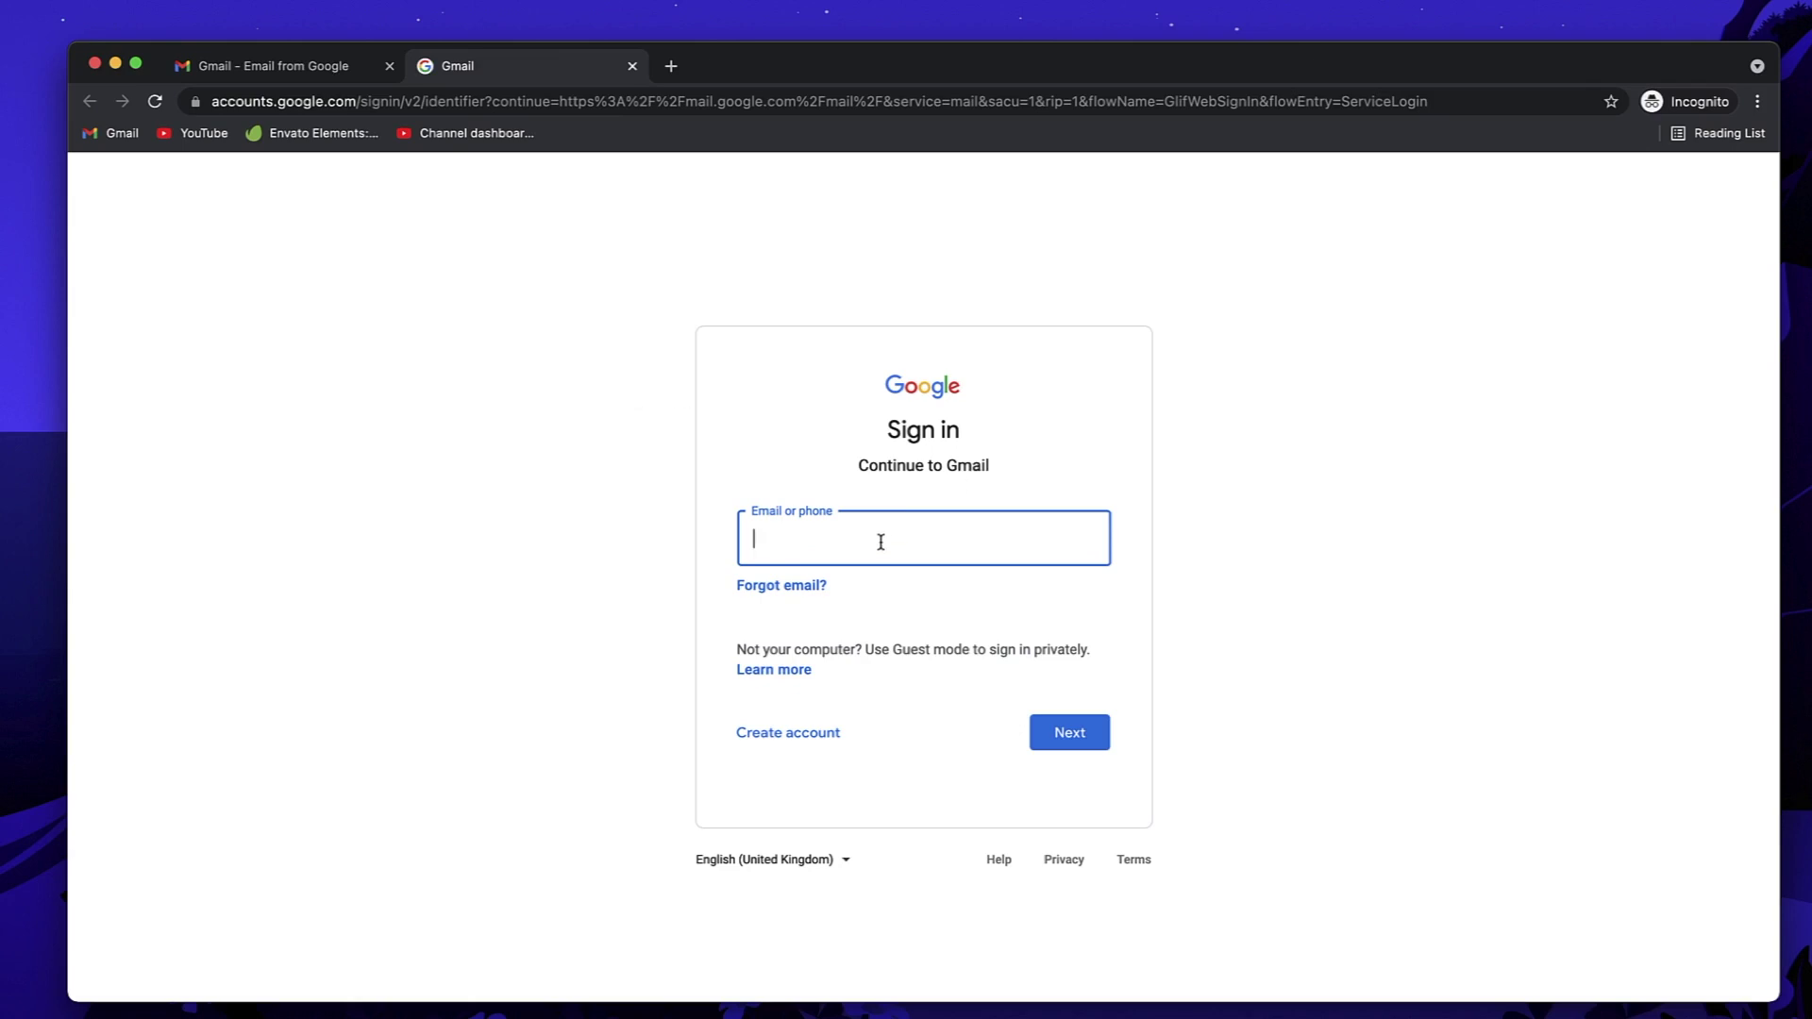
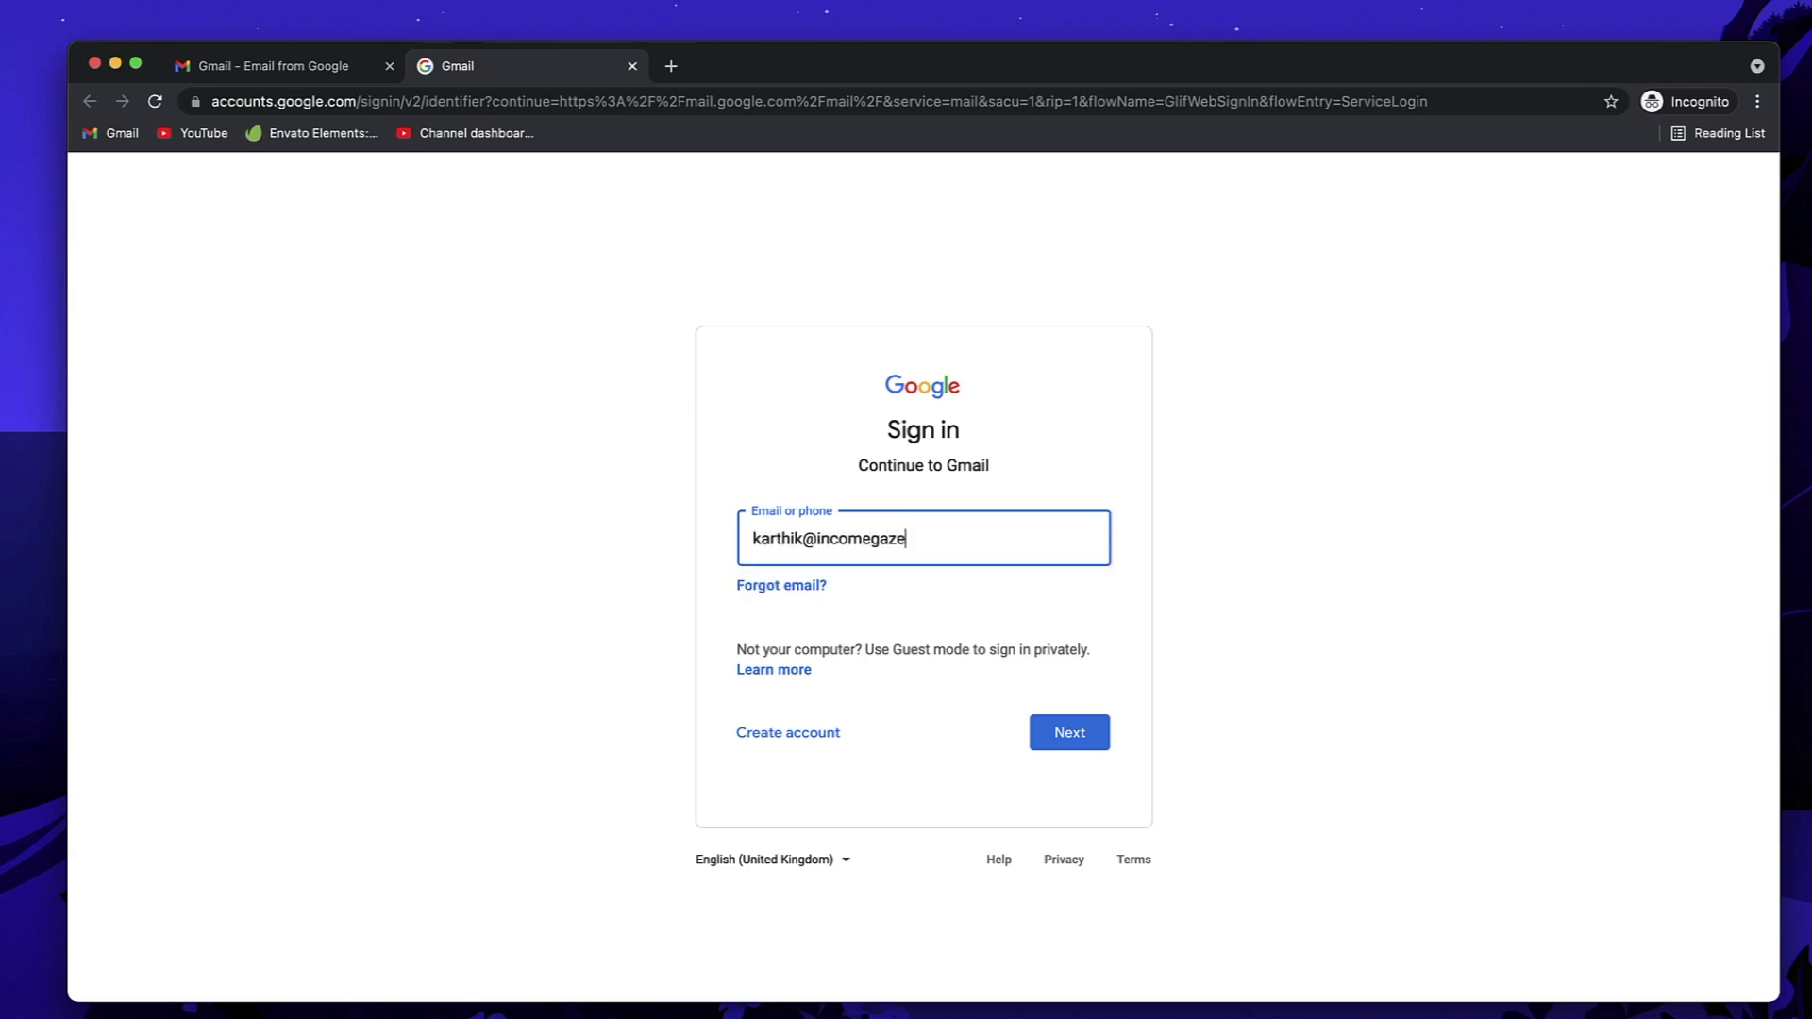
# Step: Sign in with the incomegaze.com account address and bring up the Google apps list
pyautogui.click(1062, 732)
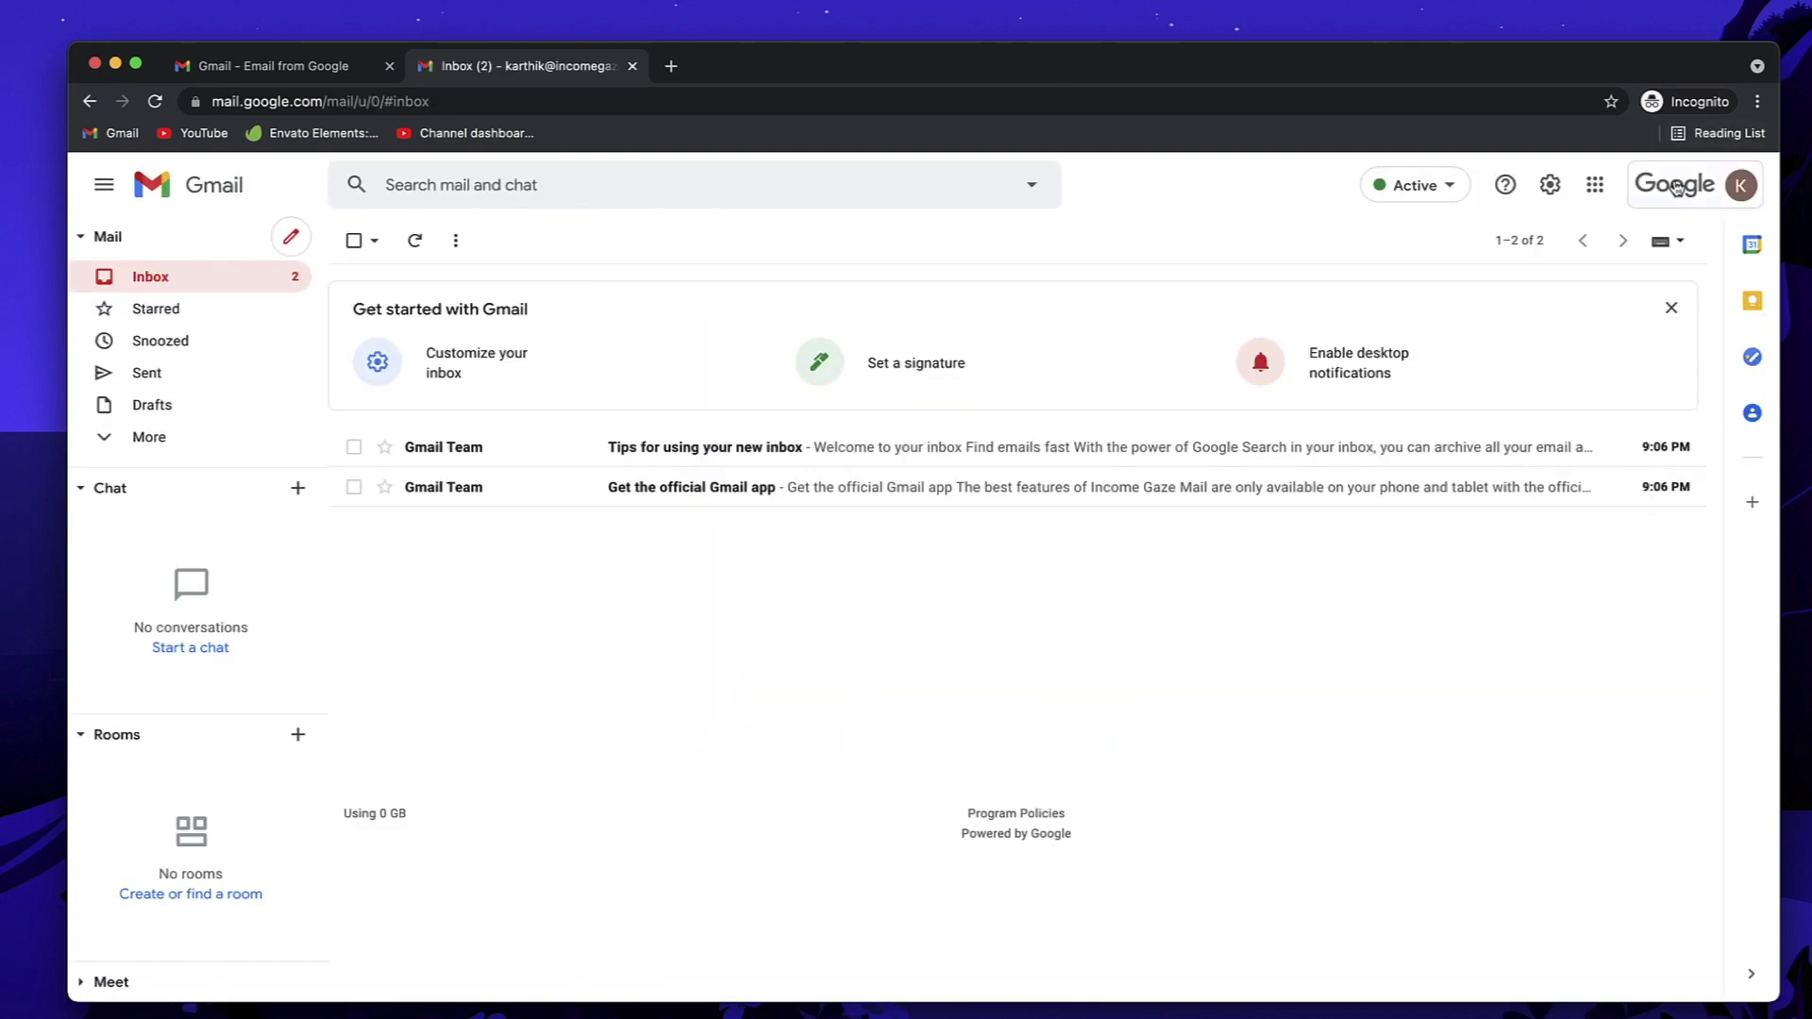
pyautogui.click(1677, 188)
pyautogui.click(1677, 188)
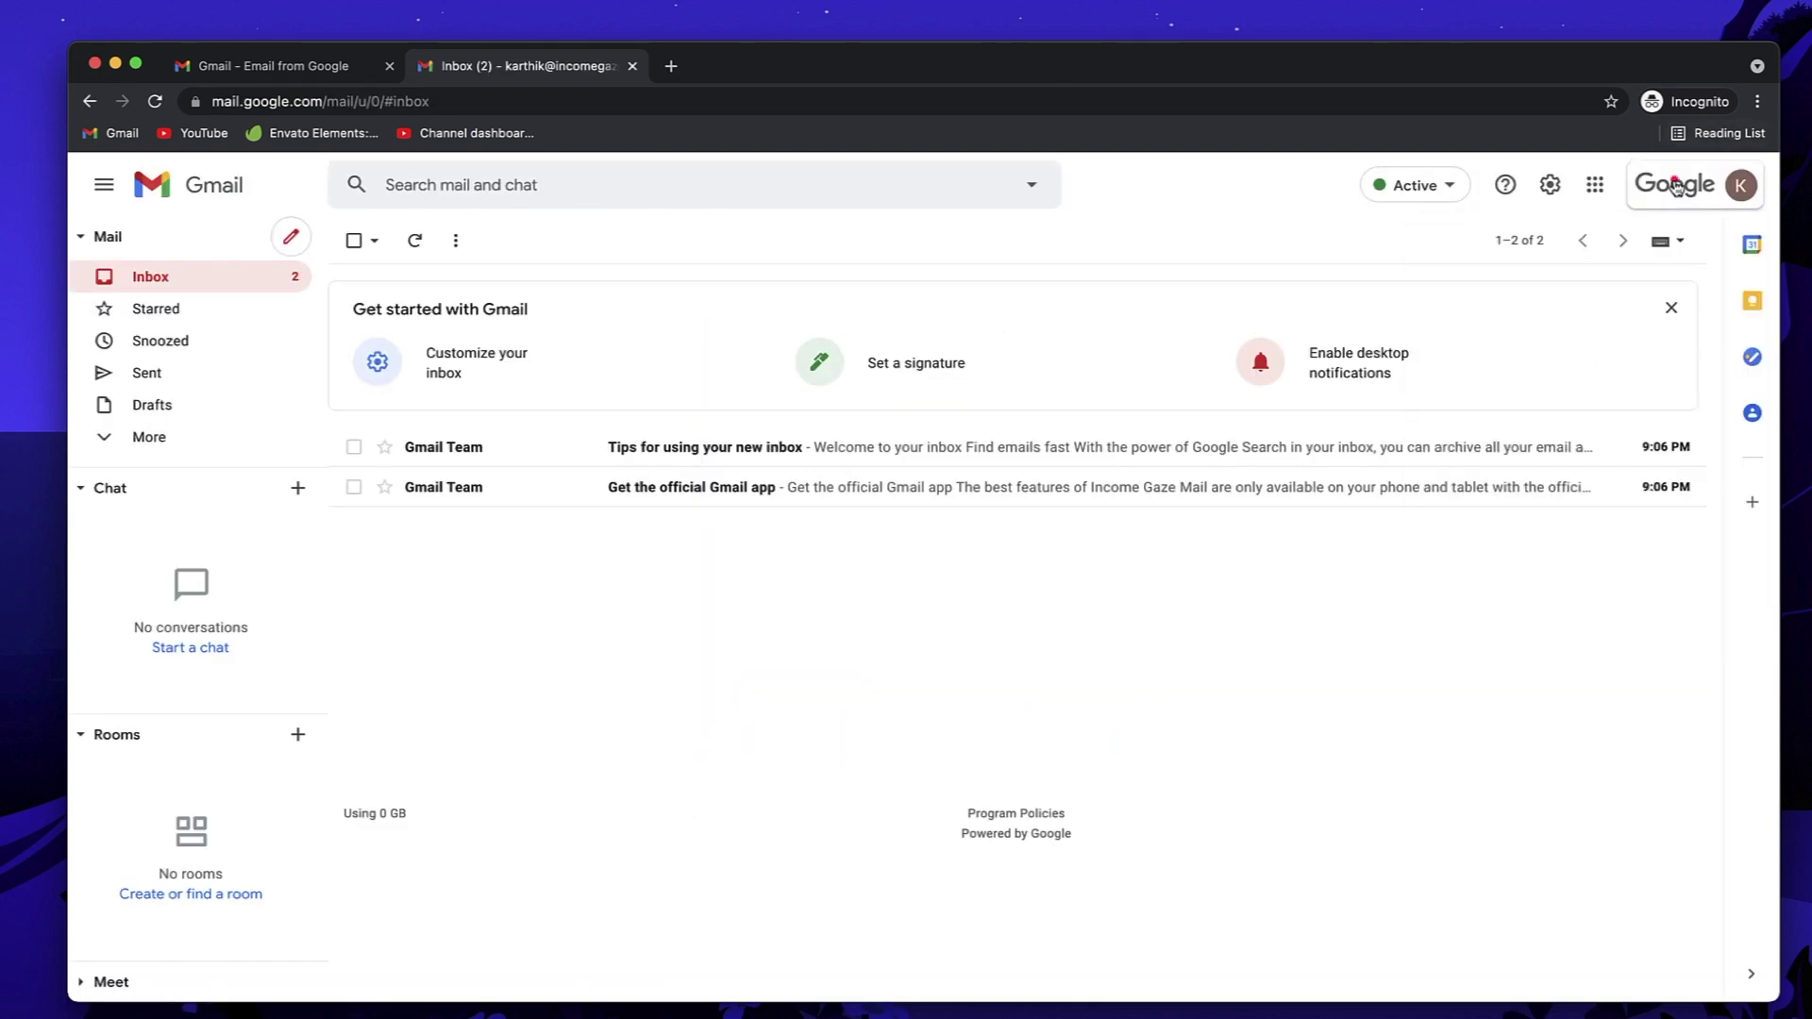
pyautogui.click(1595, 185)
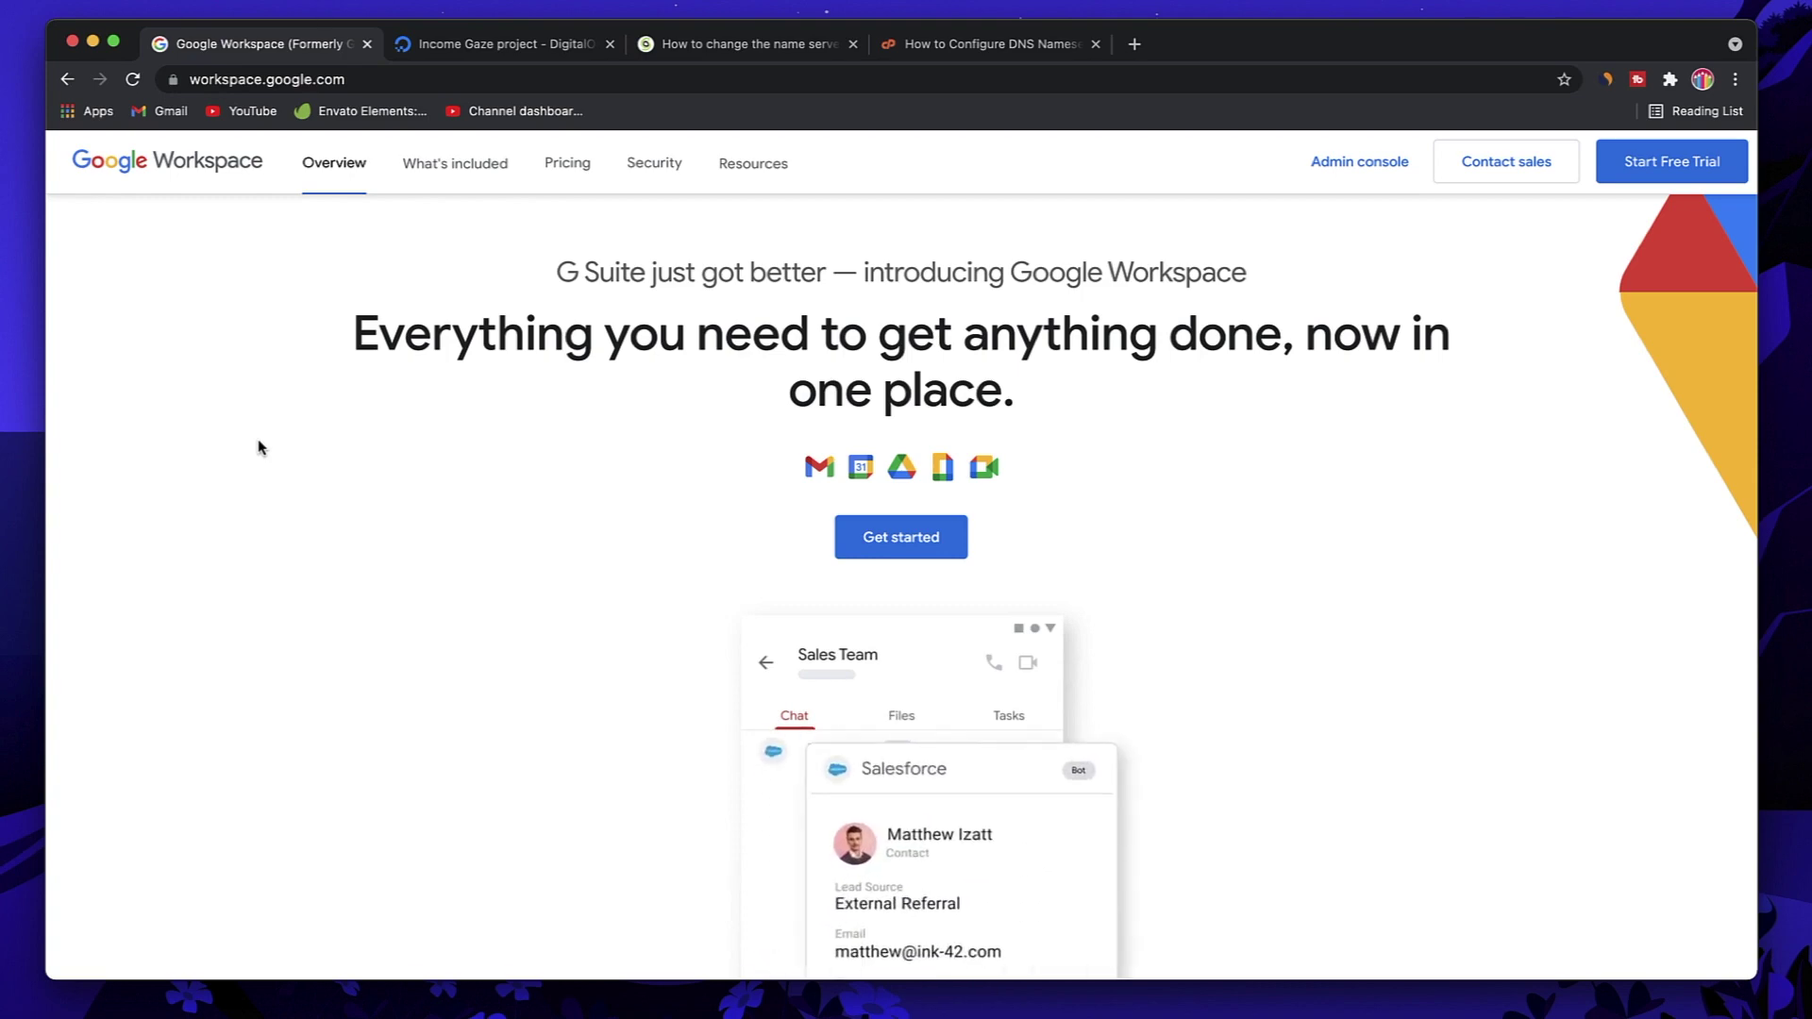
# Step: Highlight the Workspace headline, then switch to the Income Gaze DigitalOcean project tab
pyautogui.tripleClick(702, 355)
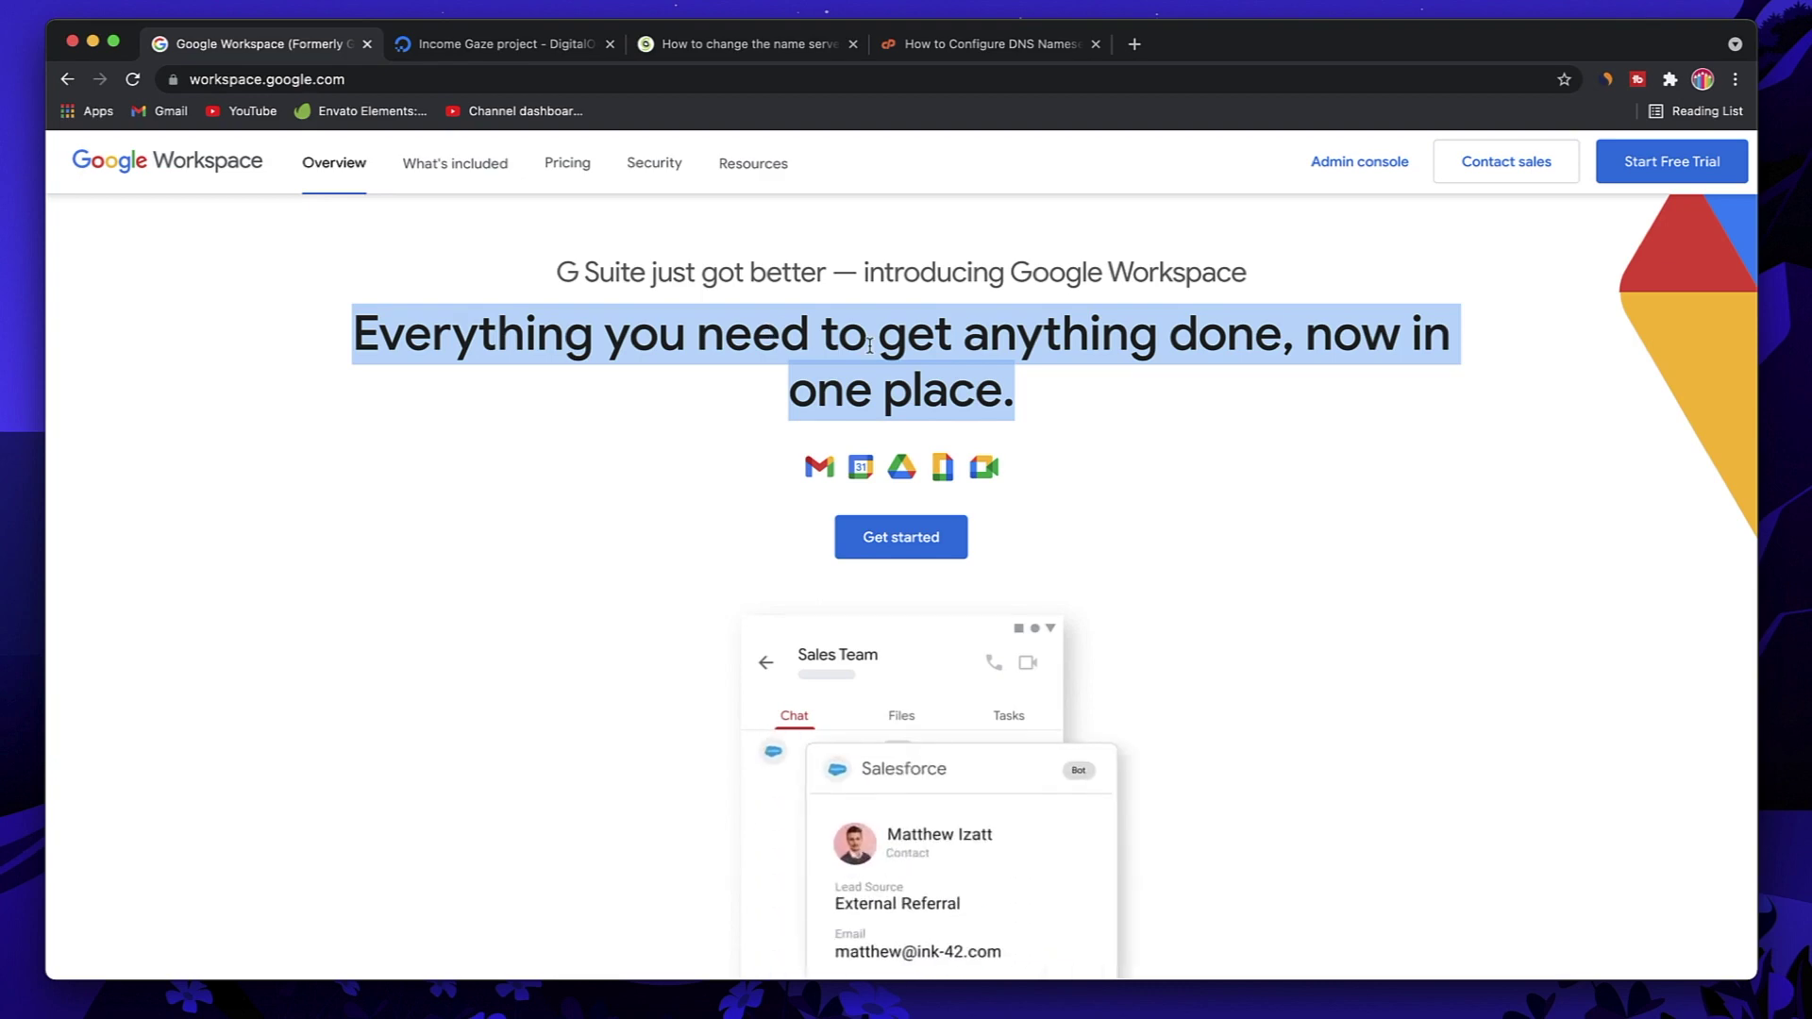
pyautogui.click(473, 53)
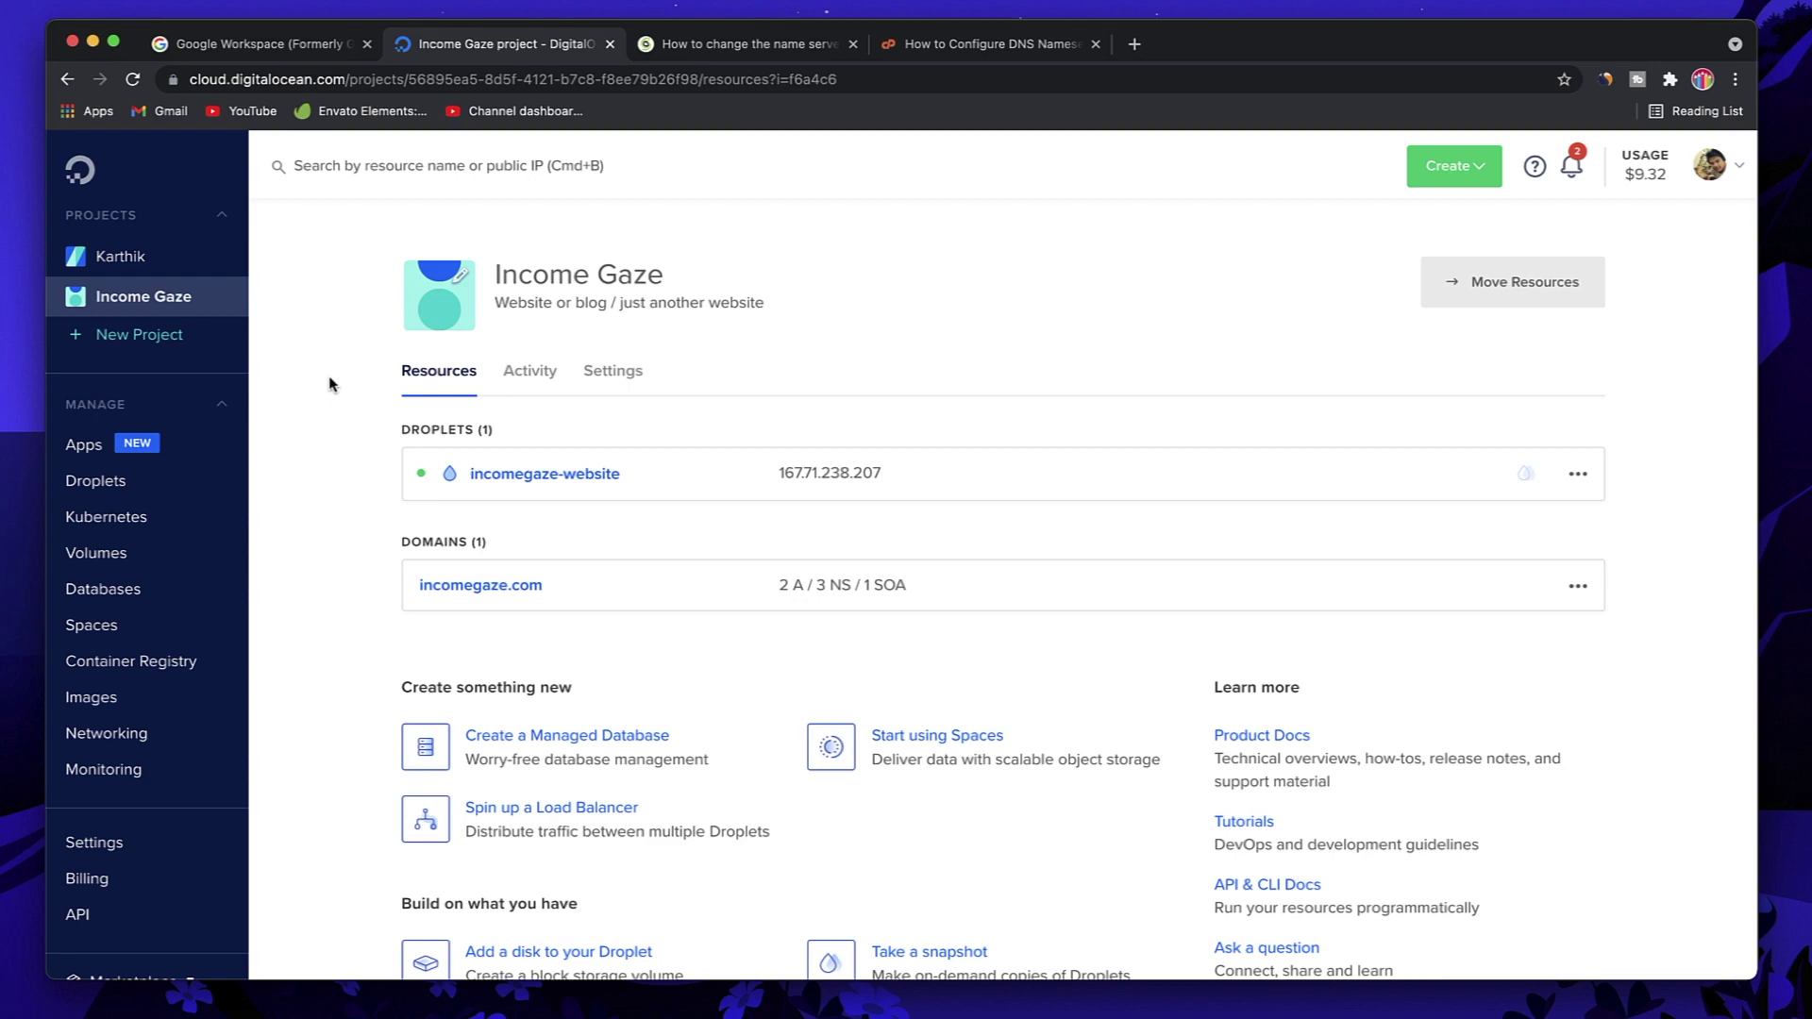
# Step: In the SiteGround article, highlight the Services, Domains and Manage name-server steps
pyautogui.click(763, 47)
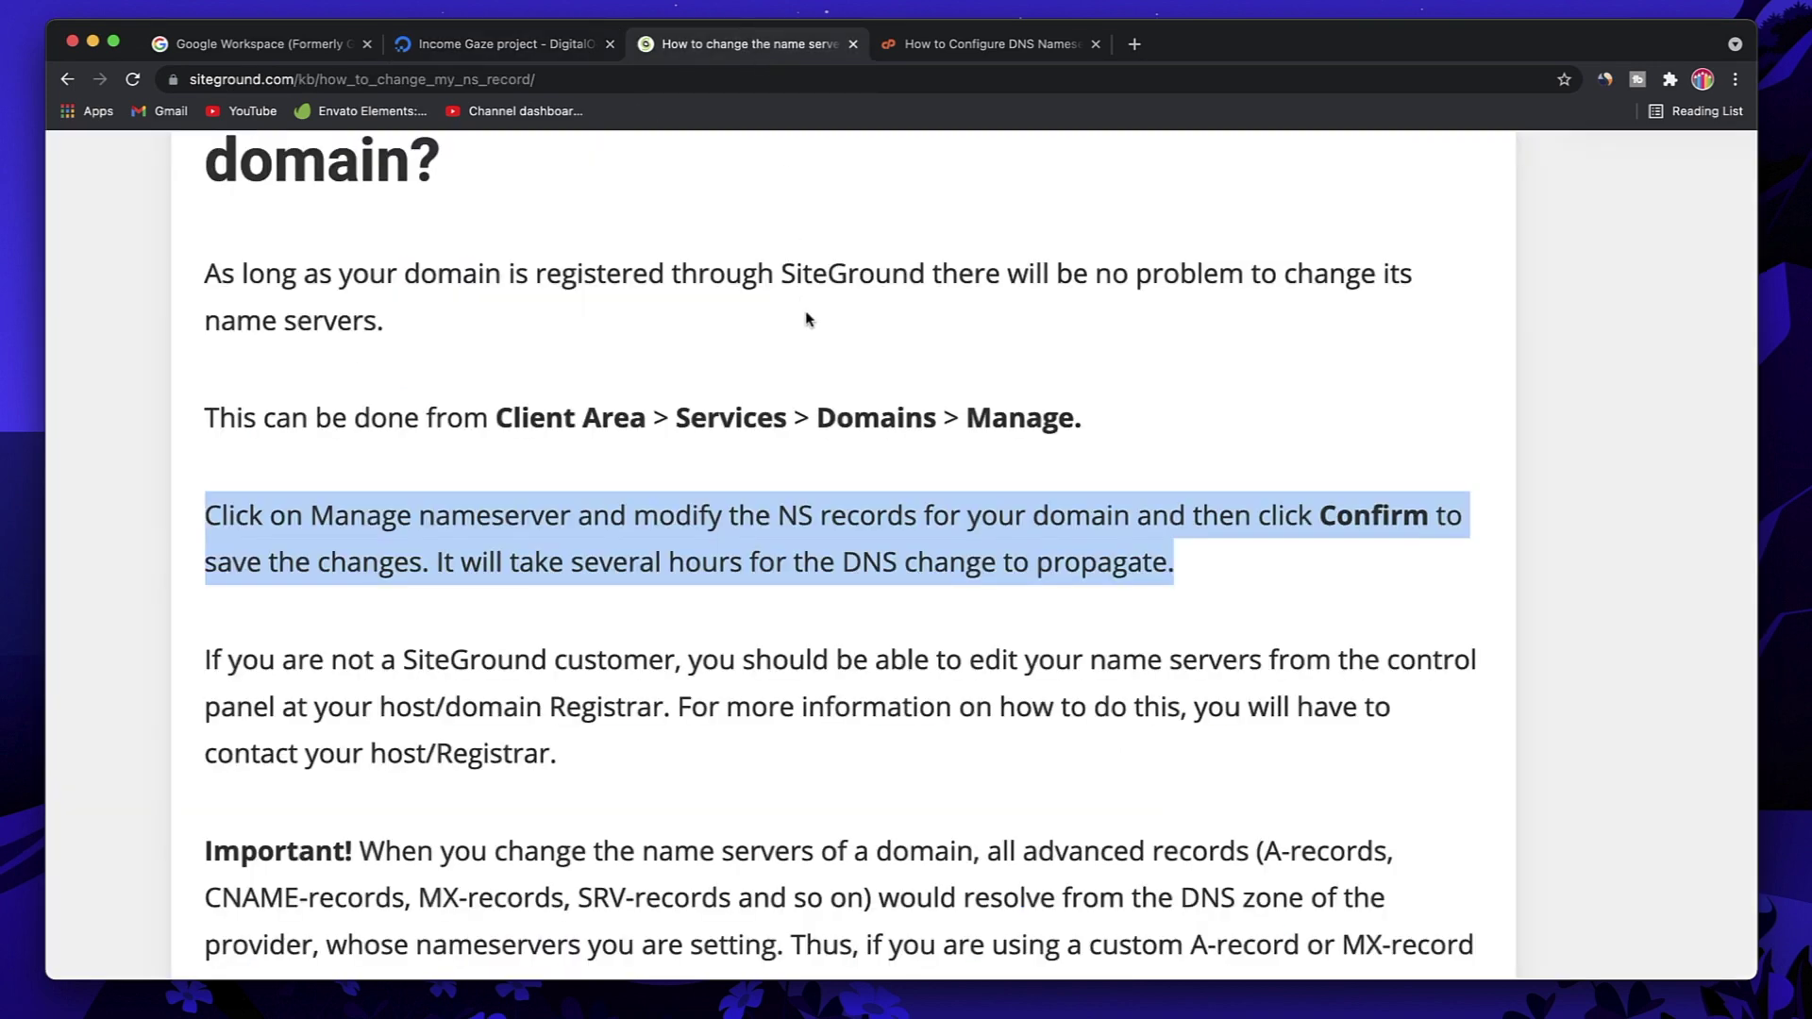
pyautogui.tripleClick(573, 416)
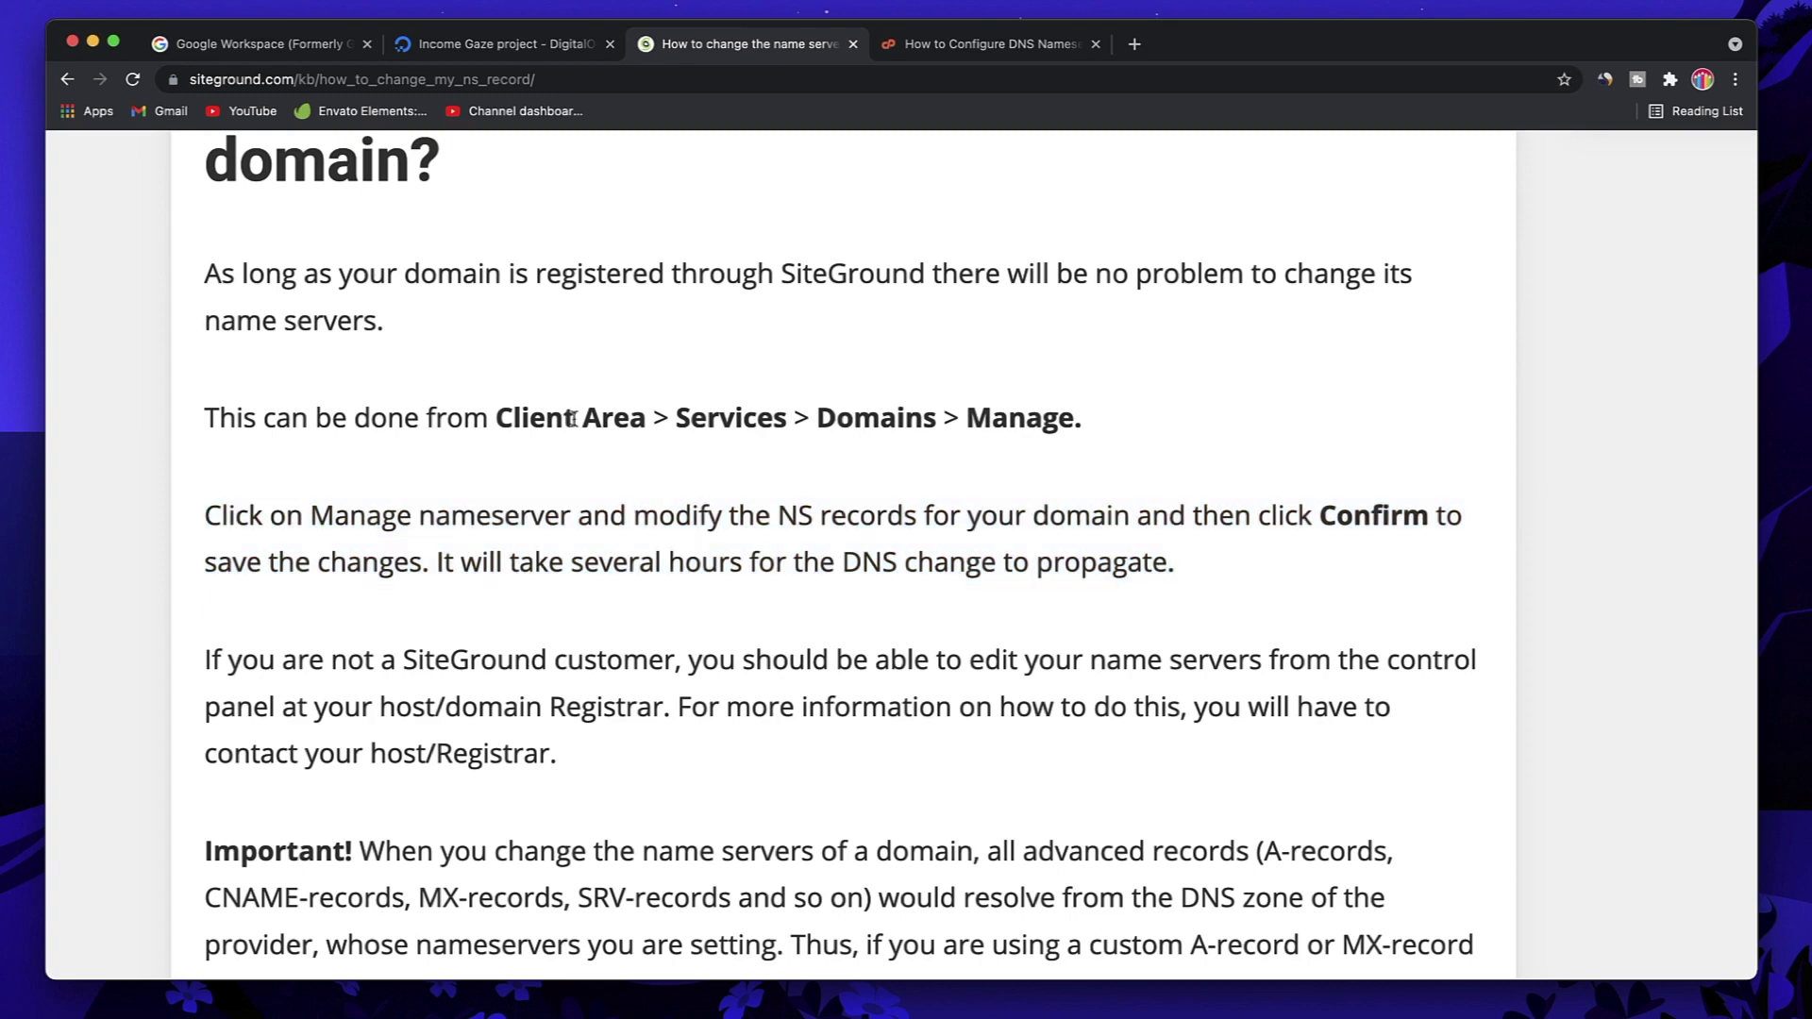
pyautogui.doubleClick(779, 416)
pyautogui.doubleClick(882, 416)
pyautogui.click(887, 416)
pyautogui.doubleClick(1011, 416)
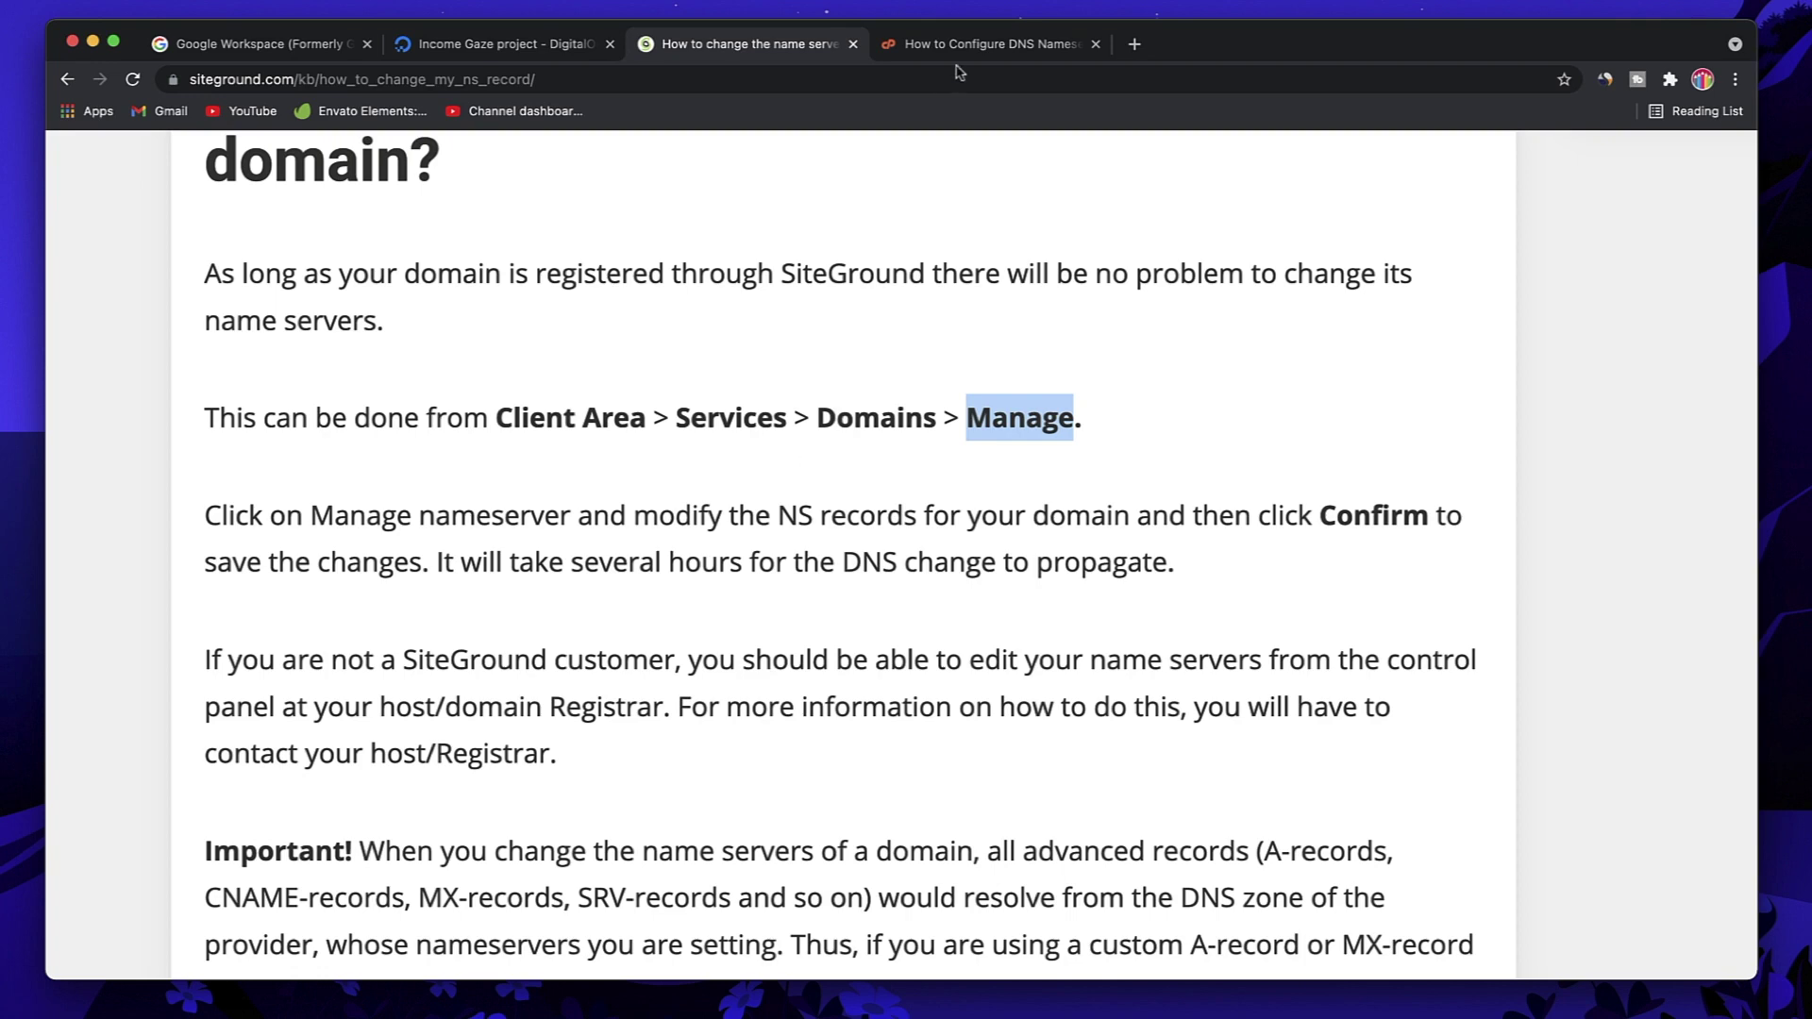
# Step: Look over the cPanel name-server article, then return to the Google Workspace page
pyautogui.click(982, 45)
pyautogui.scroll(2, 901, 437)
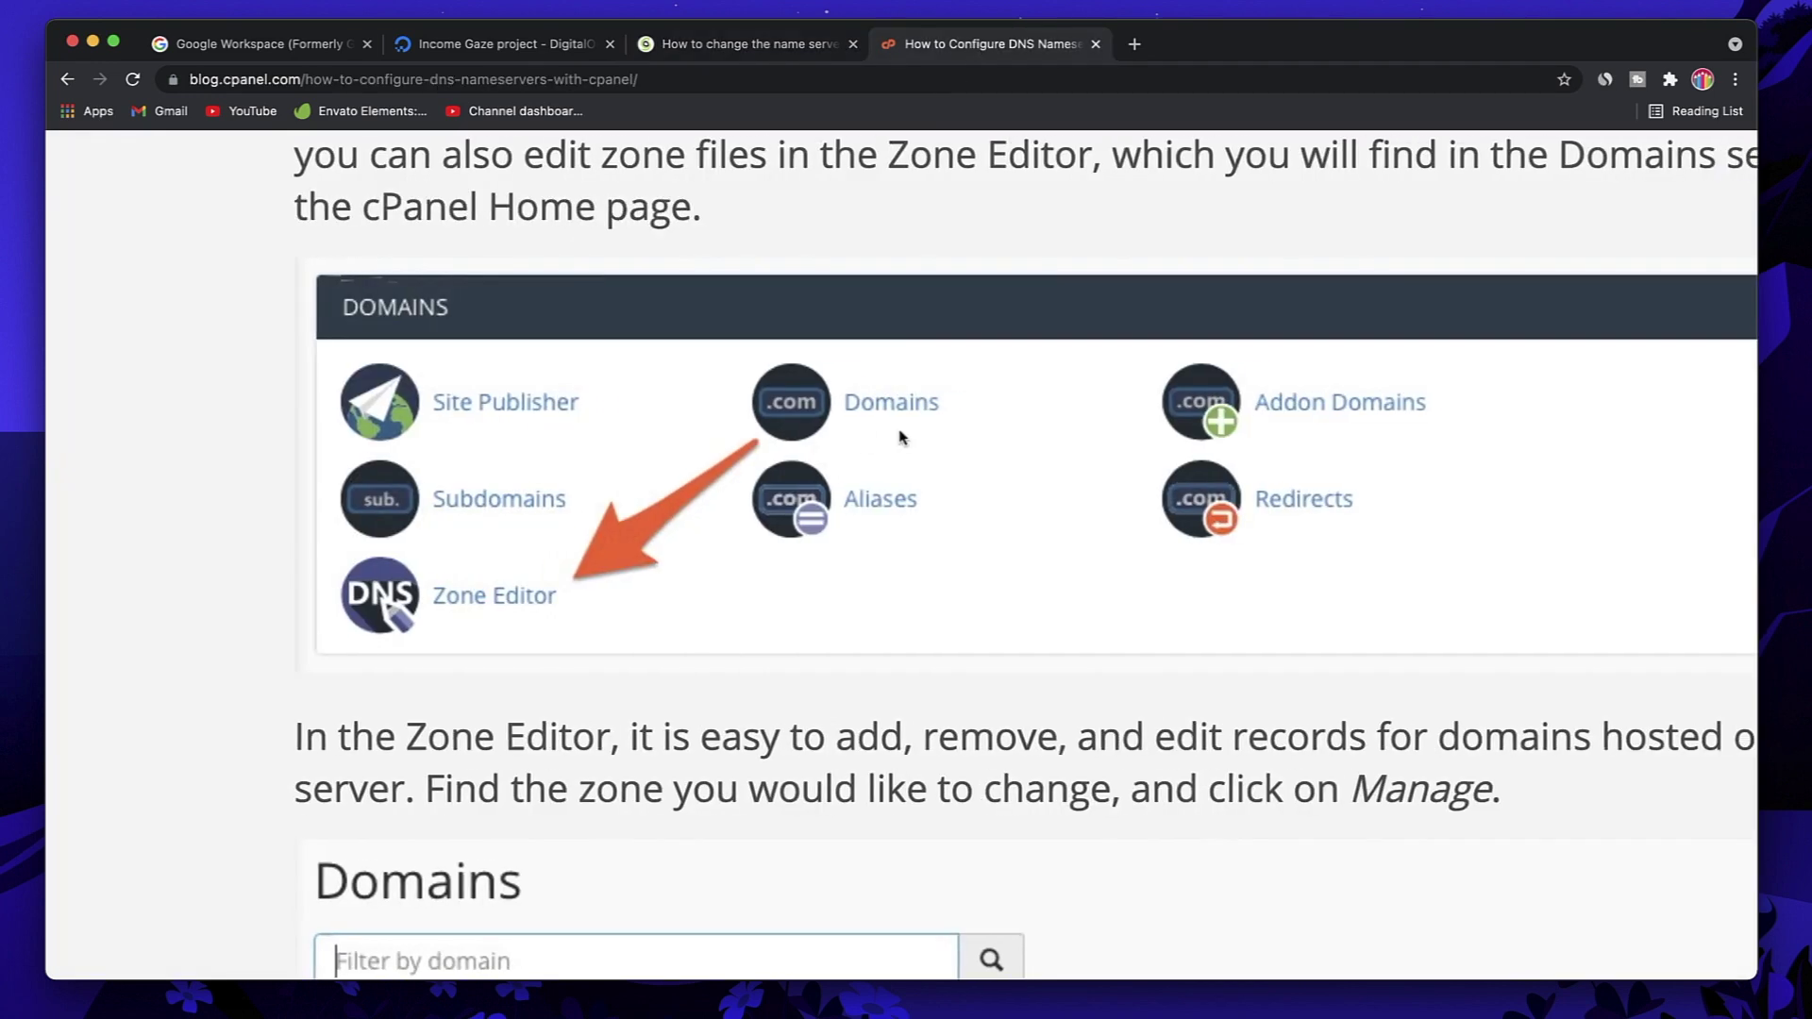
pyautogui.hscroll(1, 901, 437)
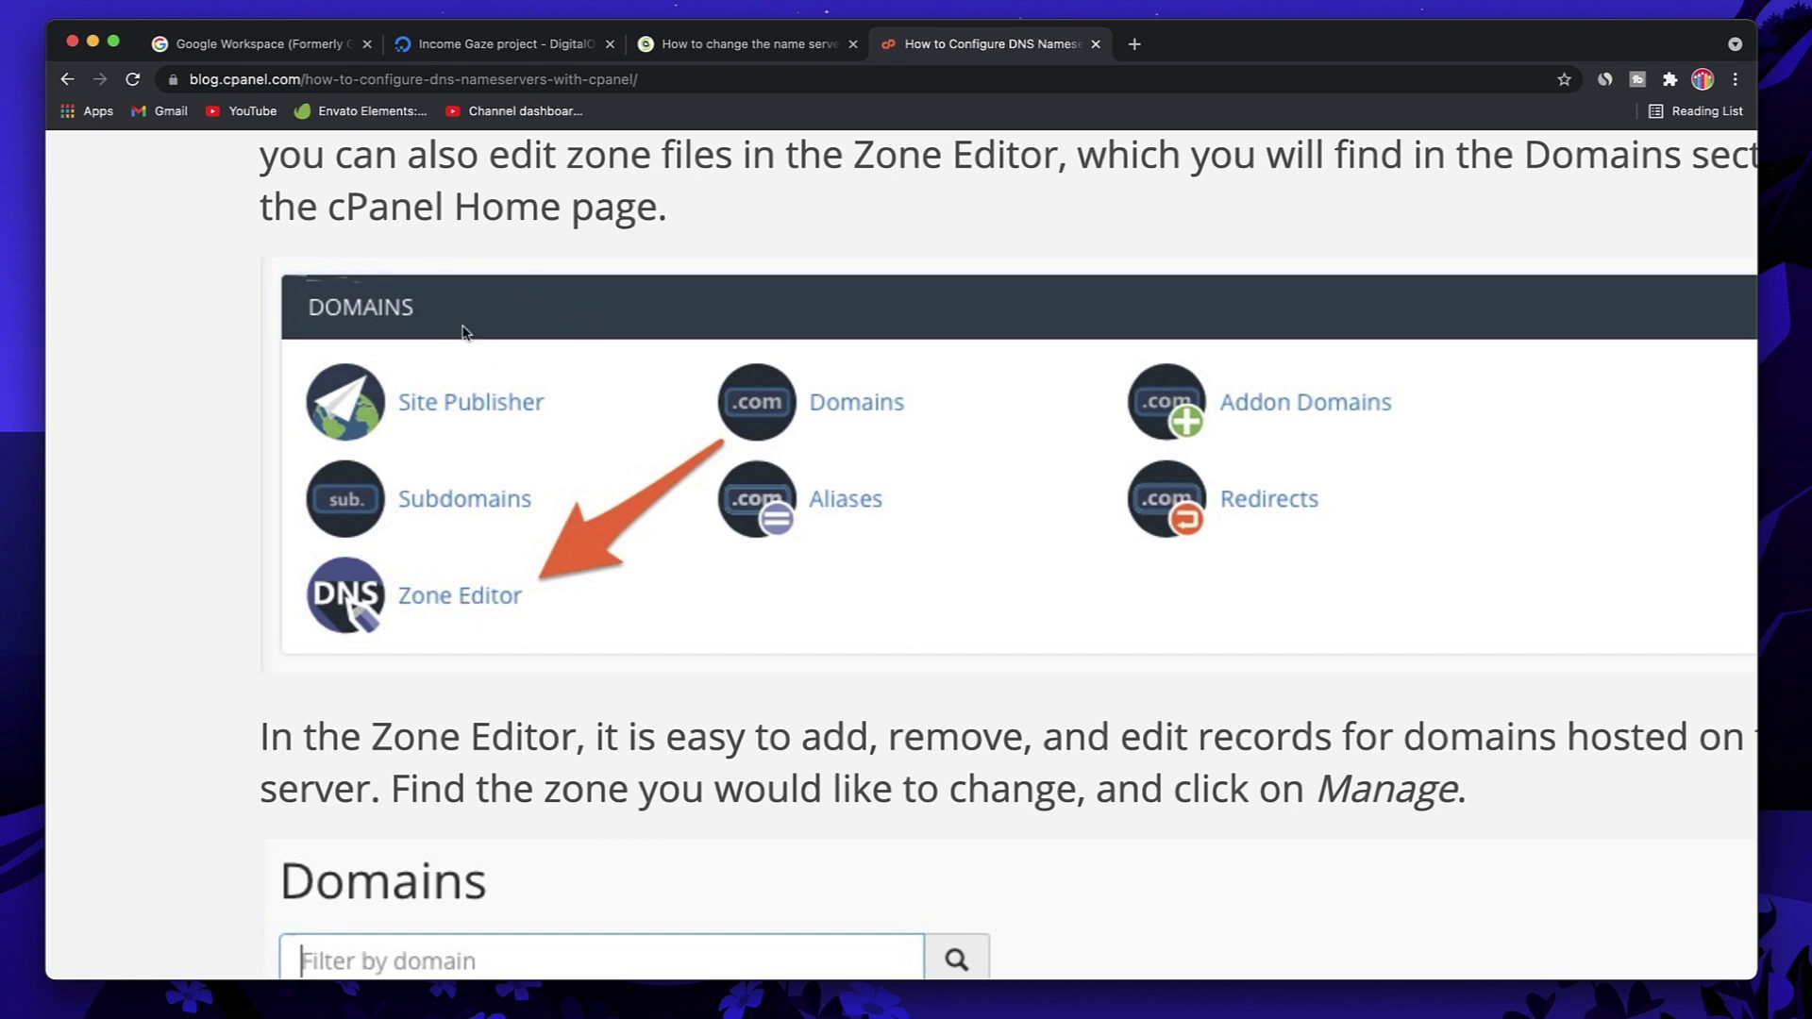
pyautogui.click(221, 47)
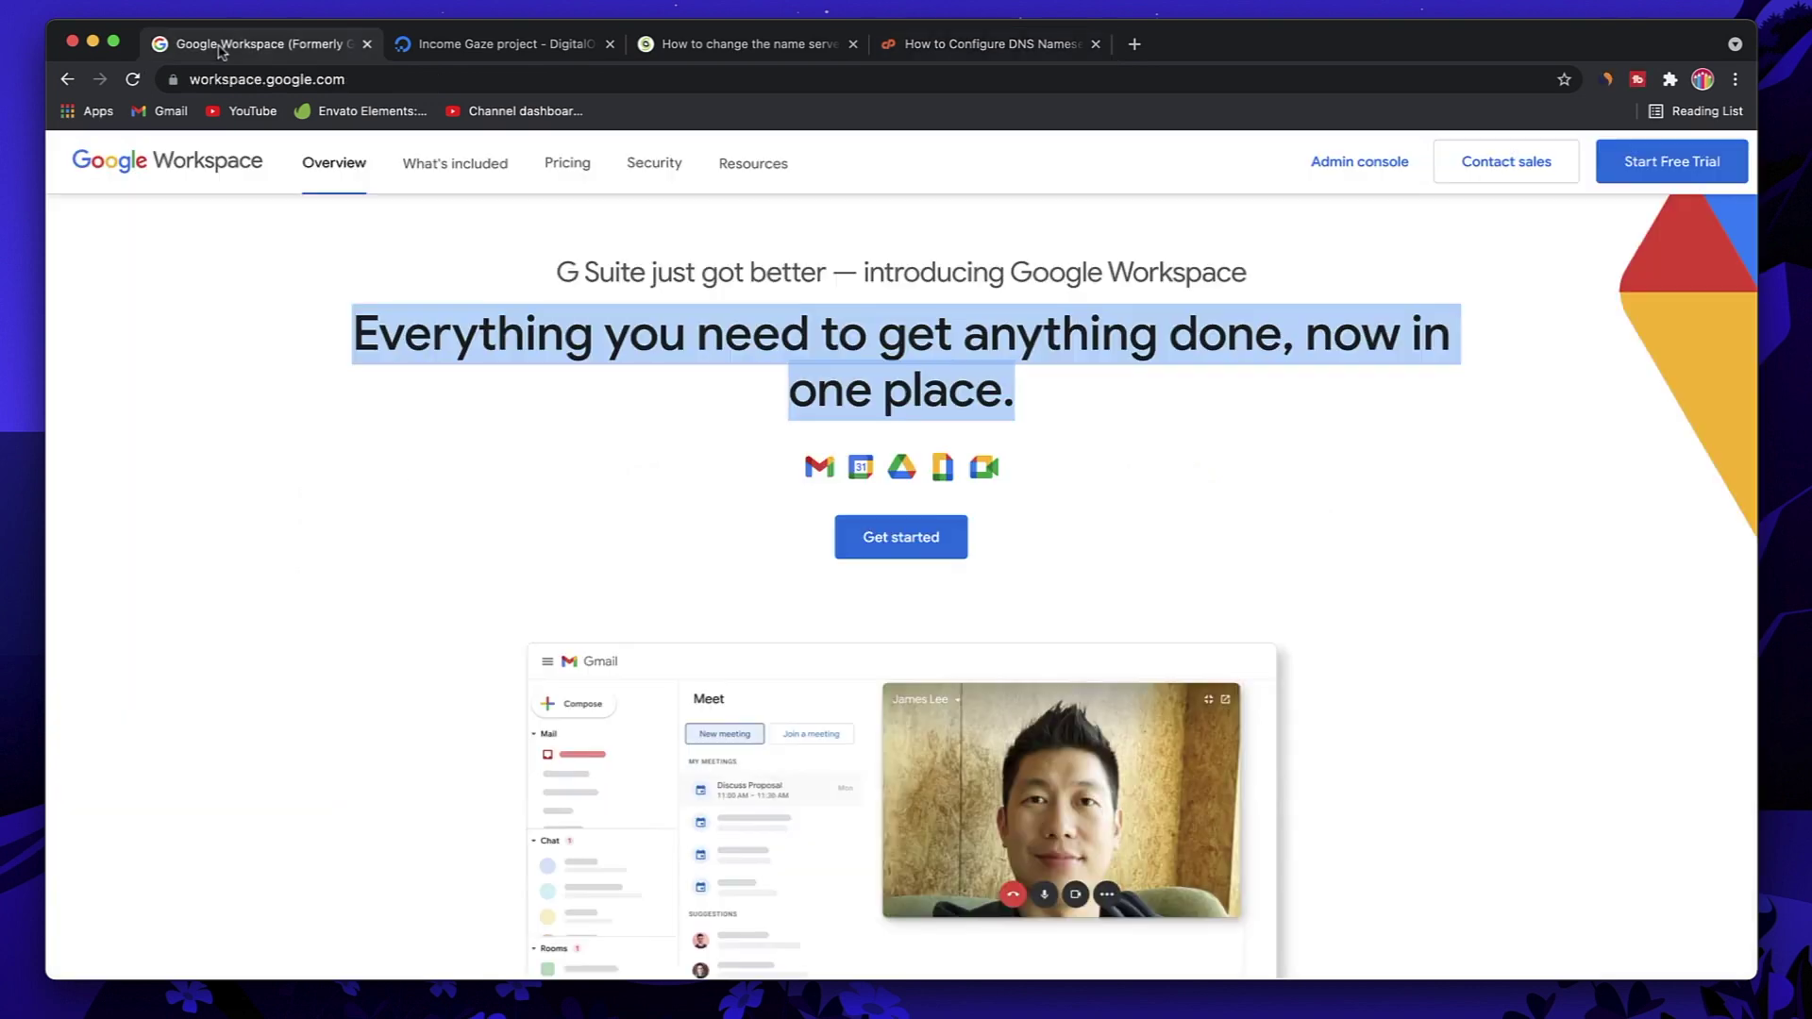
# Step: Begin sign-up with business name 'Income' and employee count 'Just you'
pyautogui.click(927, 525)
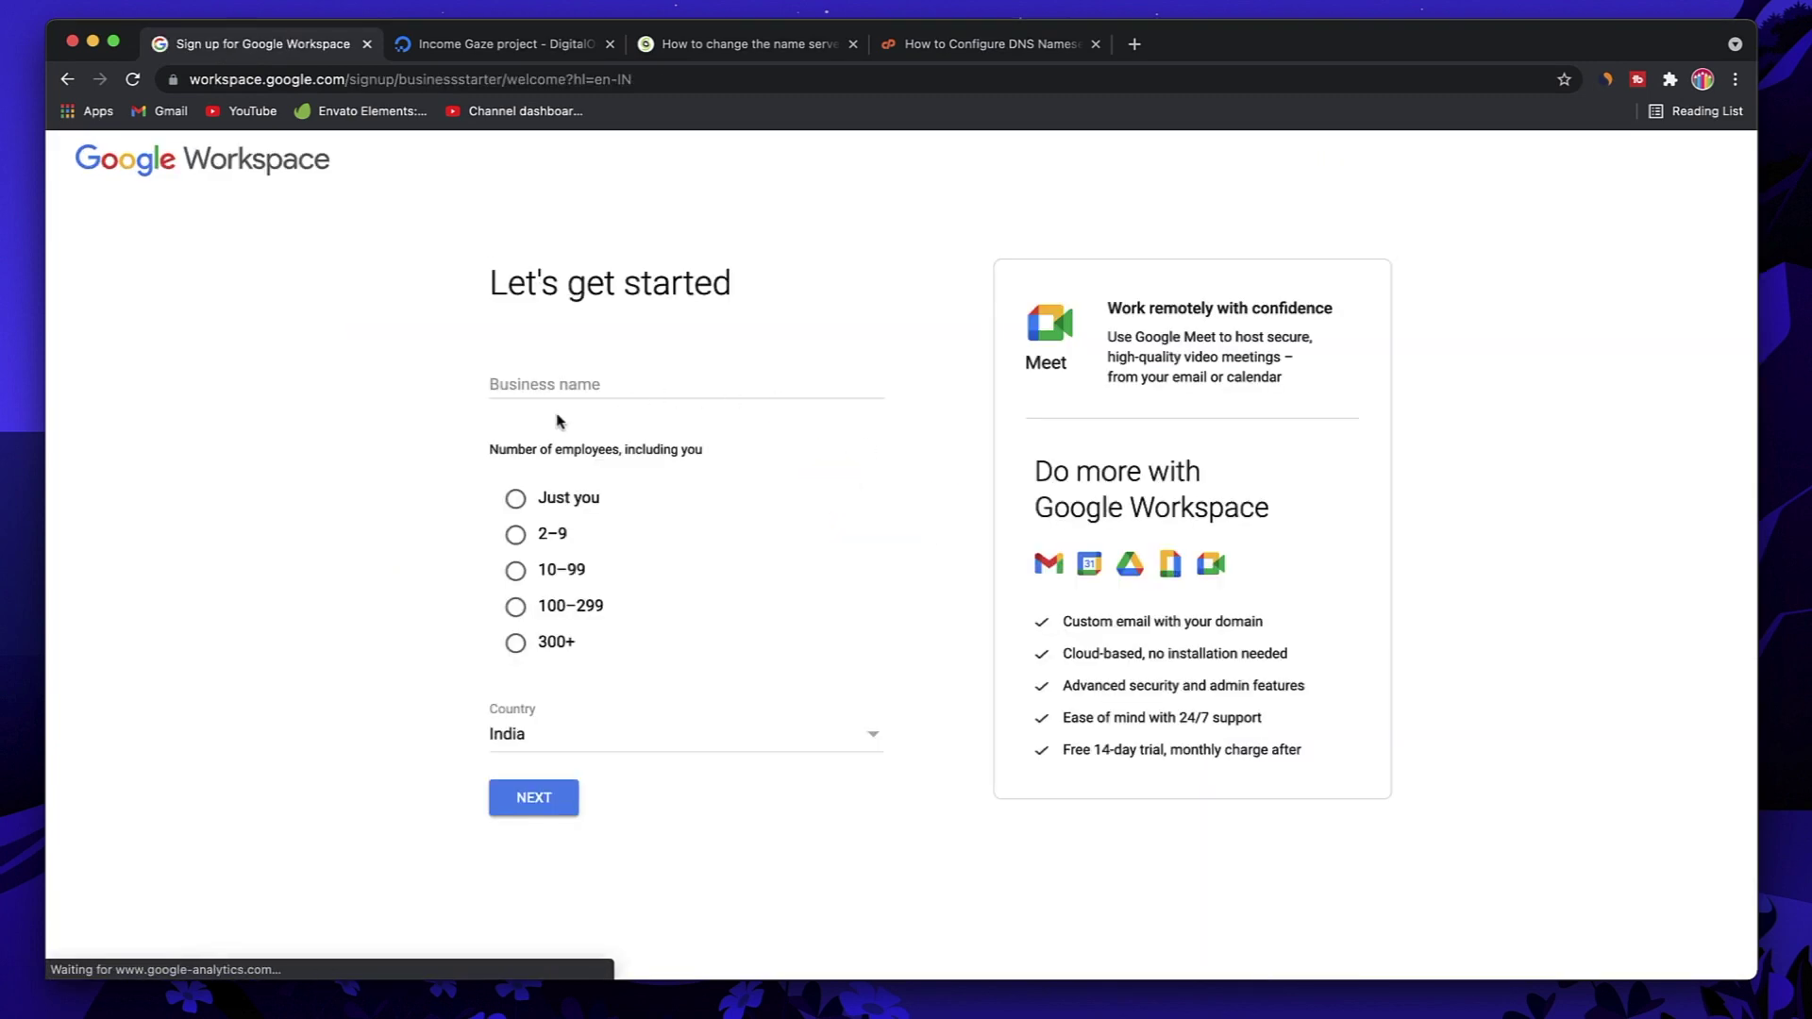
pyautogui.click(587, 375)
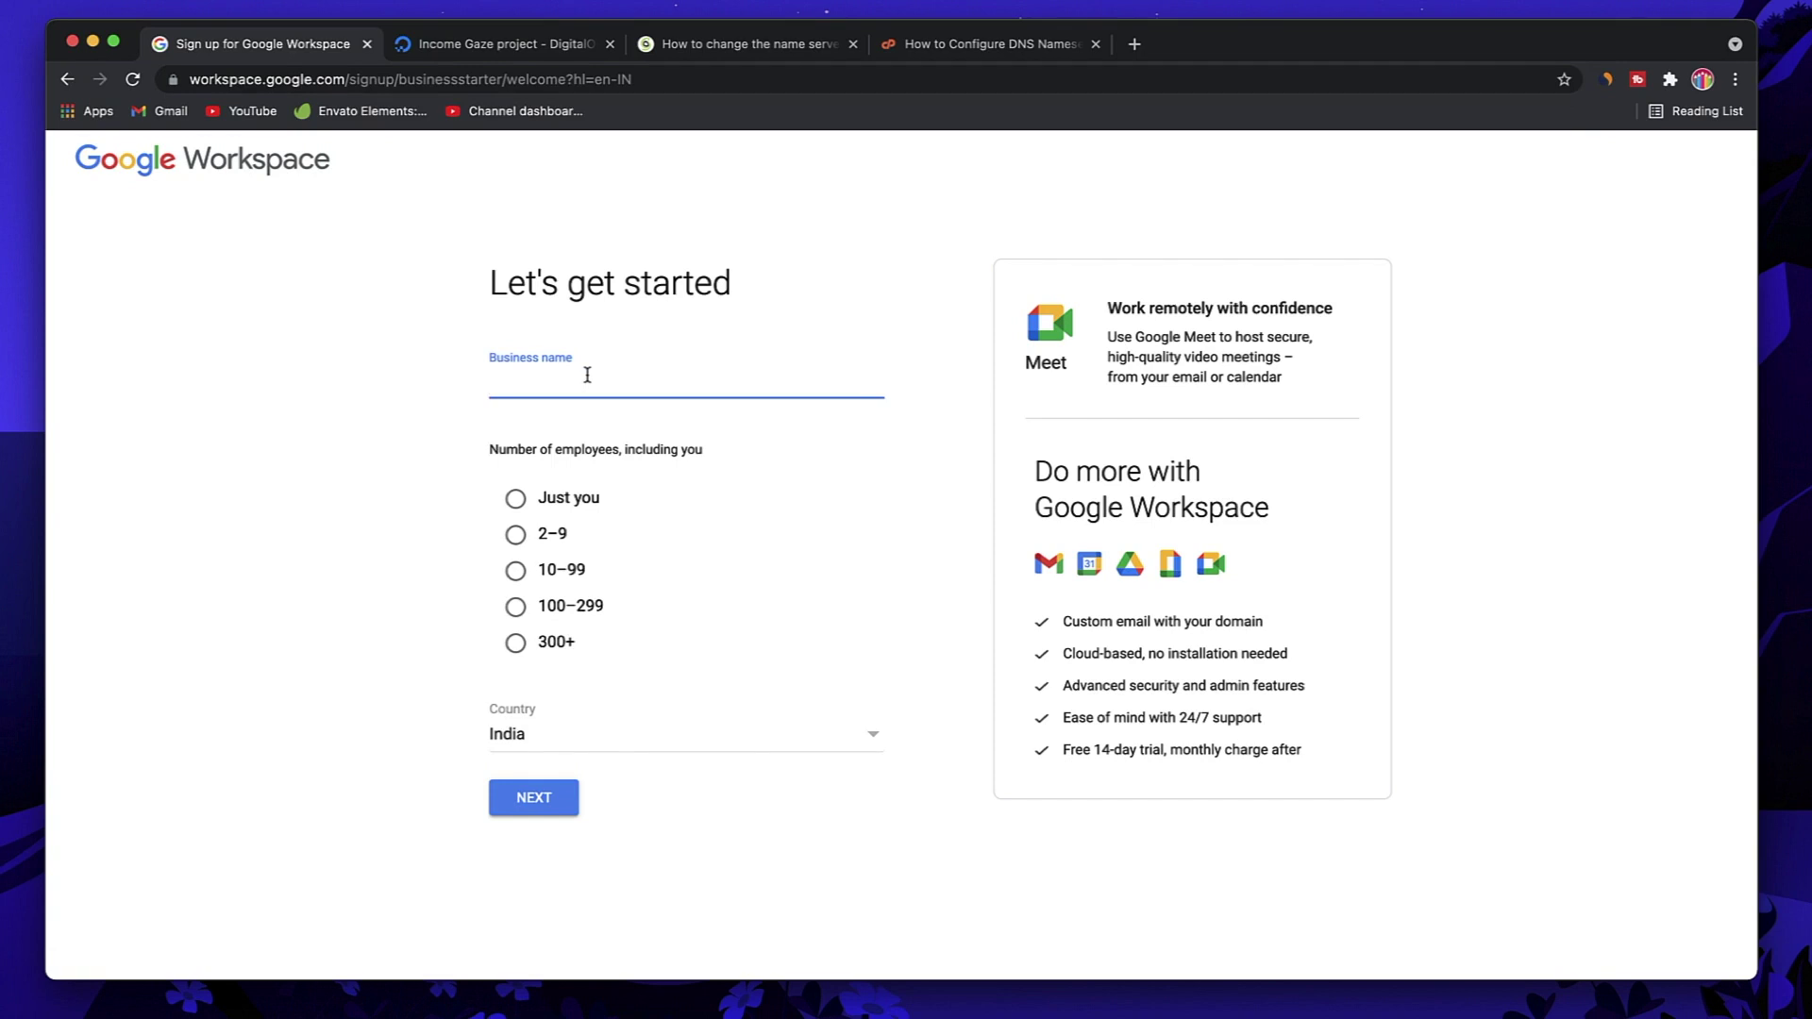
pyautogui.write('Income Gaze')
pyautogui.click(516, 498)
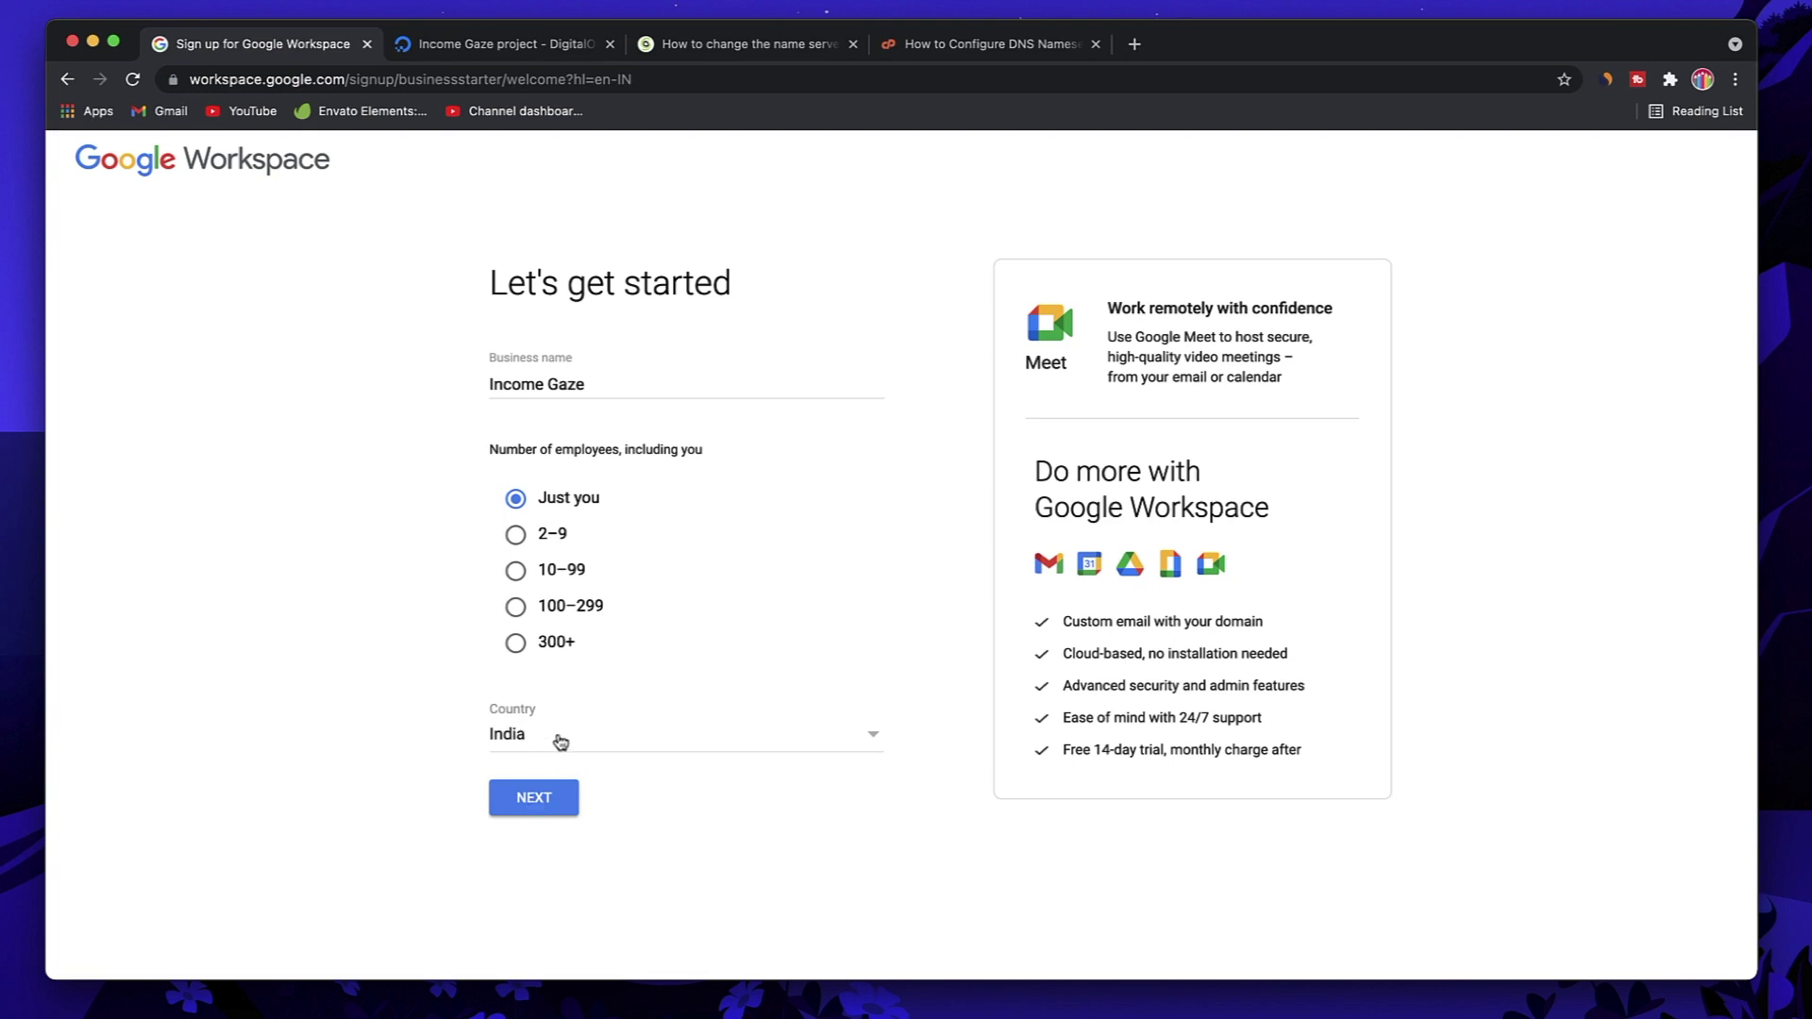
pyautogui.click(532, 800)
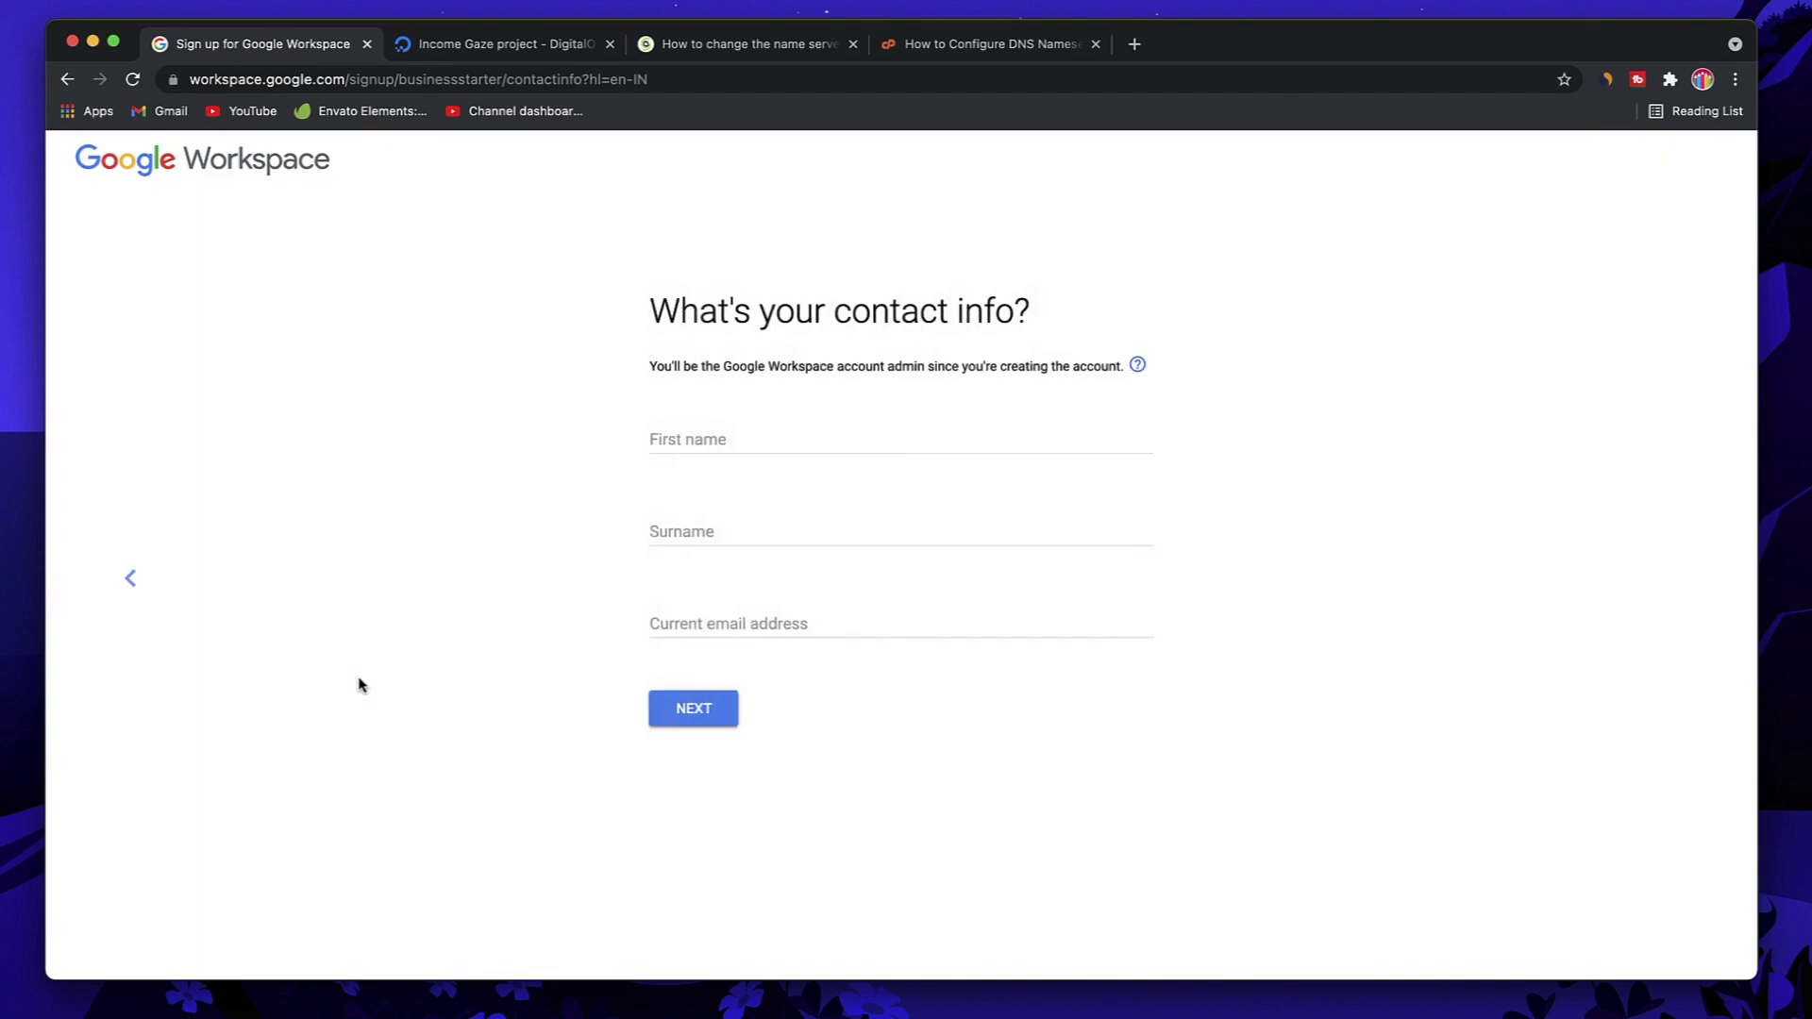
# Step: Fill in the admin's first name, surname and current email address, then continue
pyautogui.click(786, 451)
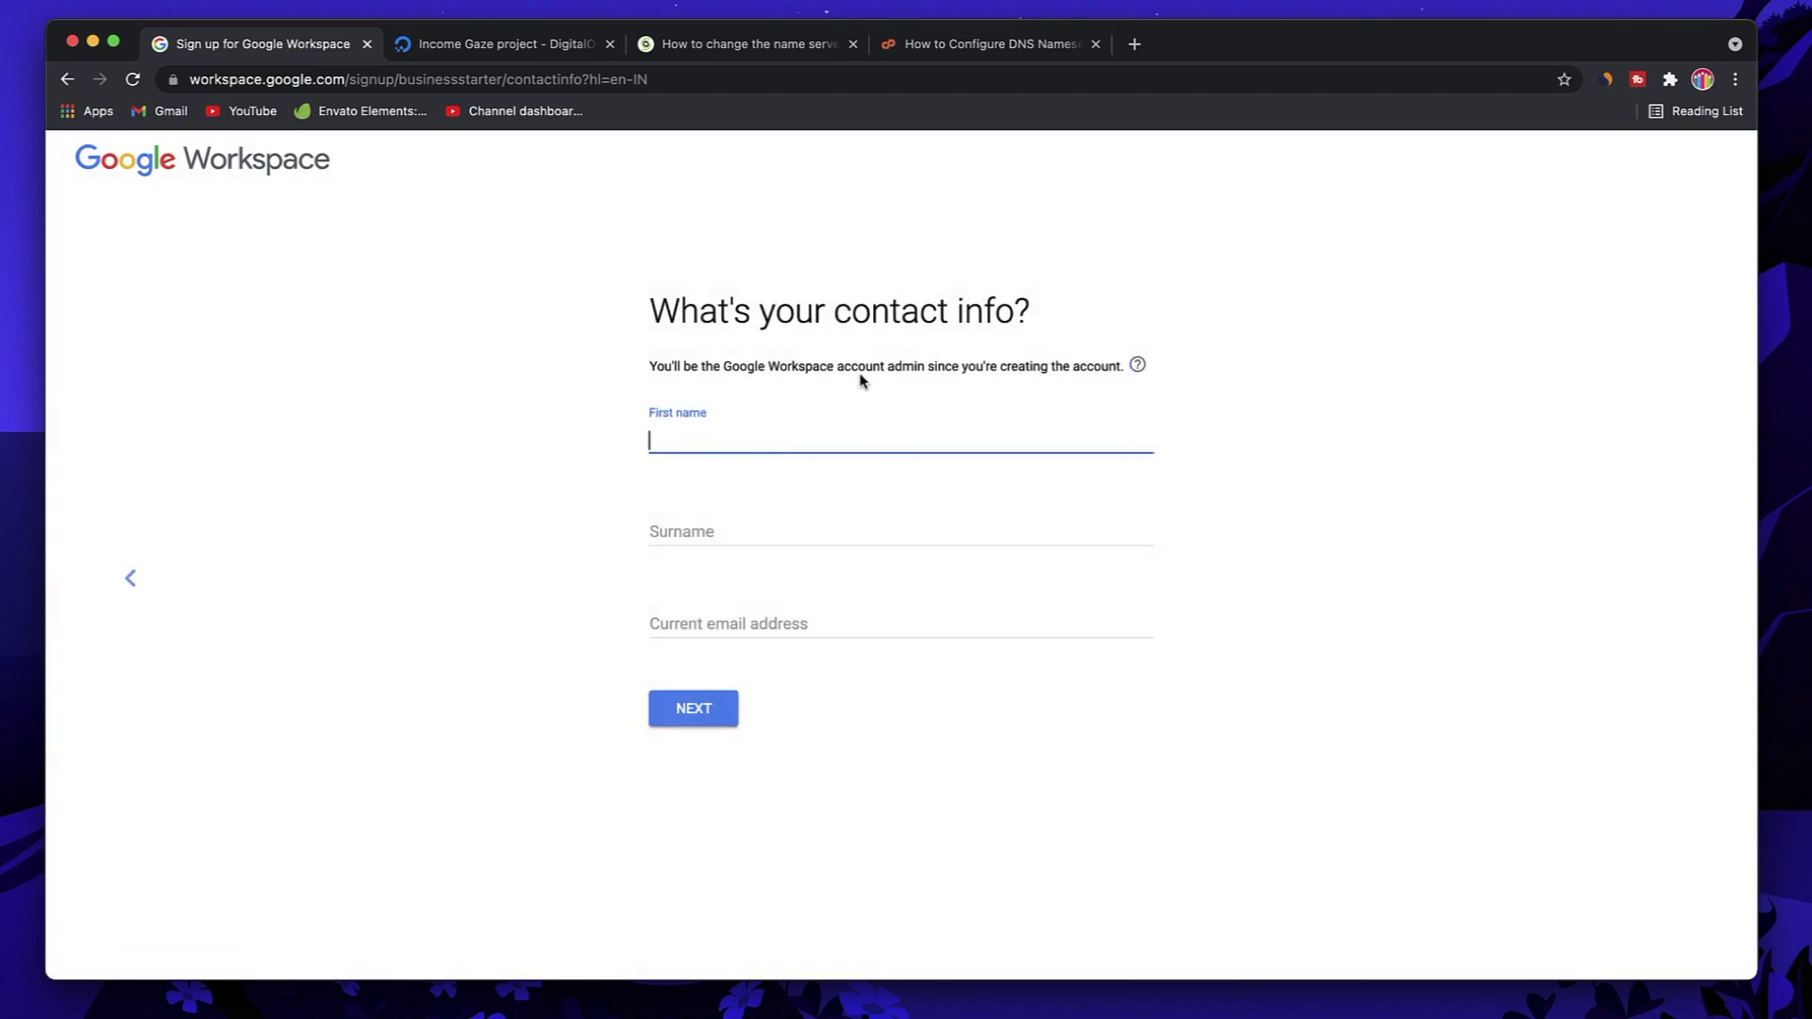
pyautogui.press('Tab')
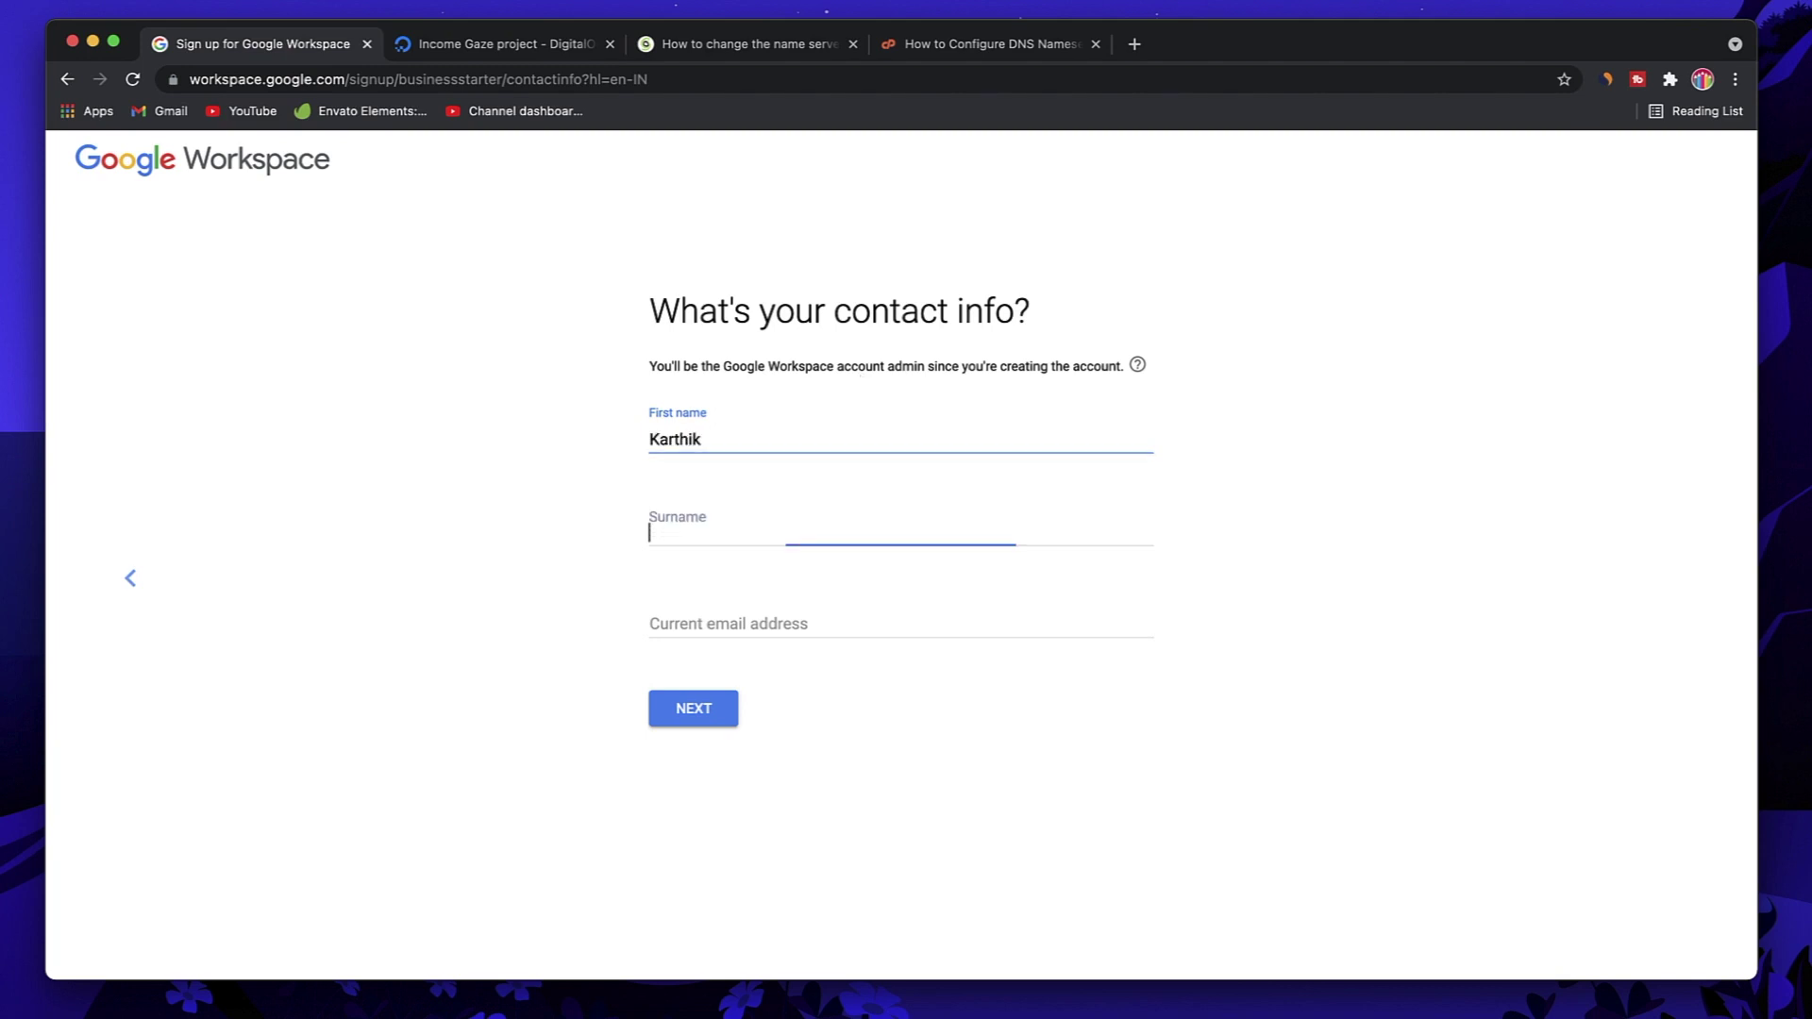
pyautogui.click(852, 627)
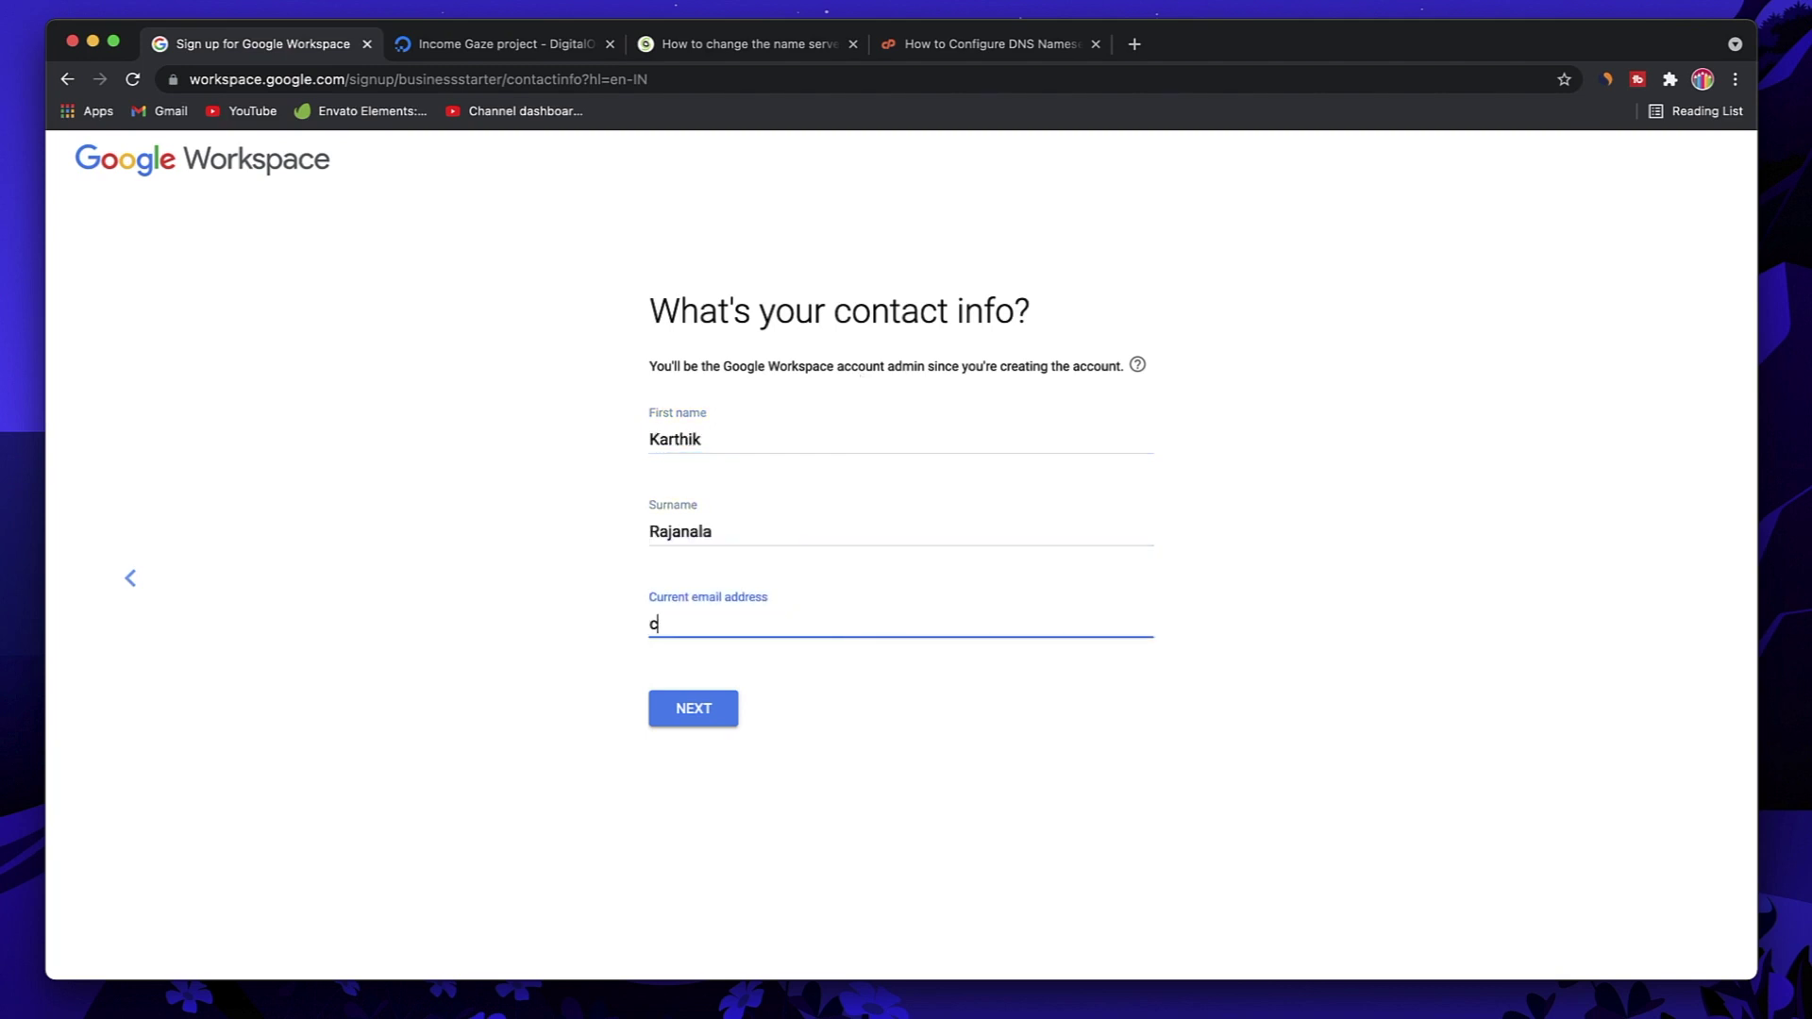
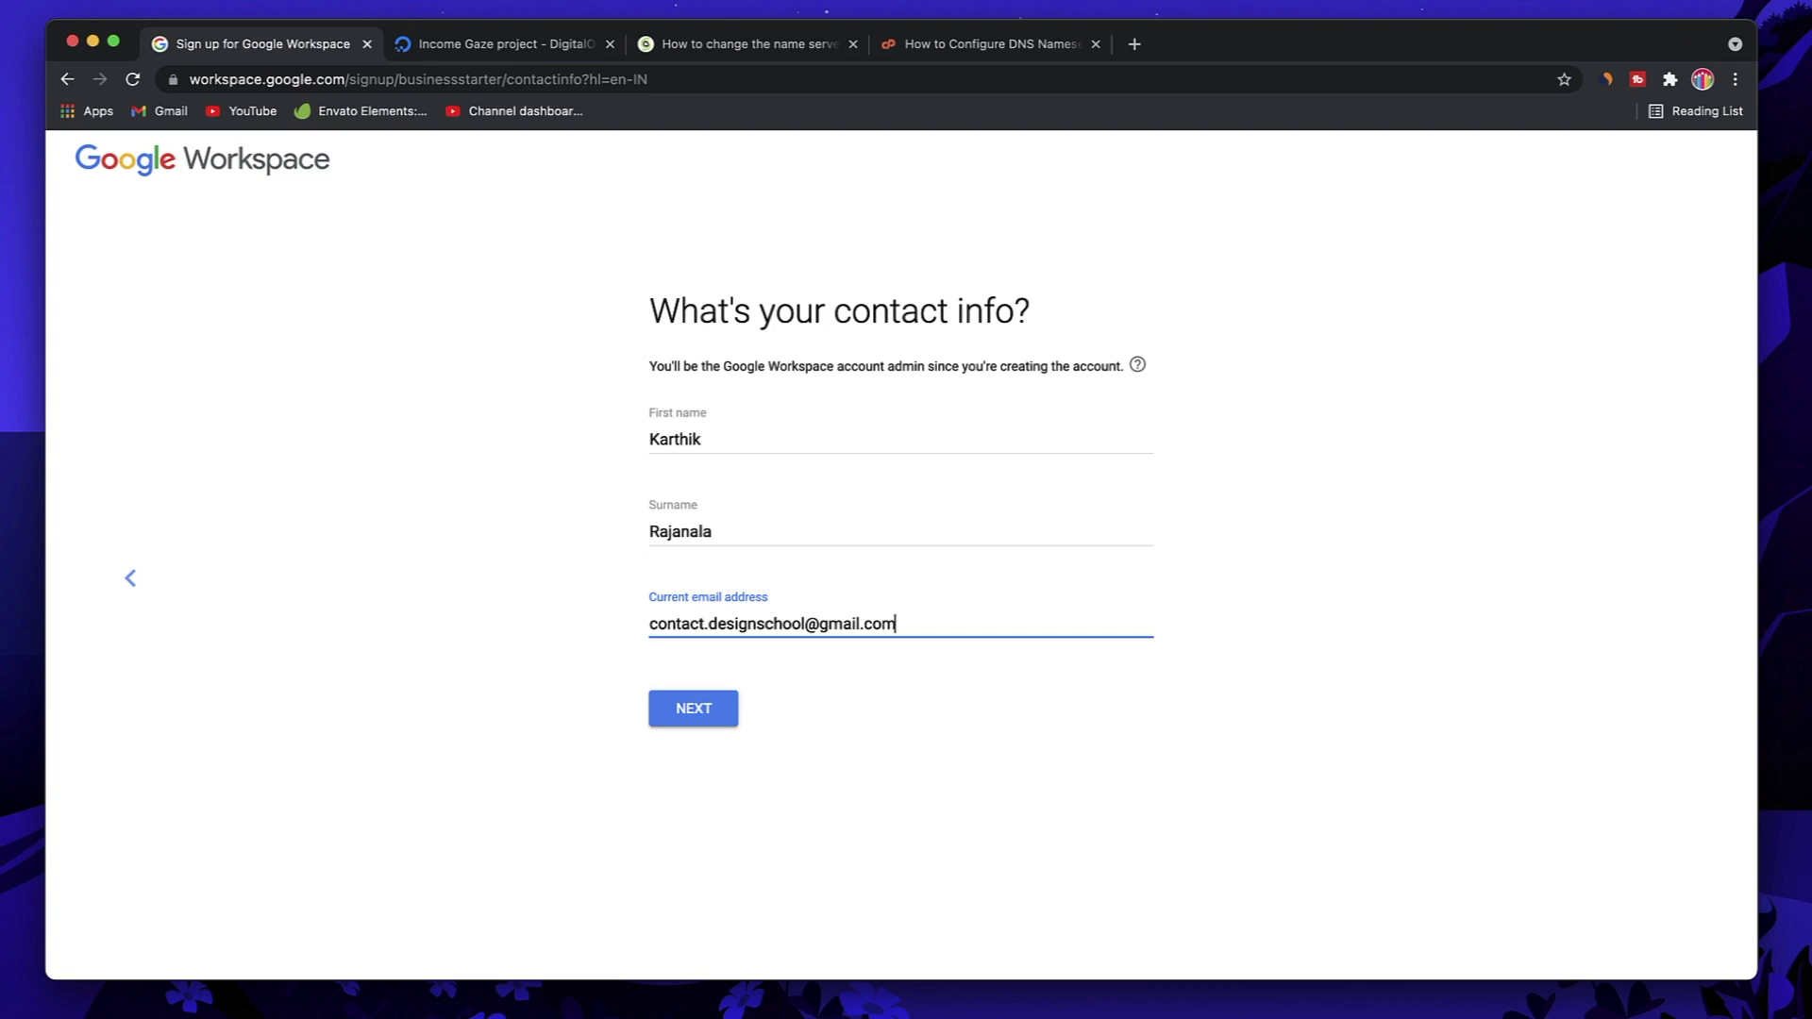
pyautogui.click(683, 711)
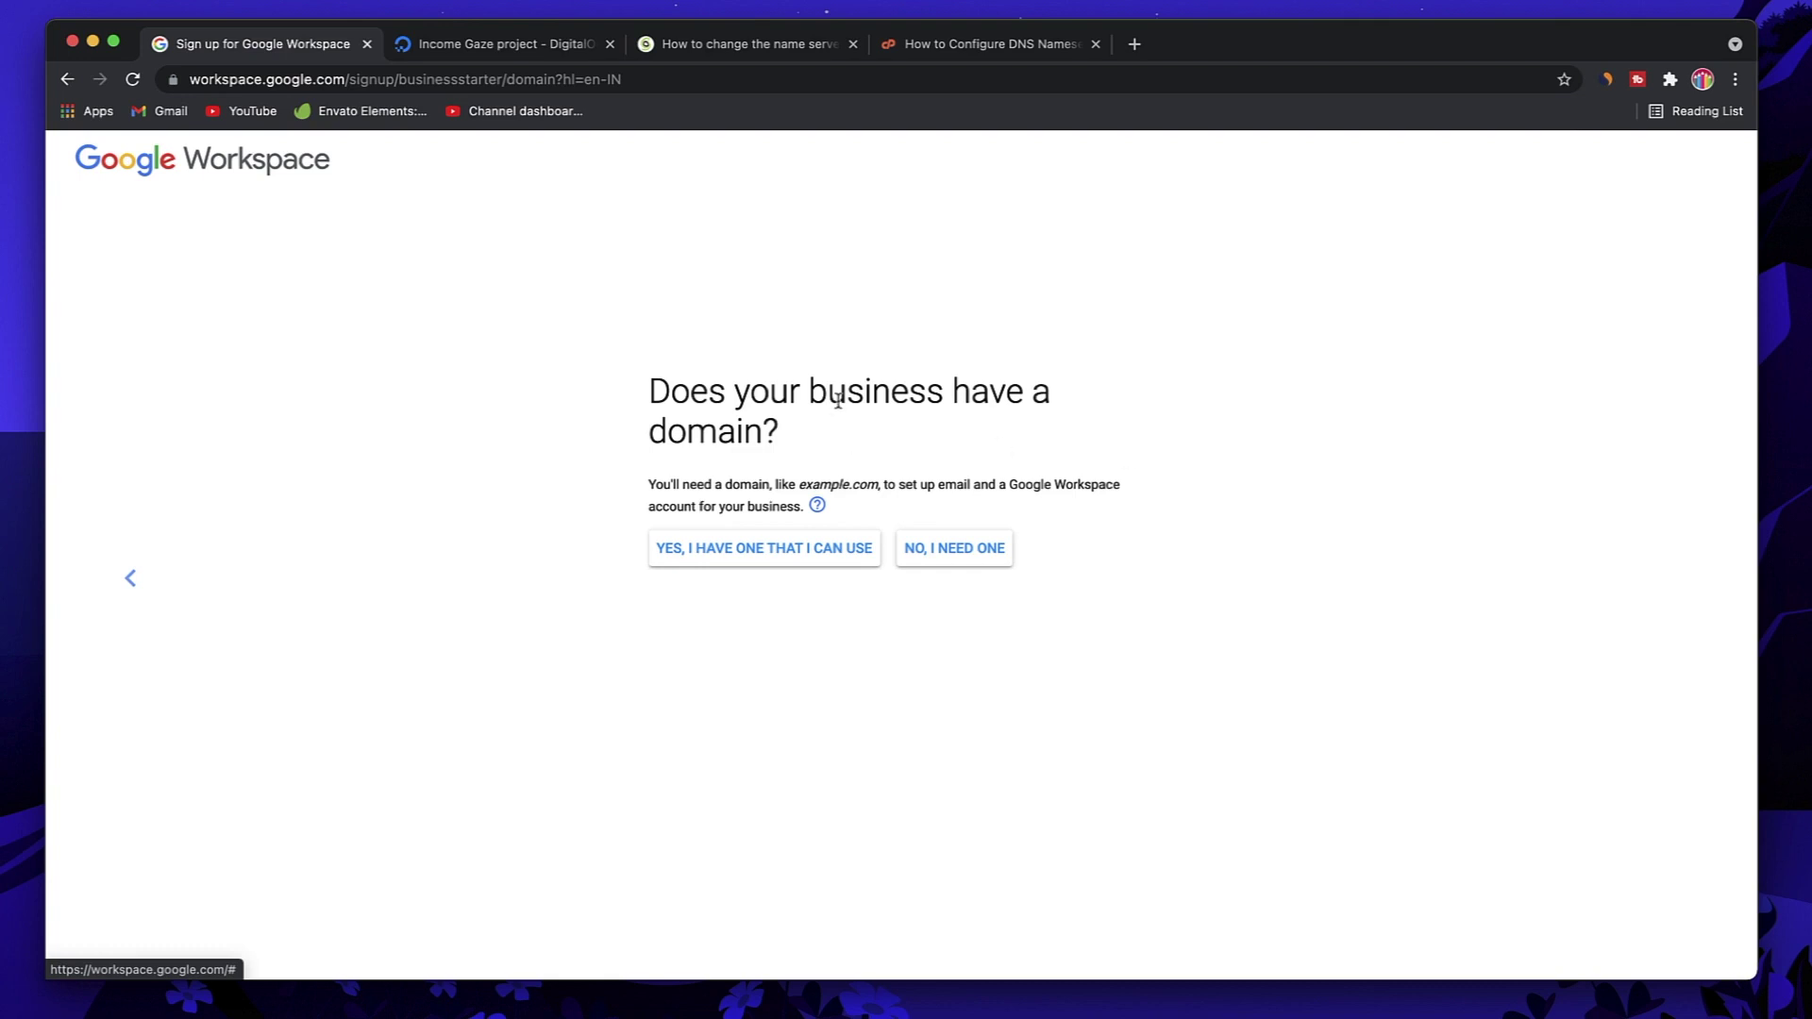
# Step: Indicate the business already has a domain and enter incomegaze.com
pyautogui.click(481, 53)
pyautogui.click(319, 45)
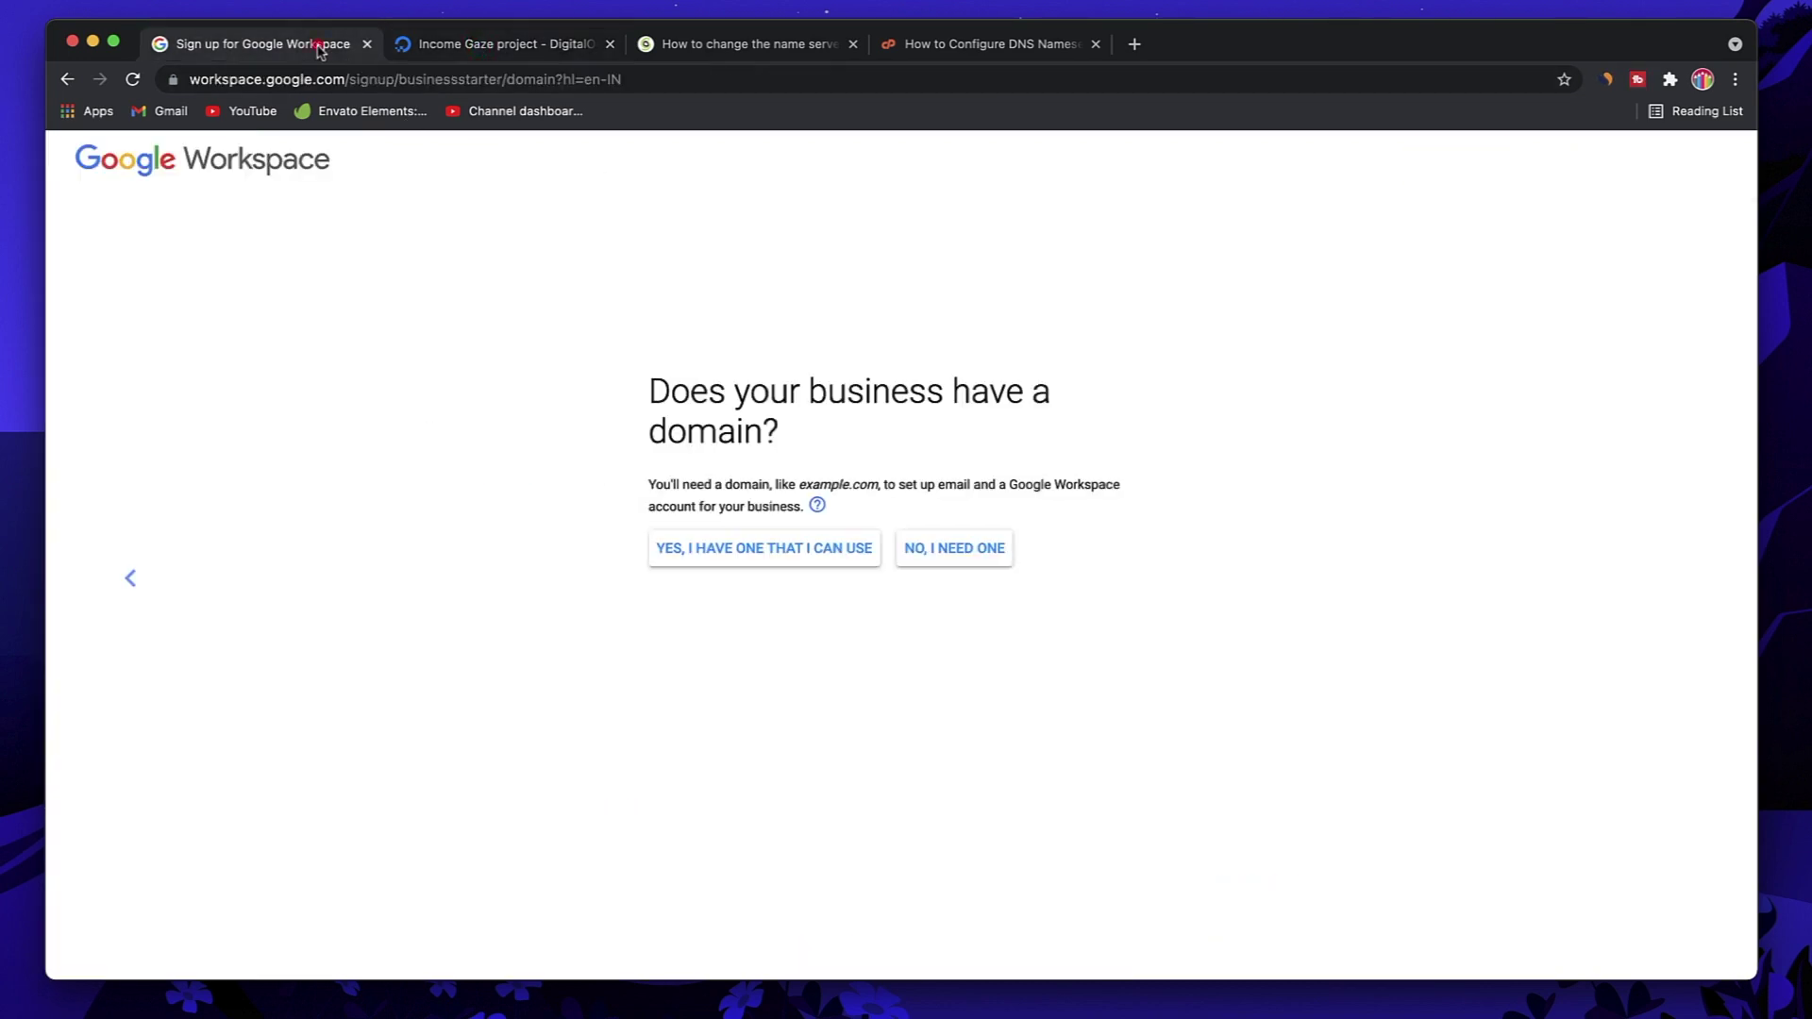
pyautogui.click(804, 555)
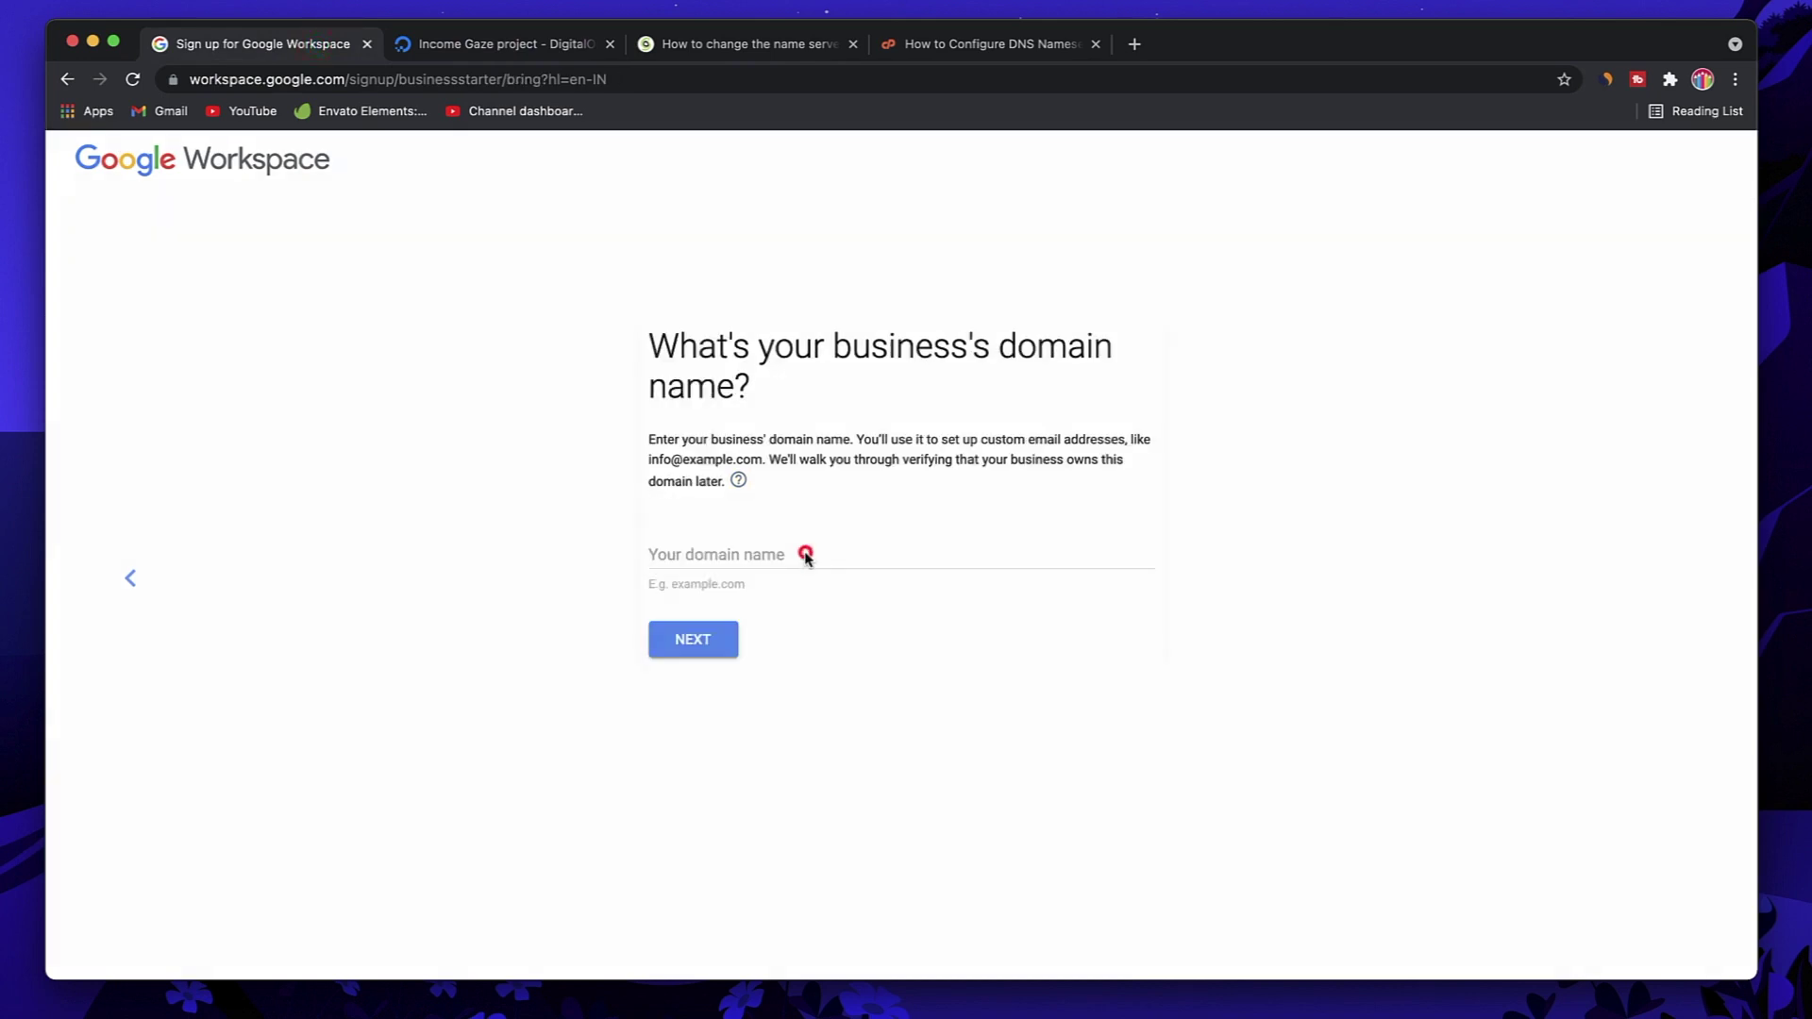
pyautogui.click(762, 556)
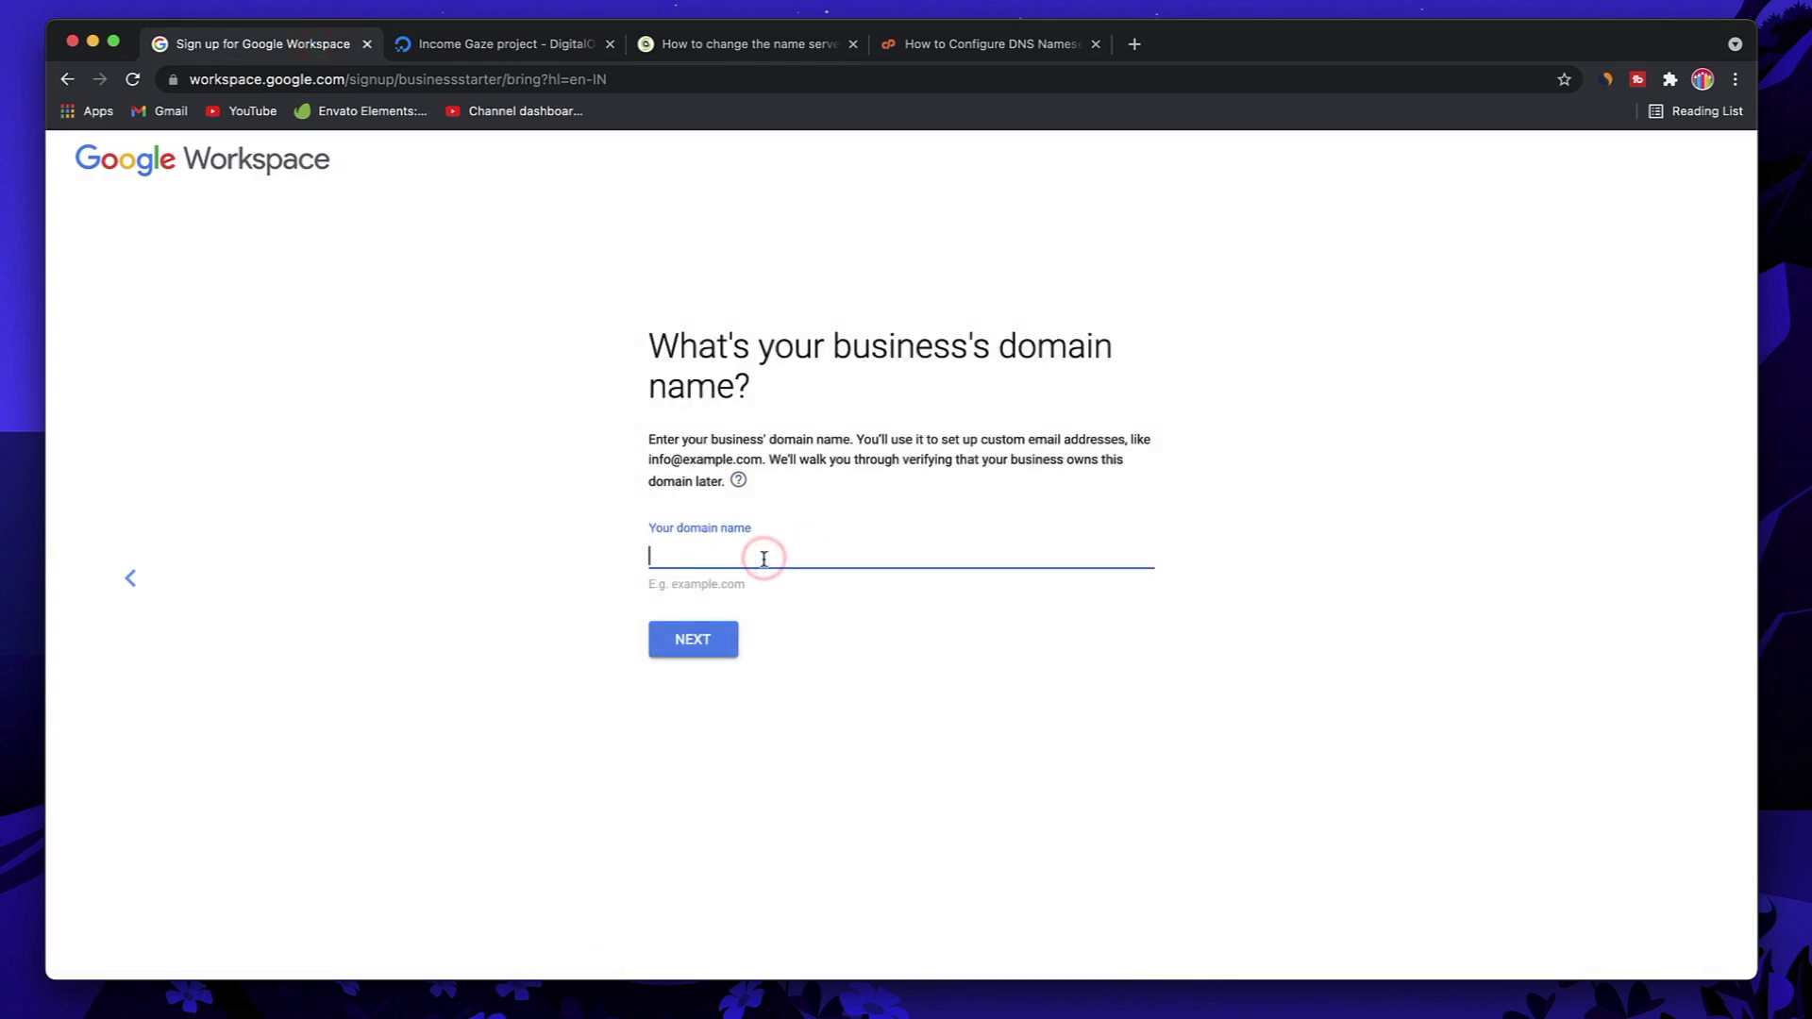
pyautogui.write('incomegaze.co')
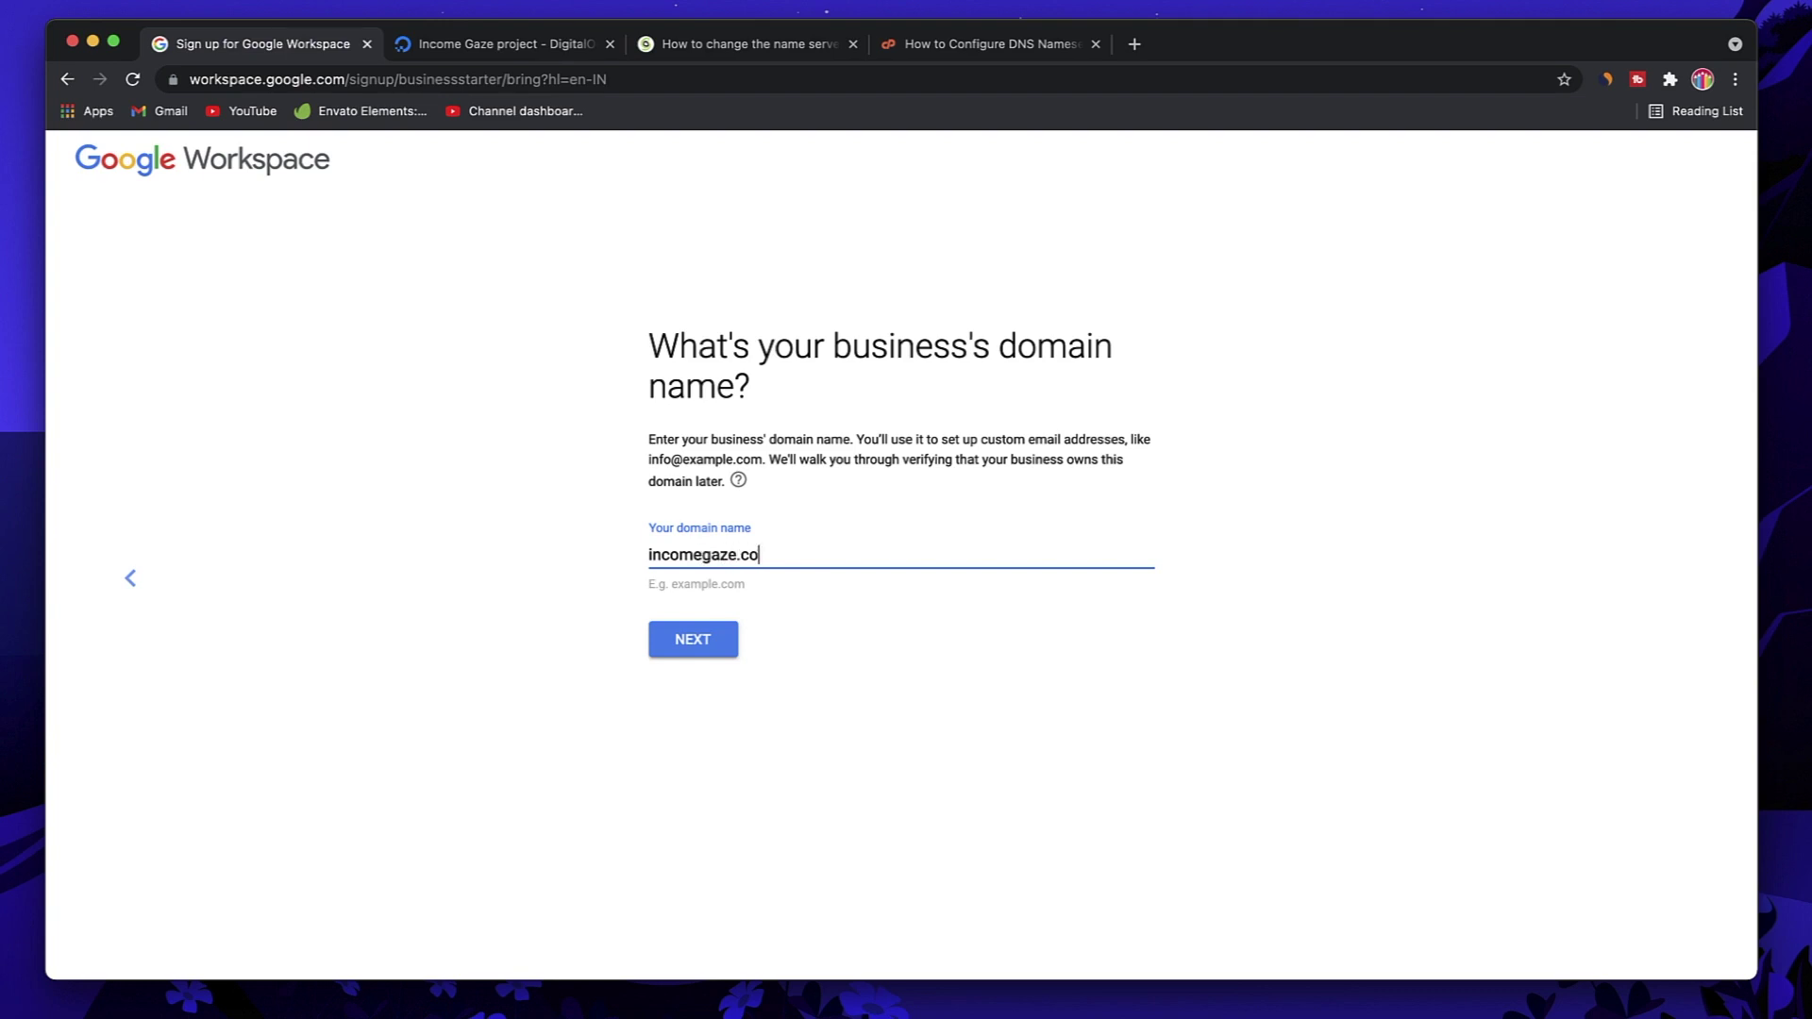
pyautogui.write('m')
# Step: Submit and confirm incomegaze.com as the account domain, accepting the user product tips
pyautogui.click(726, 648)
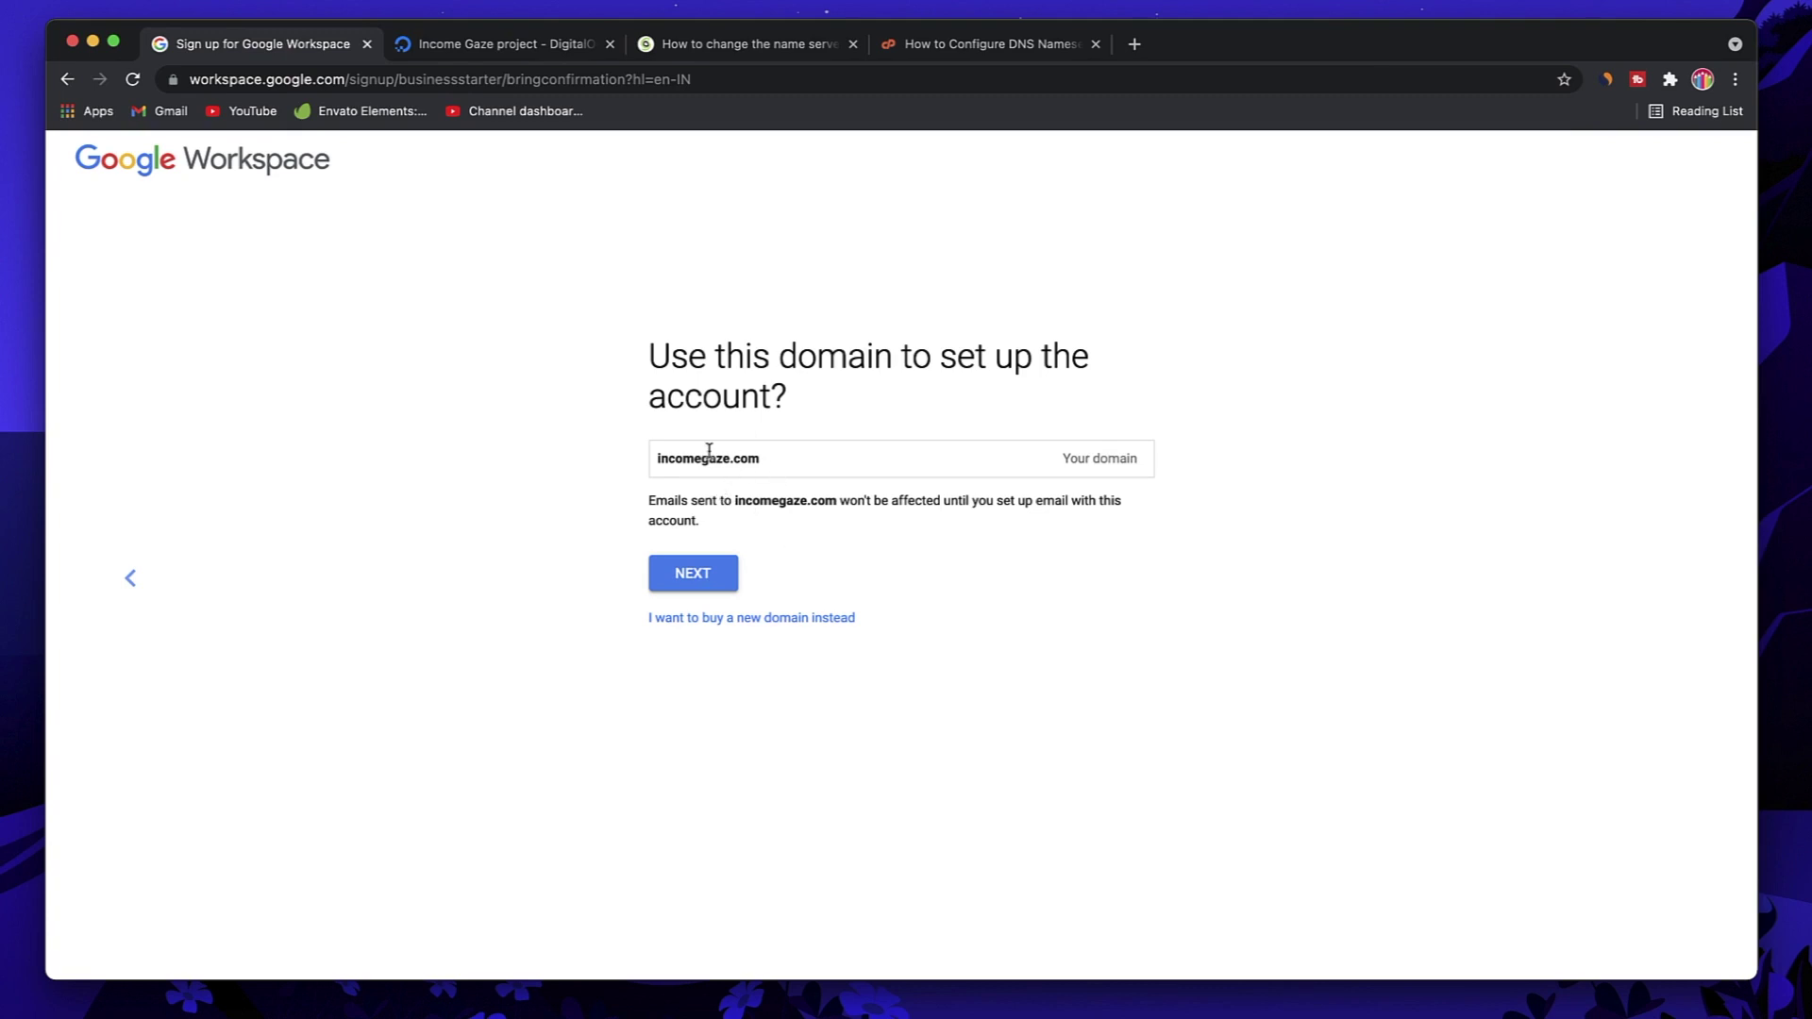
pyautogui.click(727, 584)
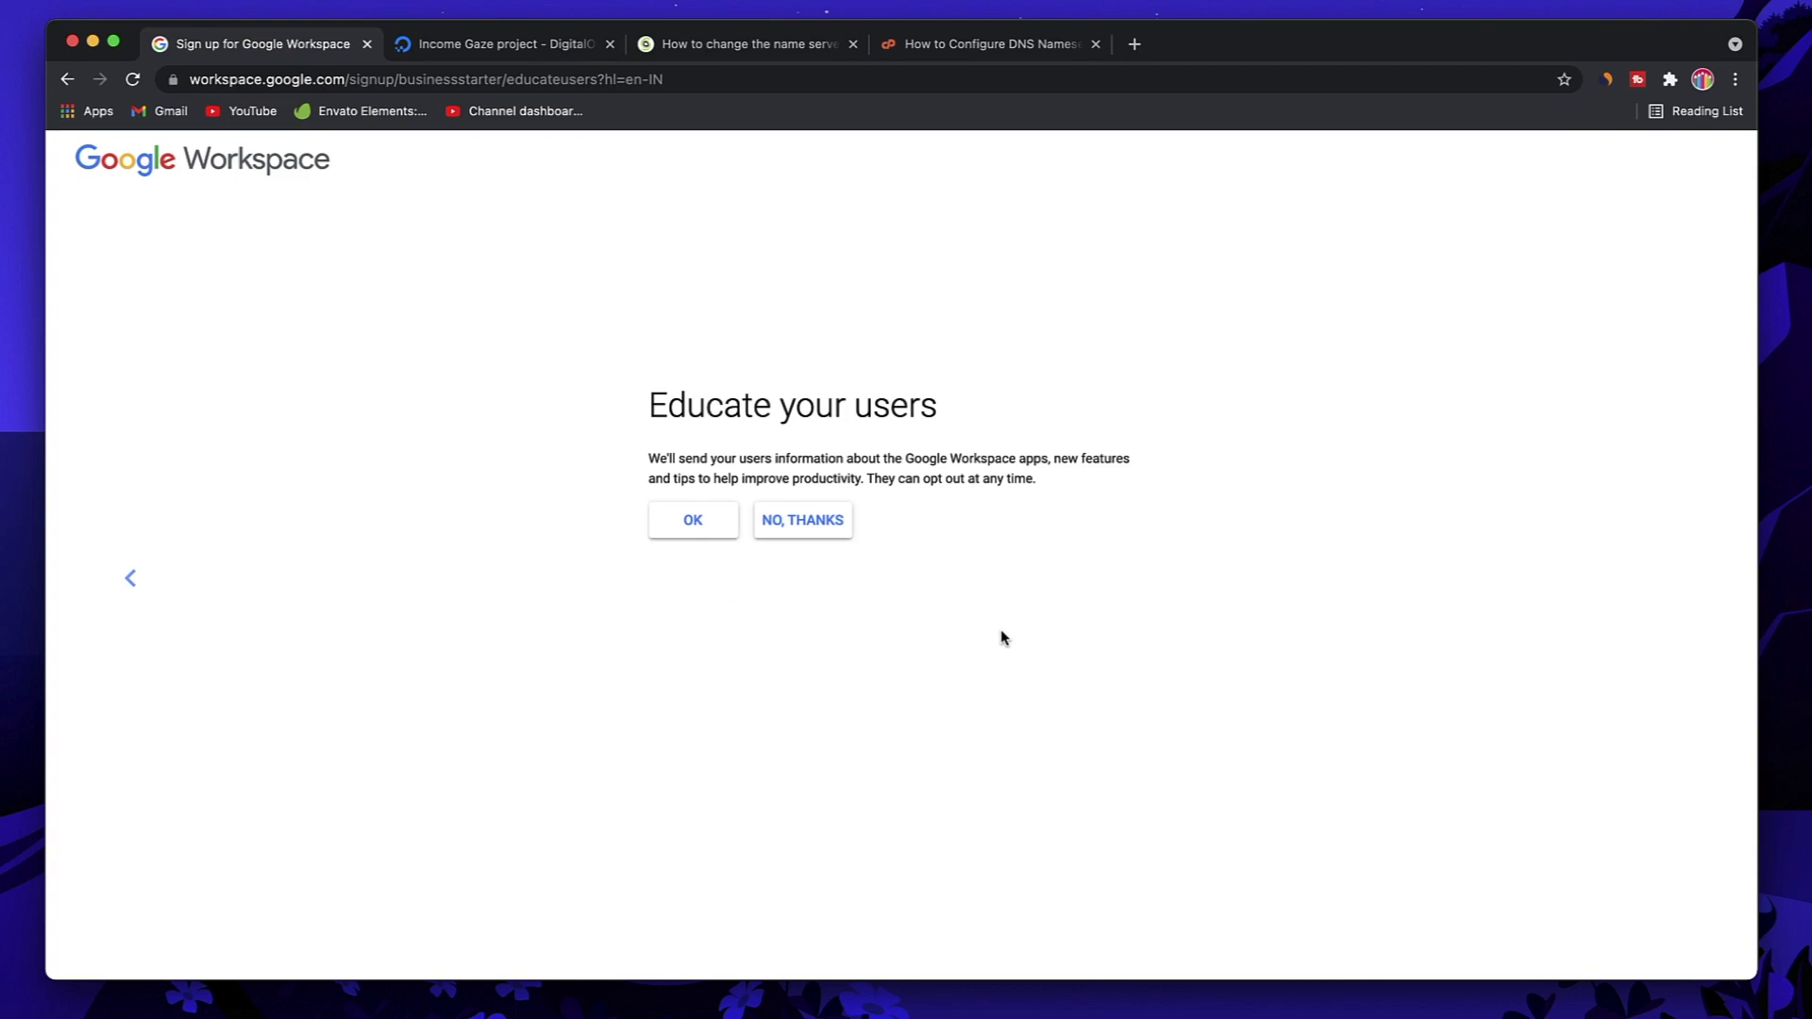
pyautogui.click(693, 525)
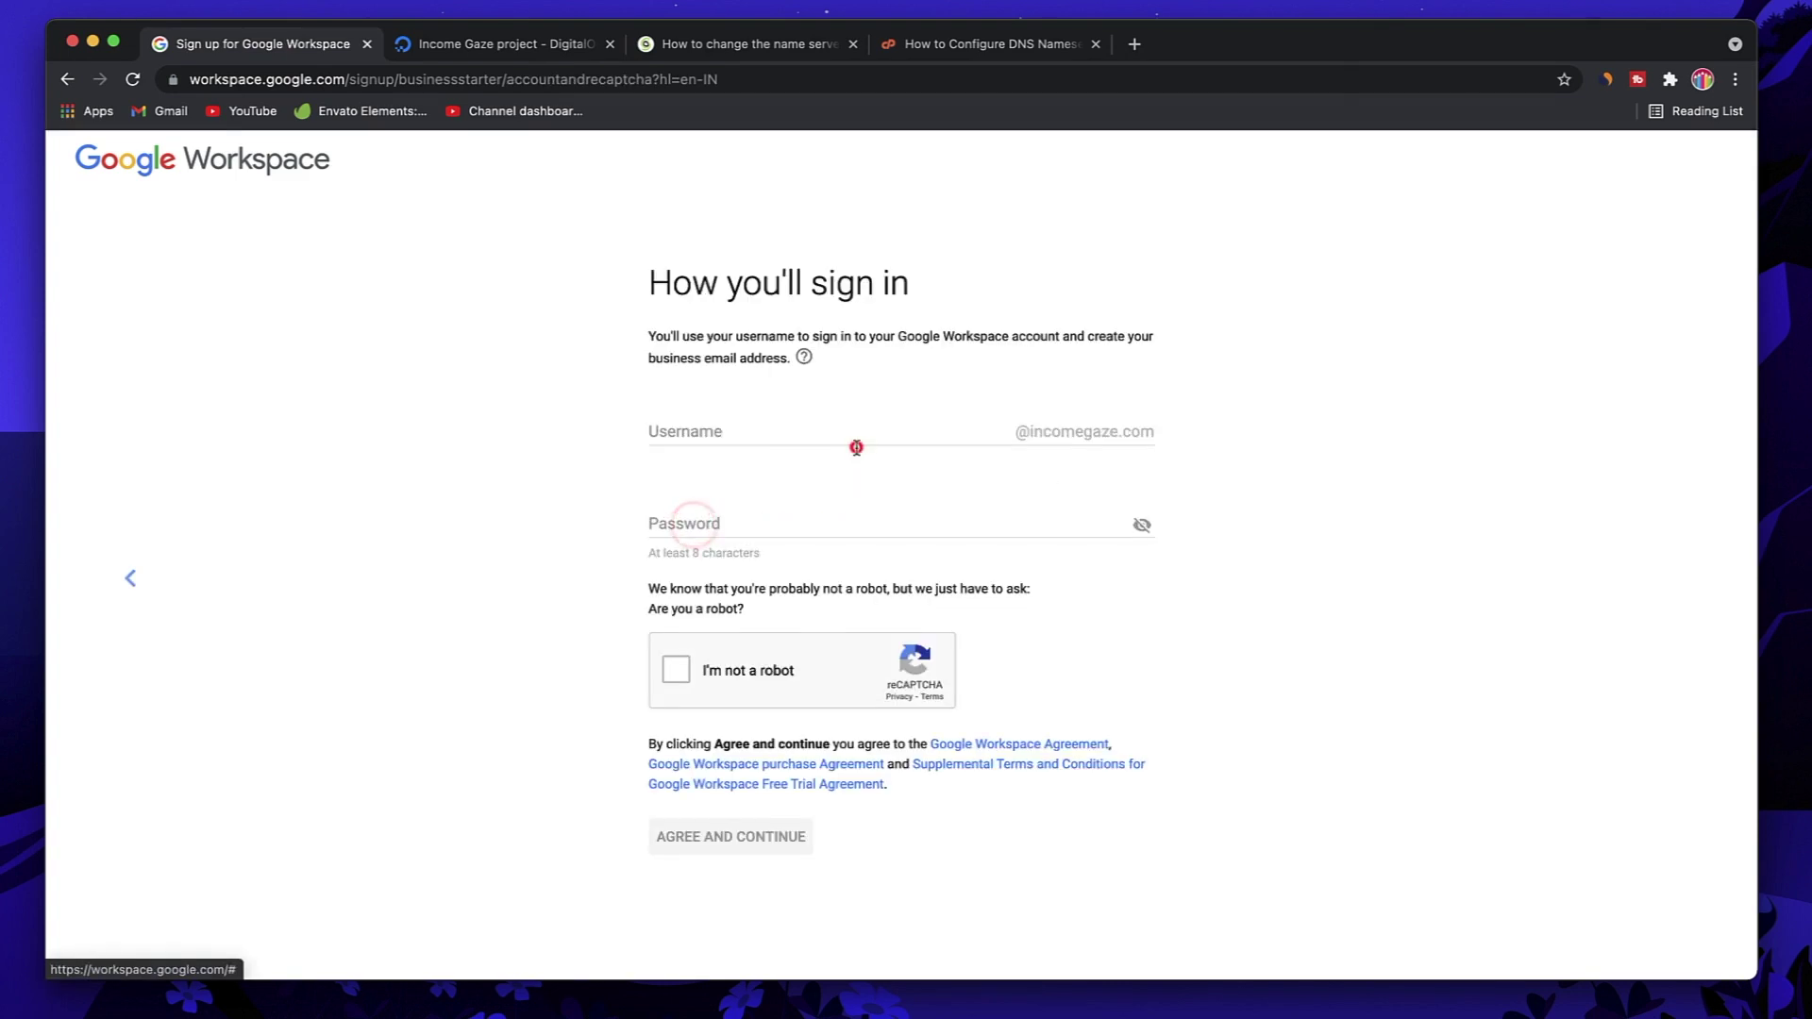
# Step: Enter the account username and password, agree to the terms, and decline saving the password
pyautogui.click(856, 446)
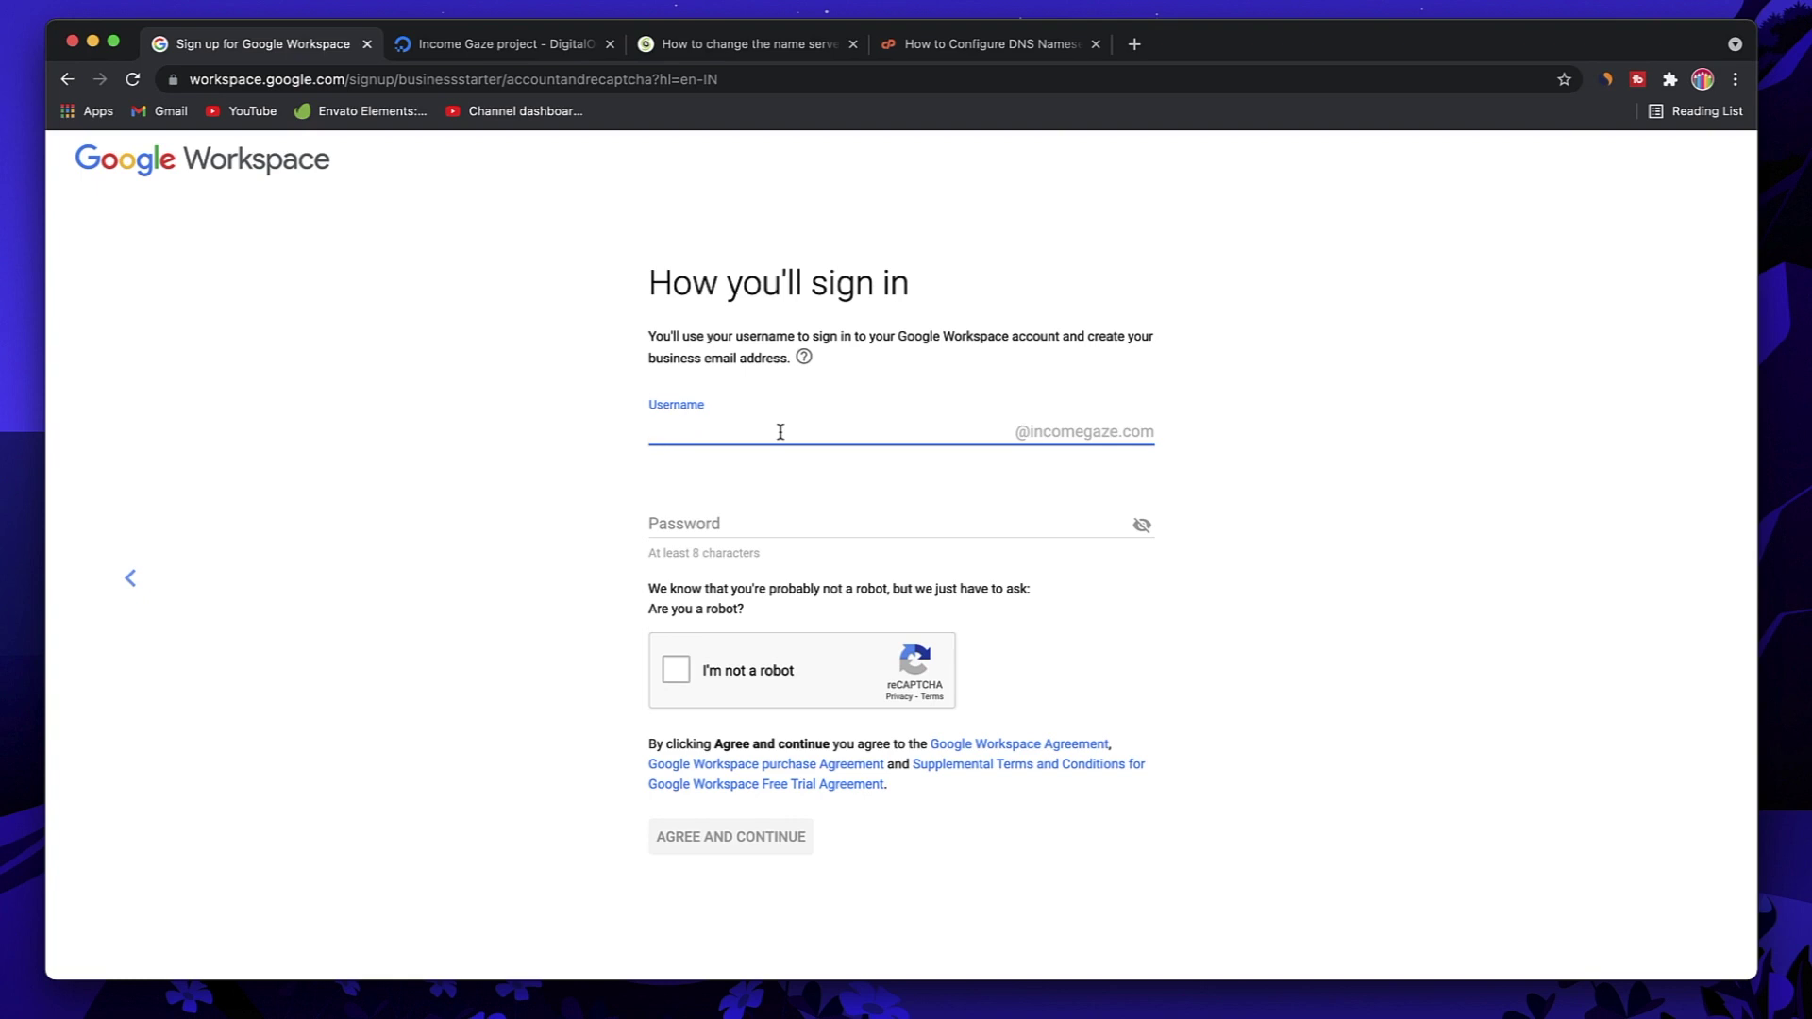
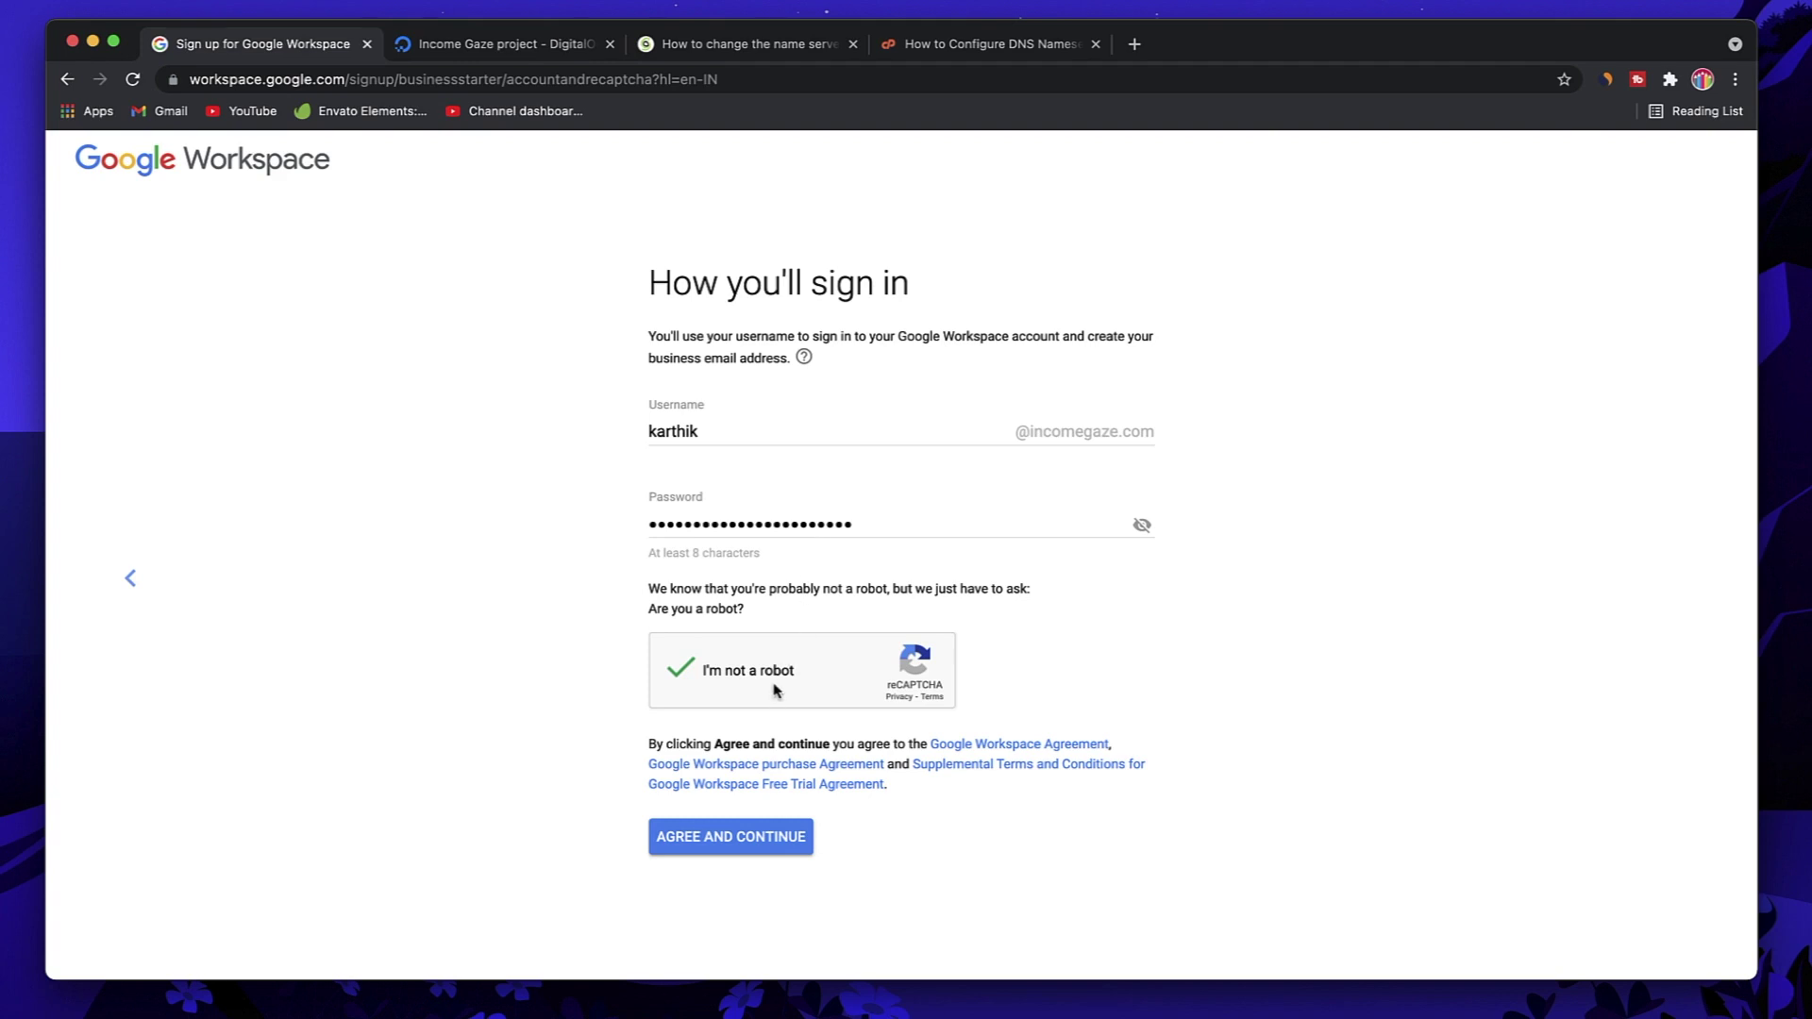
pyautogui.click(752, 837)
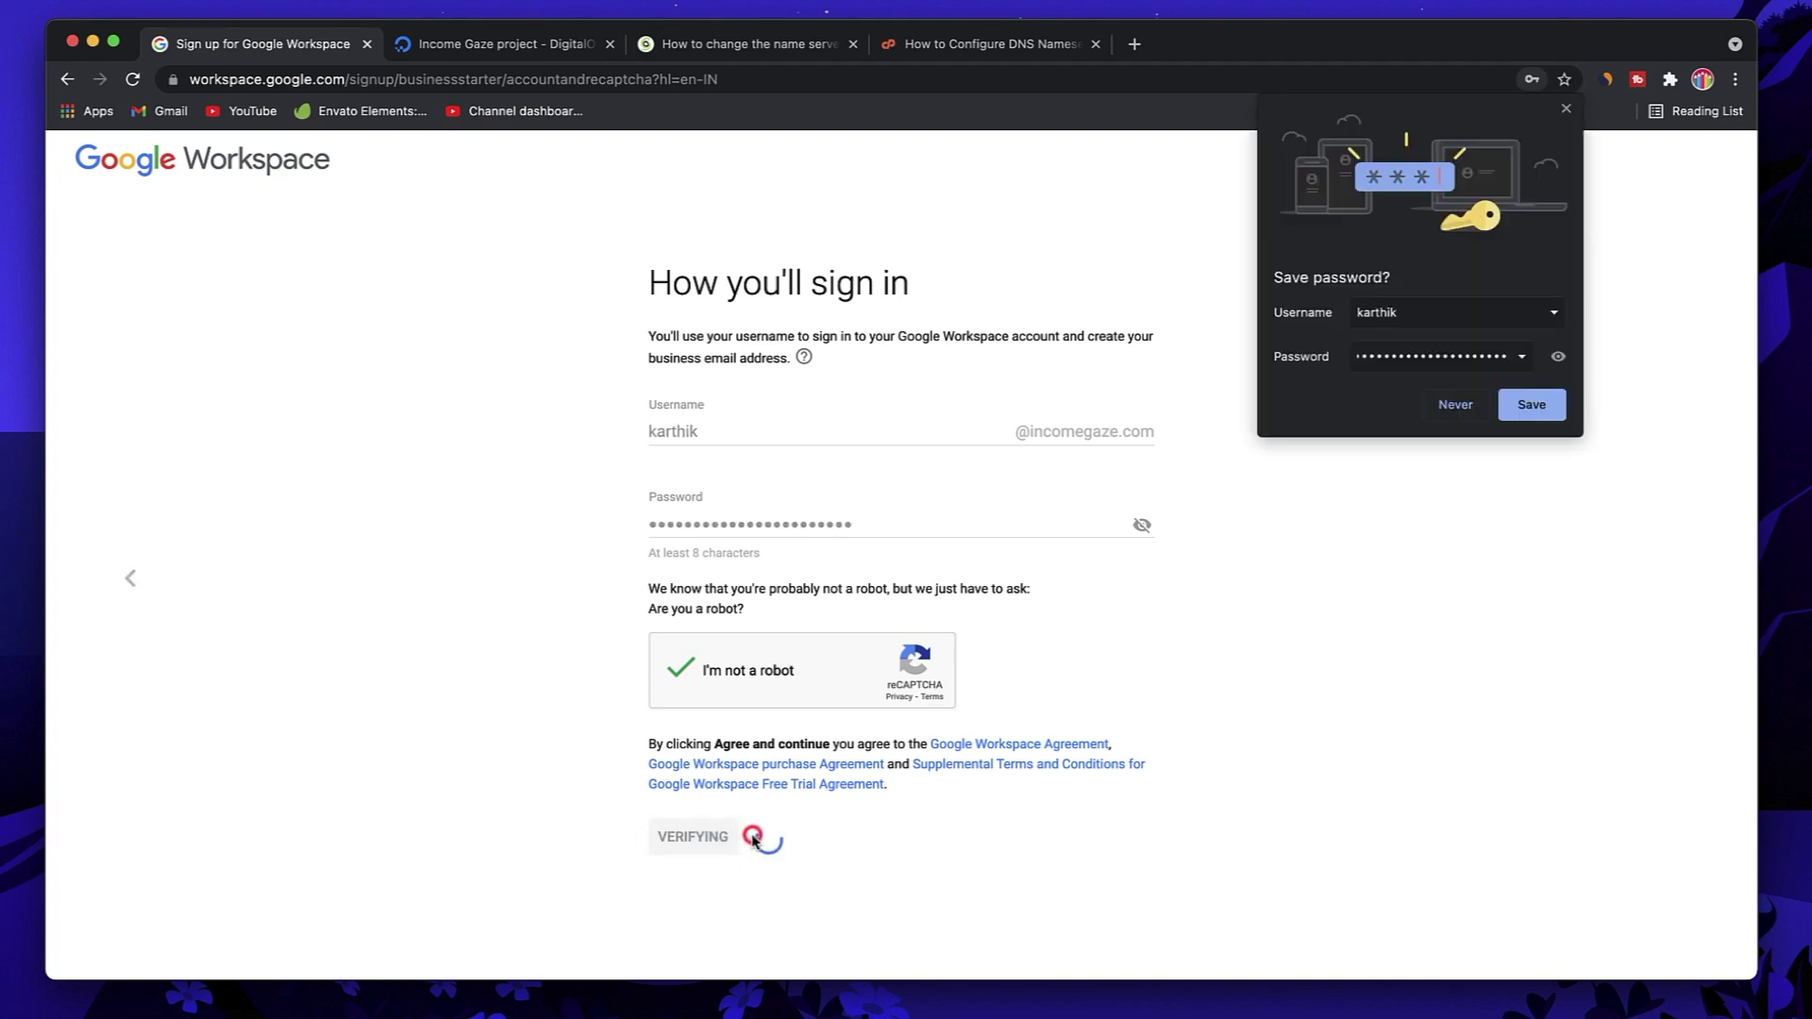
pyautogui.click(1456, 411)
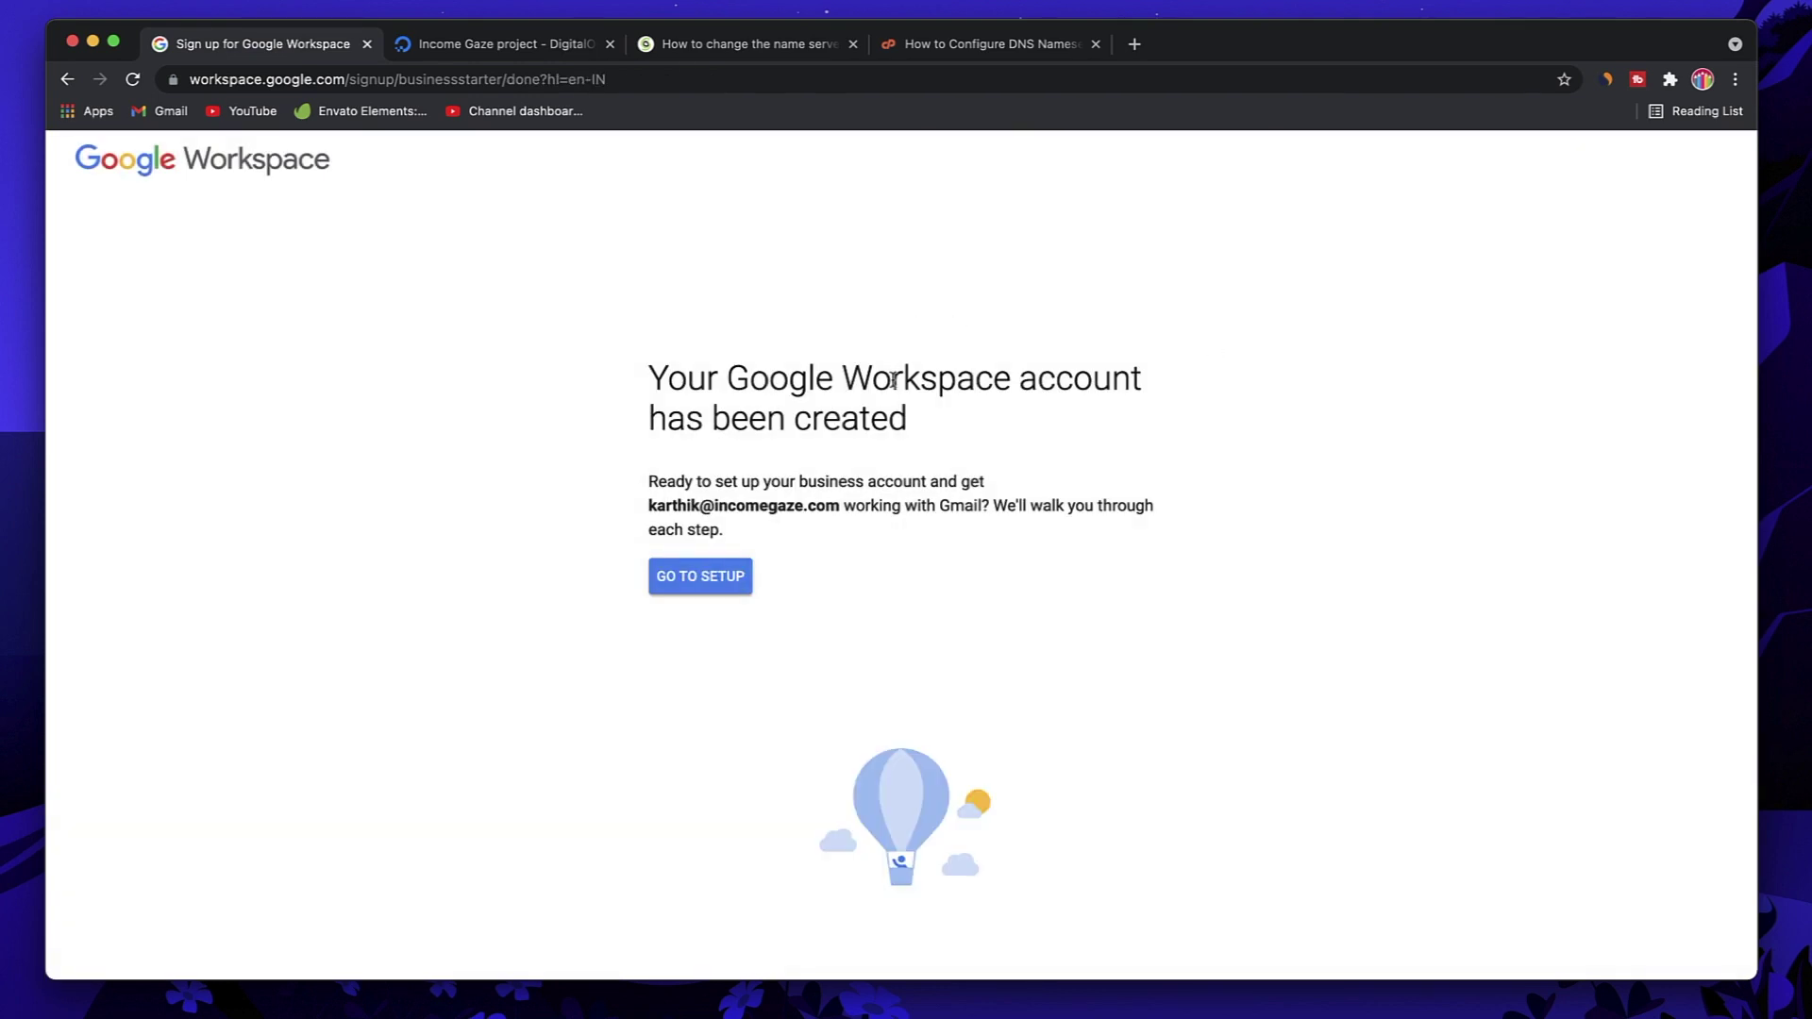
# Step: Go to setup, sign in to the new incomegaze.com account, and accept its terms
pyautogui.click(717, 577)
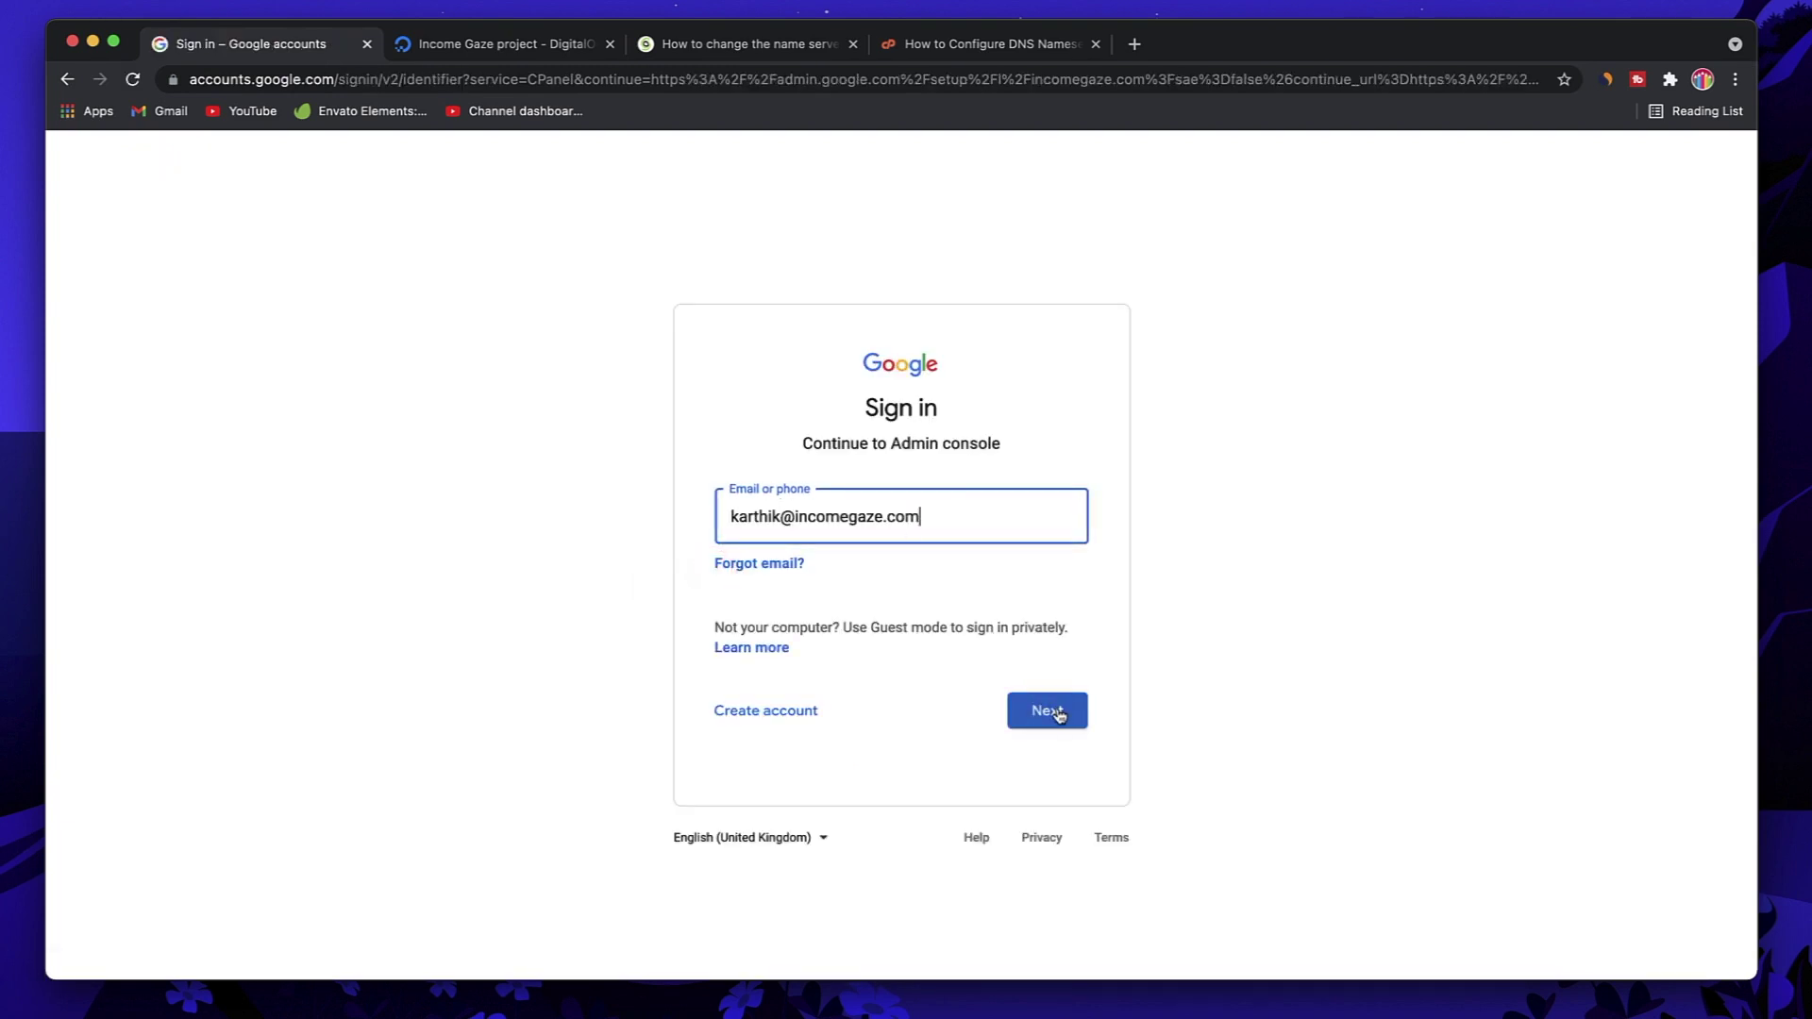
pyautogui.click(1057, 711)
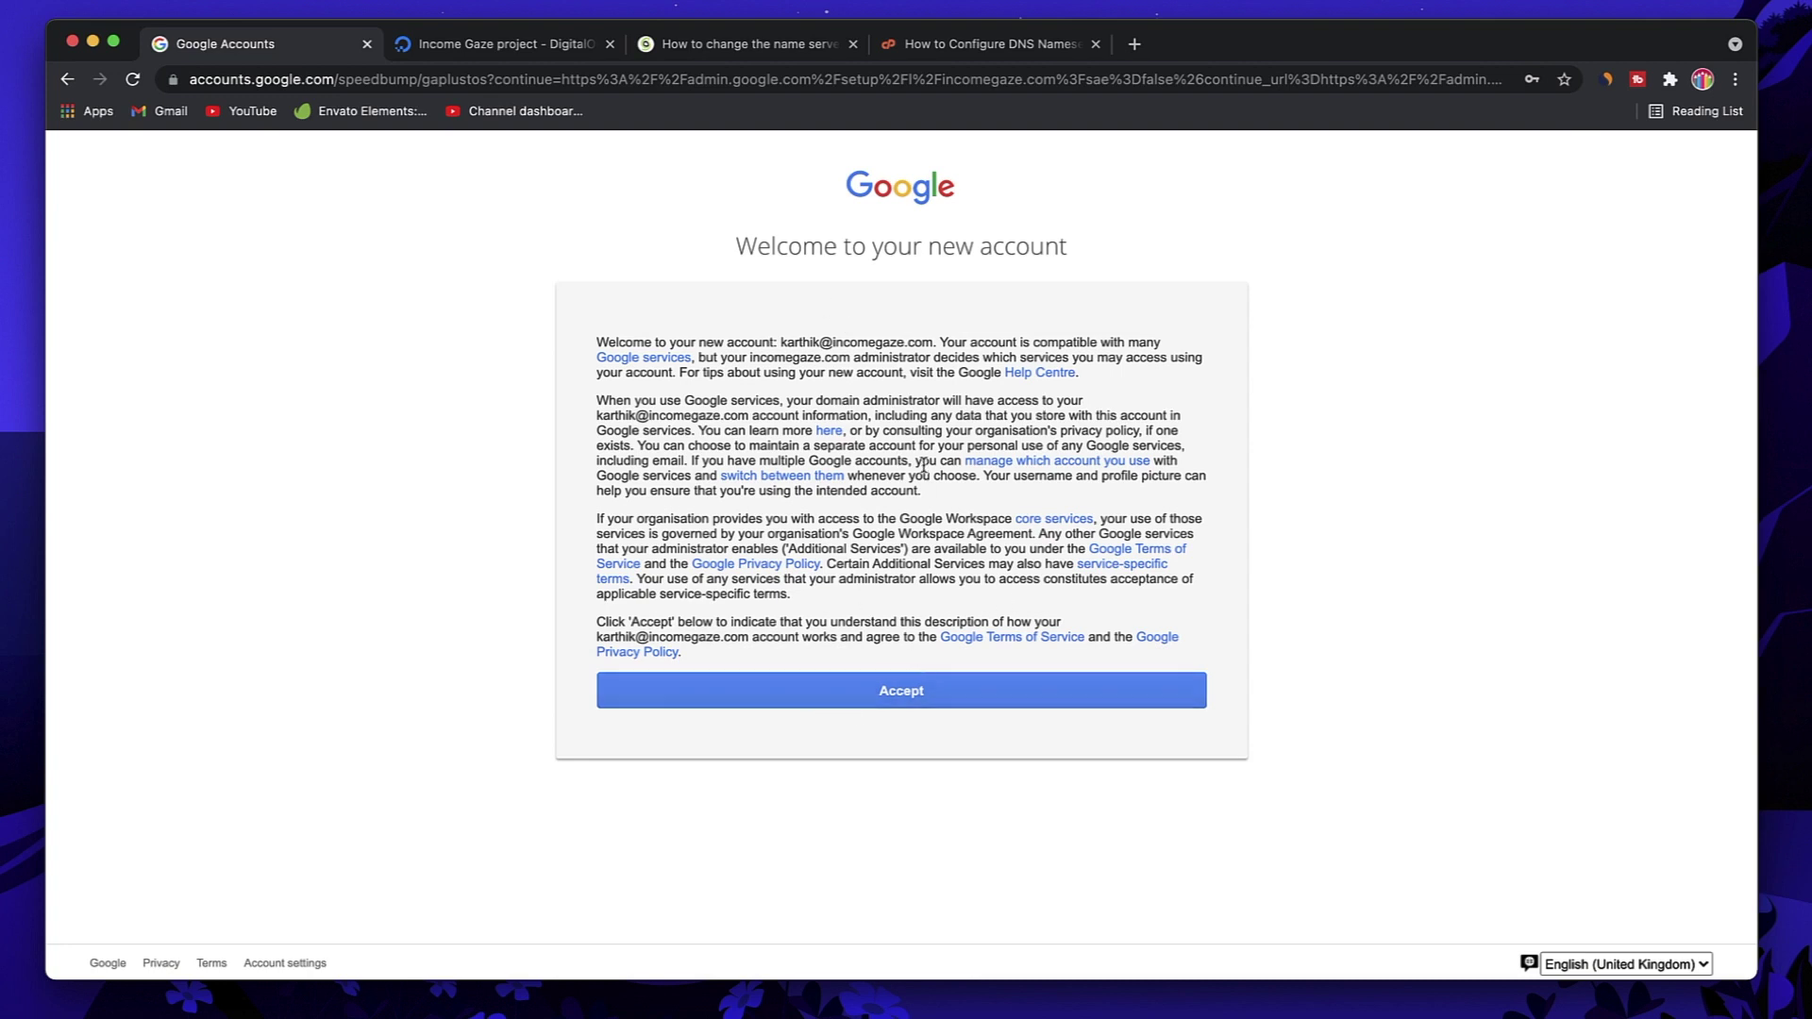
pyautogui.click(904, 696)
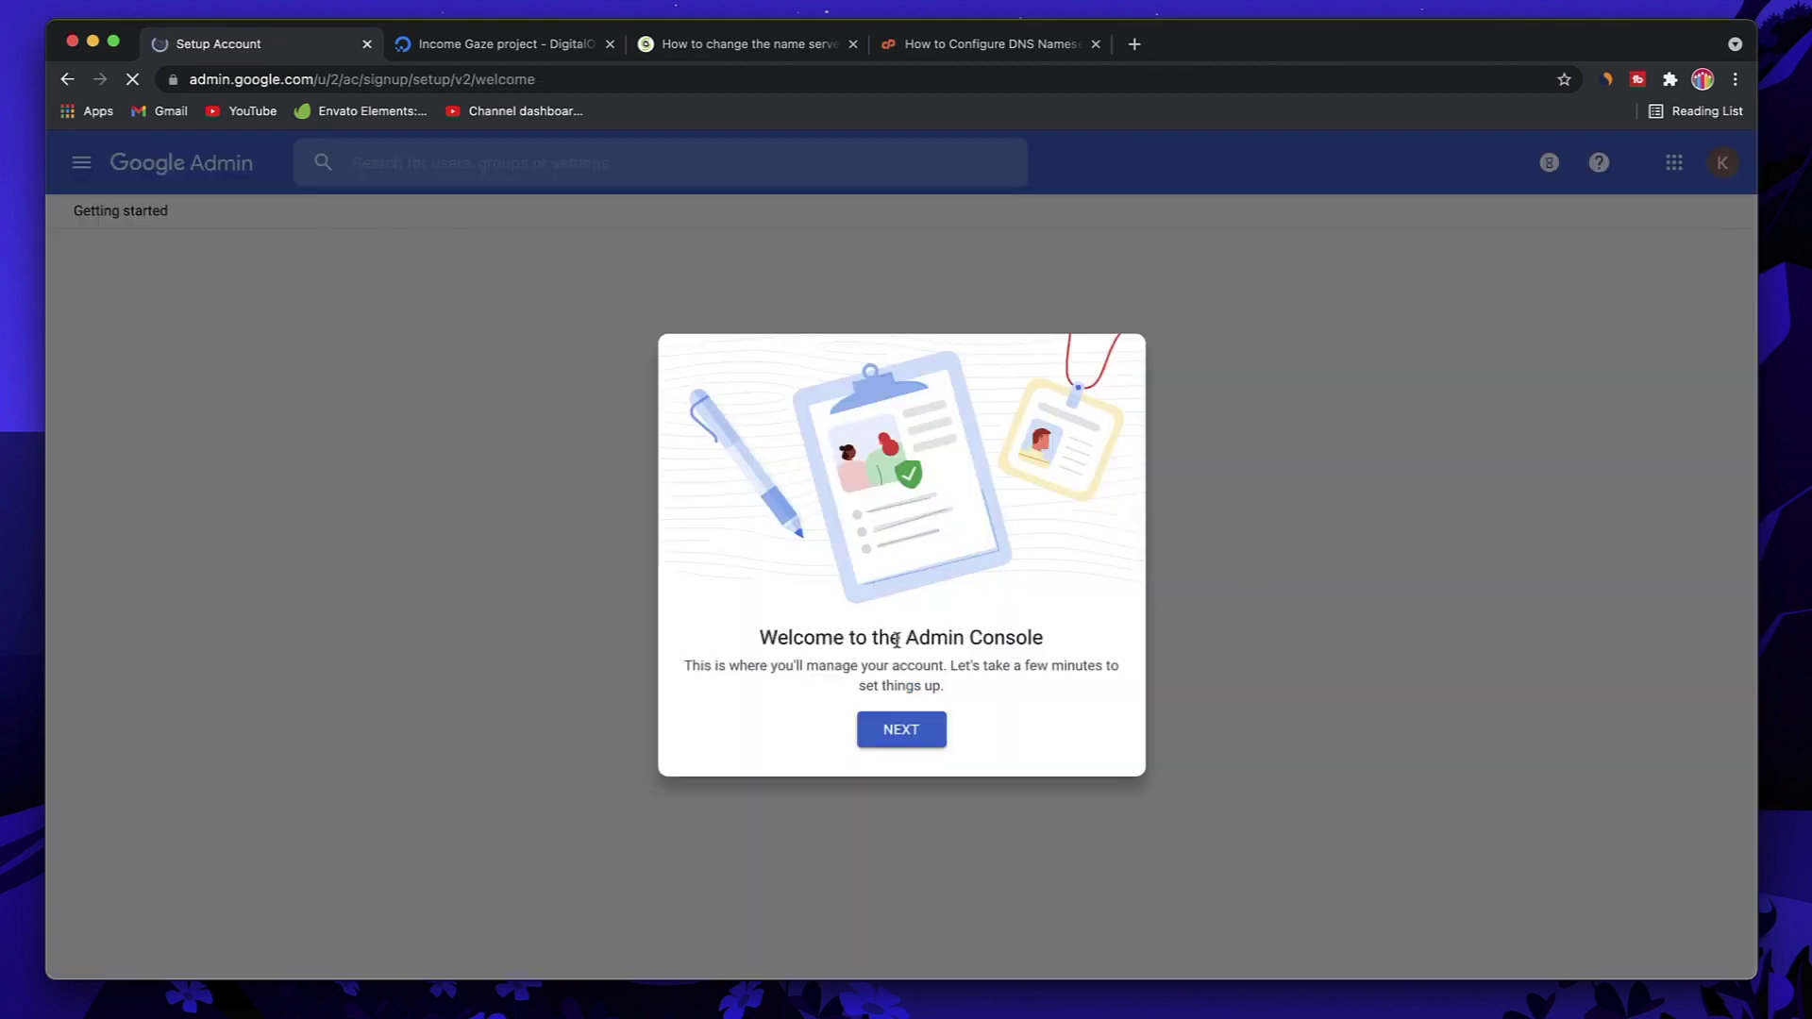
# Step: Dismiss the Admin Console welcome, highlight the Activate Gmail for incomegaze.com step, and start it
pyautogui.click(904, 727)
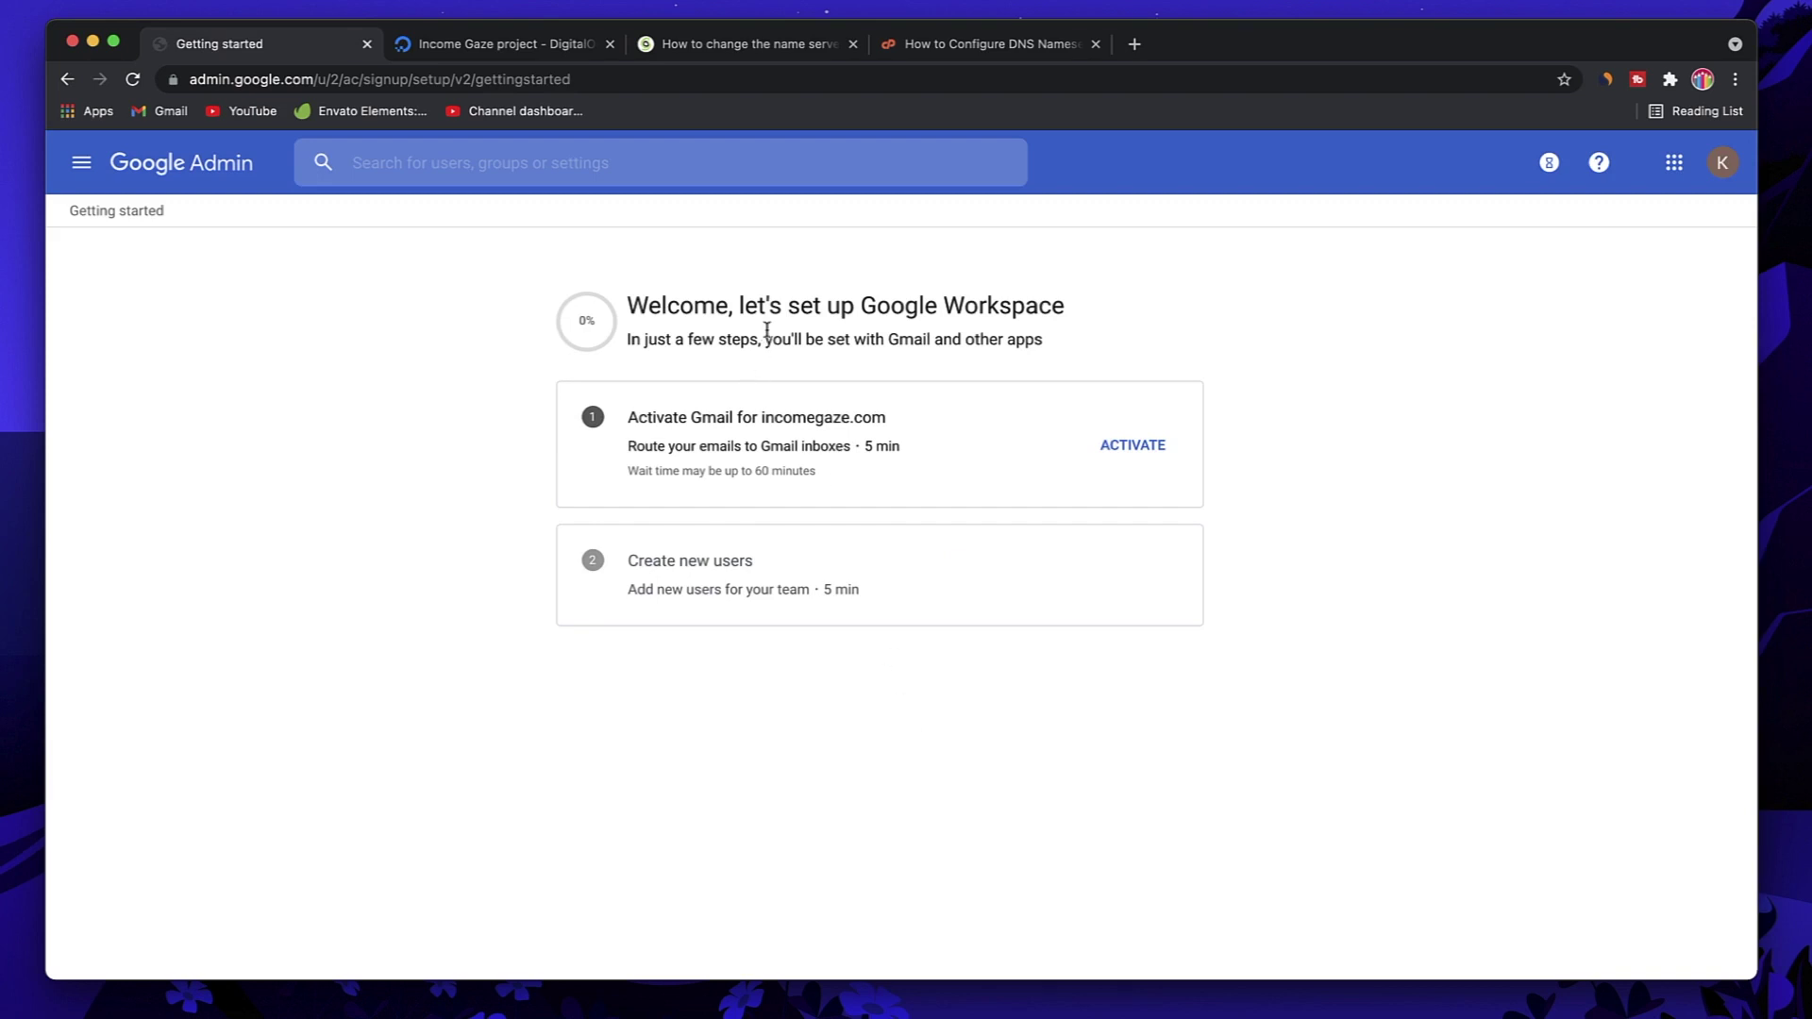
pyautogui.tripleClick(766, 330)
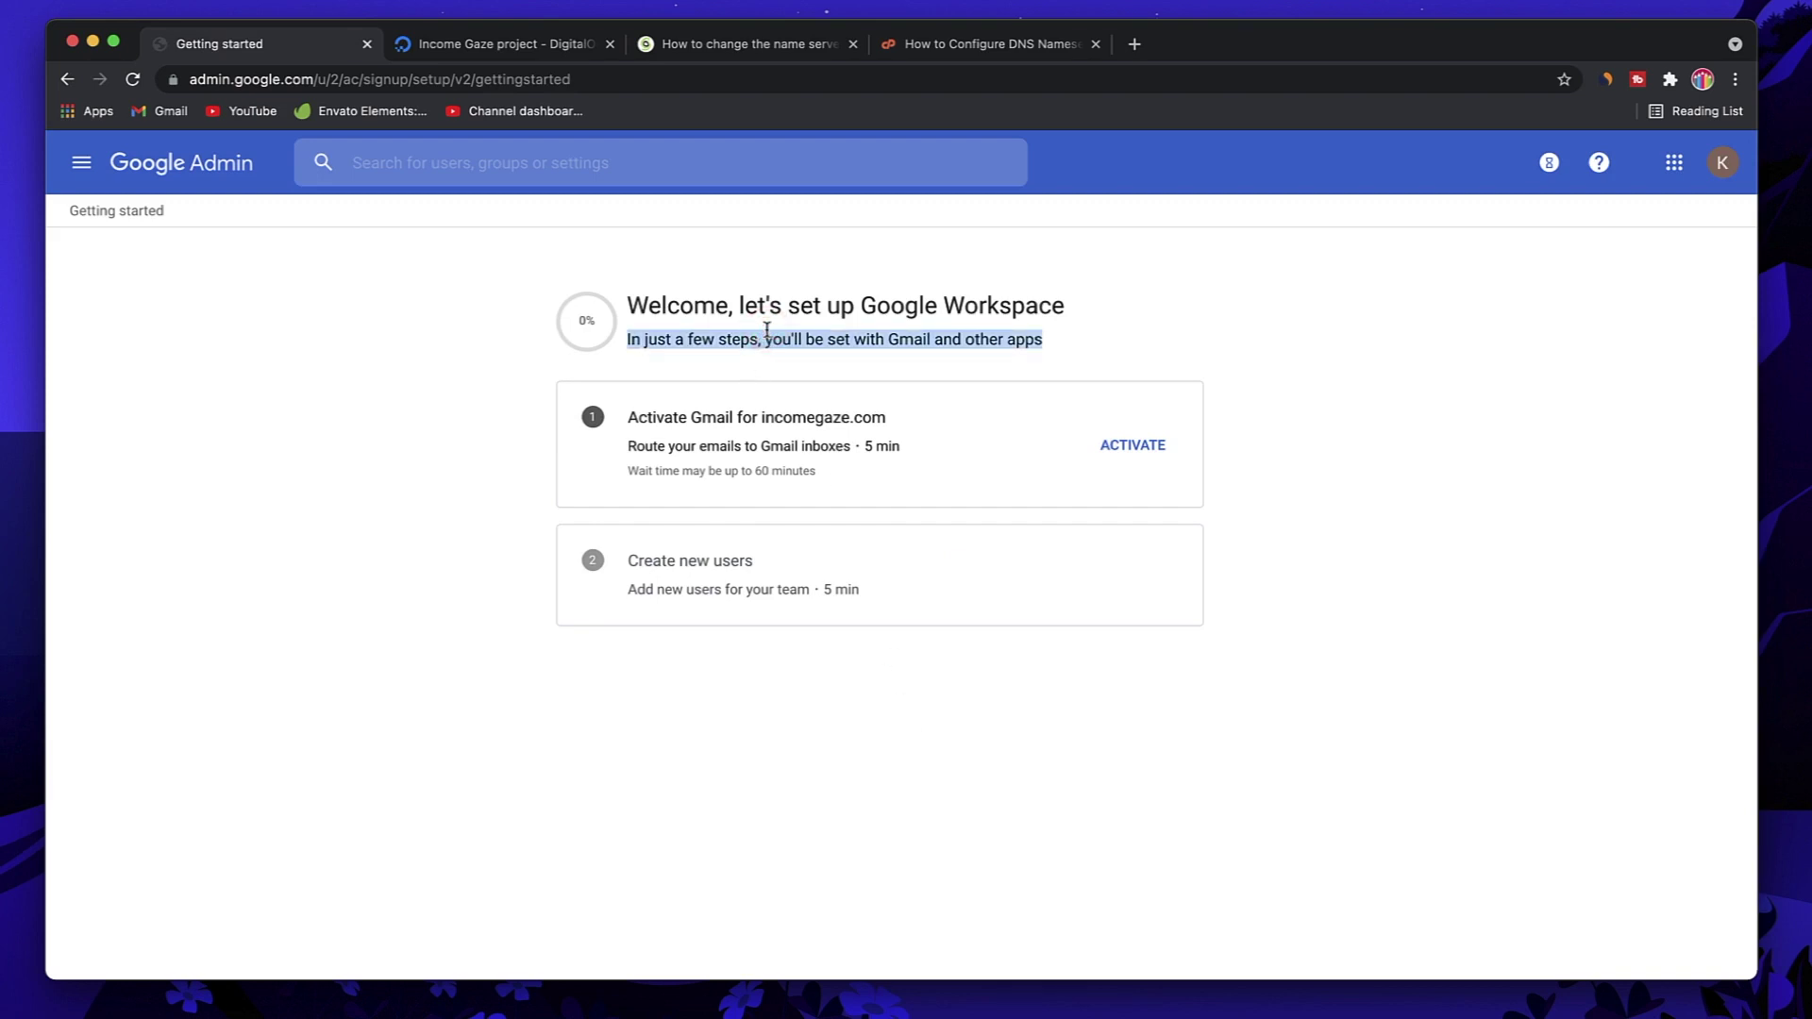
pyautogui.tripleClick(695, 420)
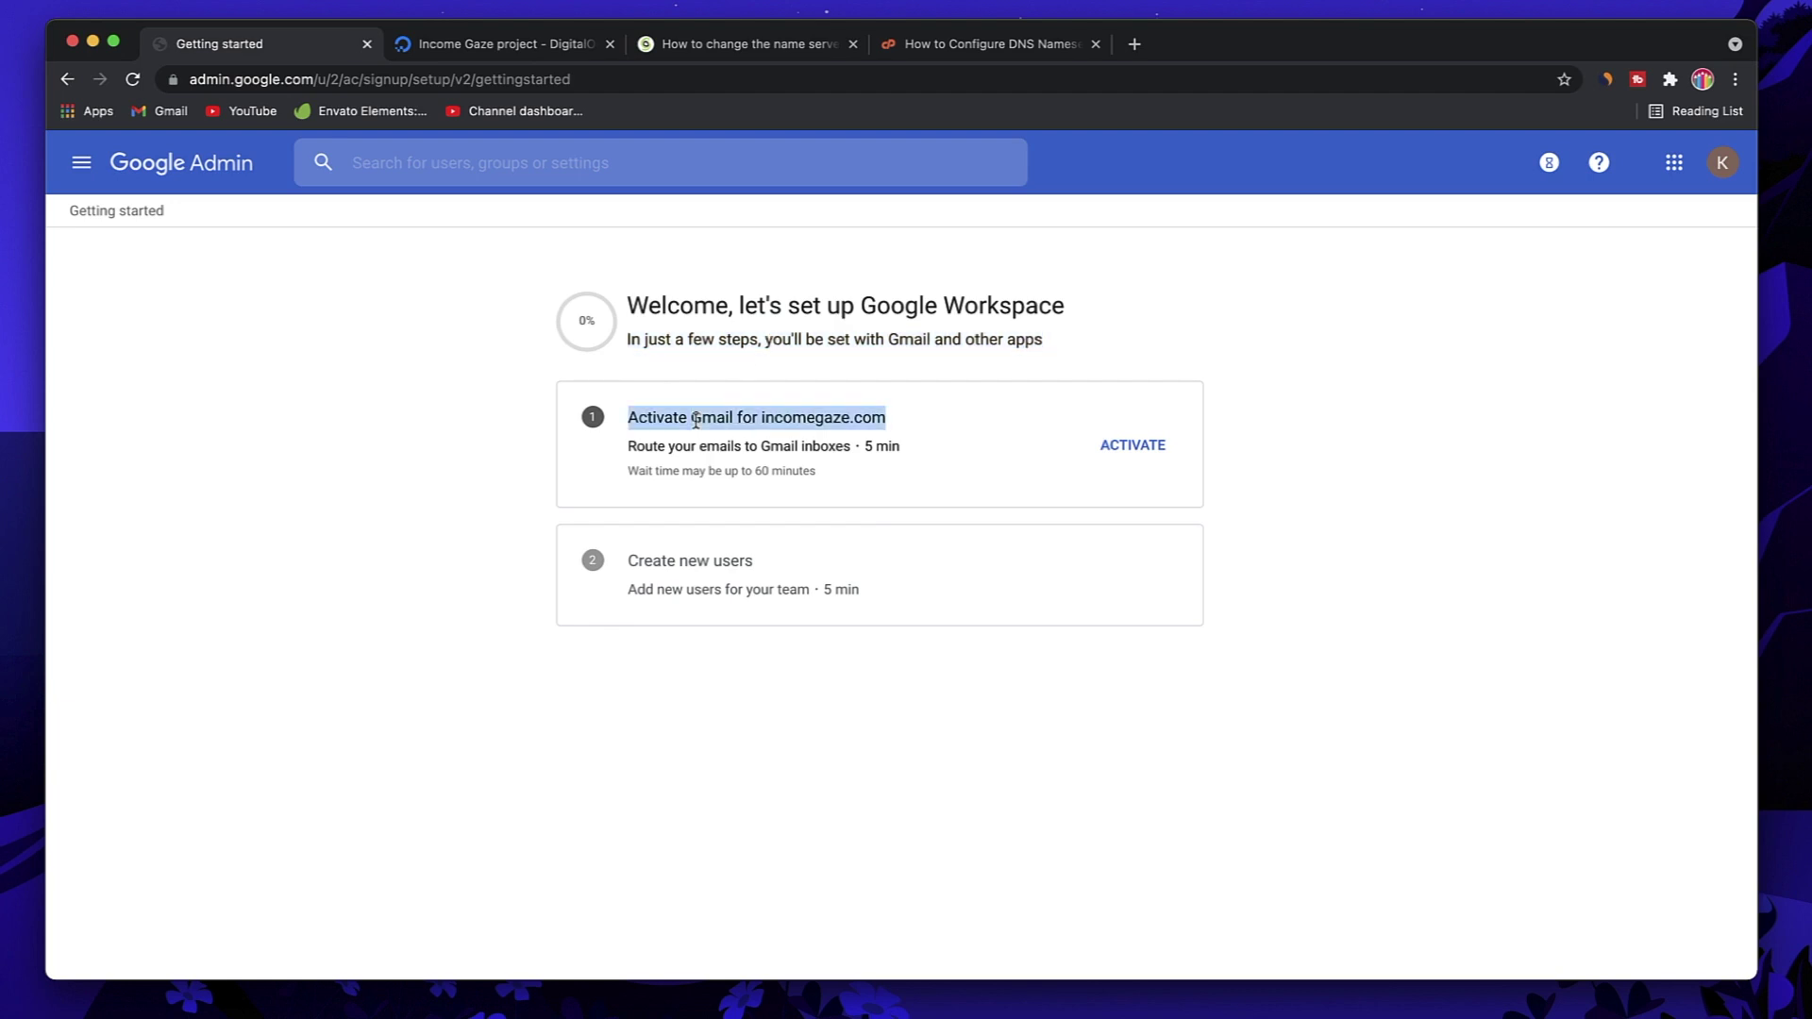
pyautogui.tripleClick(696, 420)
pyautogui.click(1131, 449)
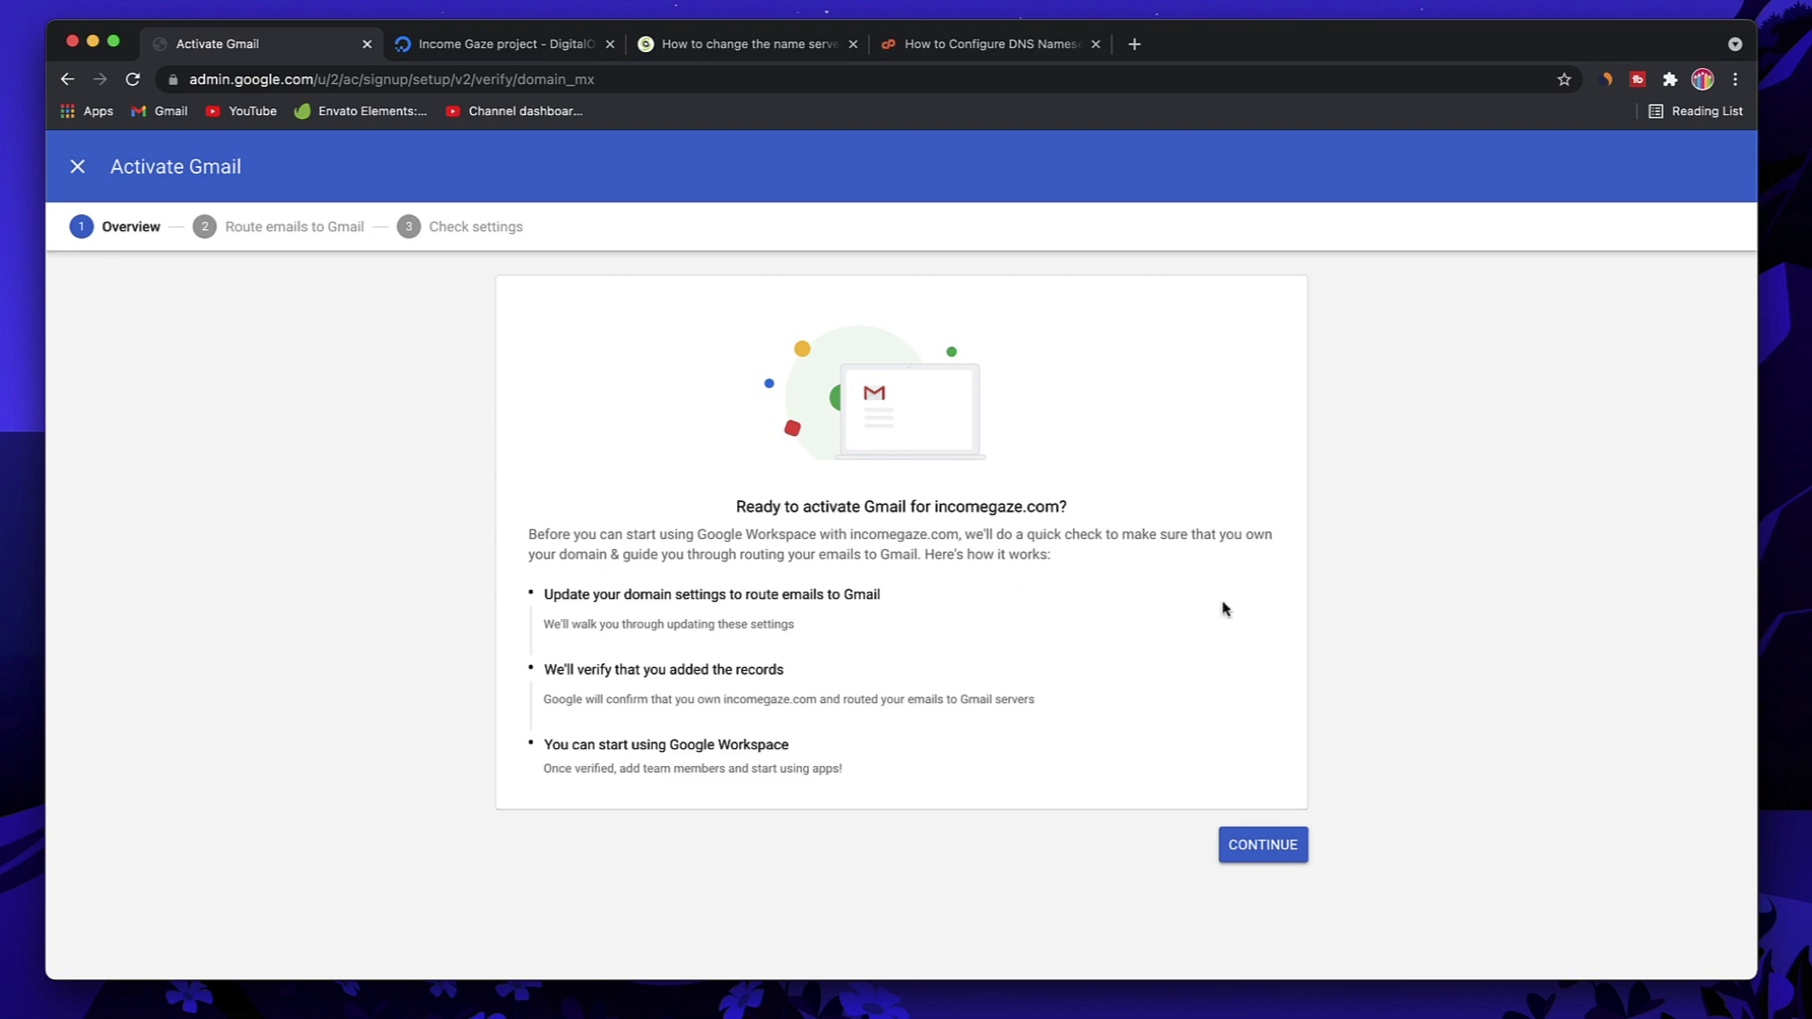
# Step: Continue to step 2, 'Route emails to Gmail', and scroll through its instructions
pyautogui.click(1263, 843)
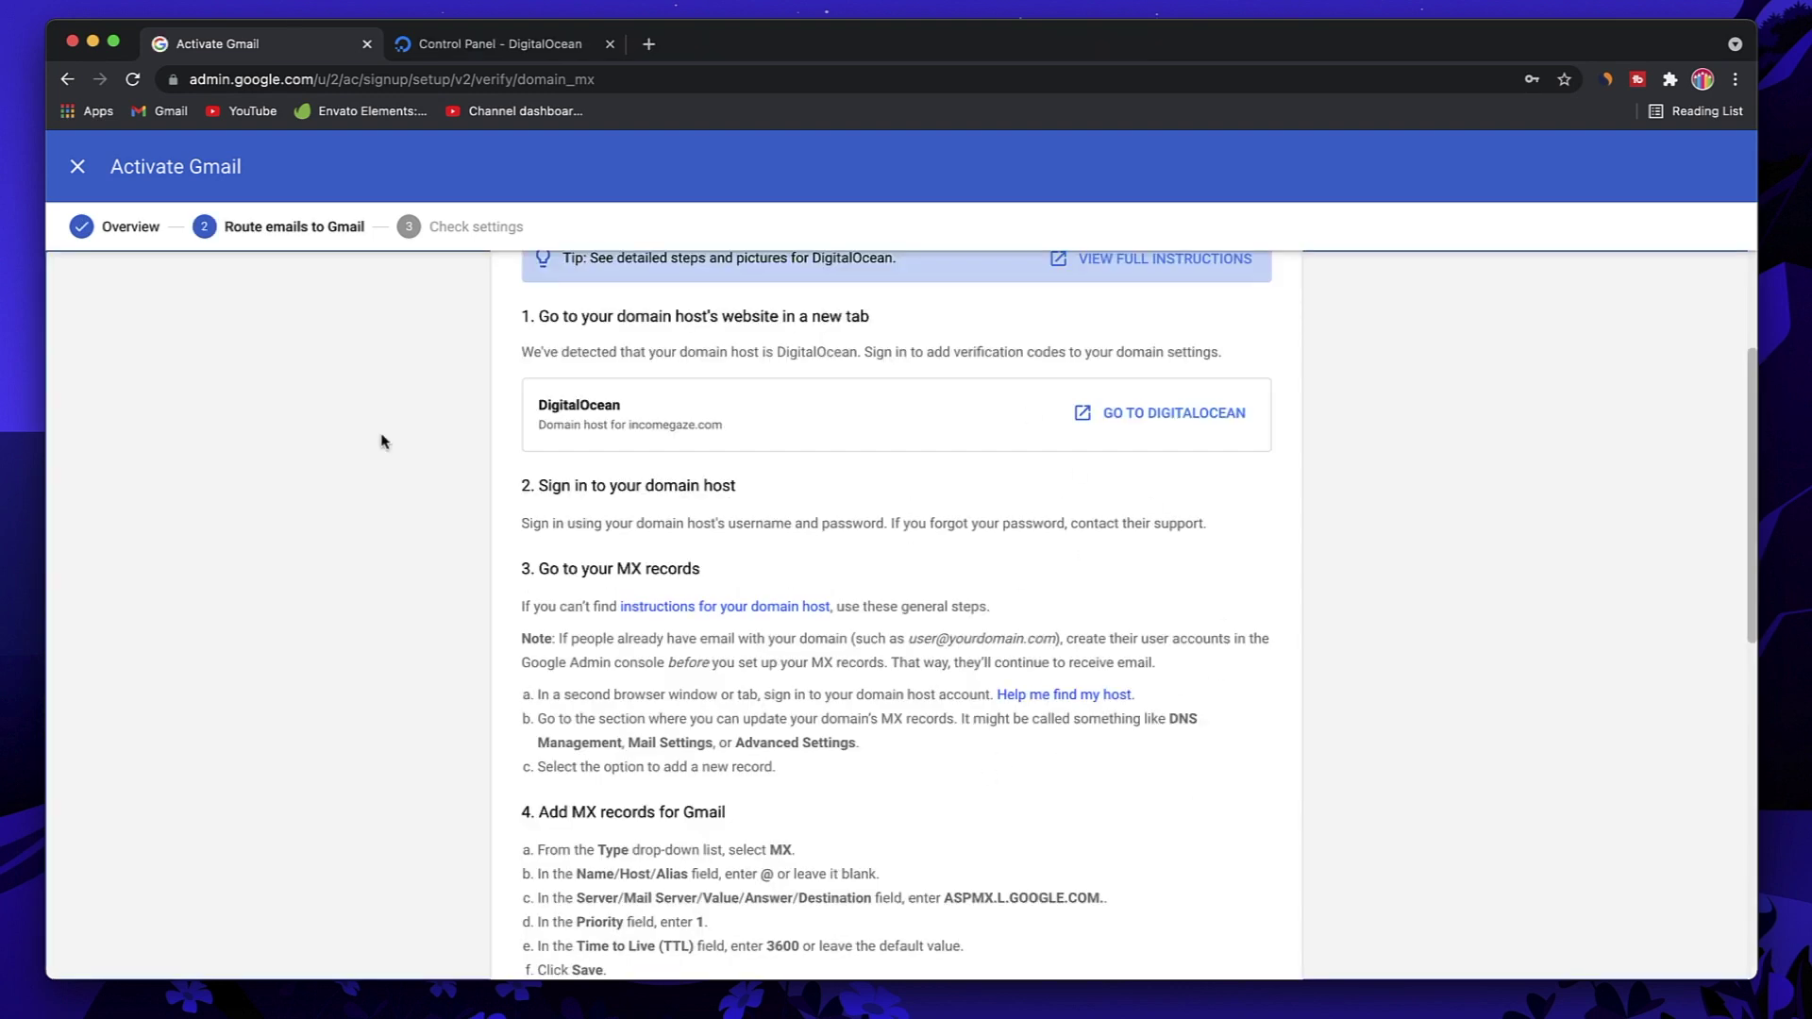
pyautogui.scroll(4, 381, 441)
pyautogui.scroll(-3, 437, 562)
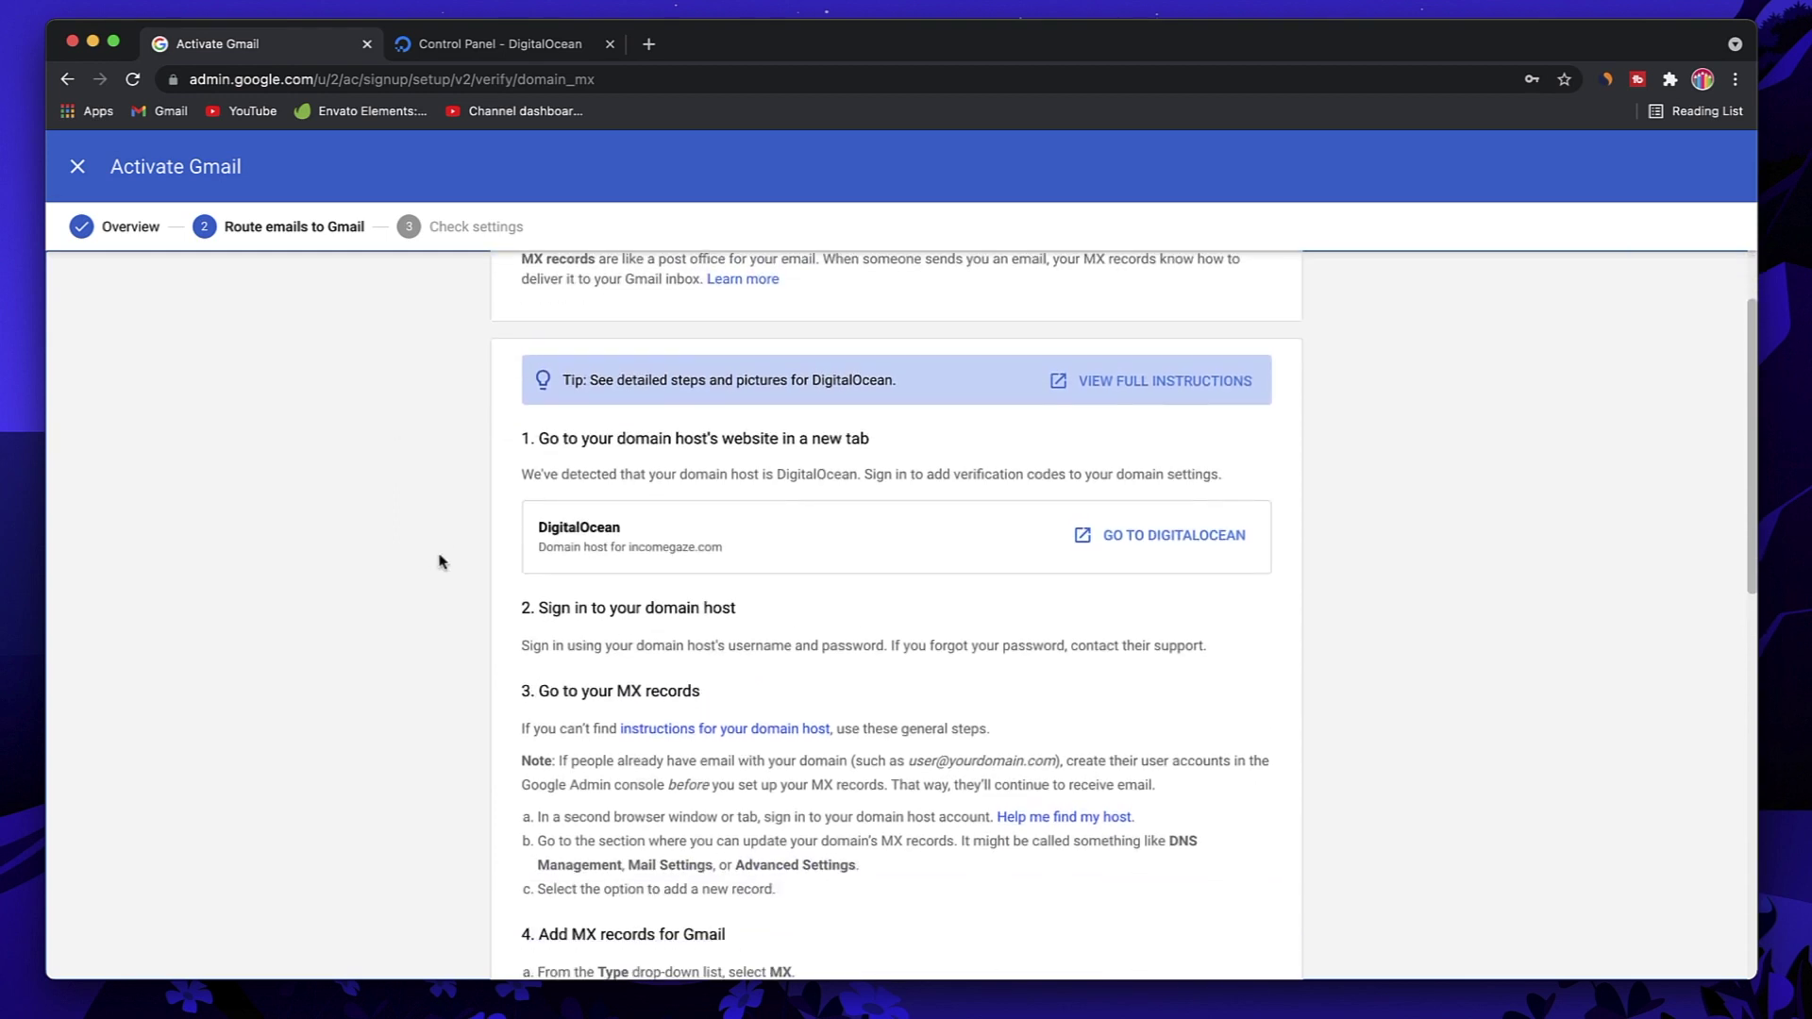
pyautogui.scroll(2, 742, 465)
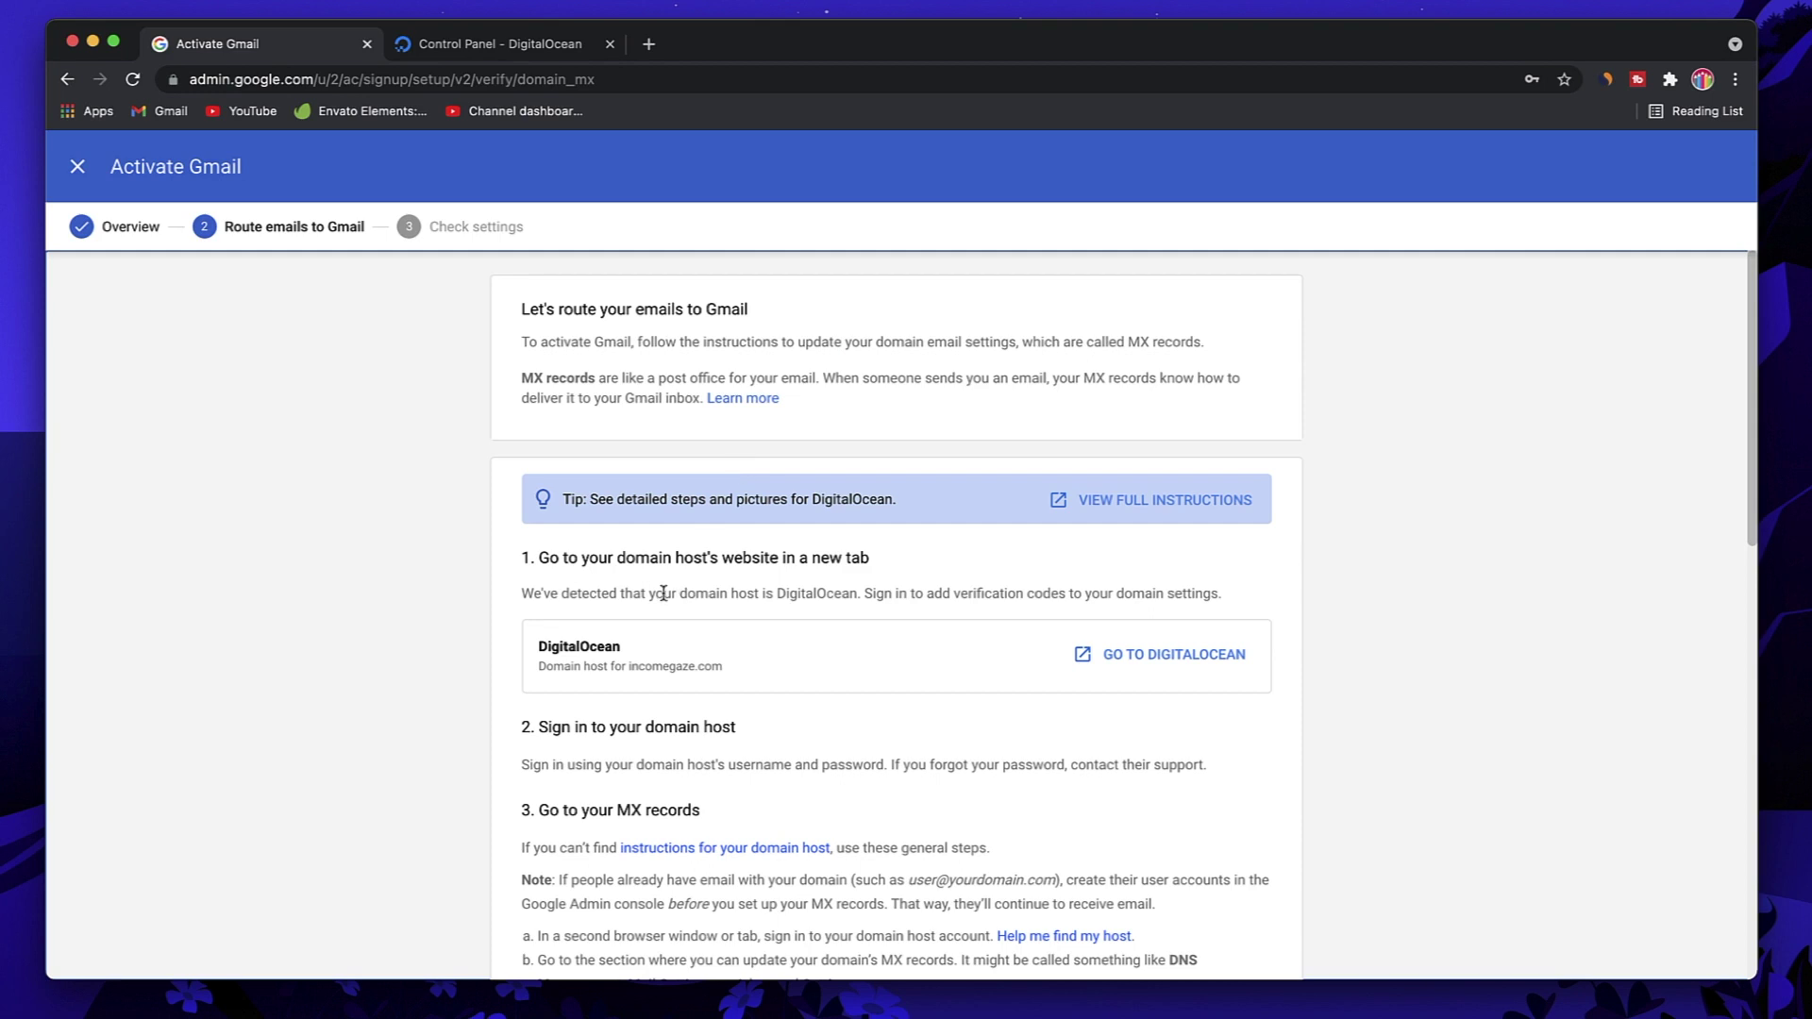
# Step: Highlight DigitalOcean as the detected host in the routing instructions
pyautogui.doubleClick(811, 596)
pyautogui.click(810, 597)
pyautogui.doubleClick(810, 596)
pyautogui.doubleClick(810, 596)
pyautogui.tripleClick(810, 597)
pyautogui.doubleClick(811, 597)
pyautogui.tripleClick(623, 589)
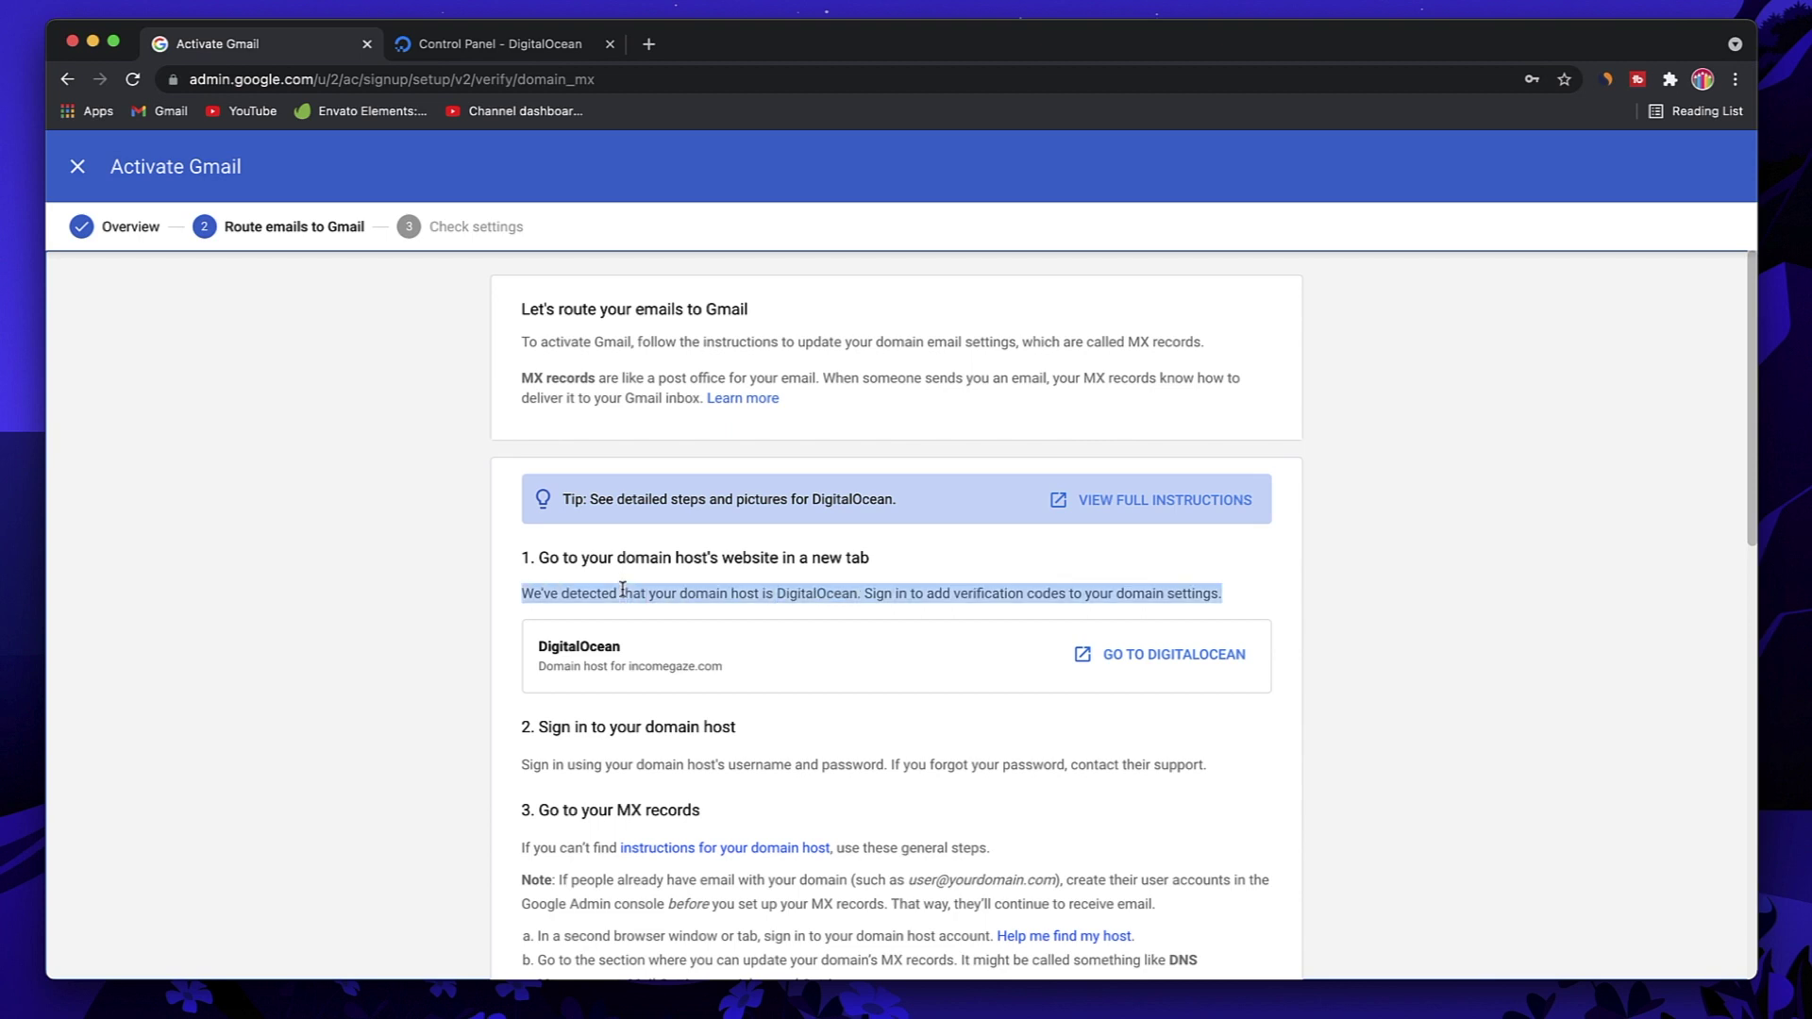
pyautogui.click(742, 594)
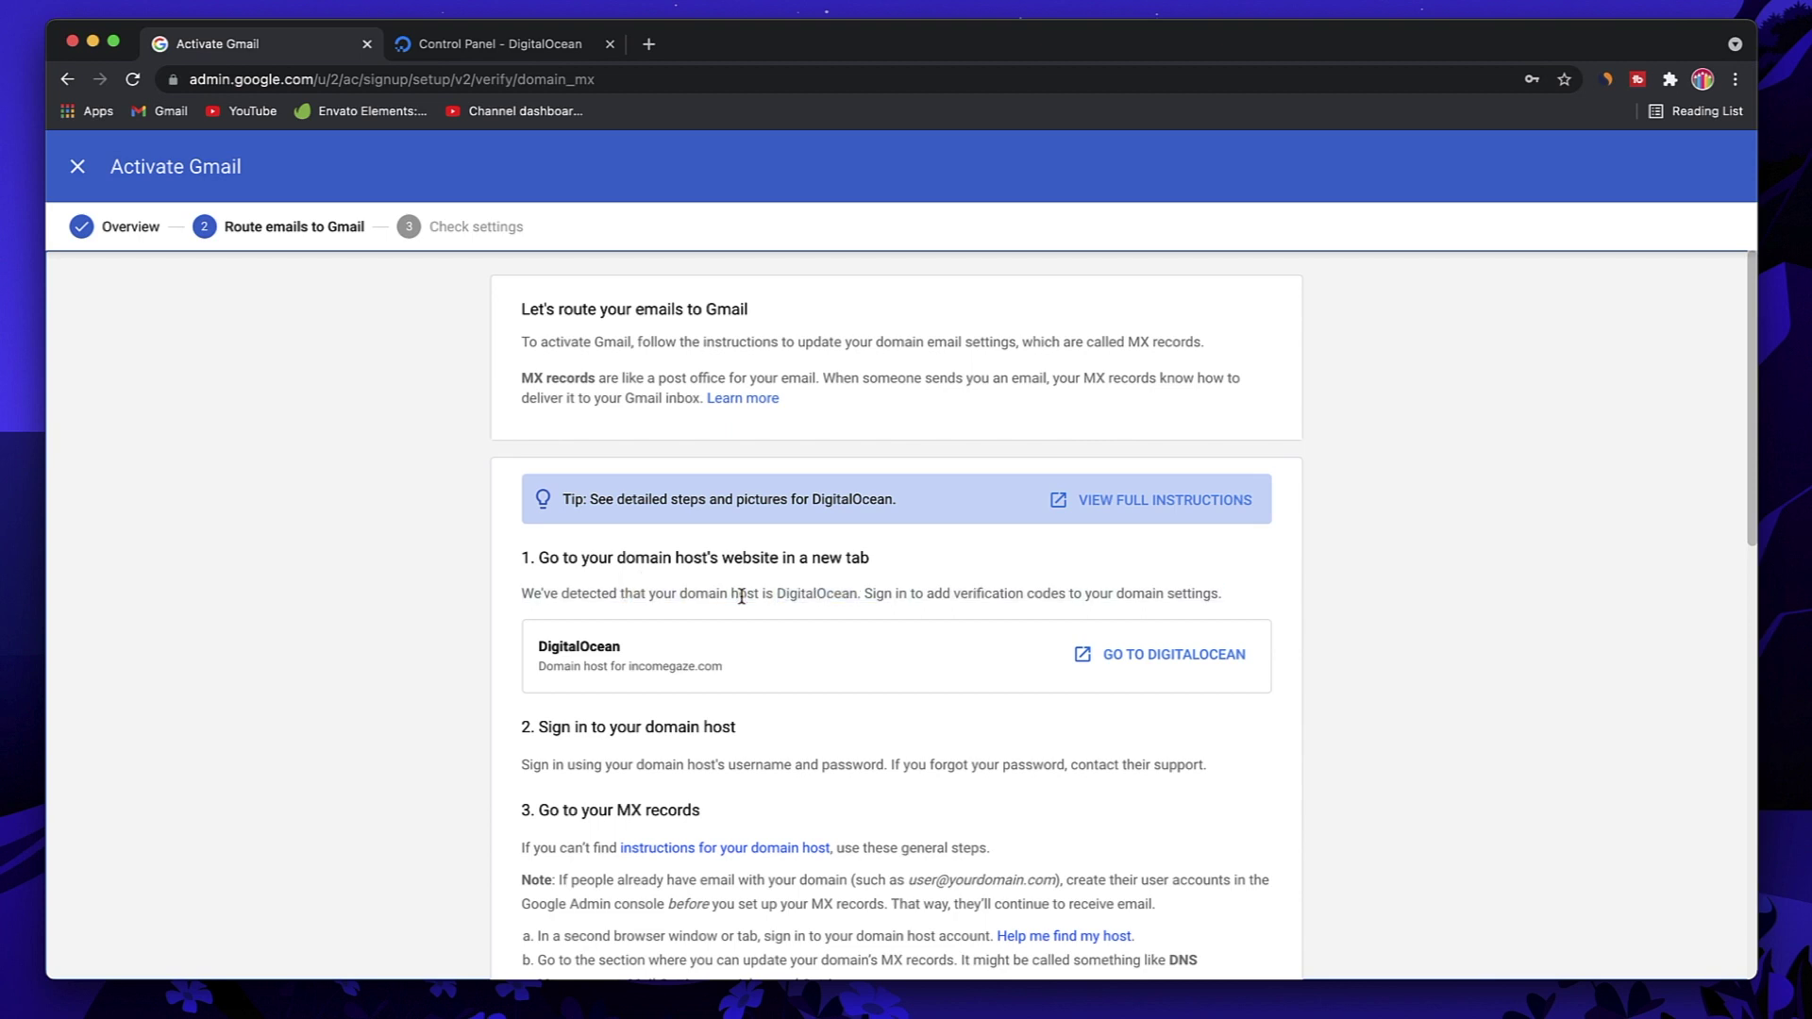
pyautogui.doubleClick(828, 591)
# Step: In DigitalOcean, open Networking > Domains > incomegaze.com and choose the MX record type
pyautogui.click(497, 45)
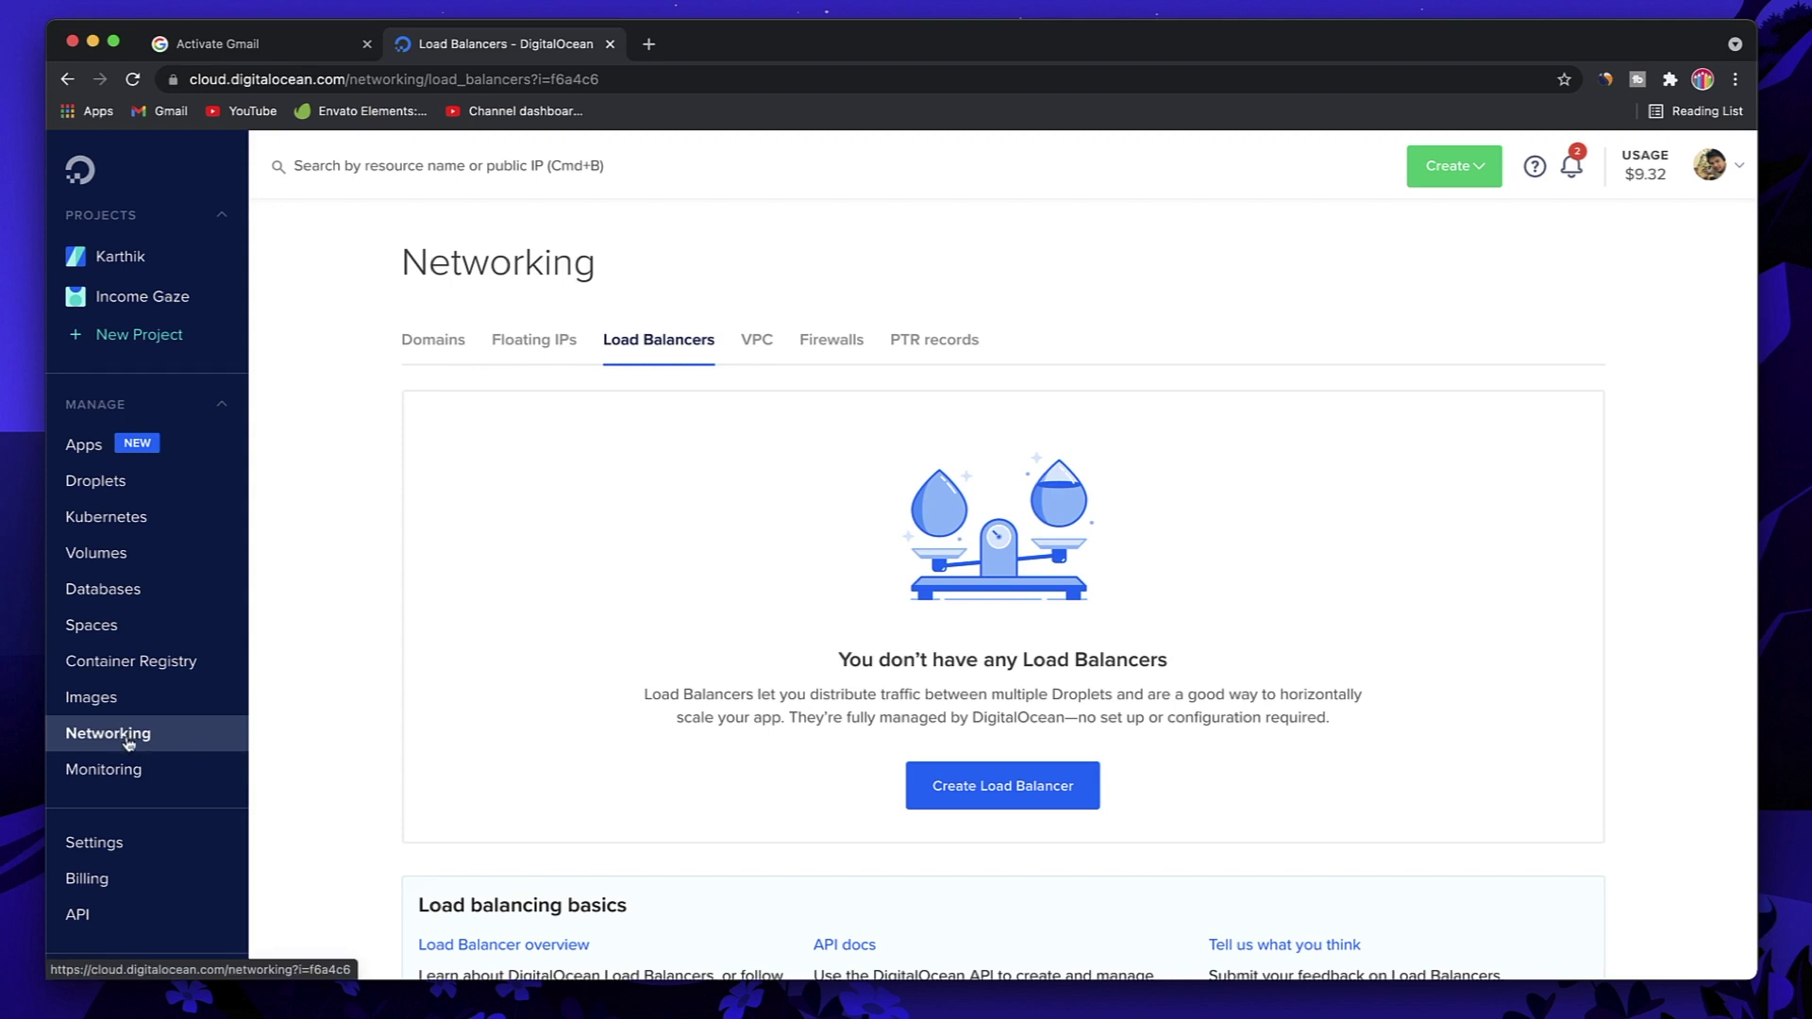
pyautogui.click(433, 342)
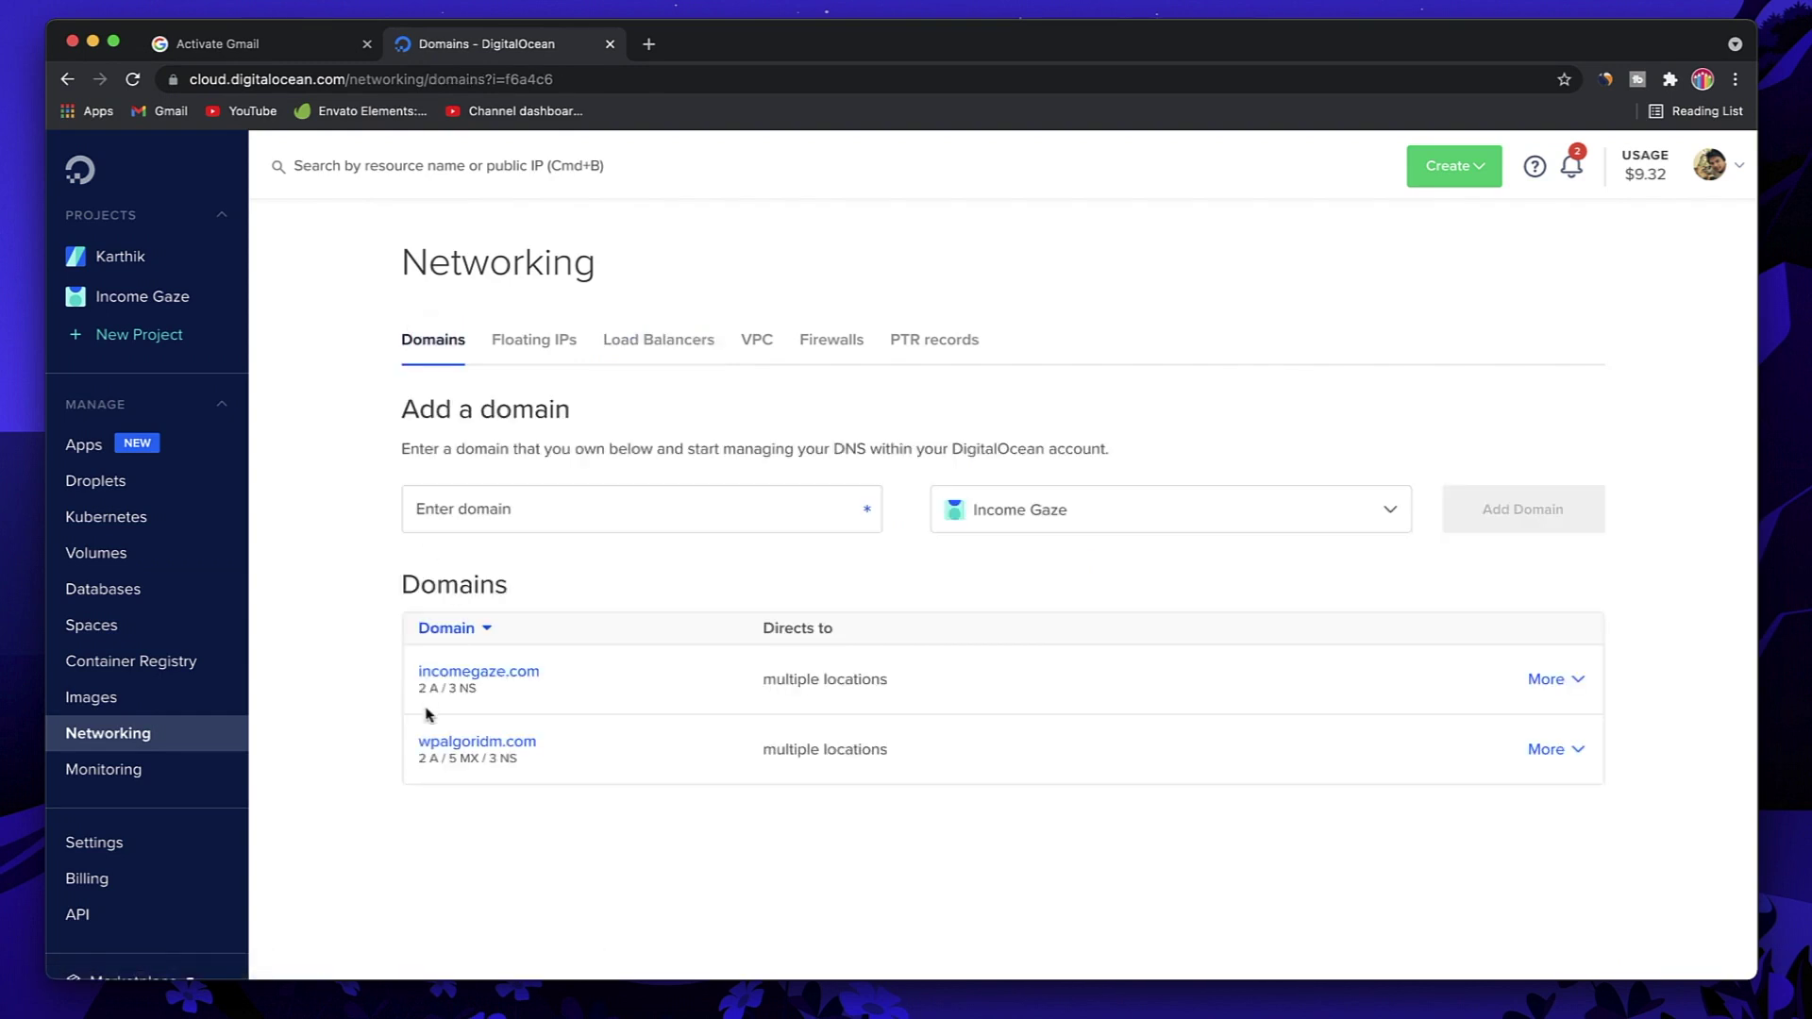
pyautogui.click(457, 681)
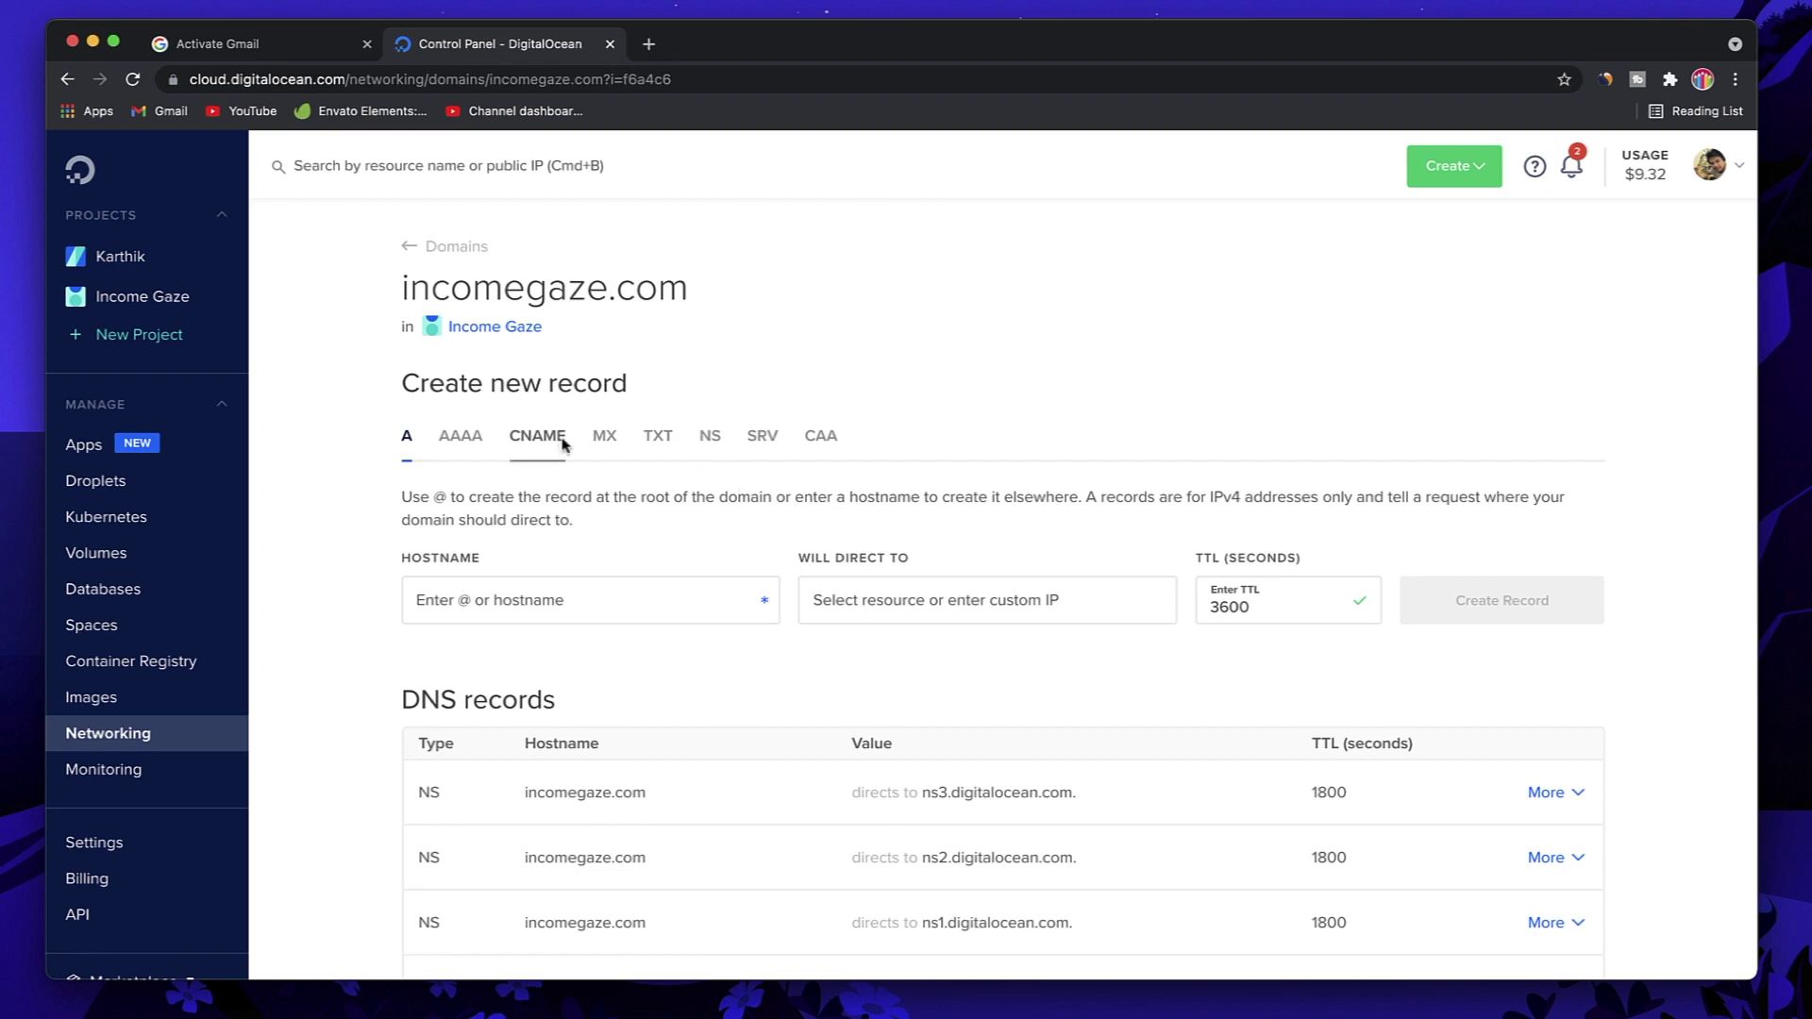
pyautogui.click(605, 442)
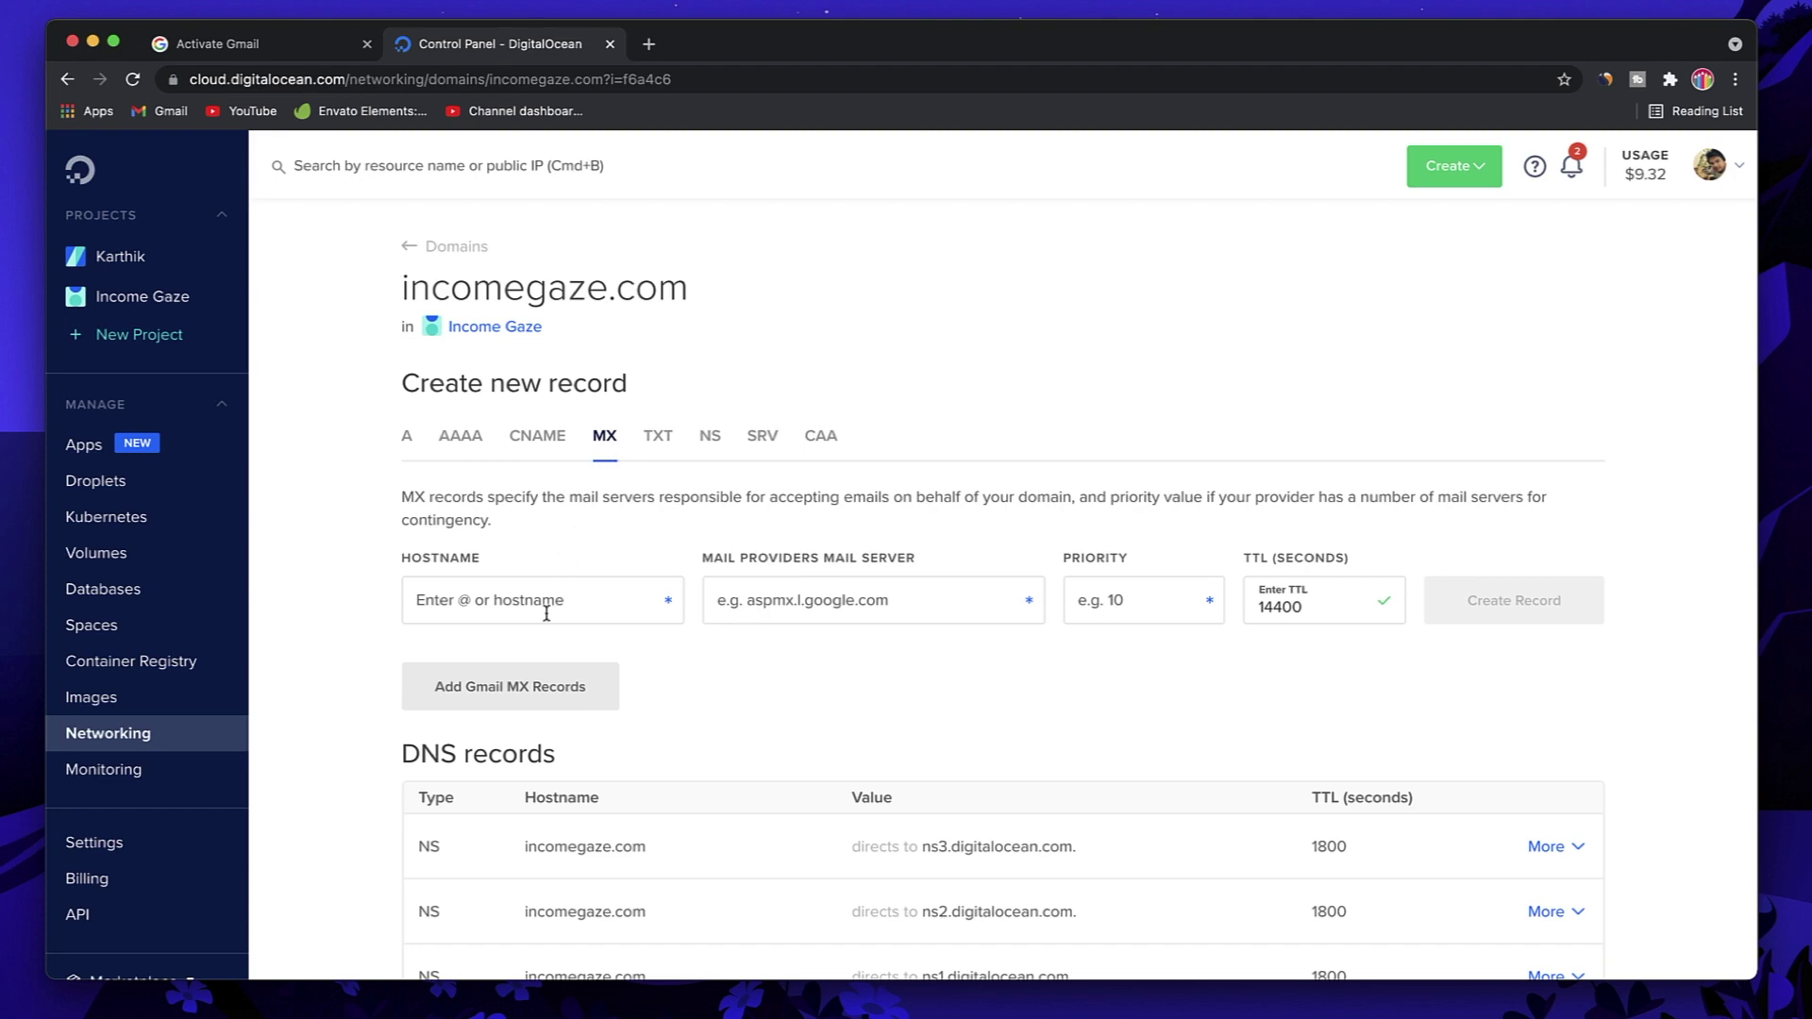
# Step: Return to Google's Activate Gmail instructions and scroll down to the MX record steps
pyautogui.click(275, 45)
pyautogui.scroll(-2, 763, 634)
pyautogui.scroll(-5, 849, 638)
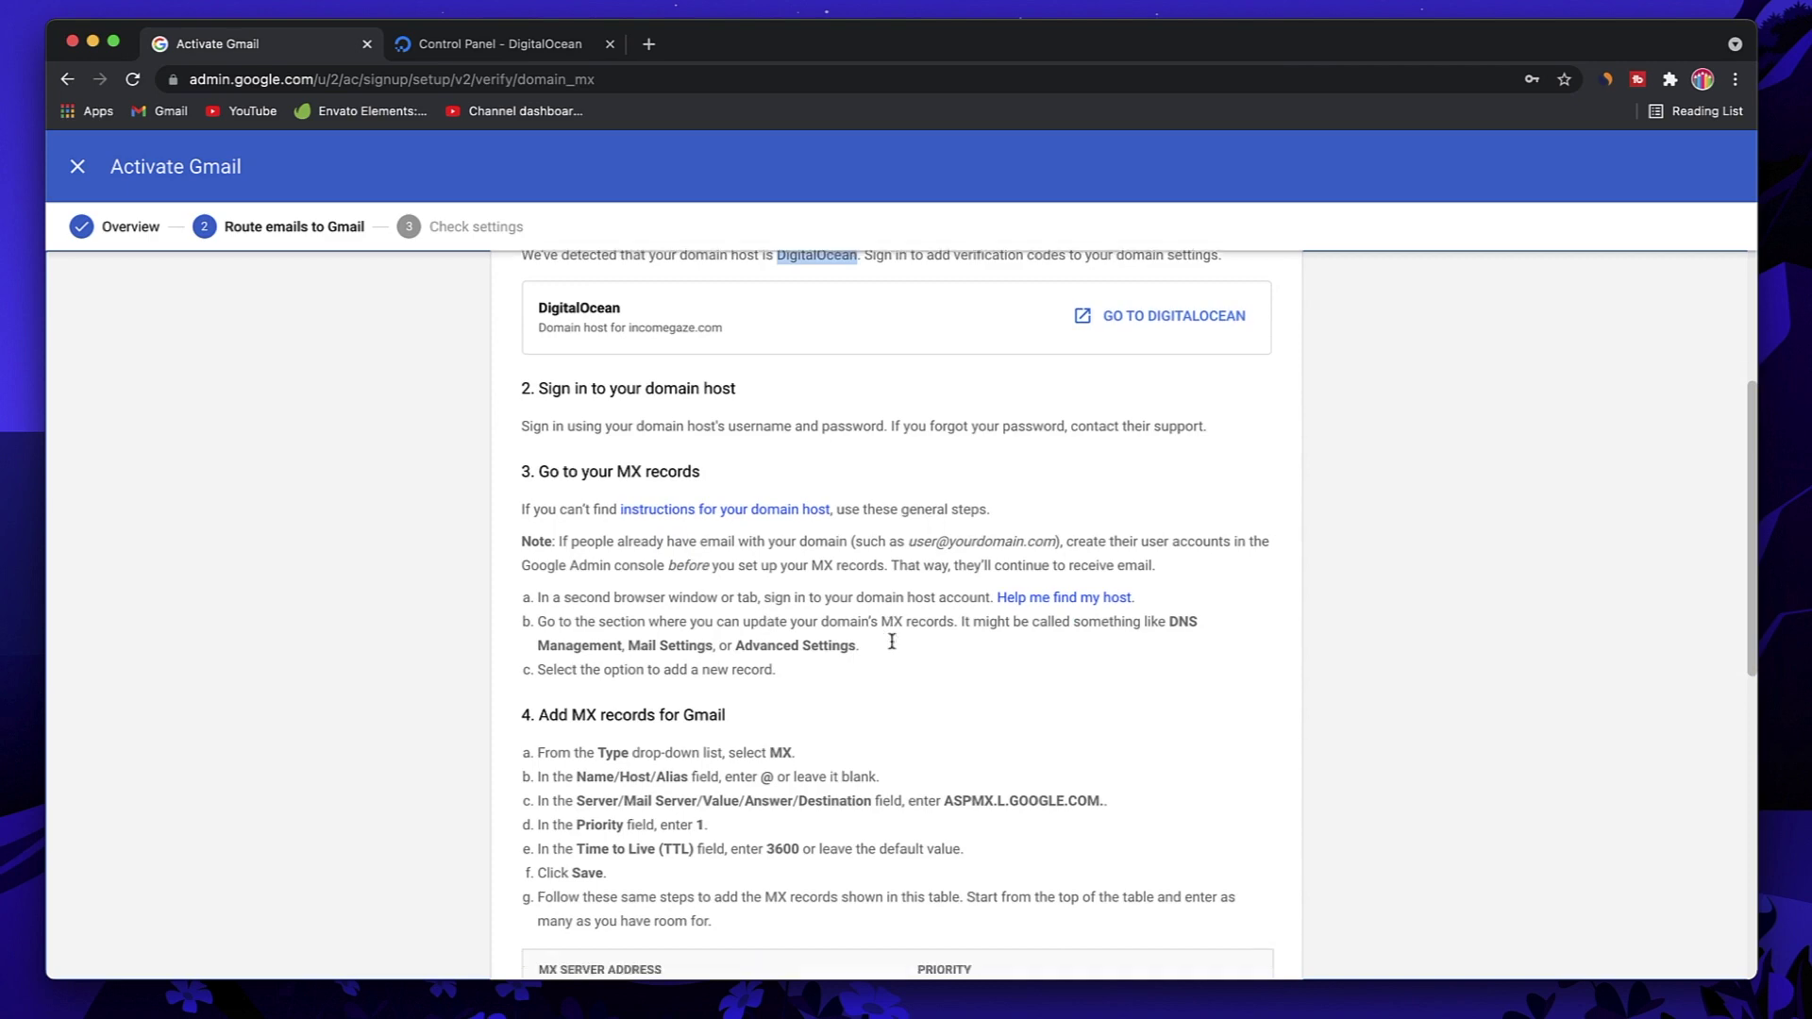
pyautogui.hotkey('ctrl', 'Tab')
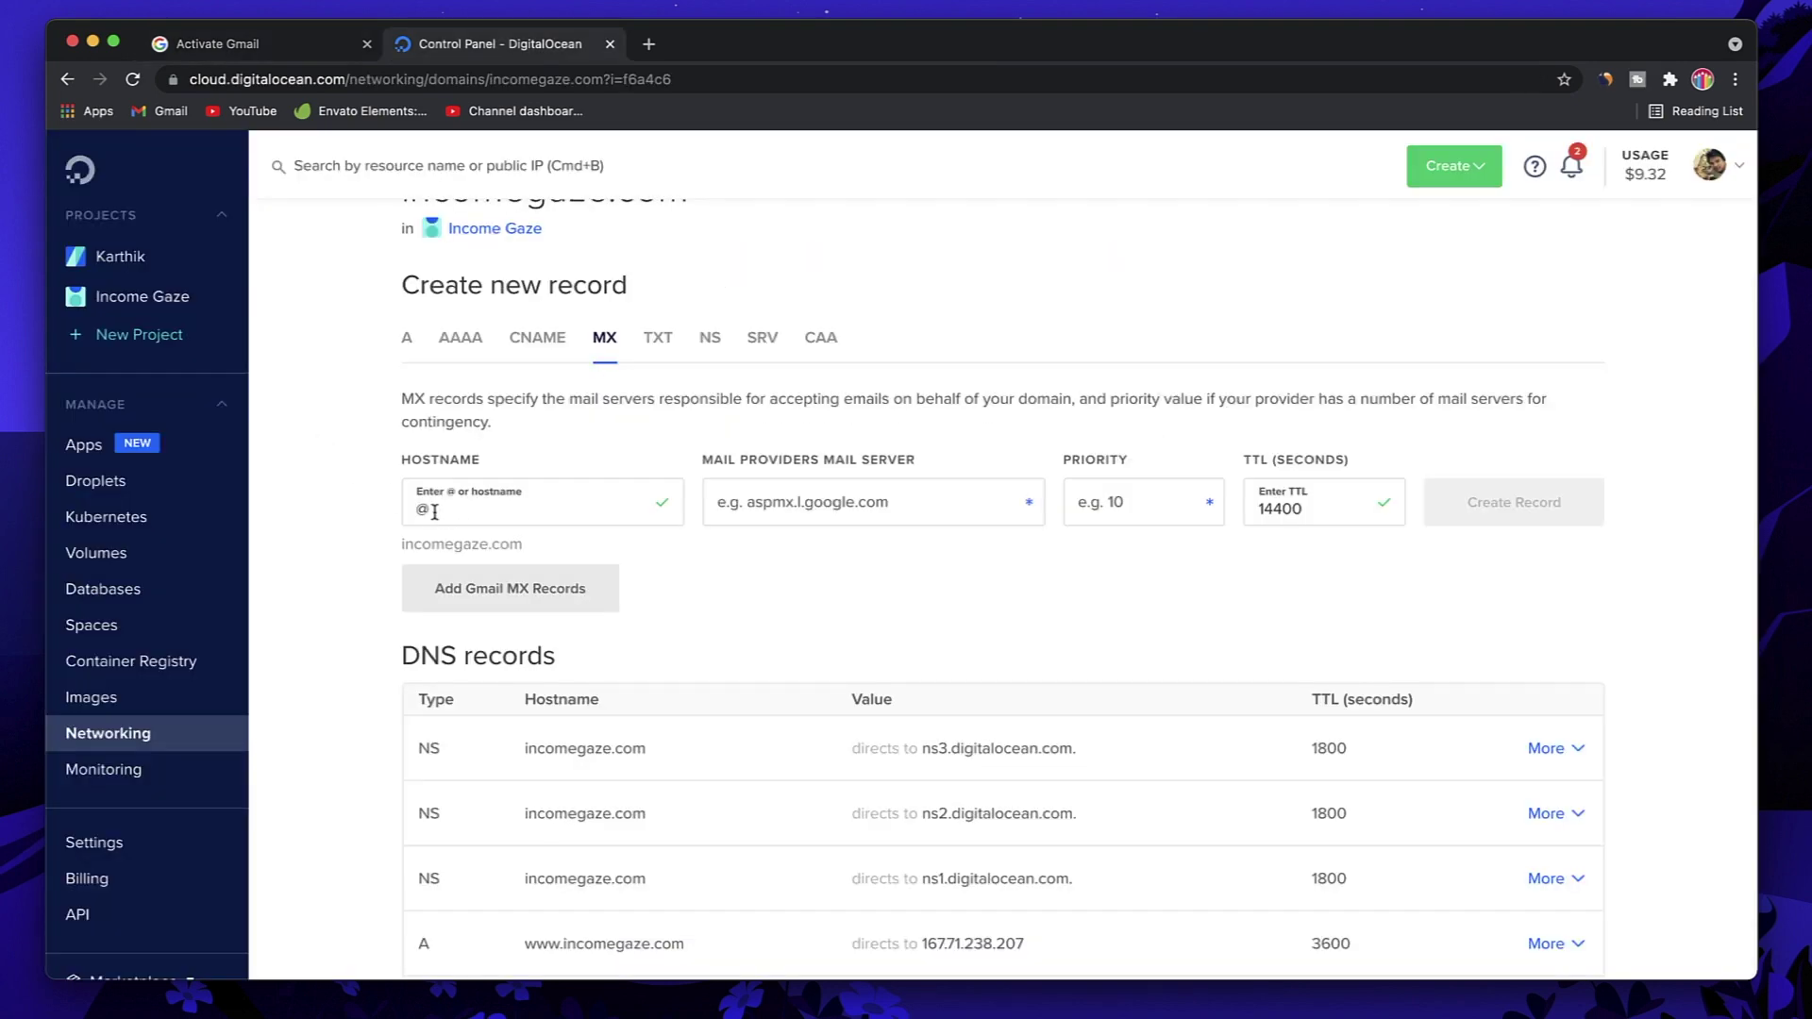
pyautogui.click(234, 52)
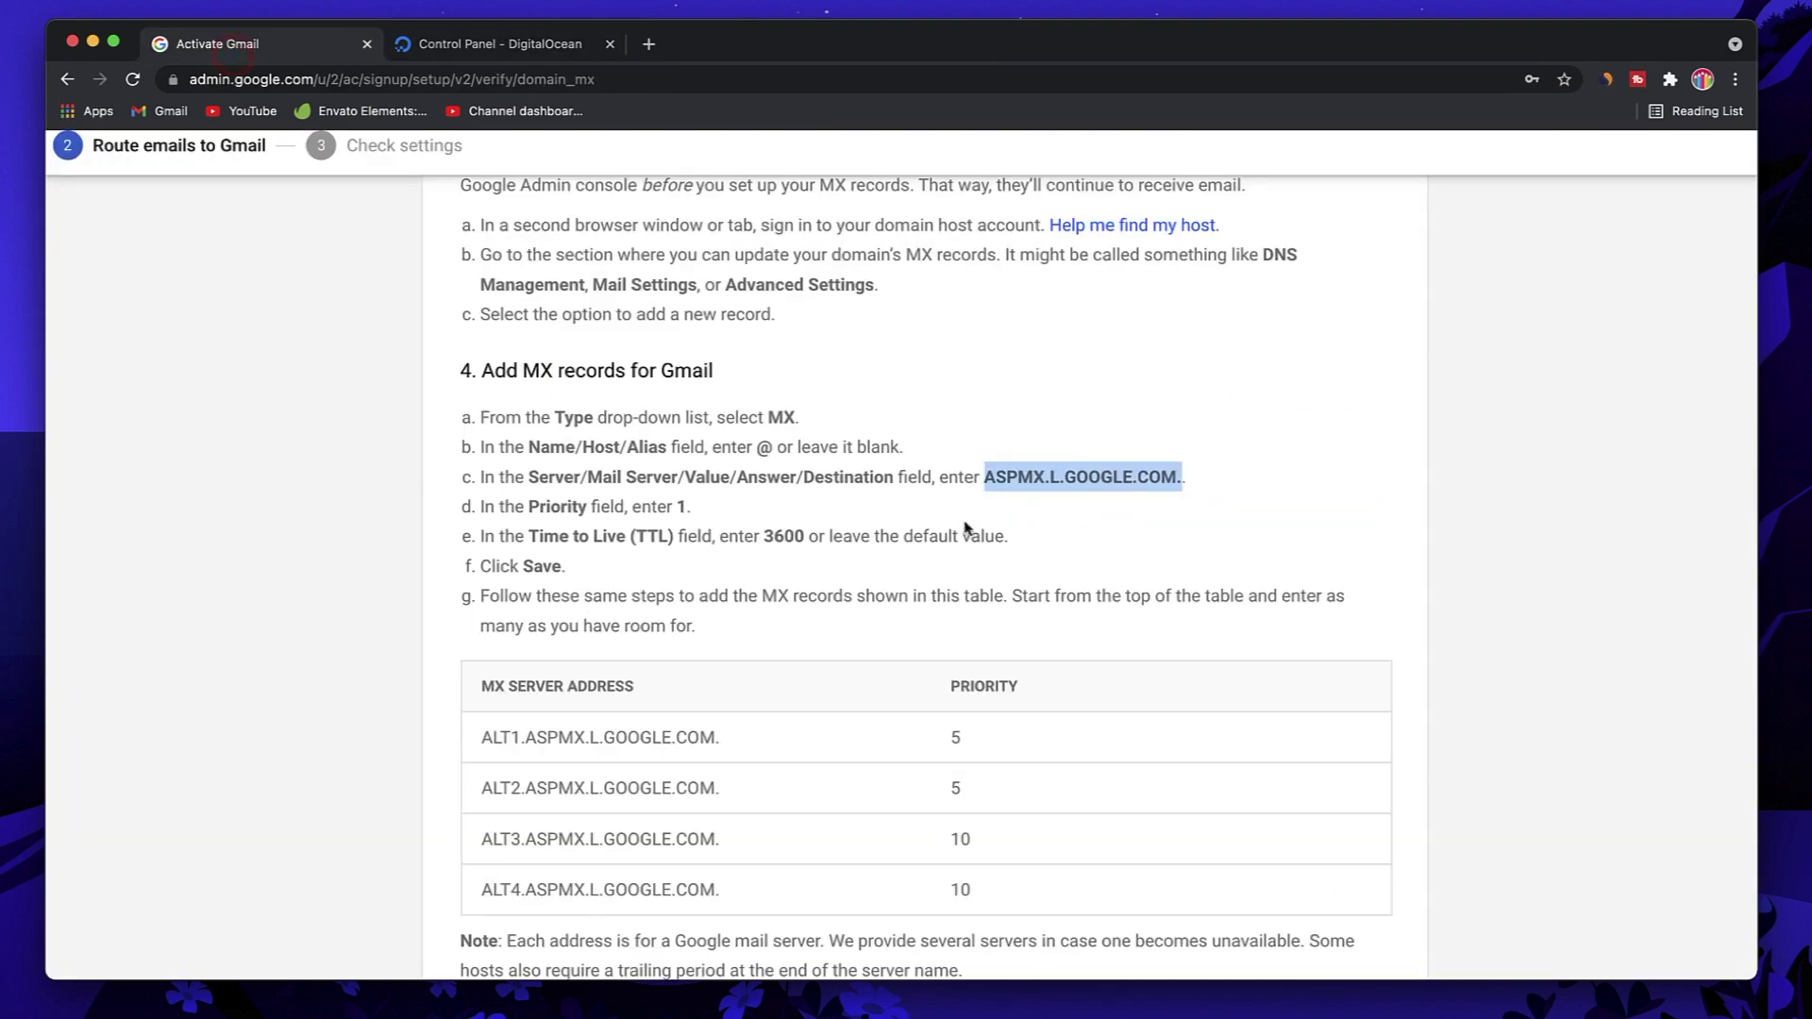
pyautogui.click(1002, 485)
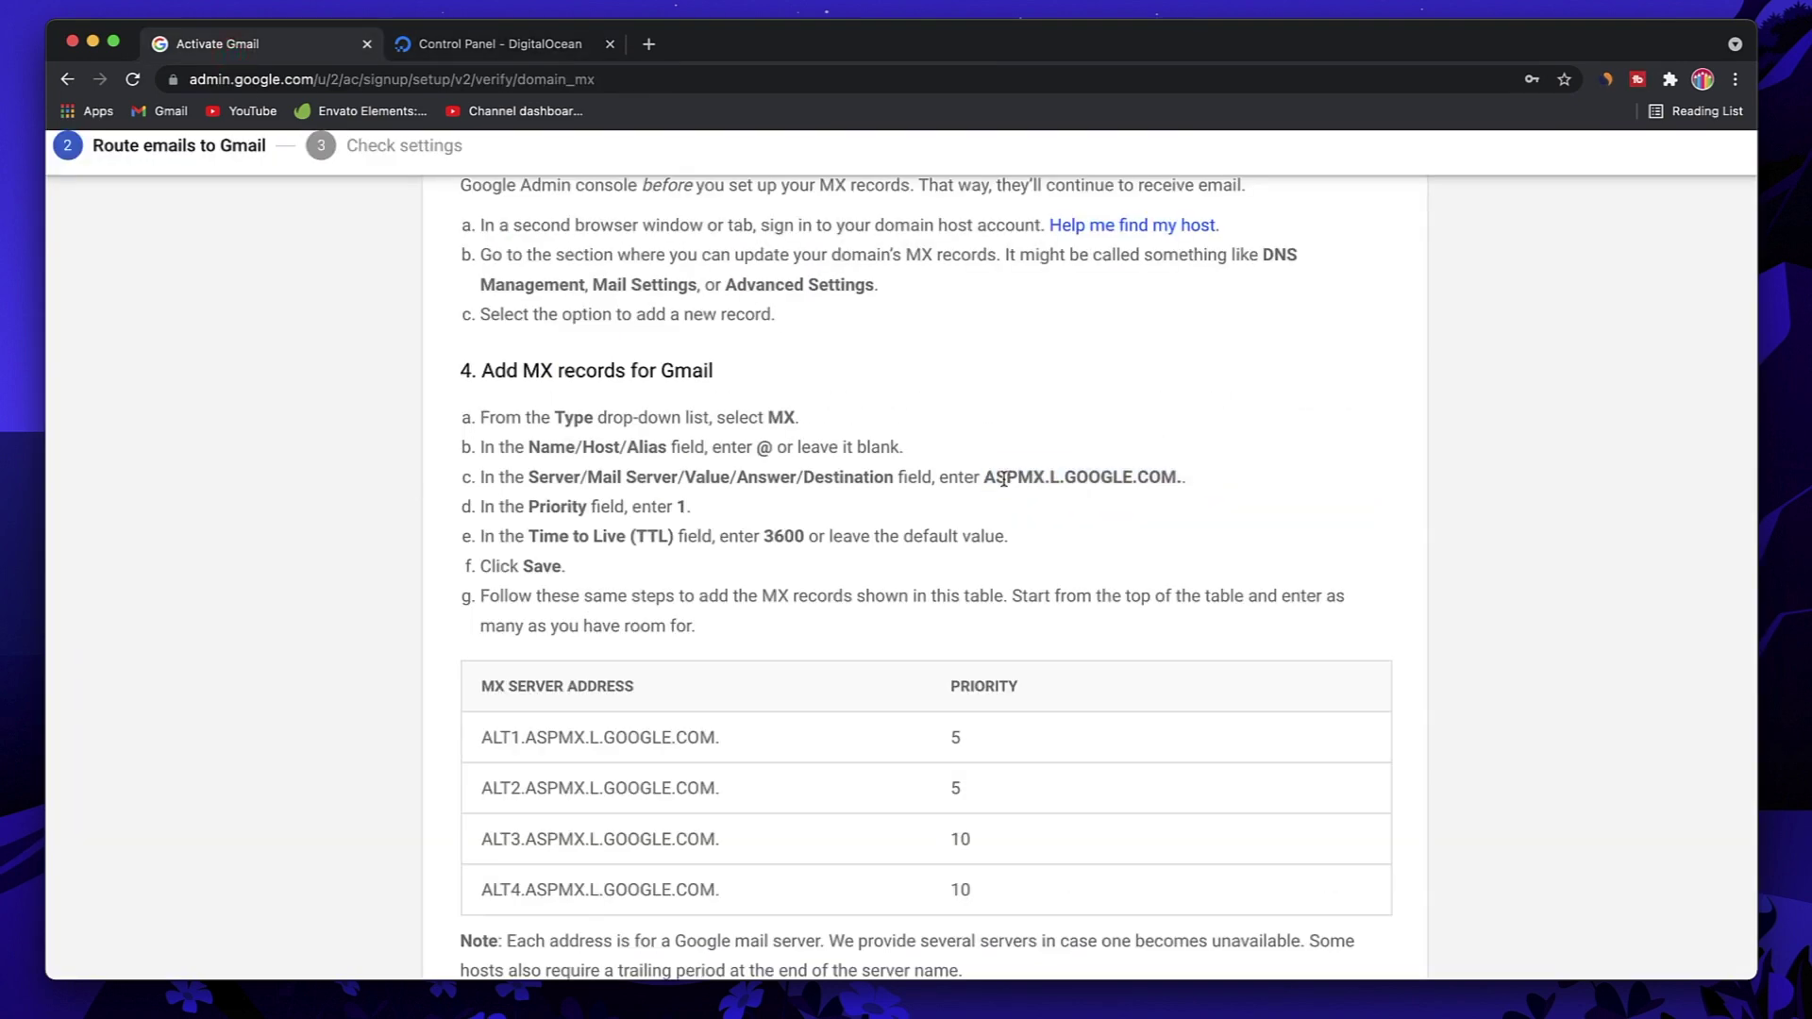
# Step: Select the primary mail server address ASPMX.L.GOOGLE.COM. in the 'Add MX records' step
pyautogui.tripleClick(545, 373)
pyautogui.scroll(2, 756, 469)
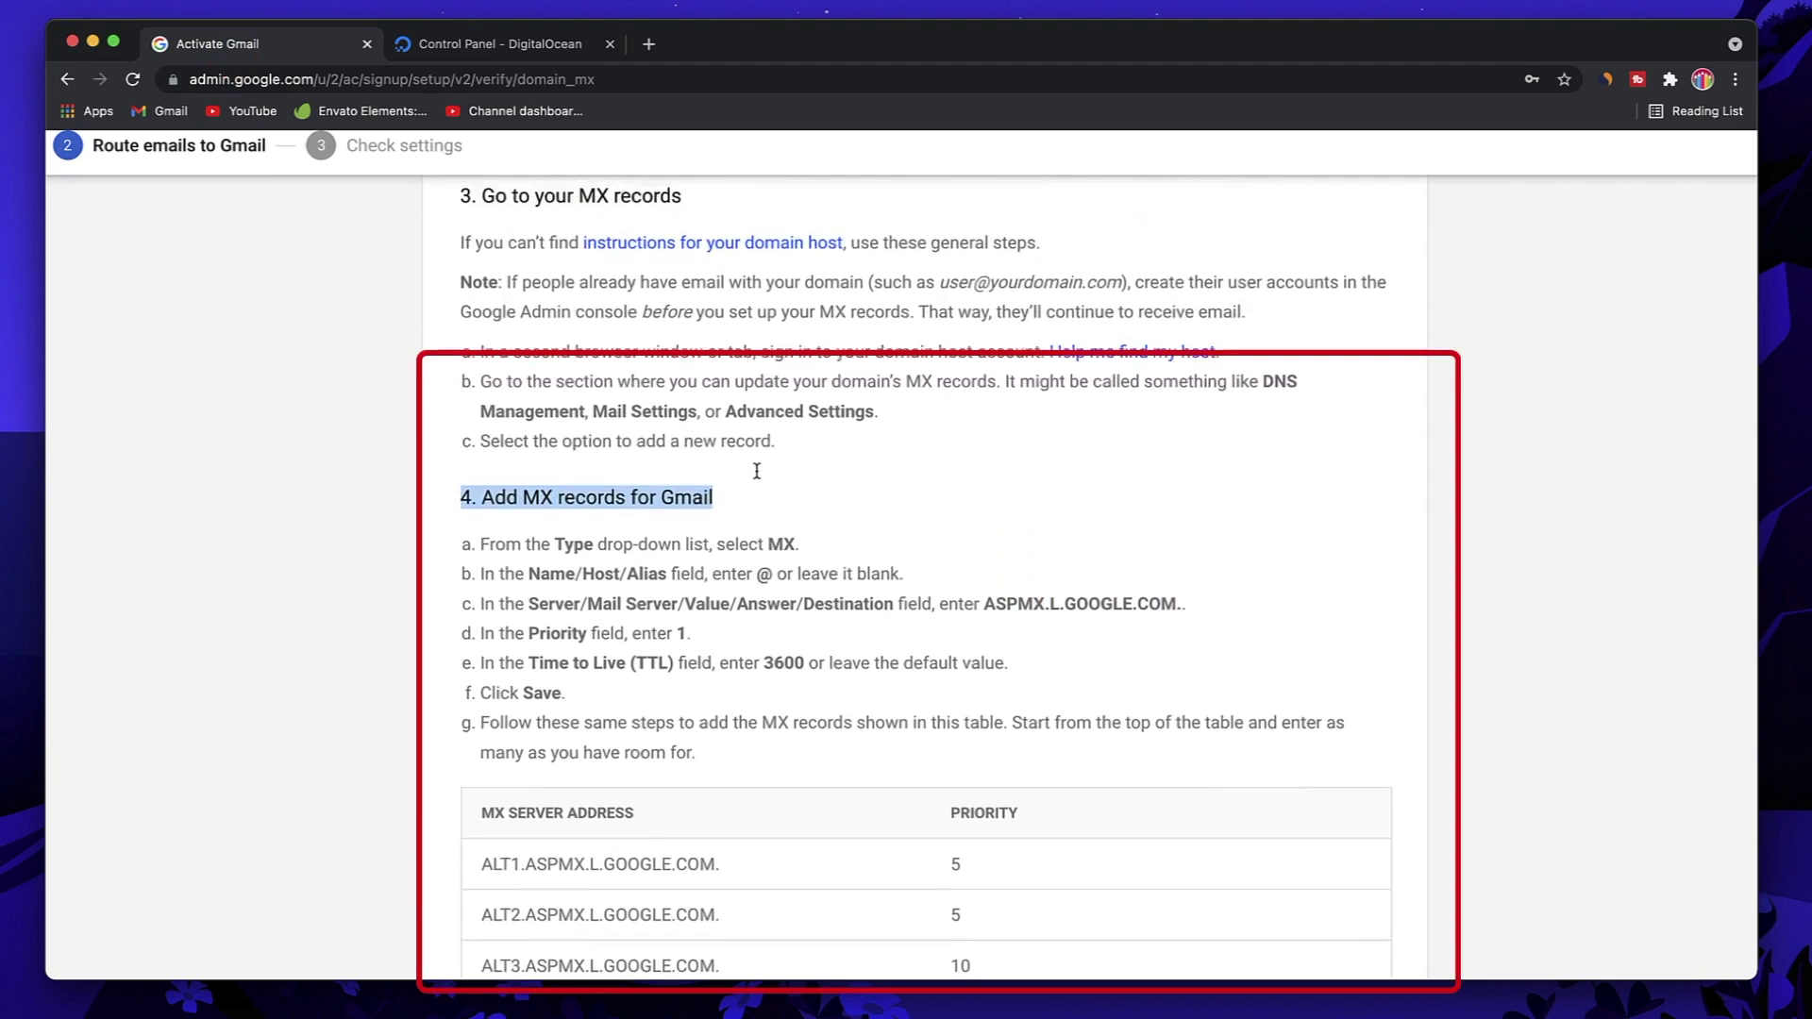
pyautogui.scroll(-1, 759, 476)
pyautogui.scroll(1, 760, 476)
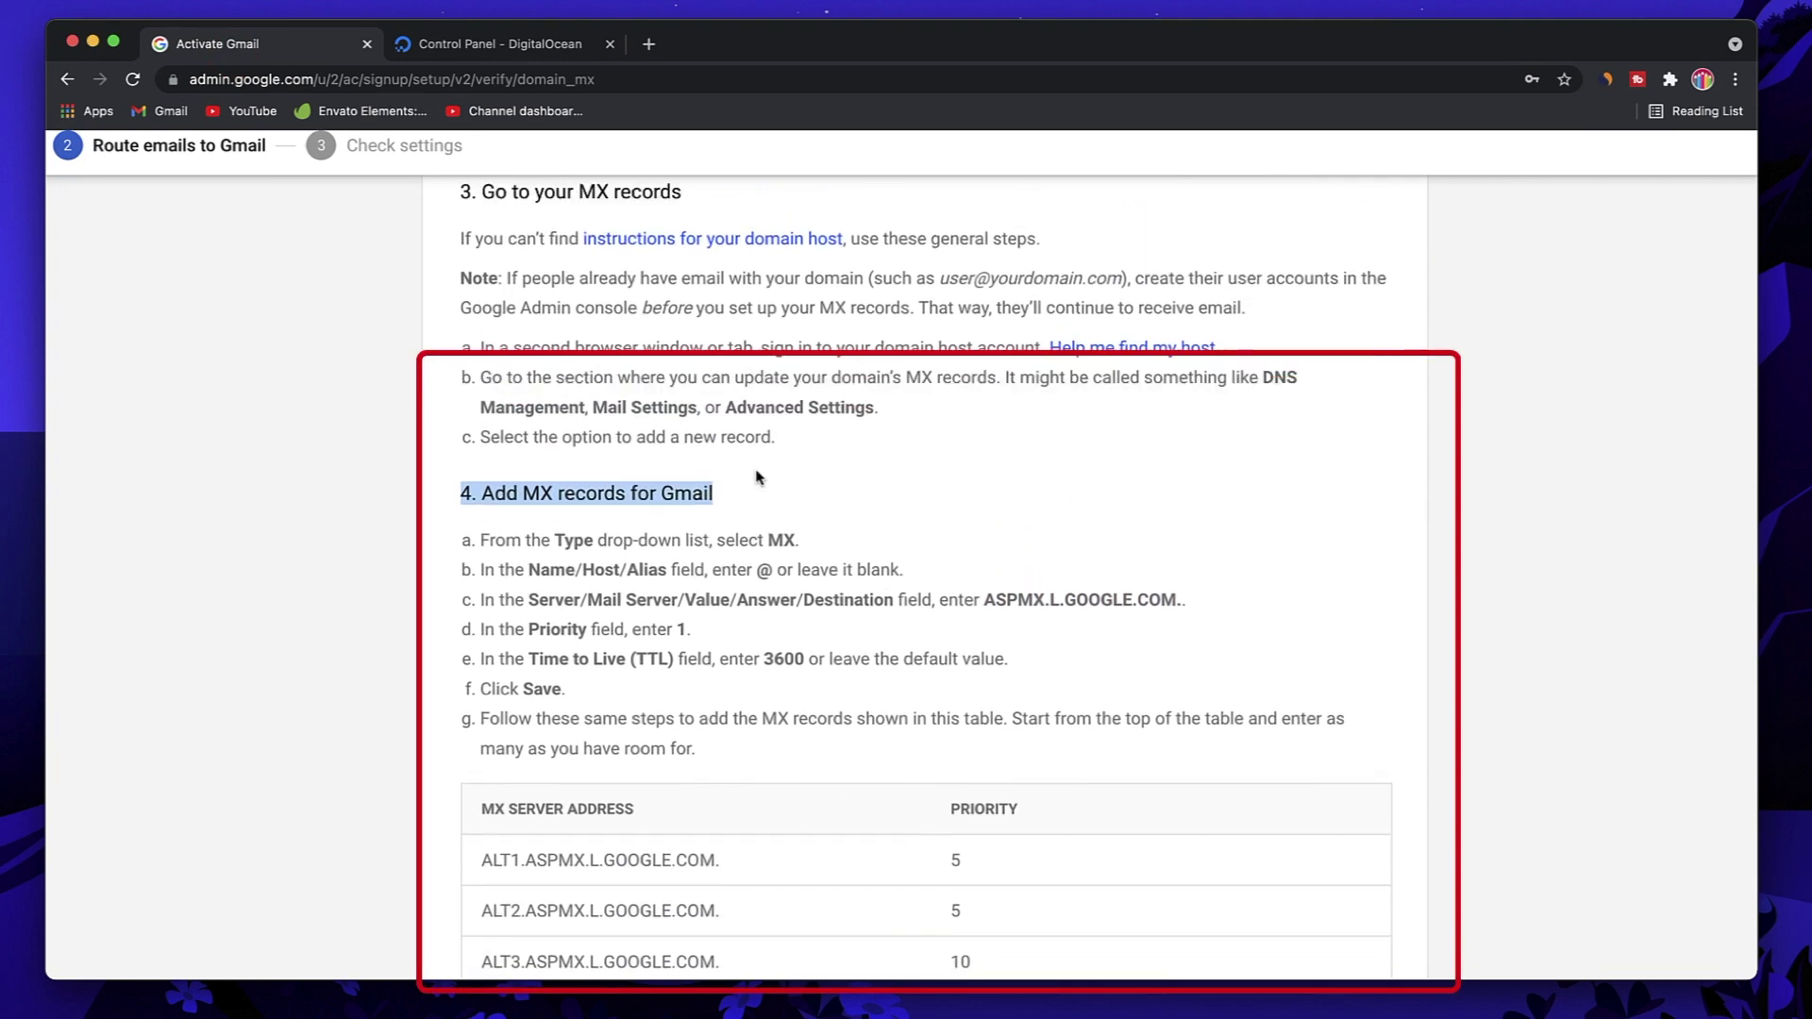
pyautogui.click(529, 494)
pyautogui.doubleClick(529, 494)
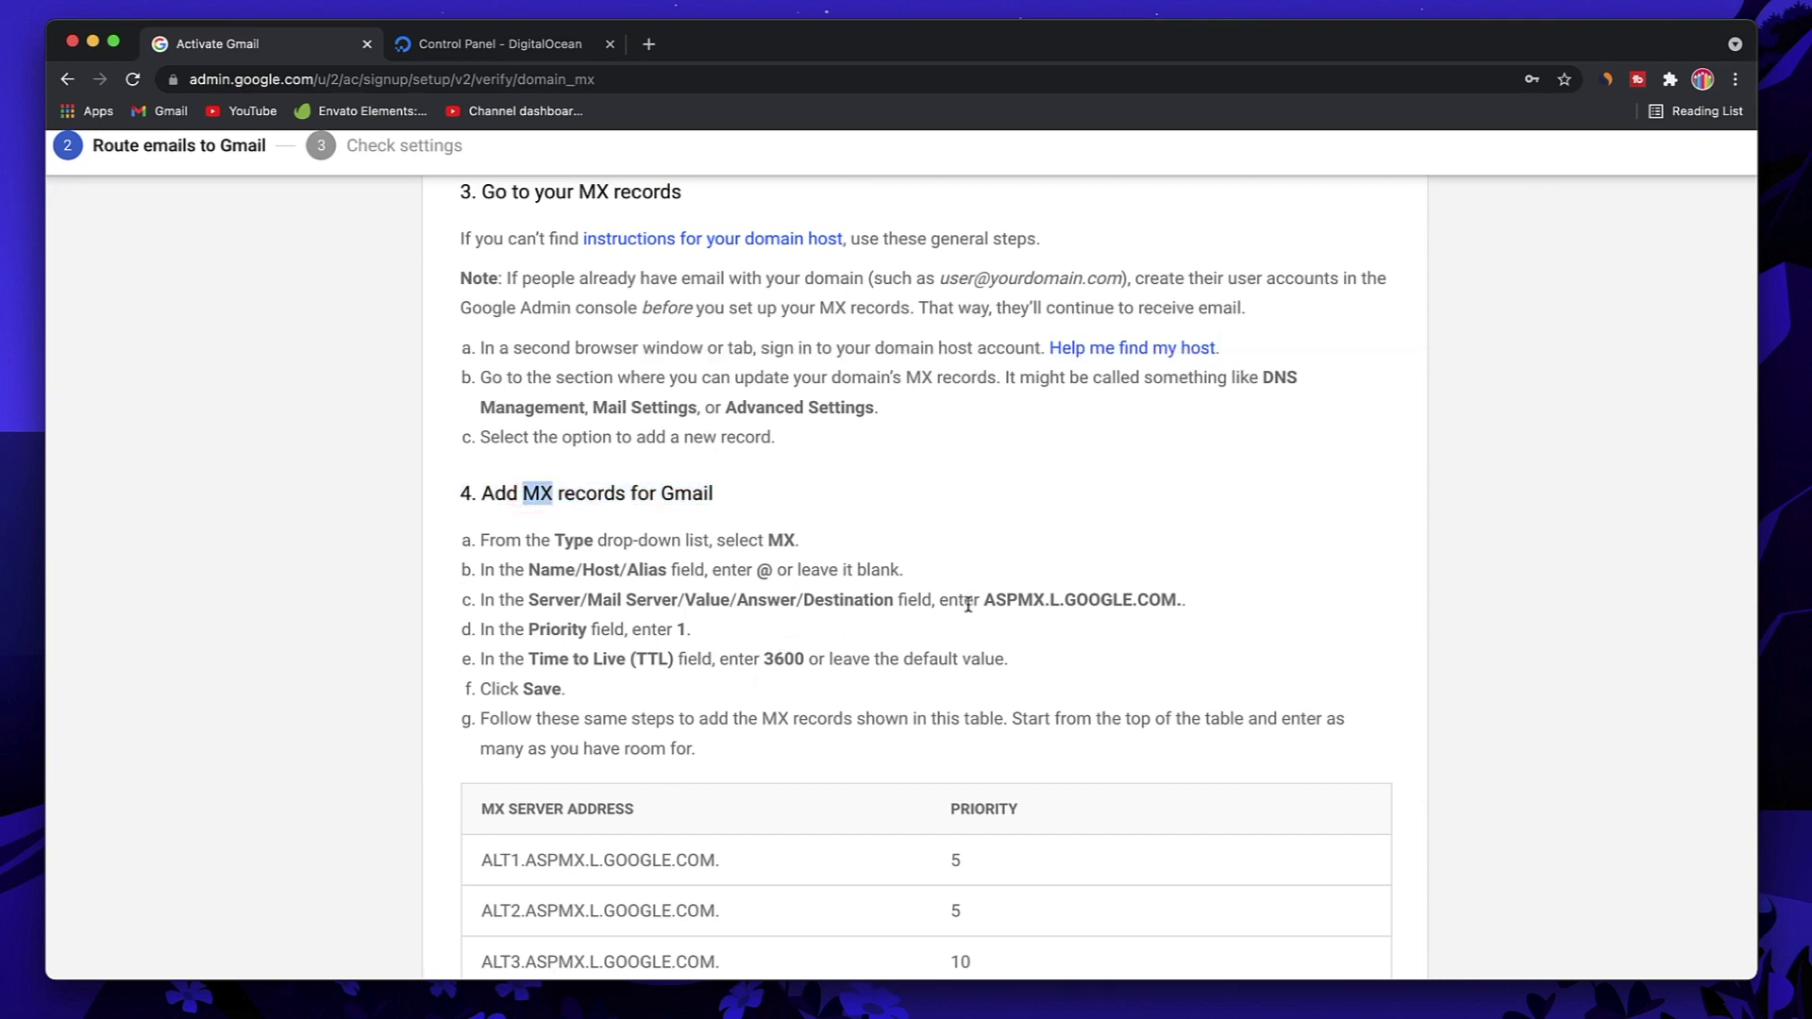
pyautogui.moveTo(982, 604); pyautogui.dragTo(1182, 601)
pyautogui.press('super+c')
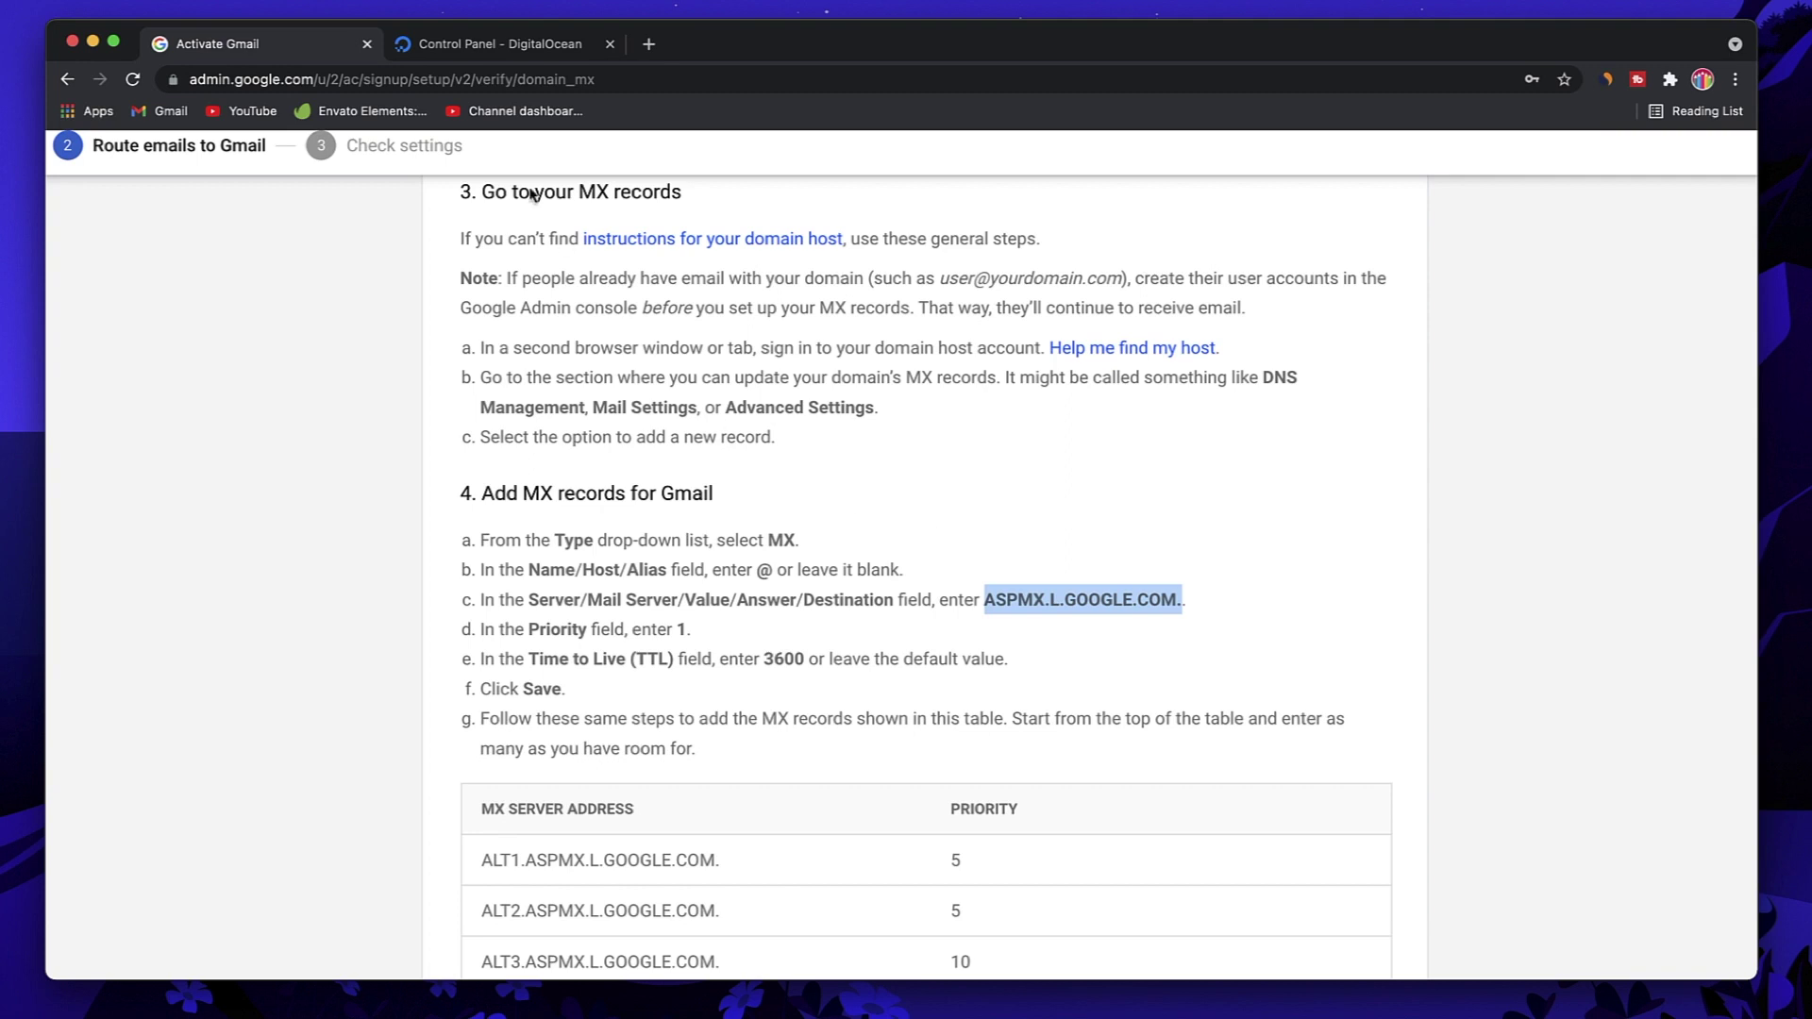
# Step: In the DigitalOcean MX form, enter hostname @ and paste ASPMX.L.GOOGLE.COM. as the mail server
pyautogui.click(483, 49)
pyautogui.doubleClick(493, 498)
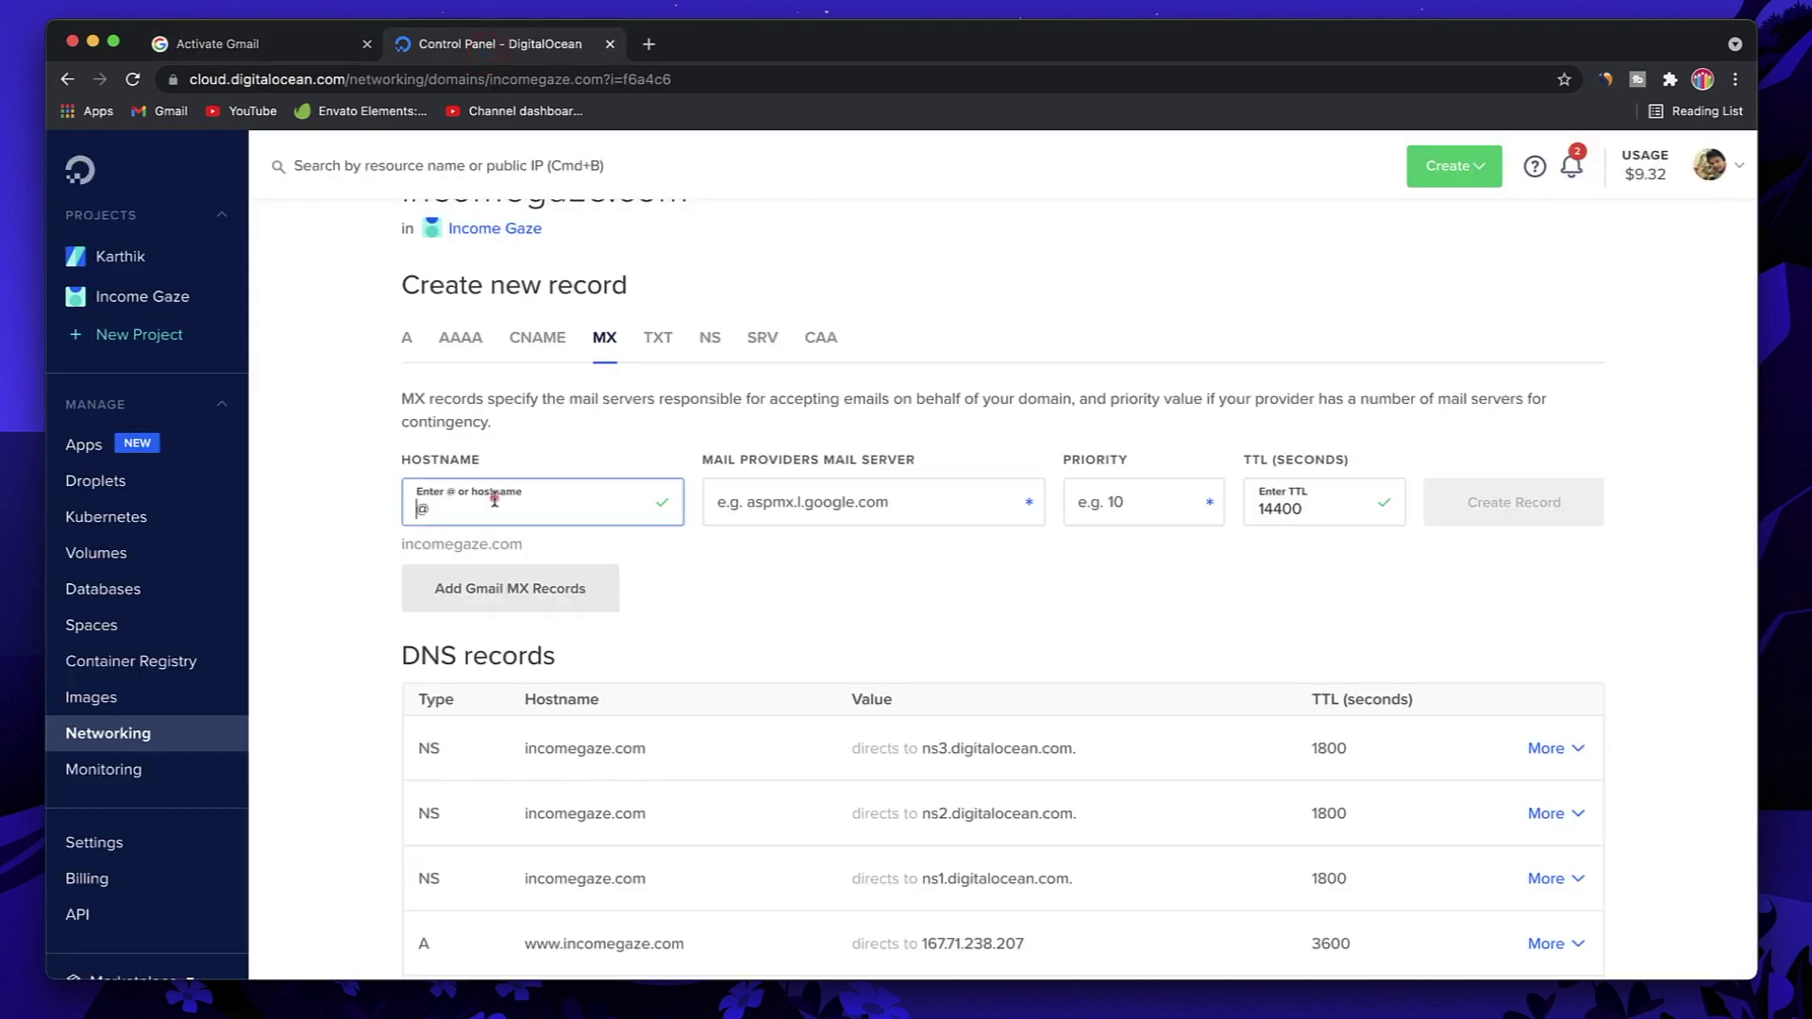
pyautogui.press('BackSpace')
pyautogui.write('@')
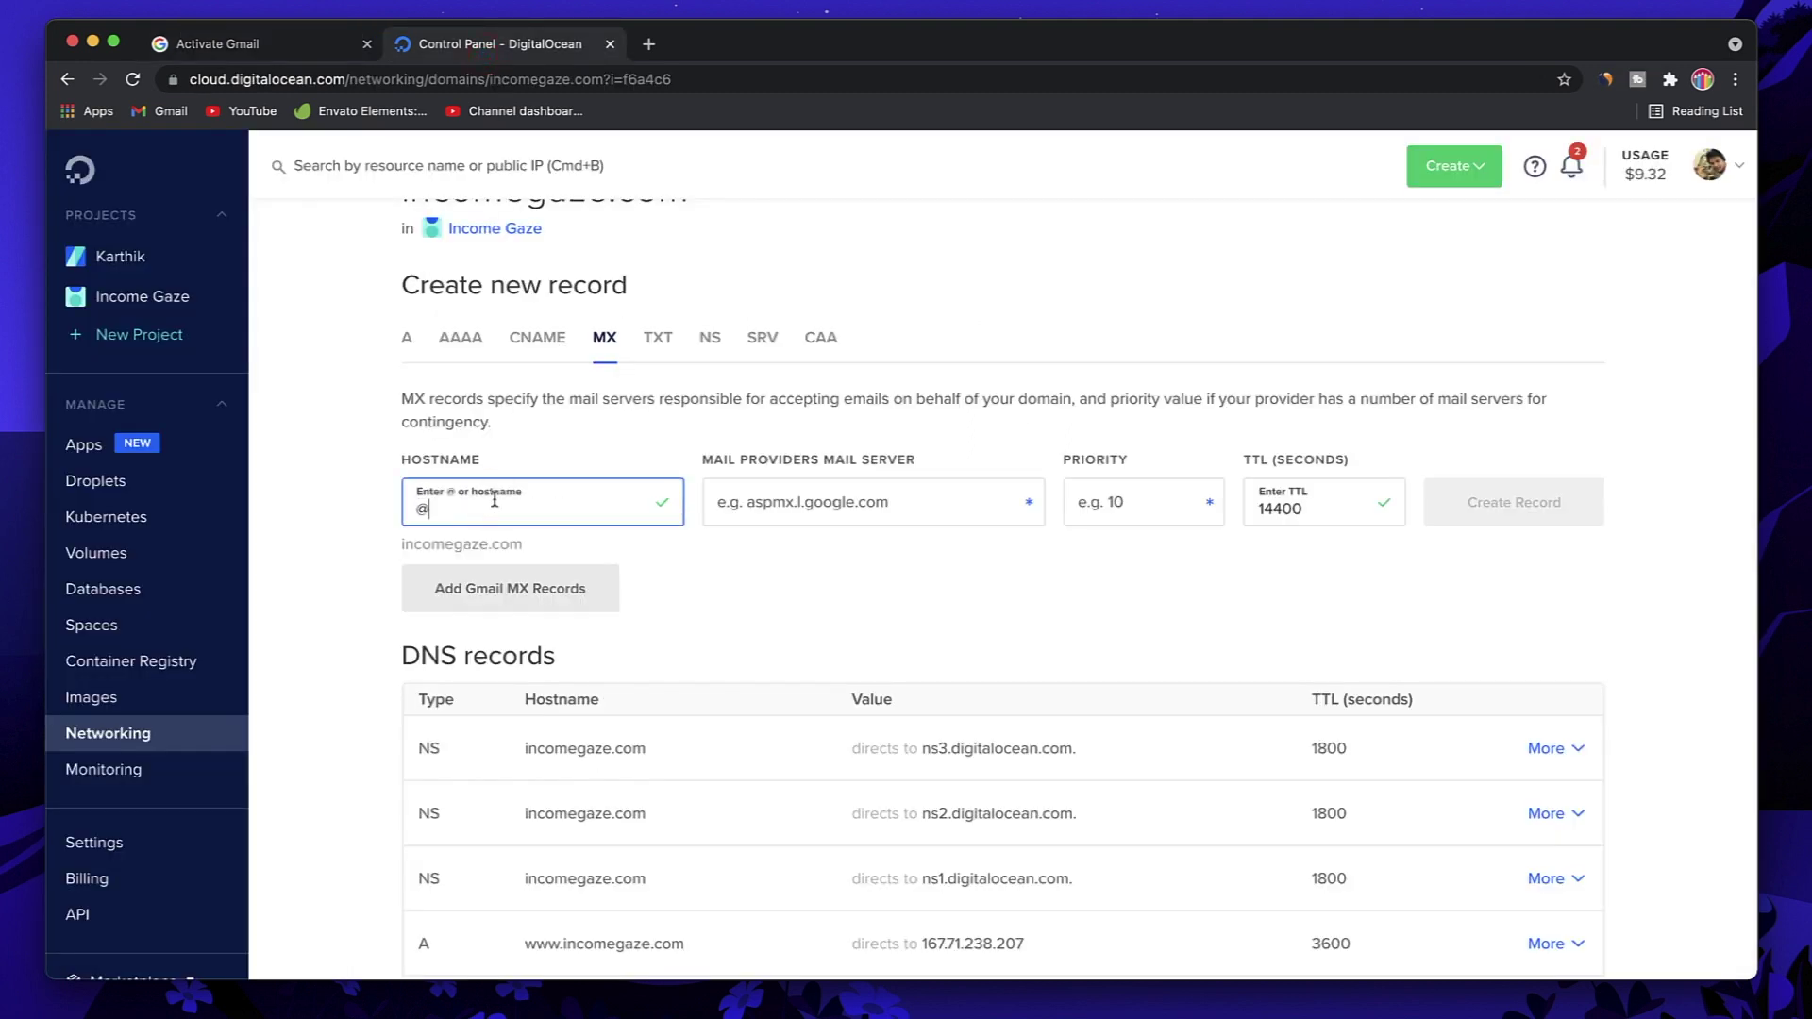
pyautogui.click(808, 510)
pyautogui.press('super+v')
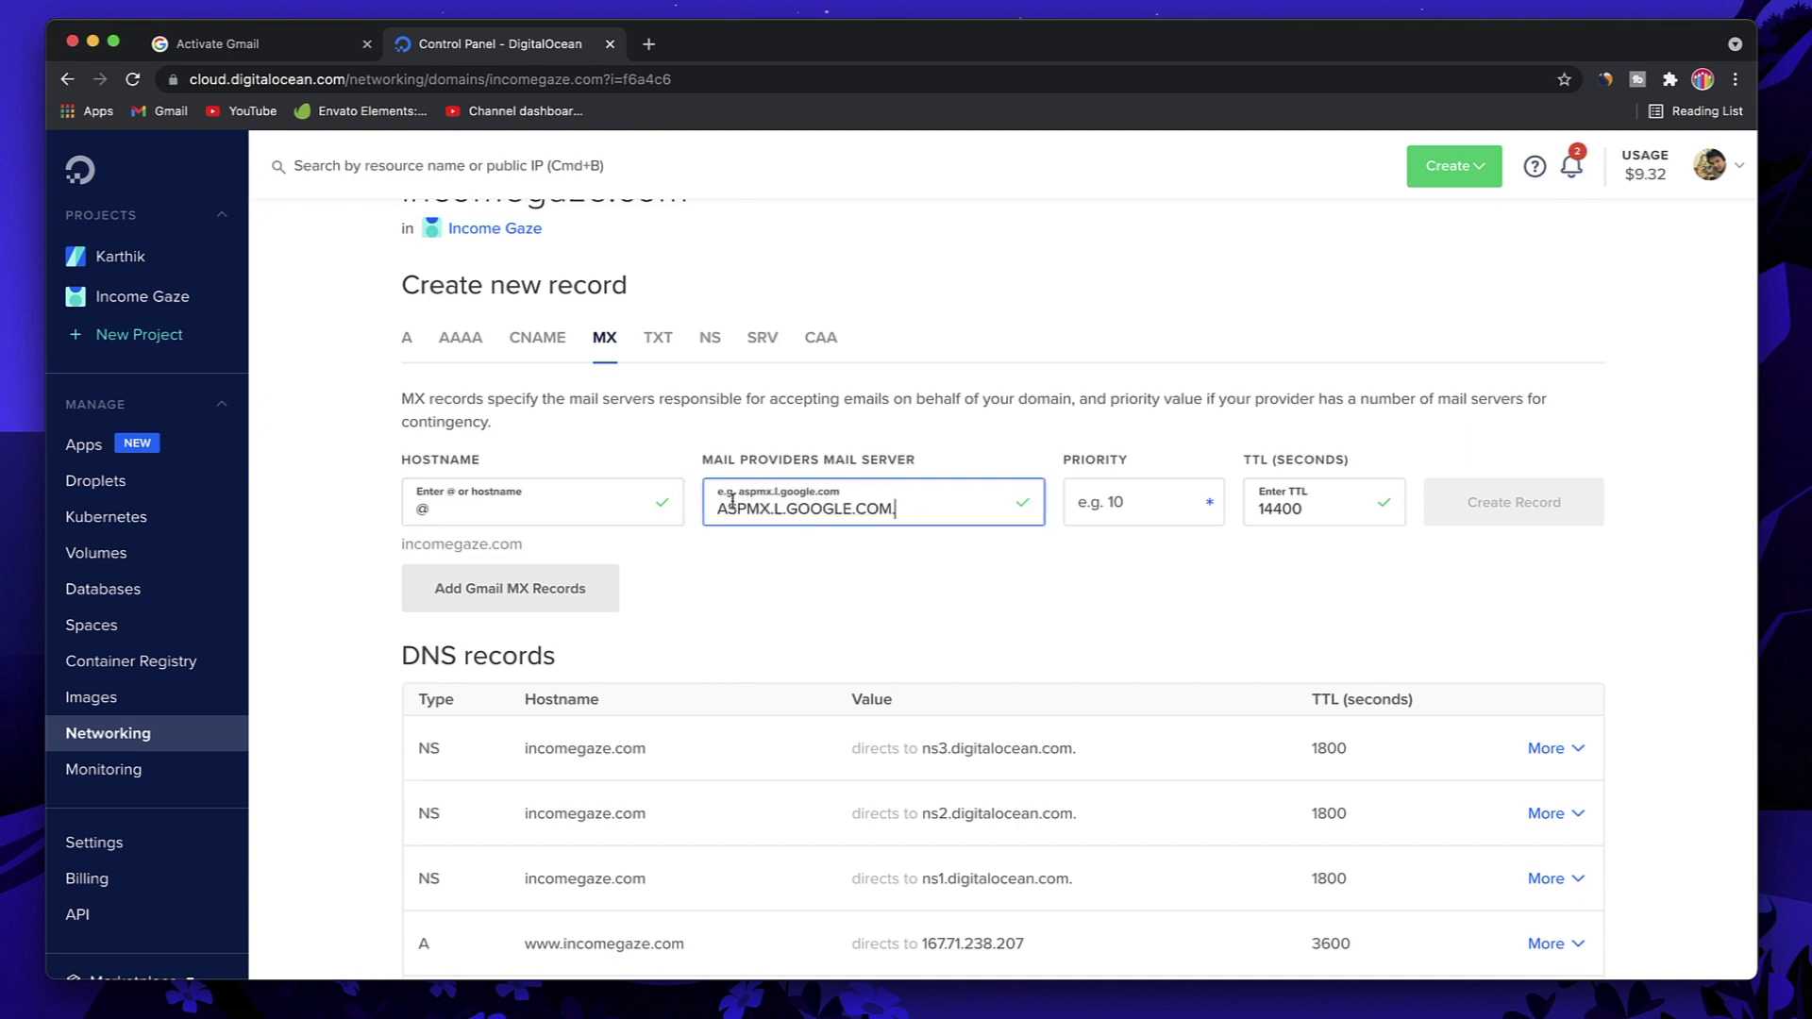
# Step: Set priority 1 and TTL 3600, then create the ASPMX MX record
pyautogui.click(1121, 510)
pyautogui.write('1')
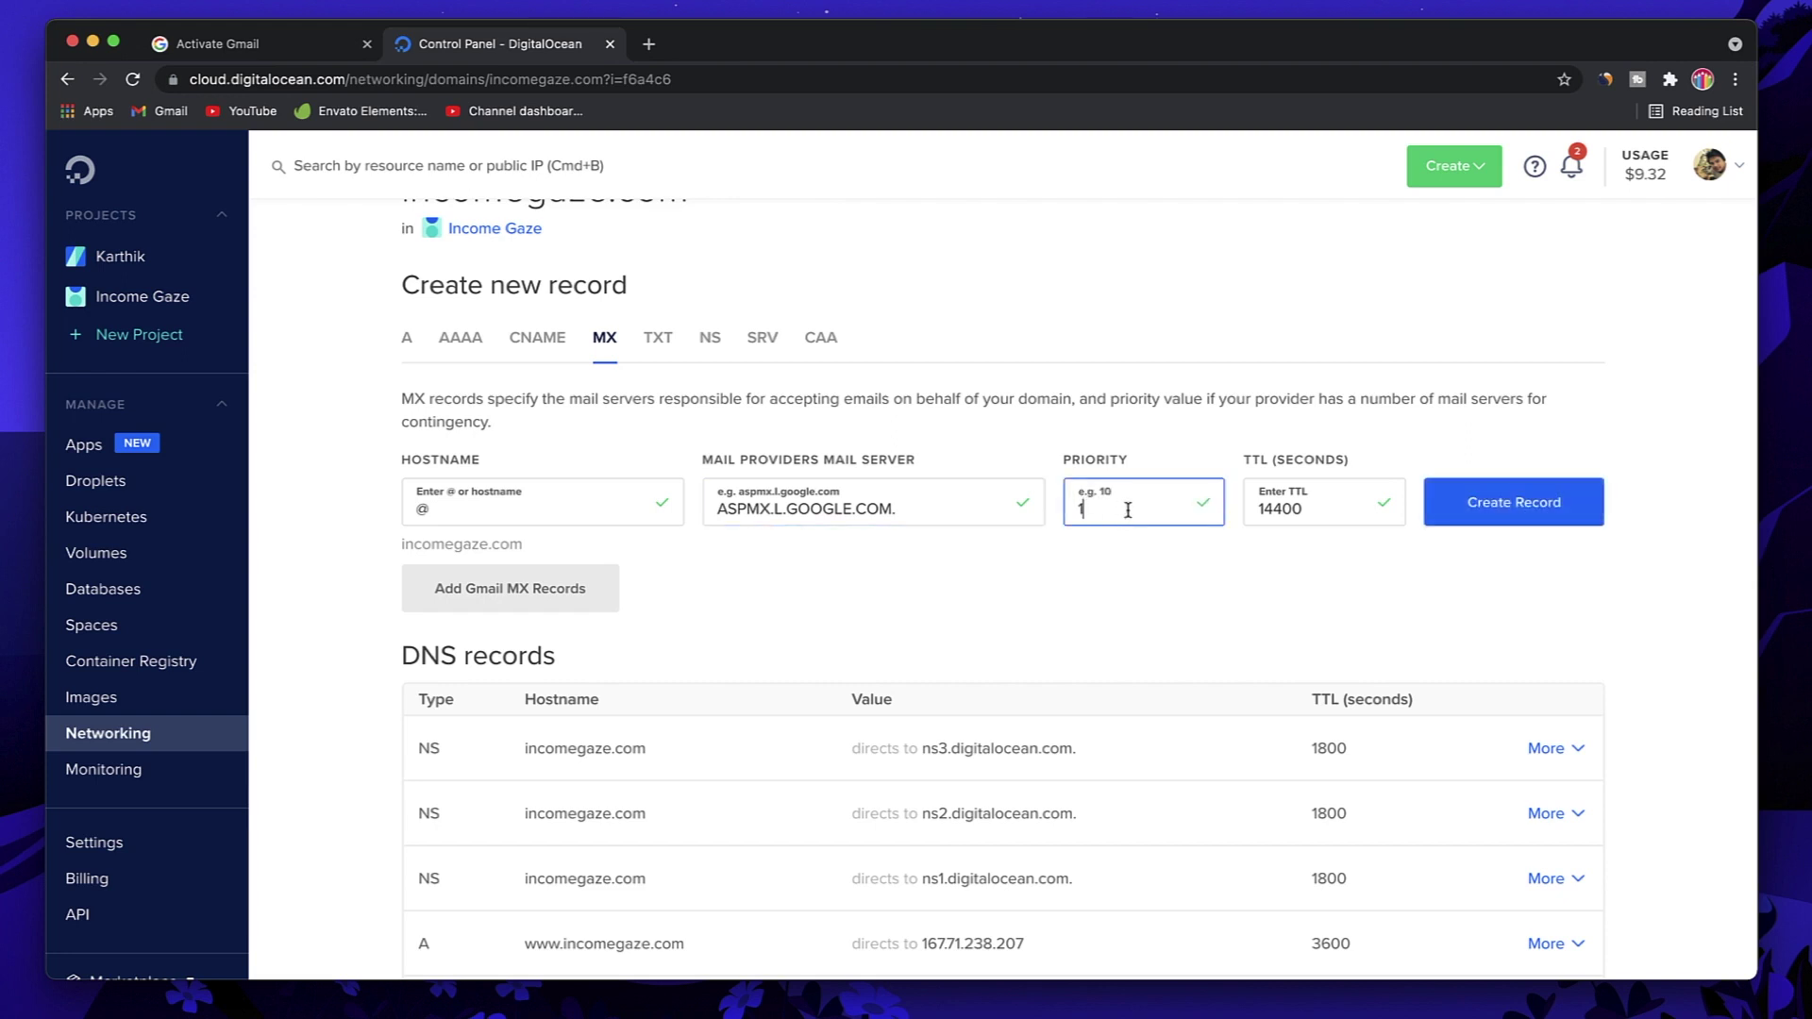
pyautogui.doubleClick(1283, 507)
pyautogui.write('3')
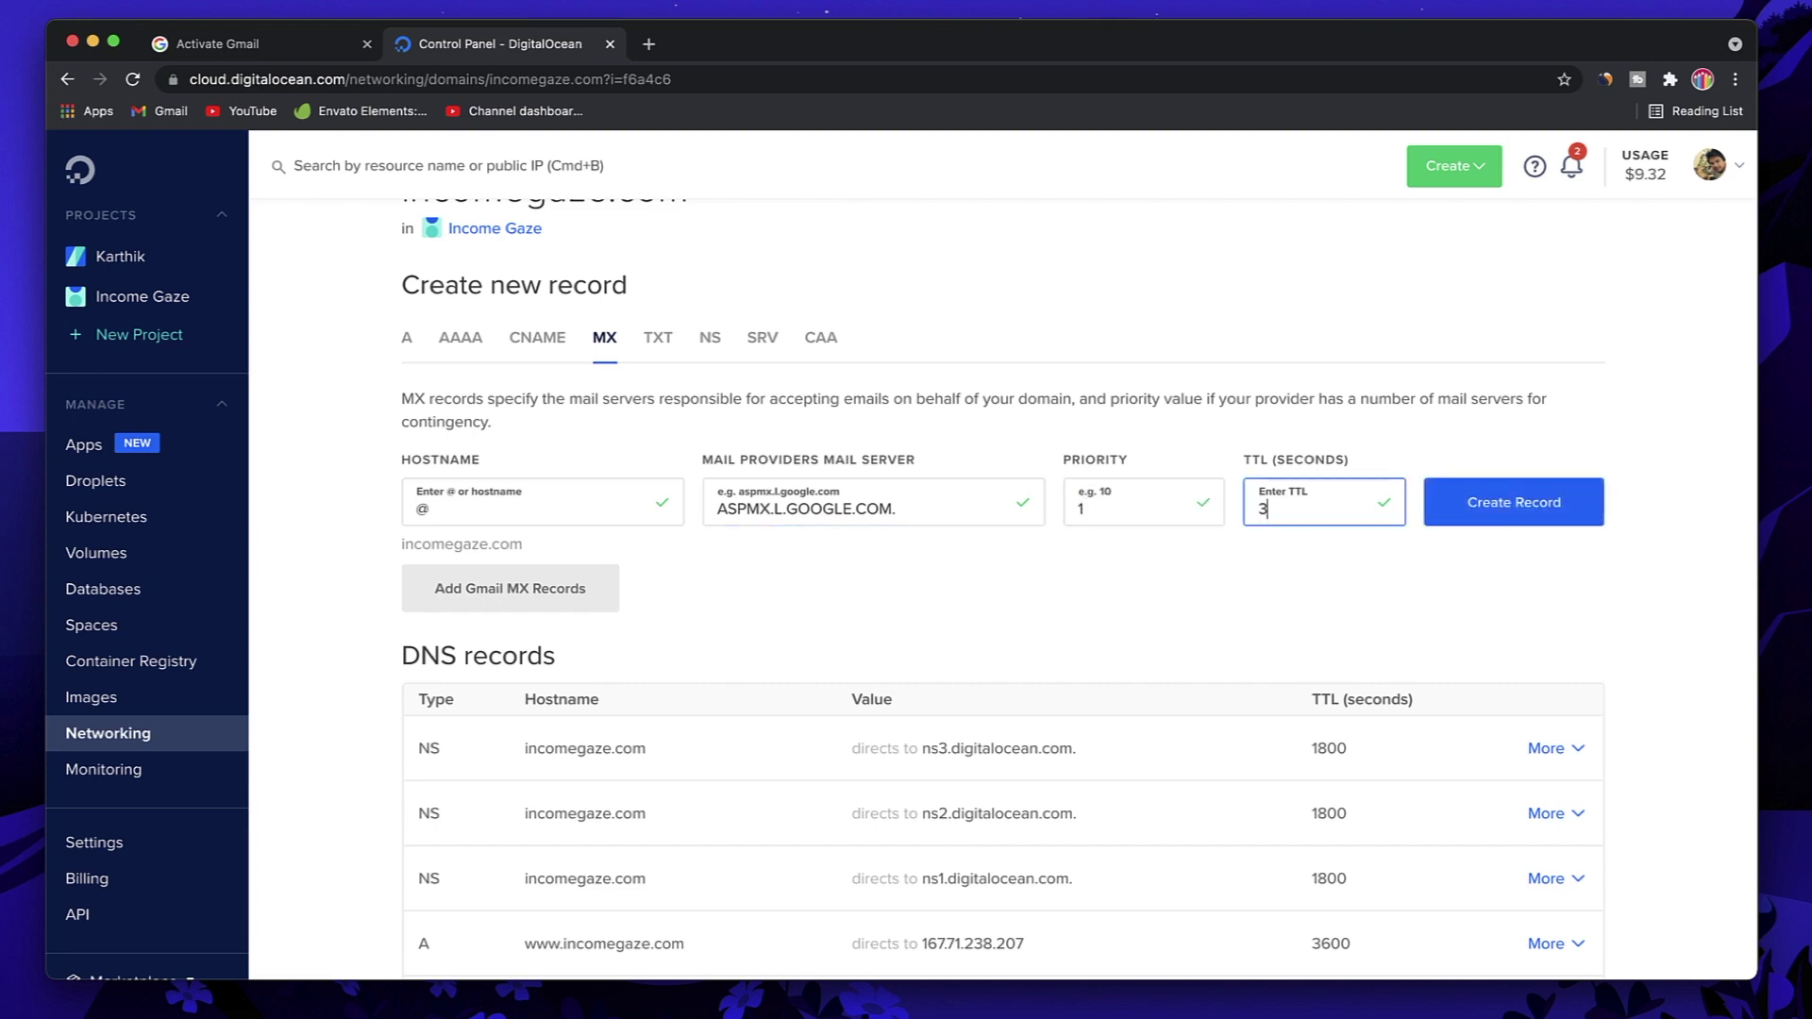
pyautogui.write('600')
pyautogui.click(1504, 513)
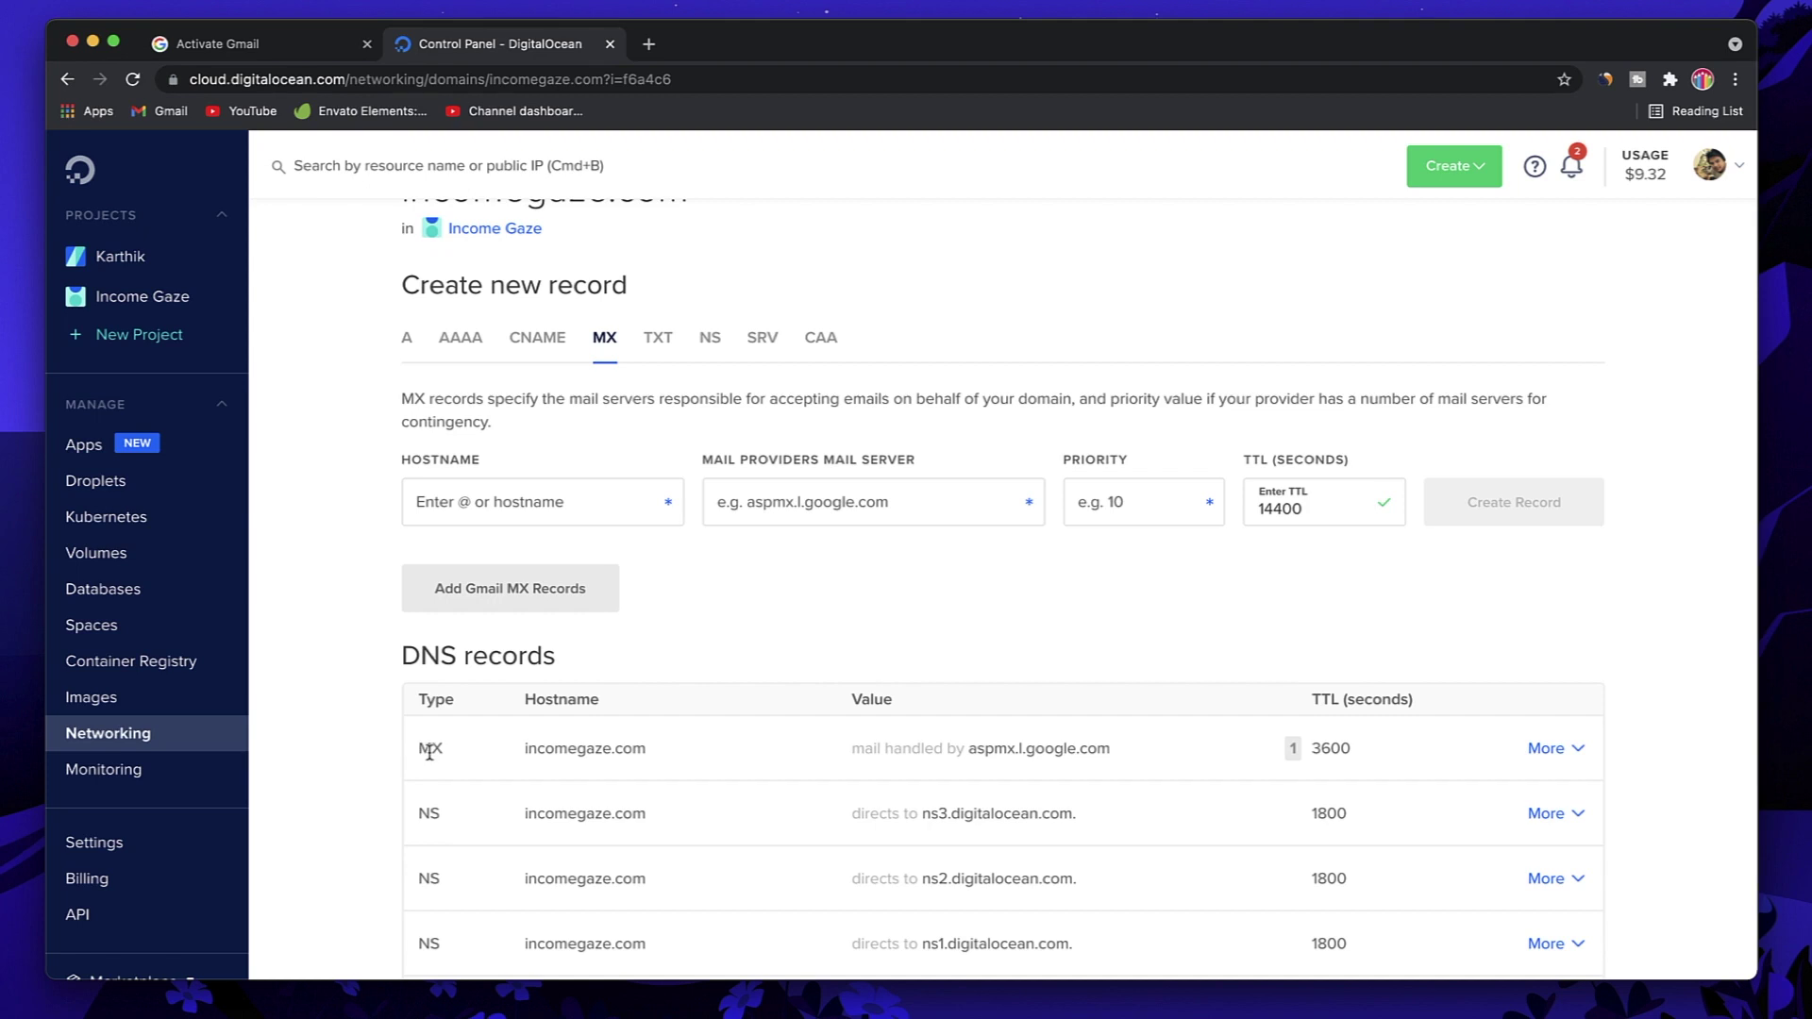
pyautogui.doubleClick(429, 750)
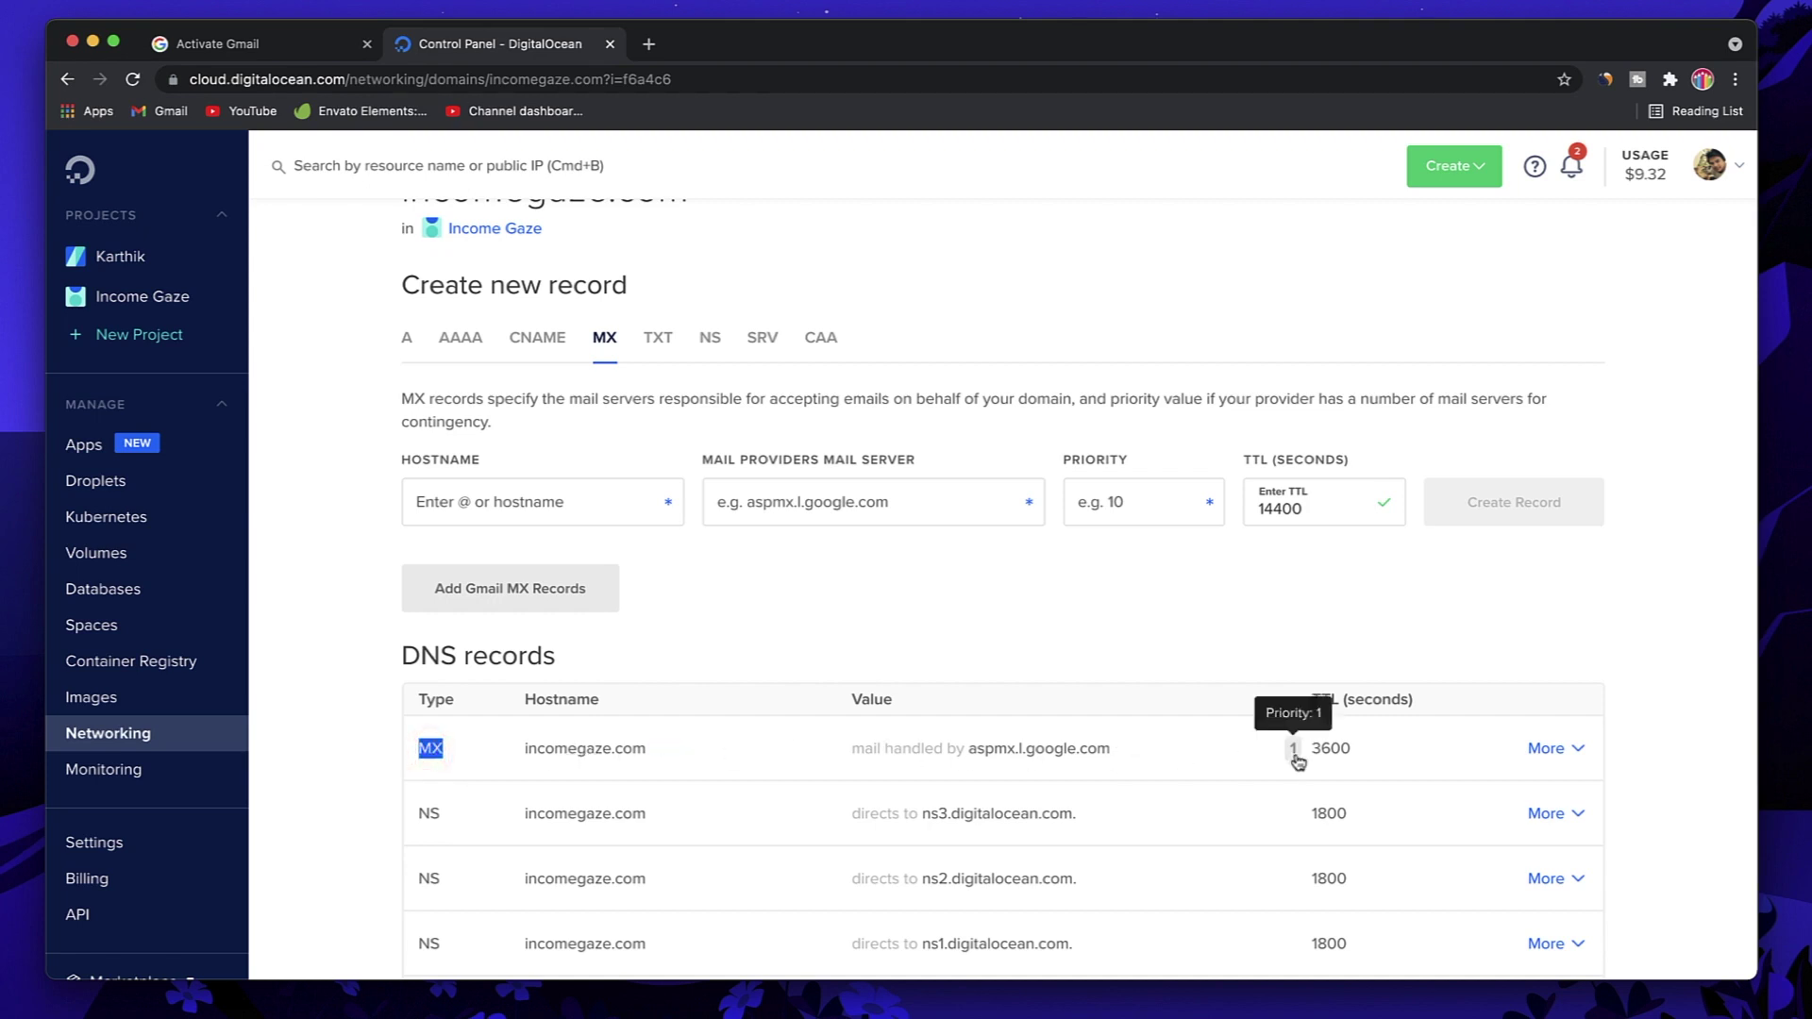
# Step: Select the ALT1.ASPMX.L.GOOGLE.COM. address in Google's MX server table
pyautogui.click(302, 49)
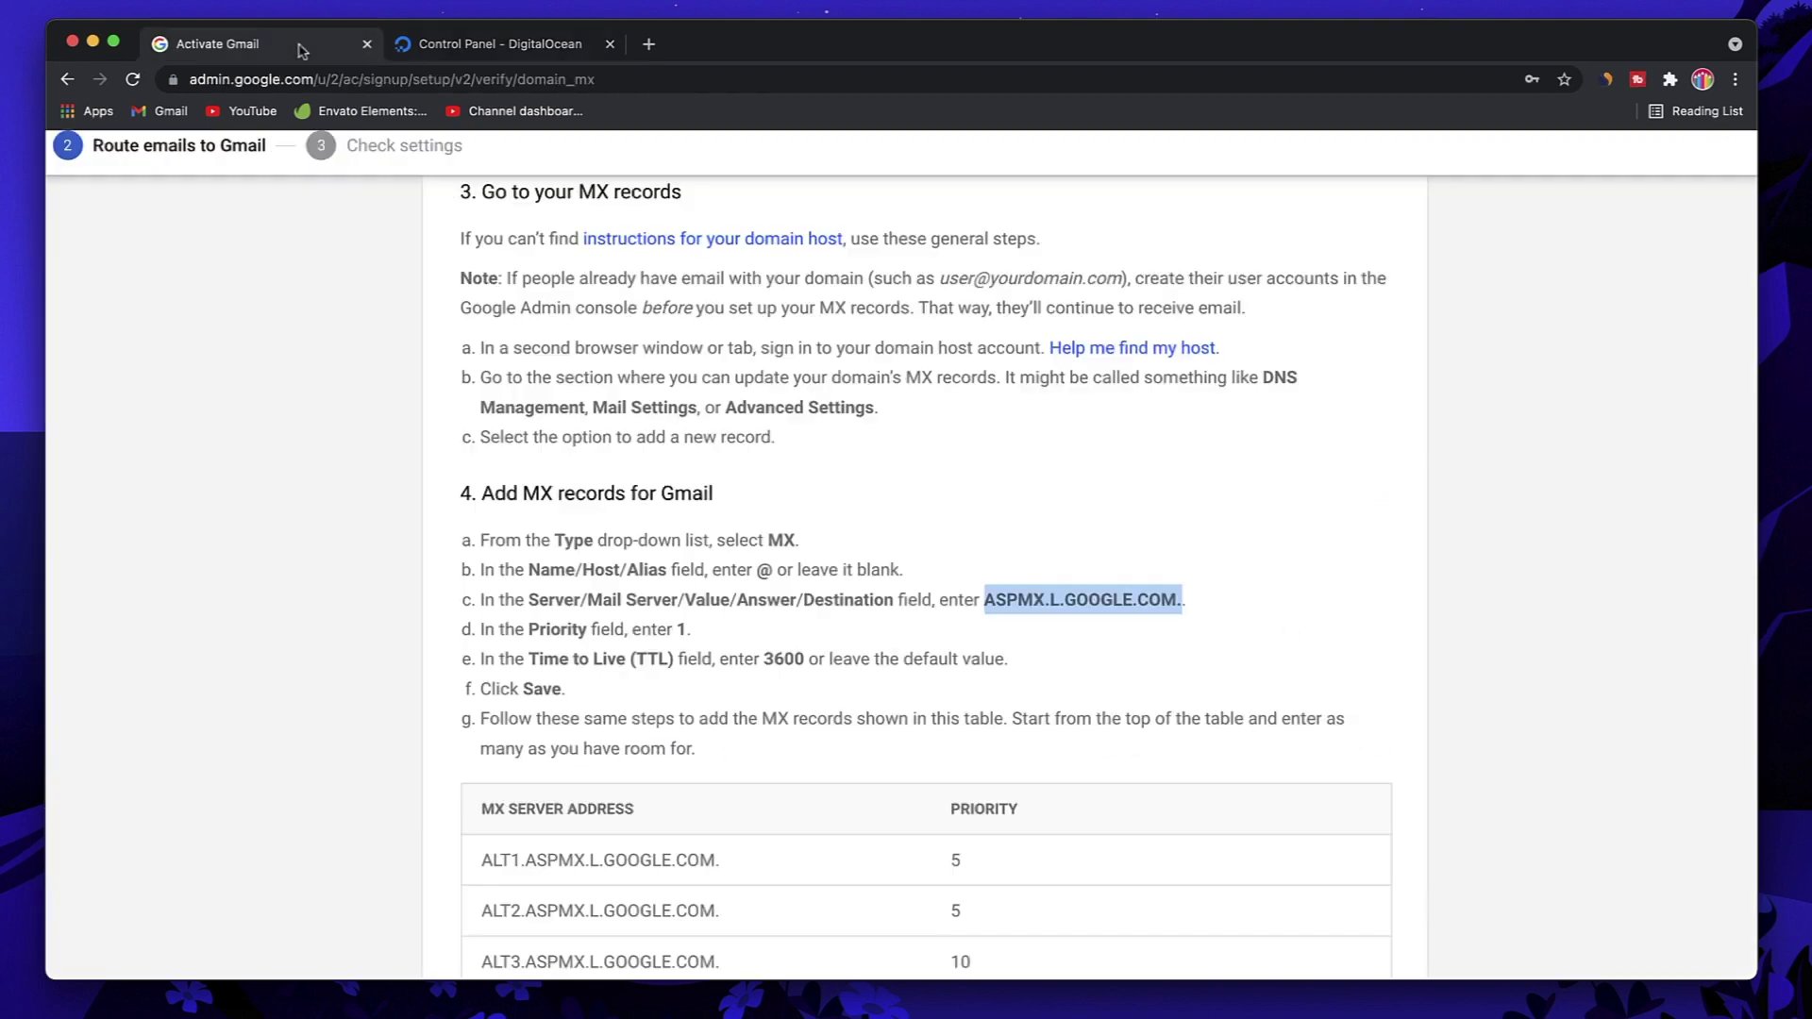
pyautogui.scroll(-4, 532, 491)
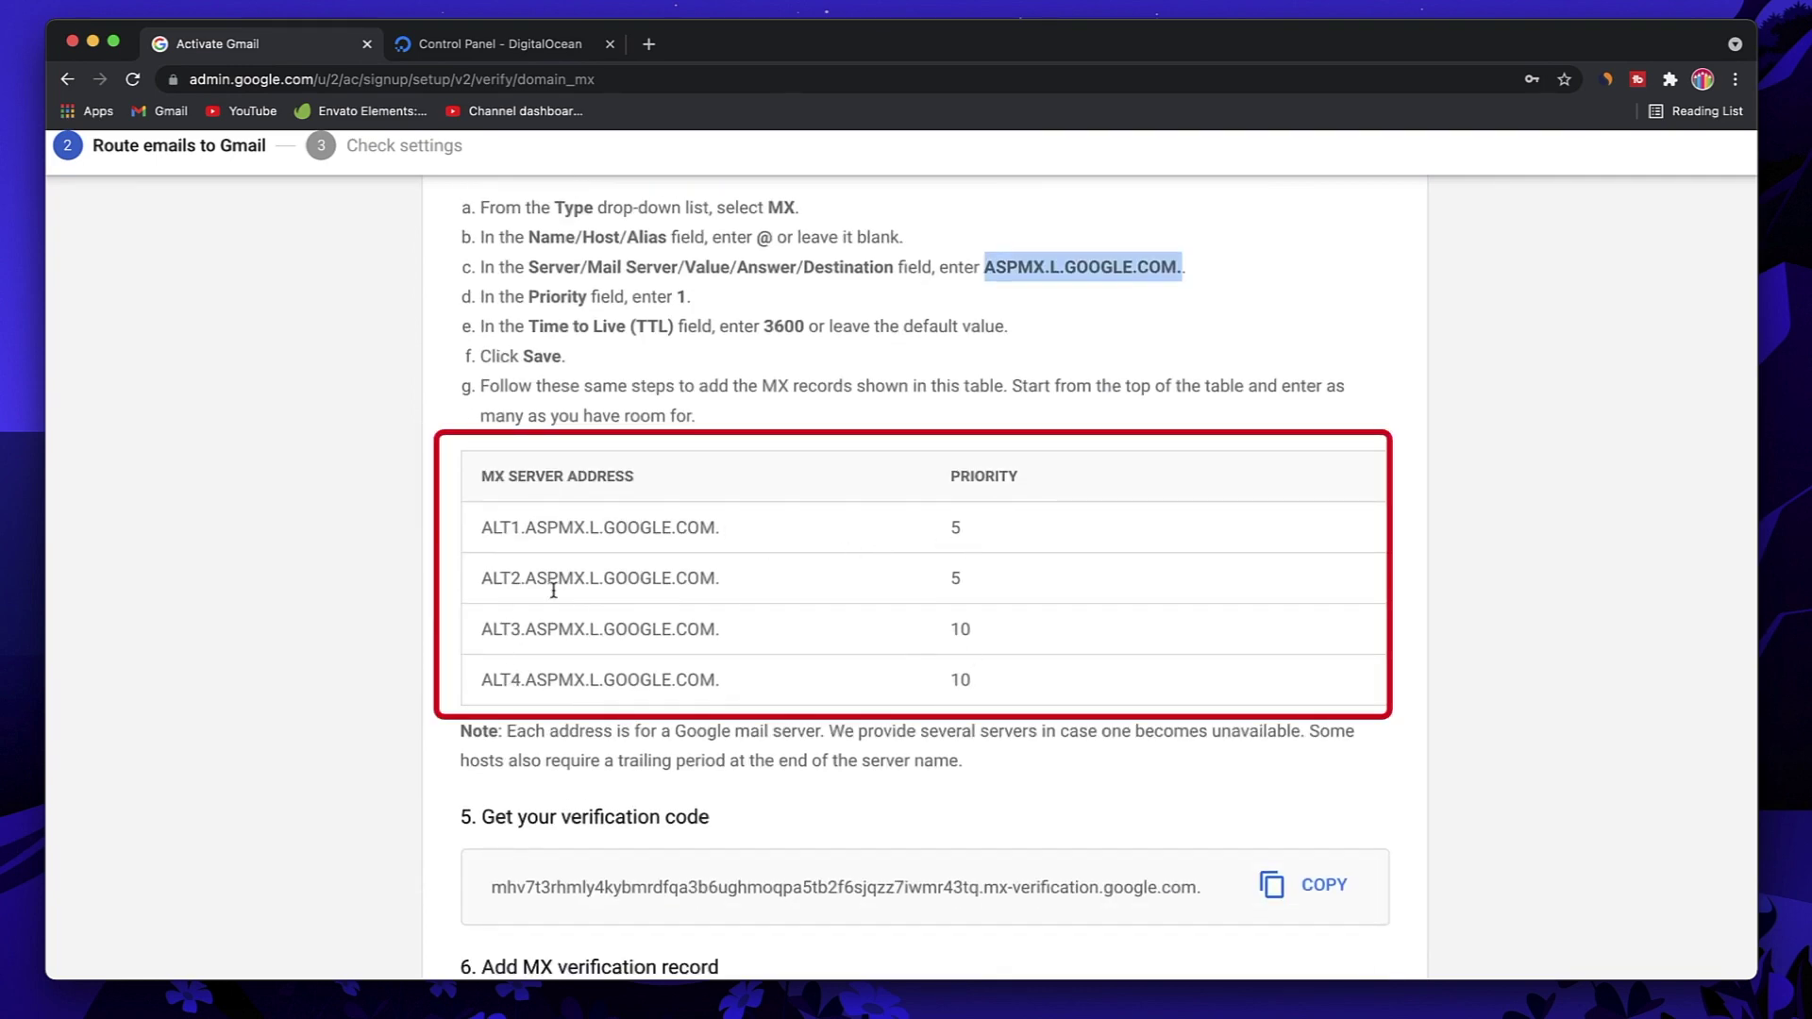
pyautogui.moveTo(734, 527); pyautogui.dragTo(483, 528)
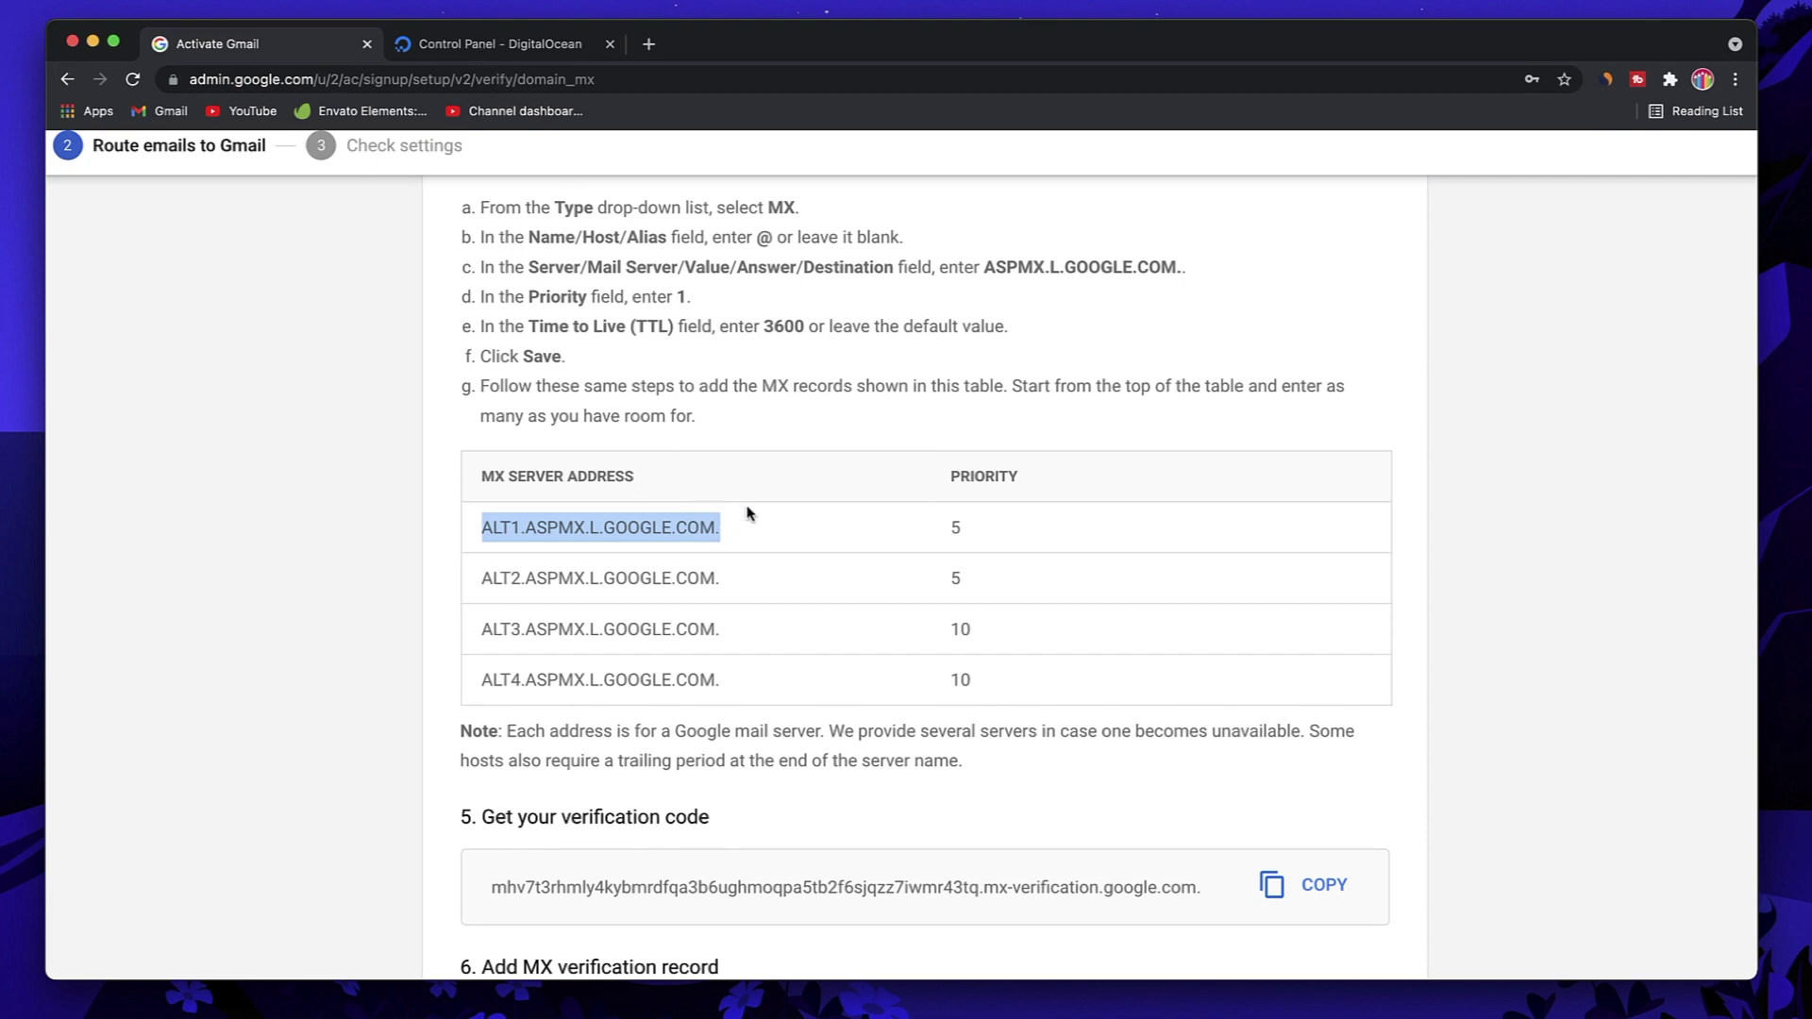
pyautogui.tripleClick(605, 731)
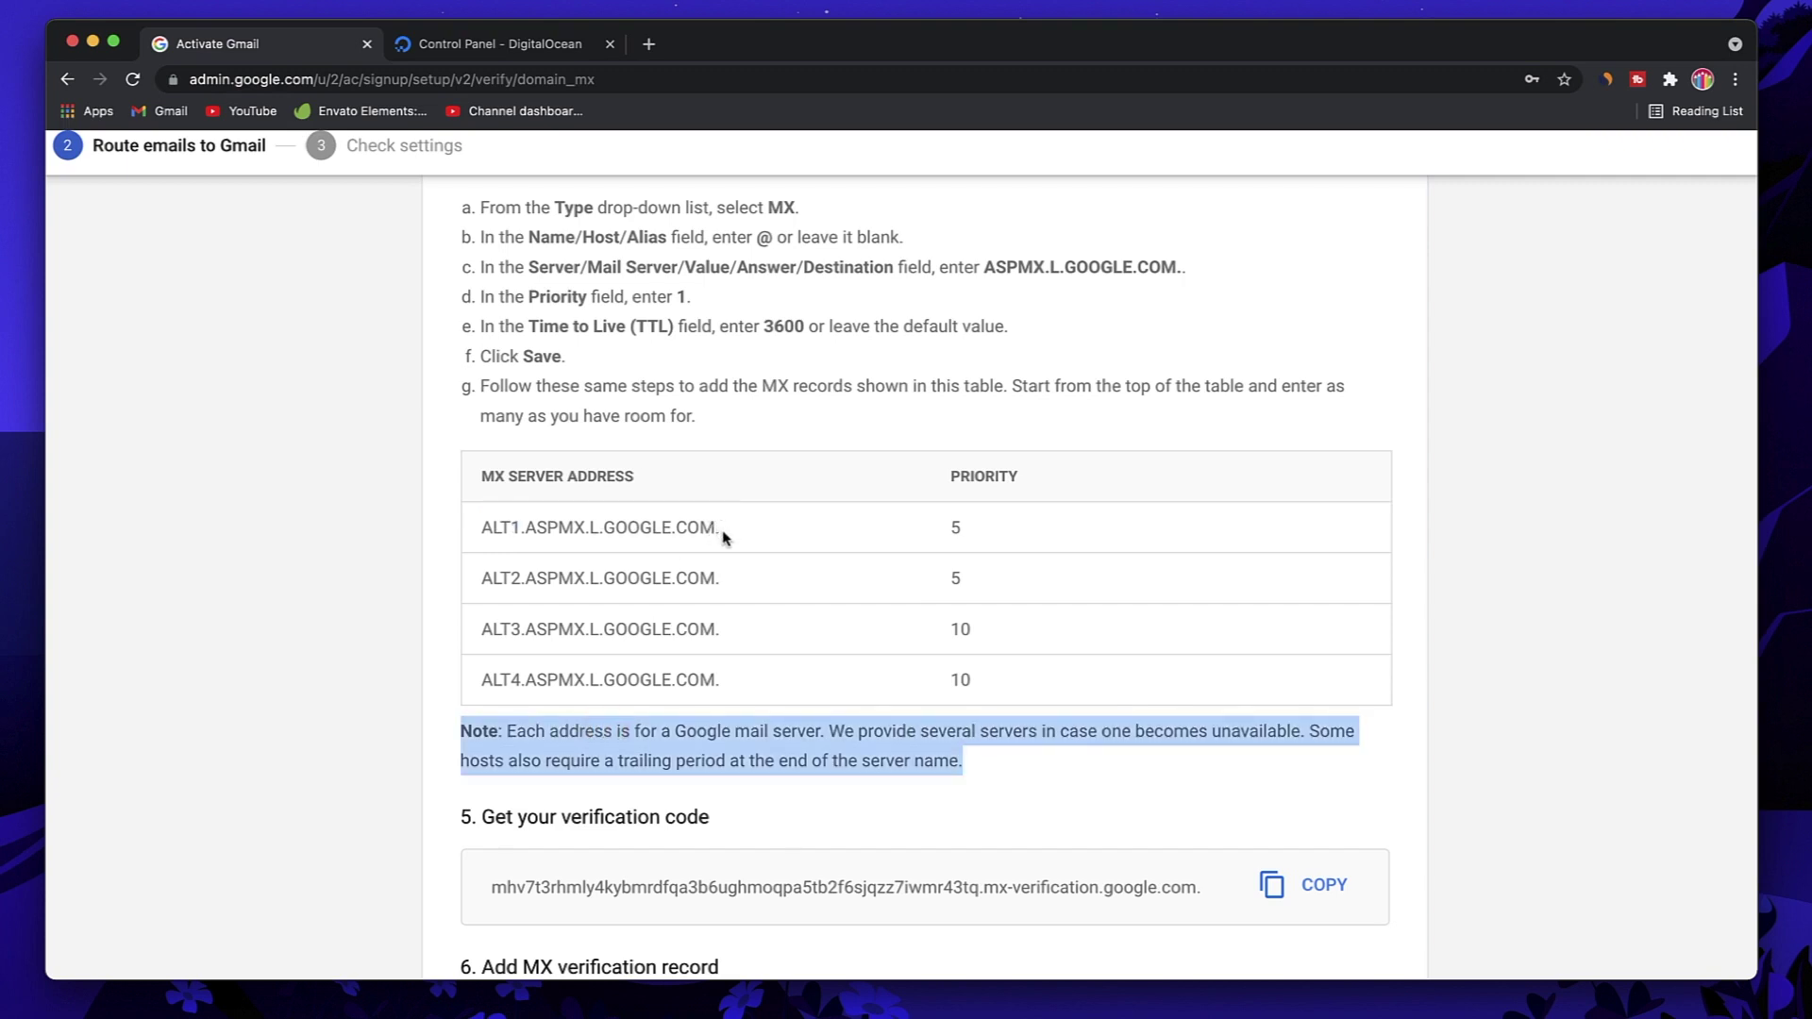
pyautogui.moveTo(723, 537); pyautogui.dragTo(472, 538)
pyautogui.press('super+c')
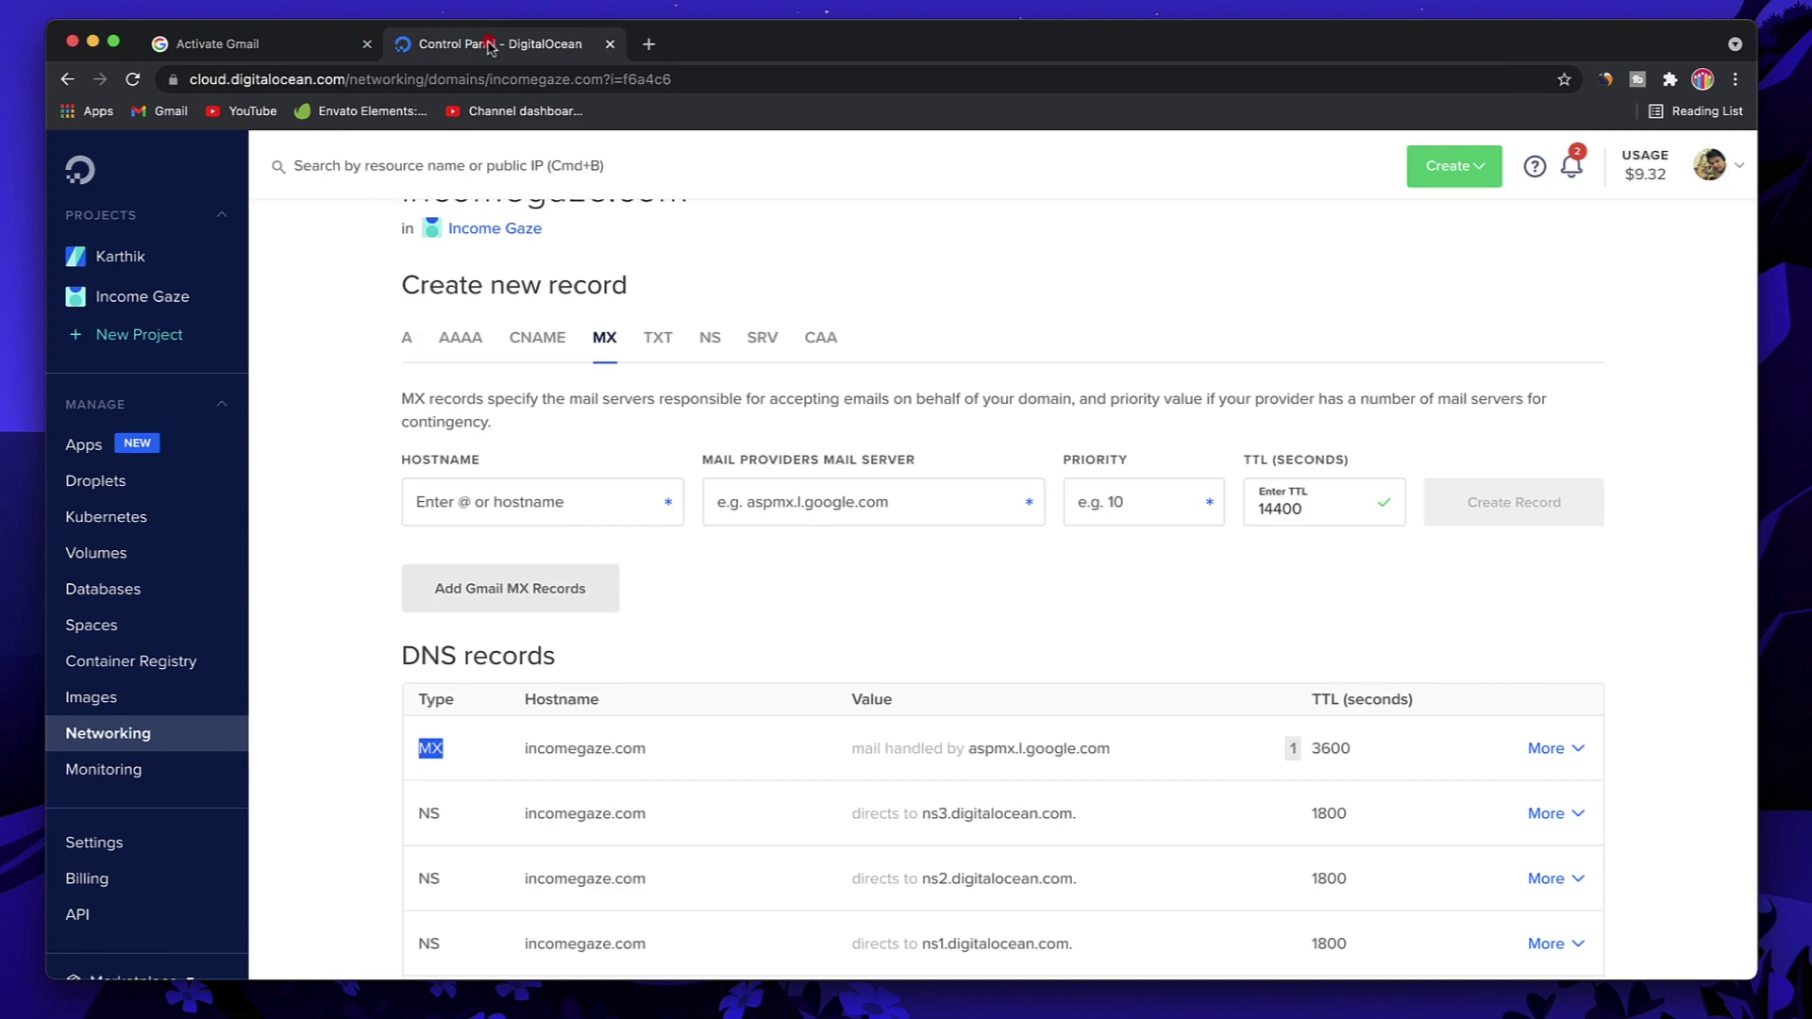
# Step: In DigitalOcean's MX form, enter hostname @ and paste ALT1.ASPMX.L.GOOGLE.COM. as the mail server
pyautogui.click(477, 43)
pyautogui.click(536, 503)
pyautogui.write('@')
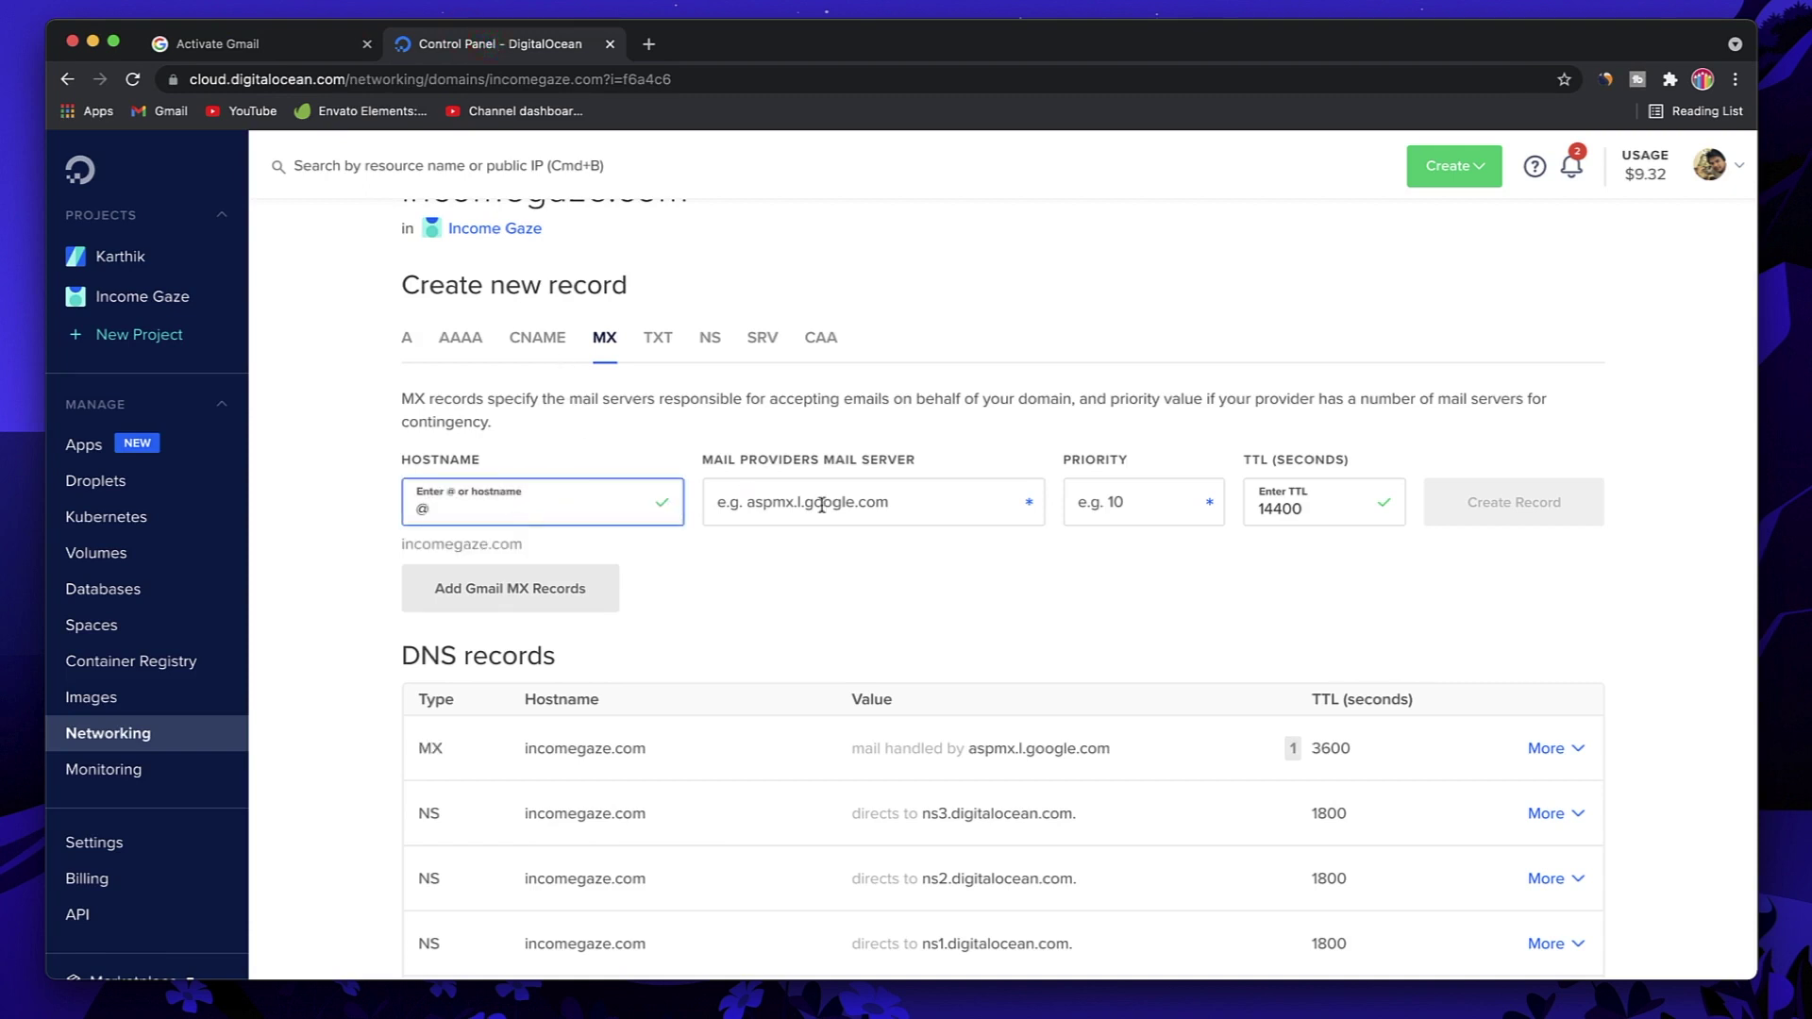
pyautogui.click(841, 507)
pyautogui.press('super+v')
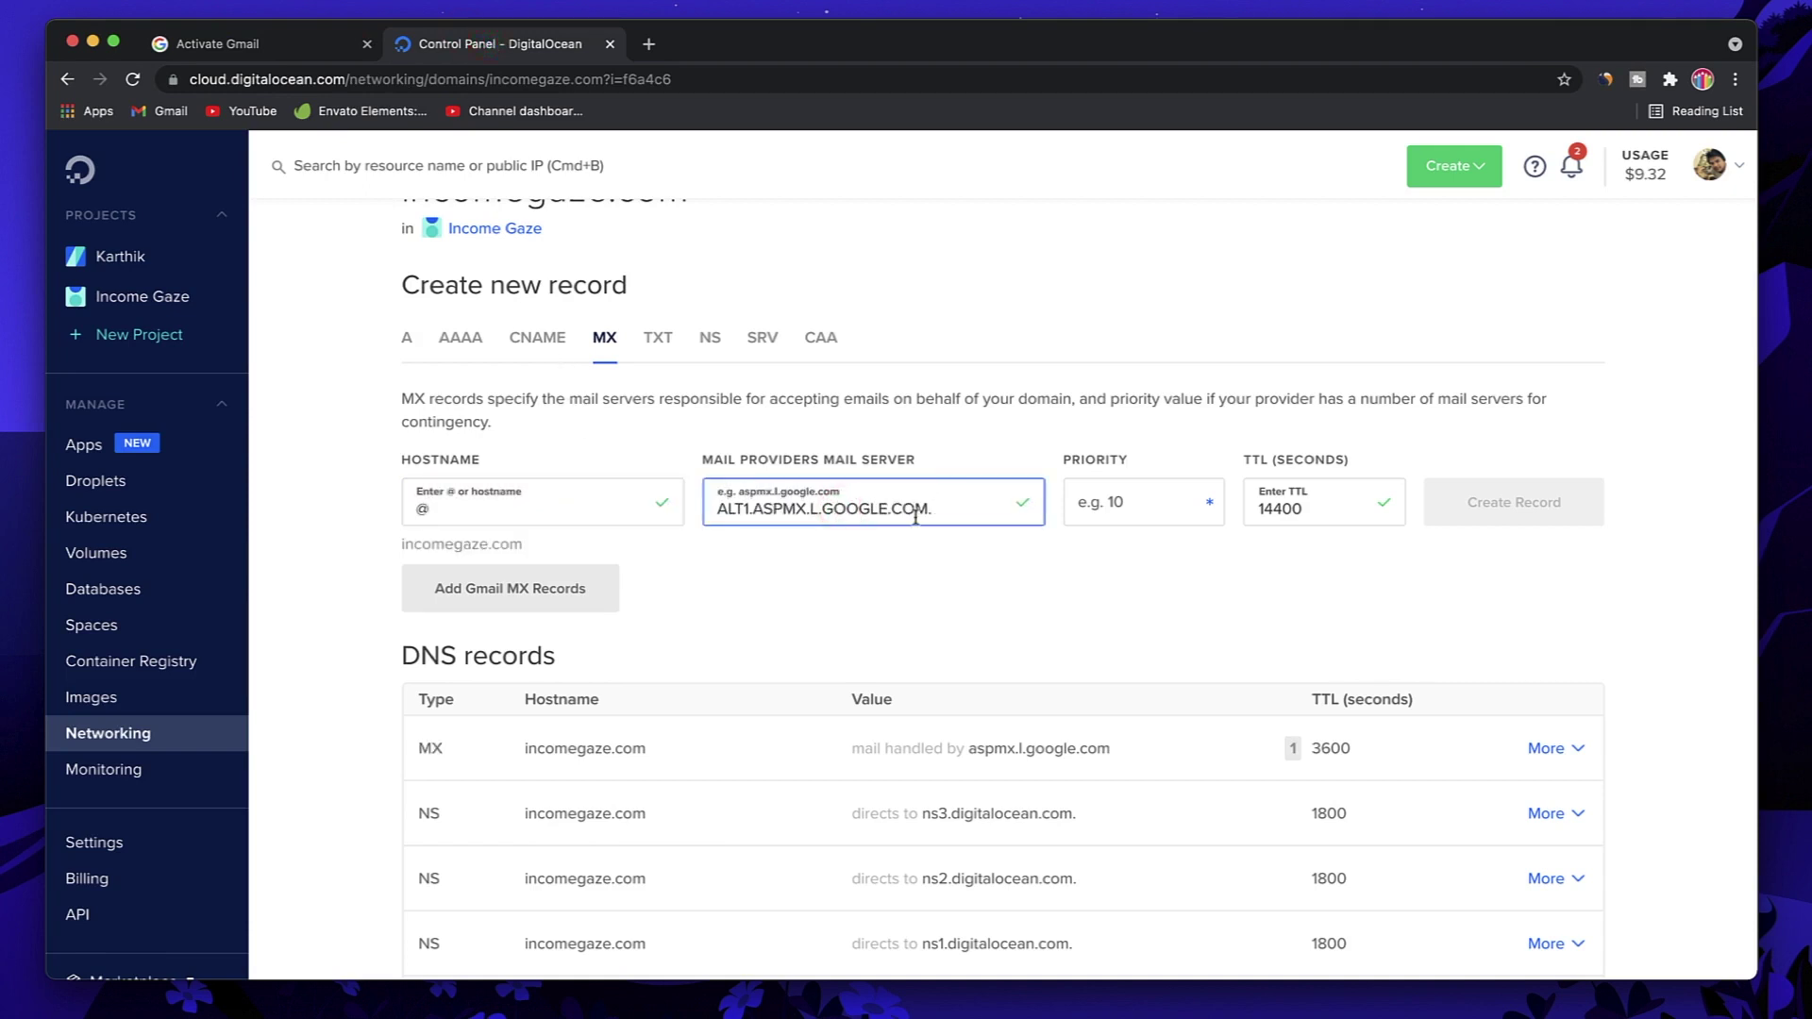
pyautogui.click(1131, 508)
# Step: Give the ALT1 record priority 5 and TTL 3600, then create it
pyautogui.click(244, 49)
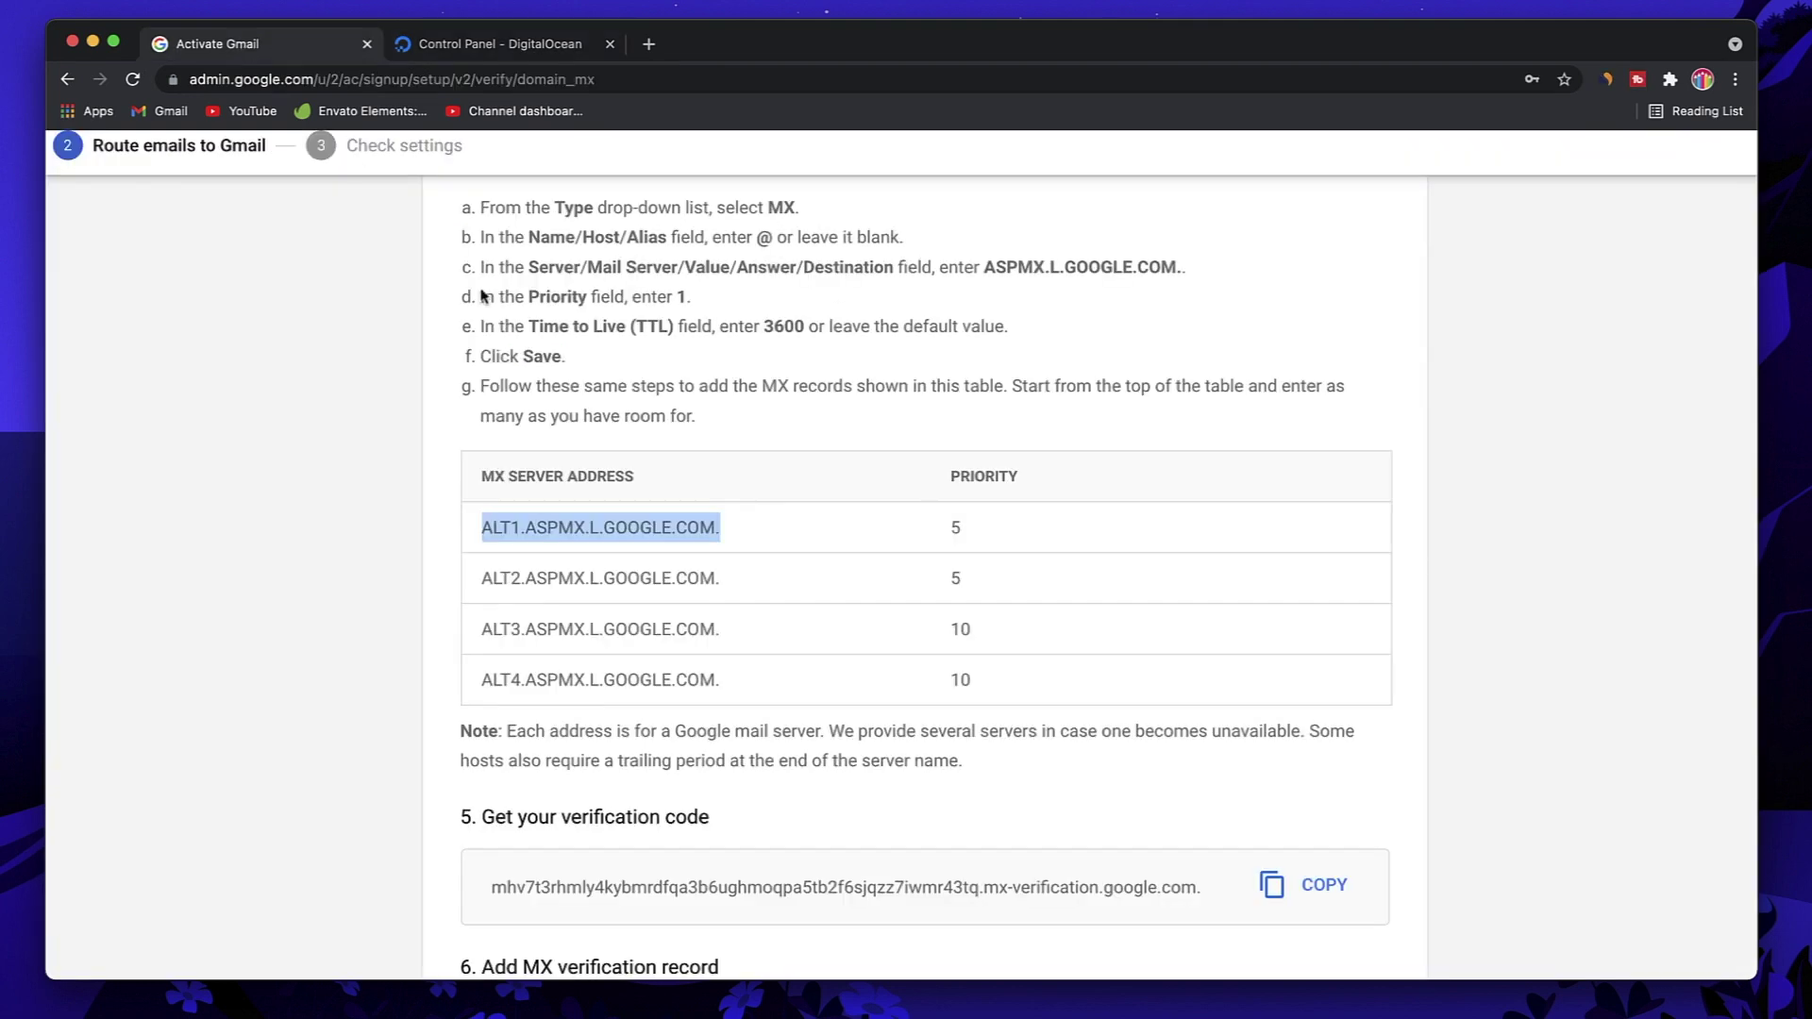
pyautogui.click(956, 532)
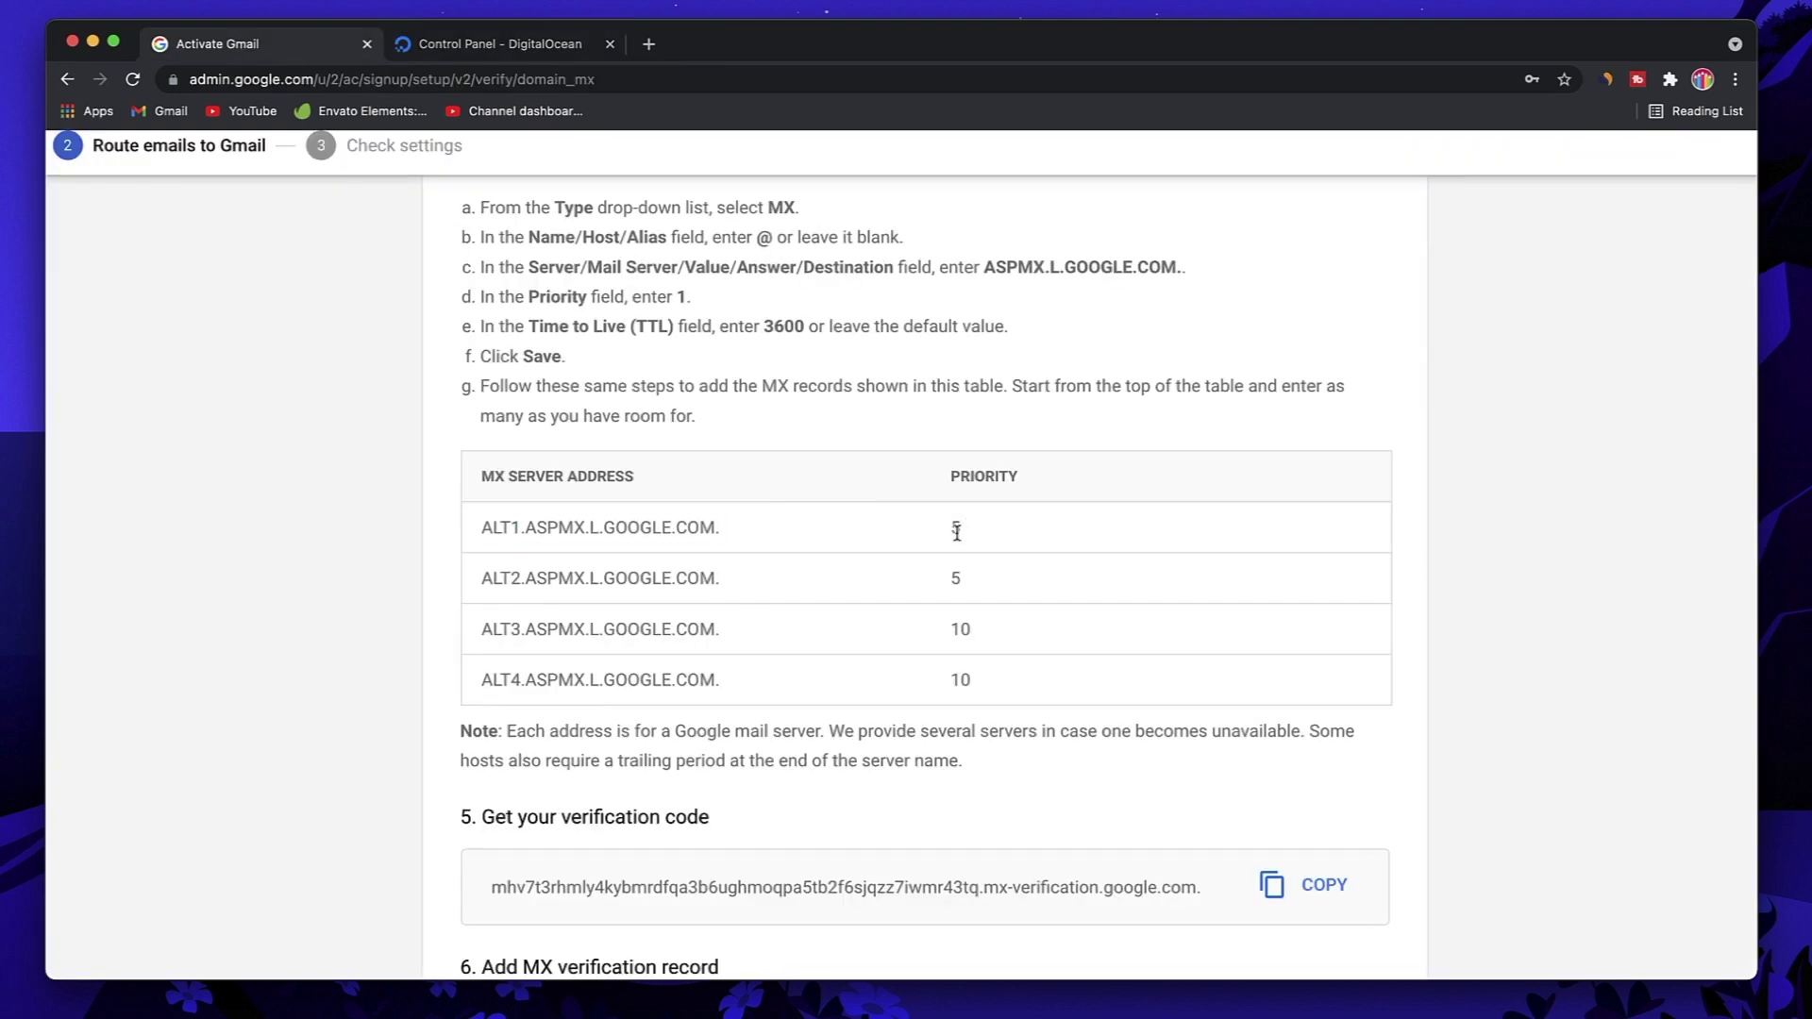
pyautogui.click(492, 56)
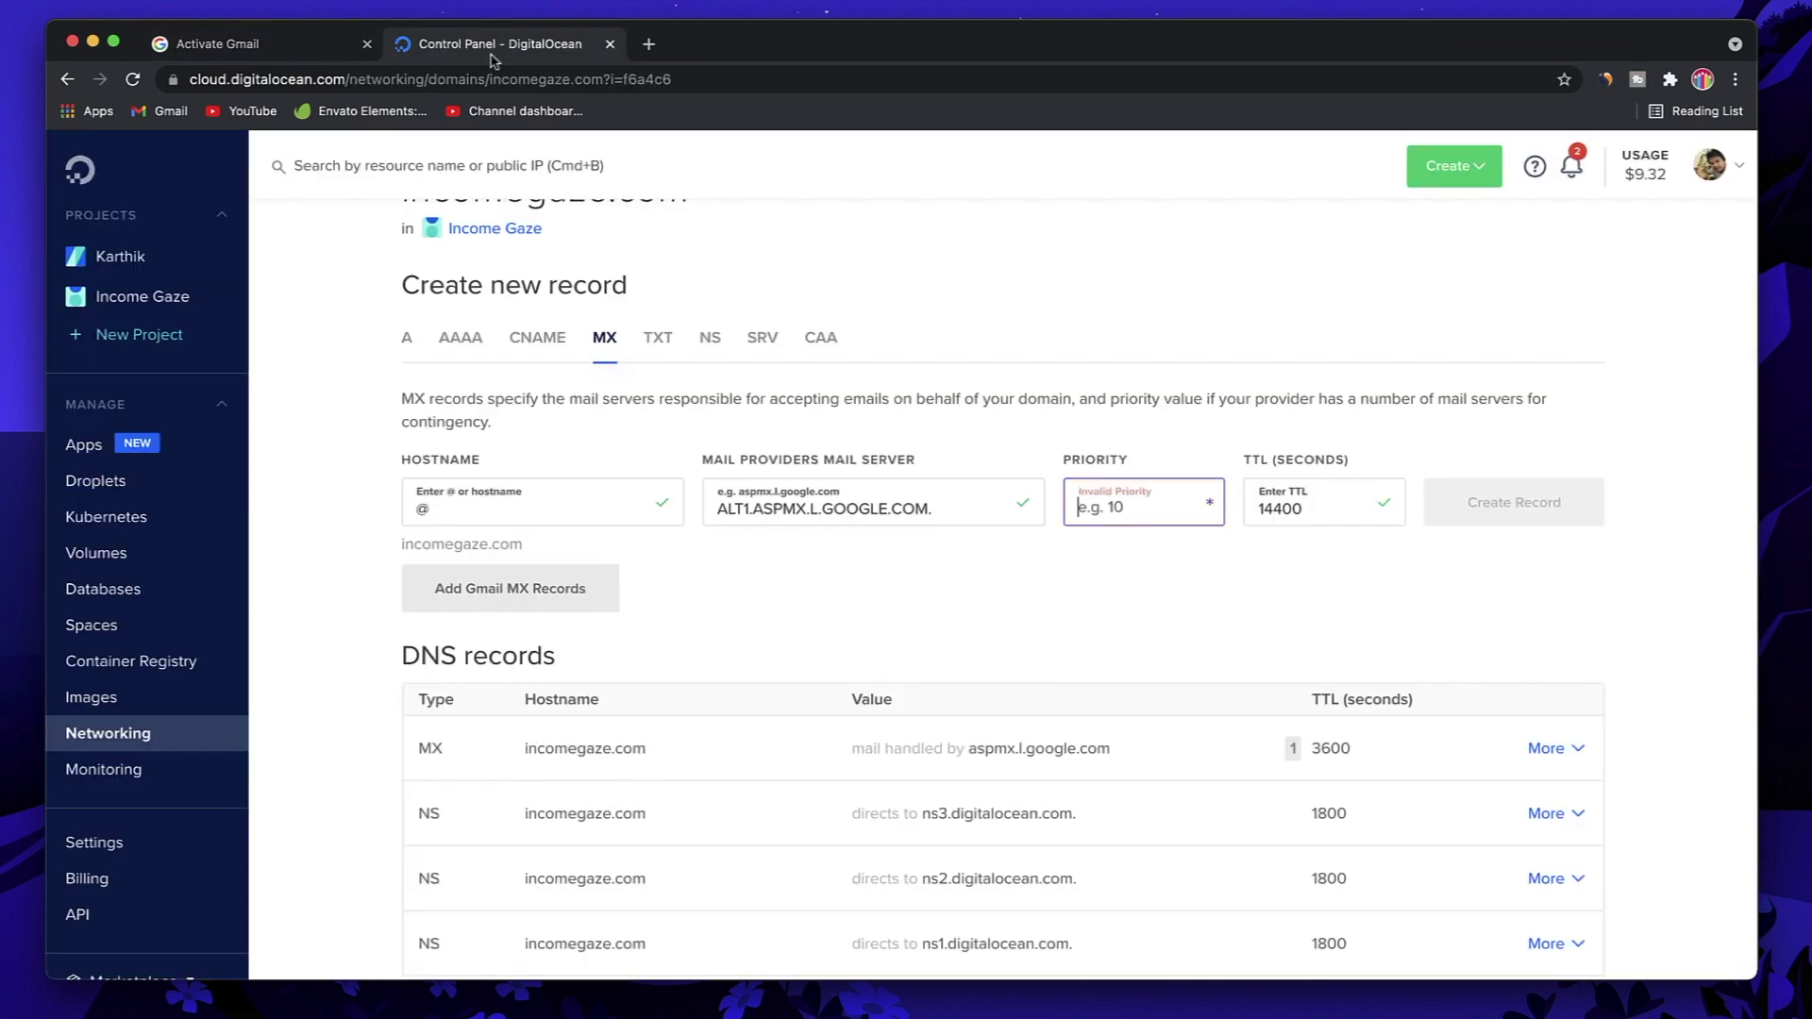
pyautogui.click(1154, 521)
pyautogui.write('5')
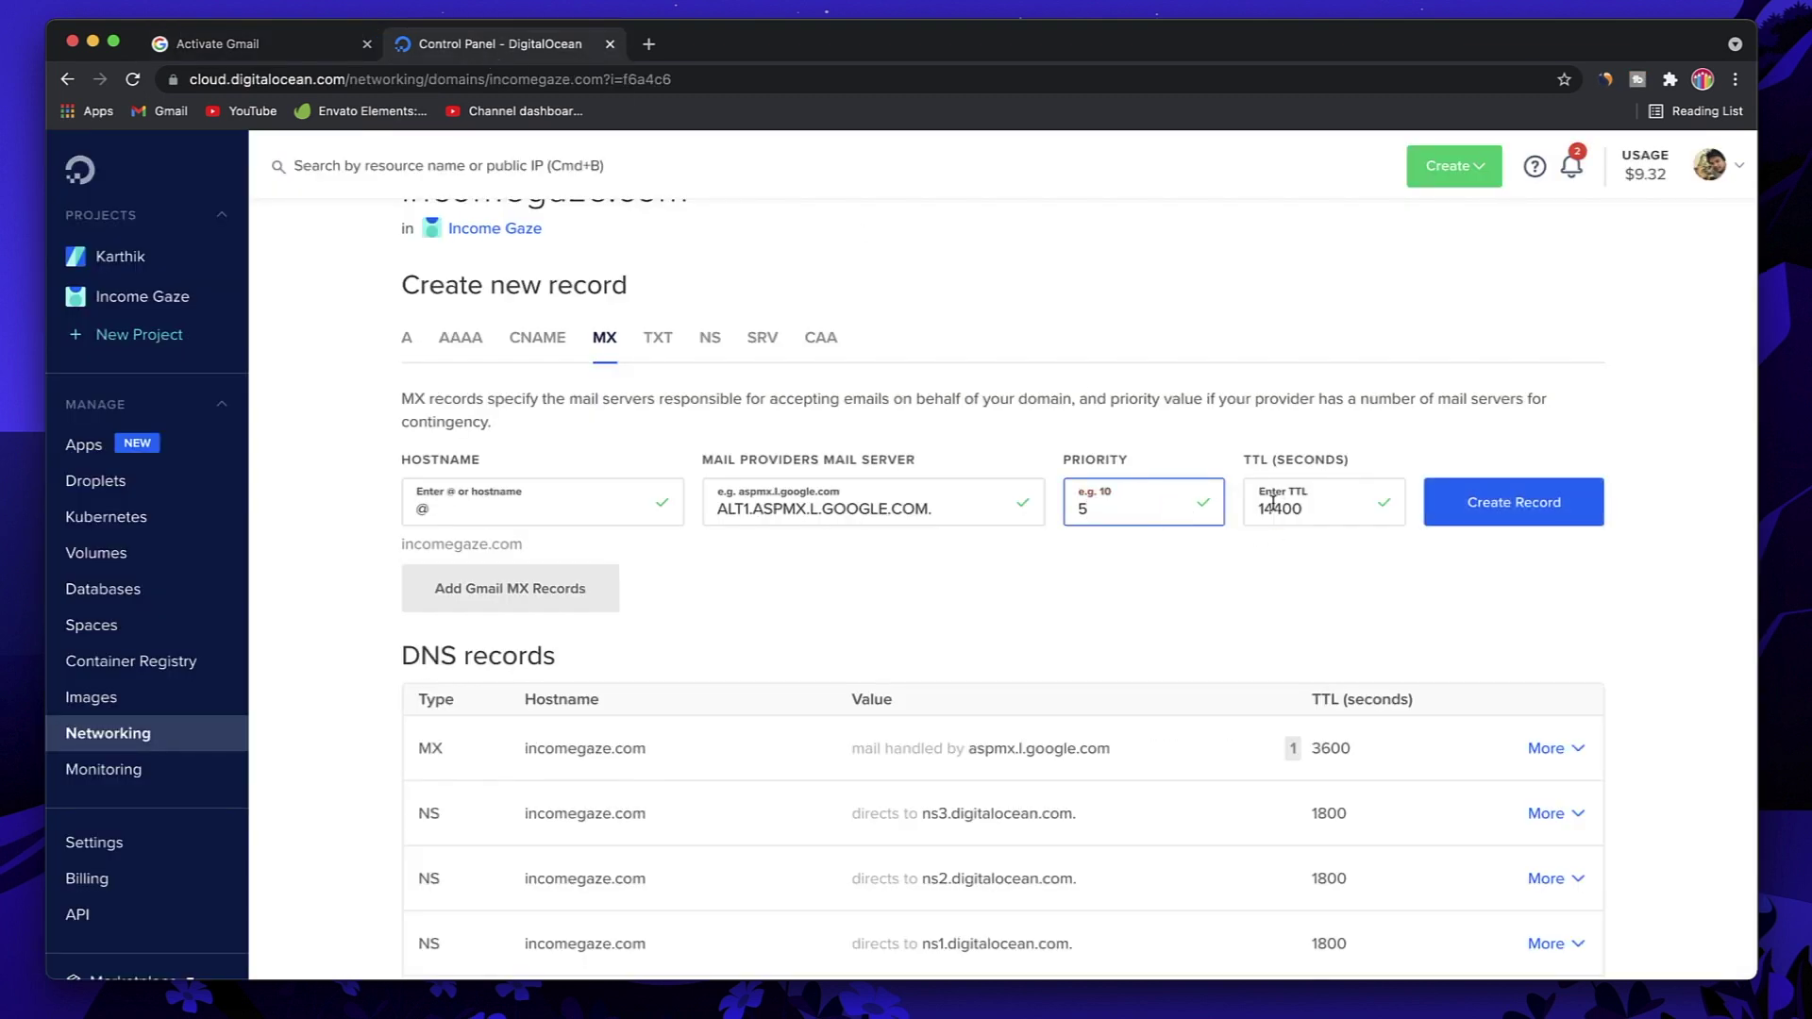
pyautogui.doubleClick(1272, 508)
pyautogui.write('3600')
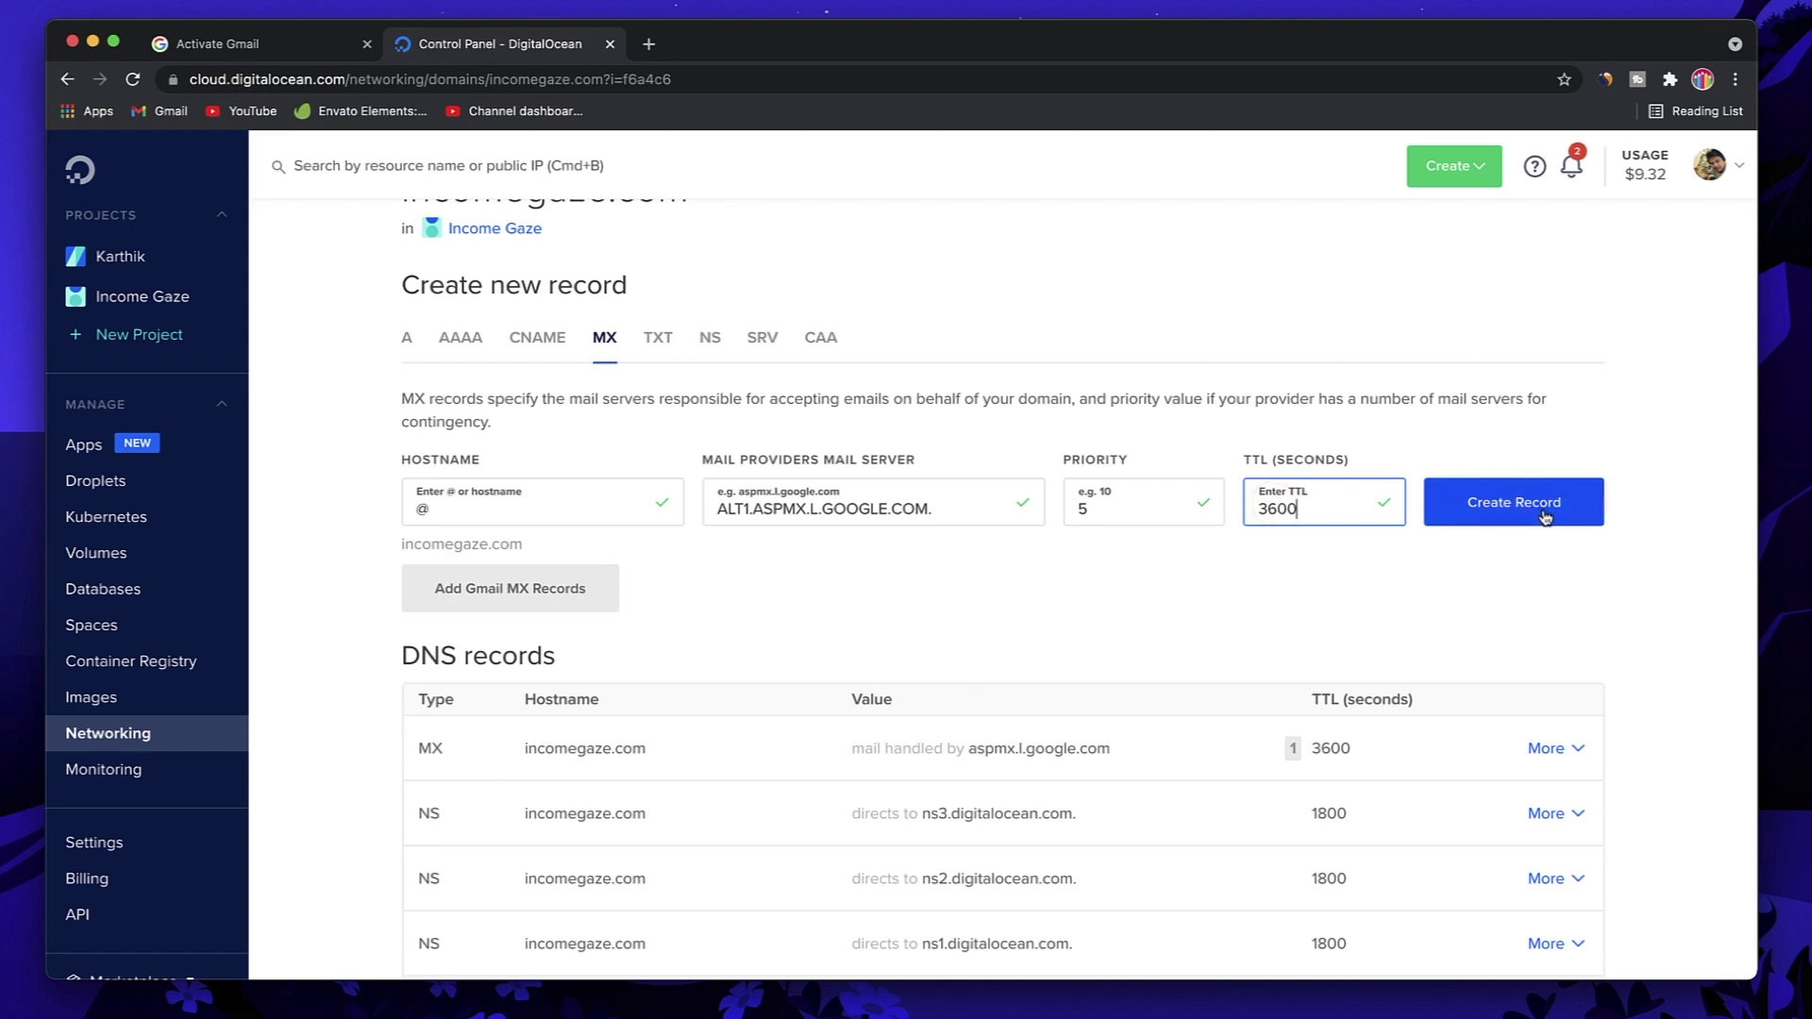
pyautogui.click(1545, 517)
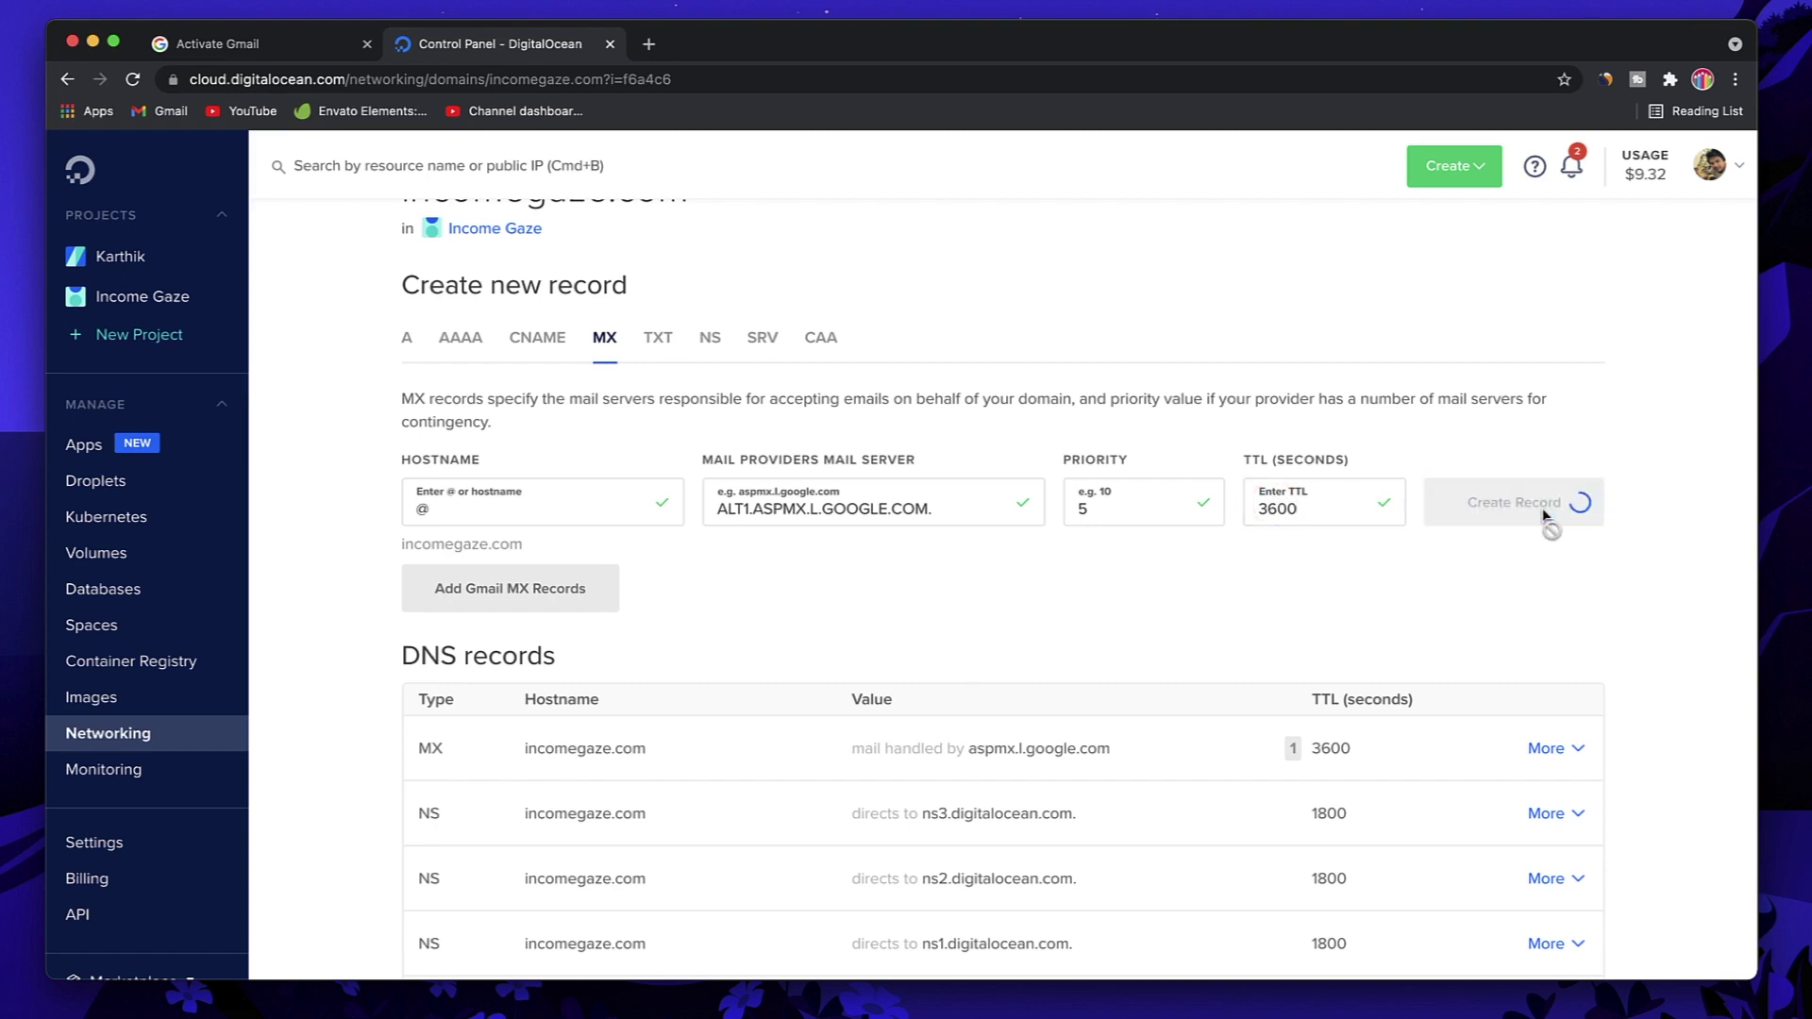
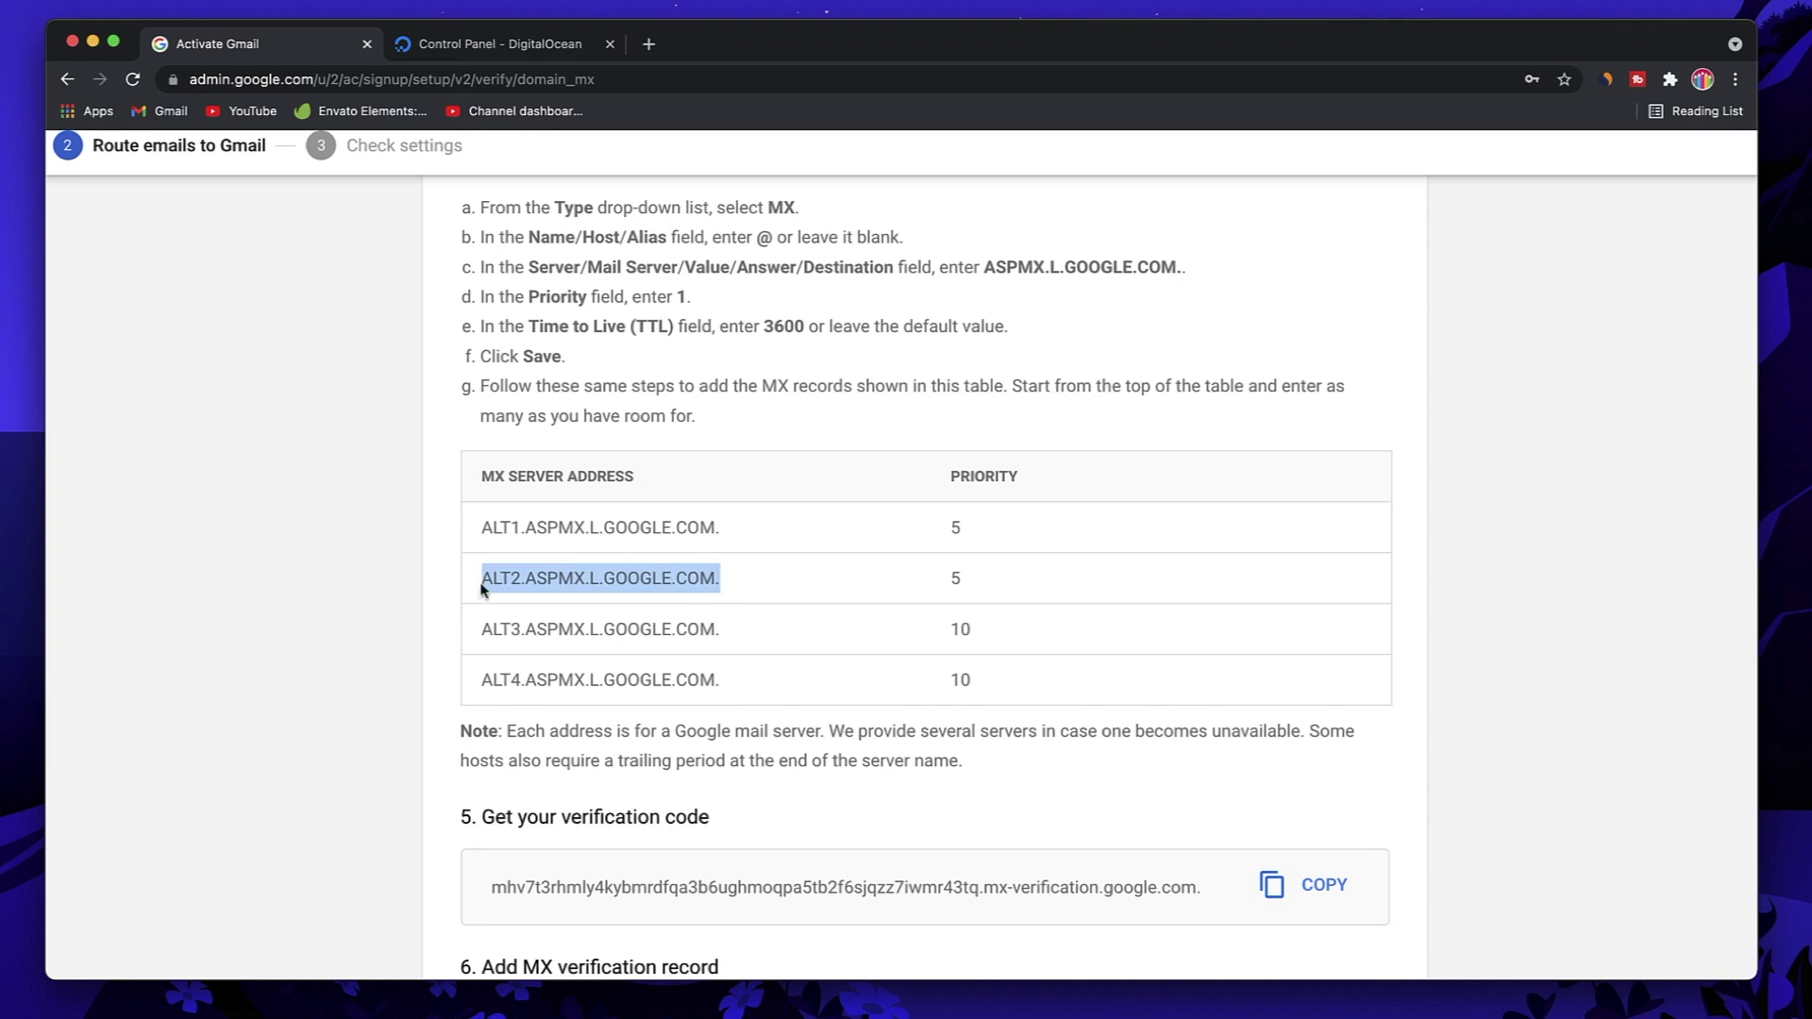
# Step: Add an @ MX record for ALT2.ASPMX.L.GOOGLE.COM. with priority 5 and TTL 3600
pyautogui.click(477, 45)
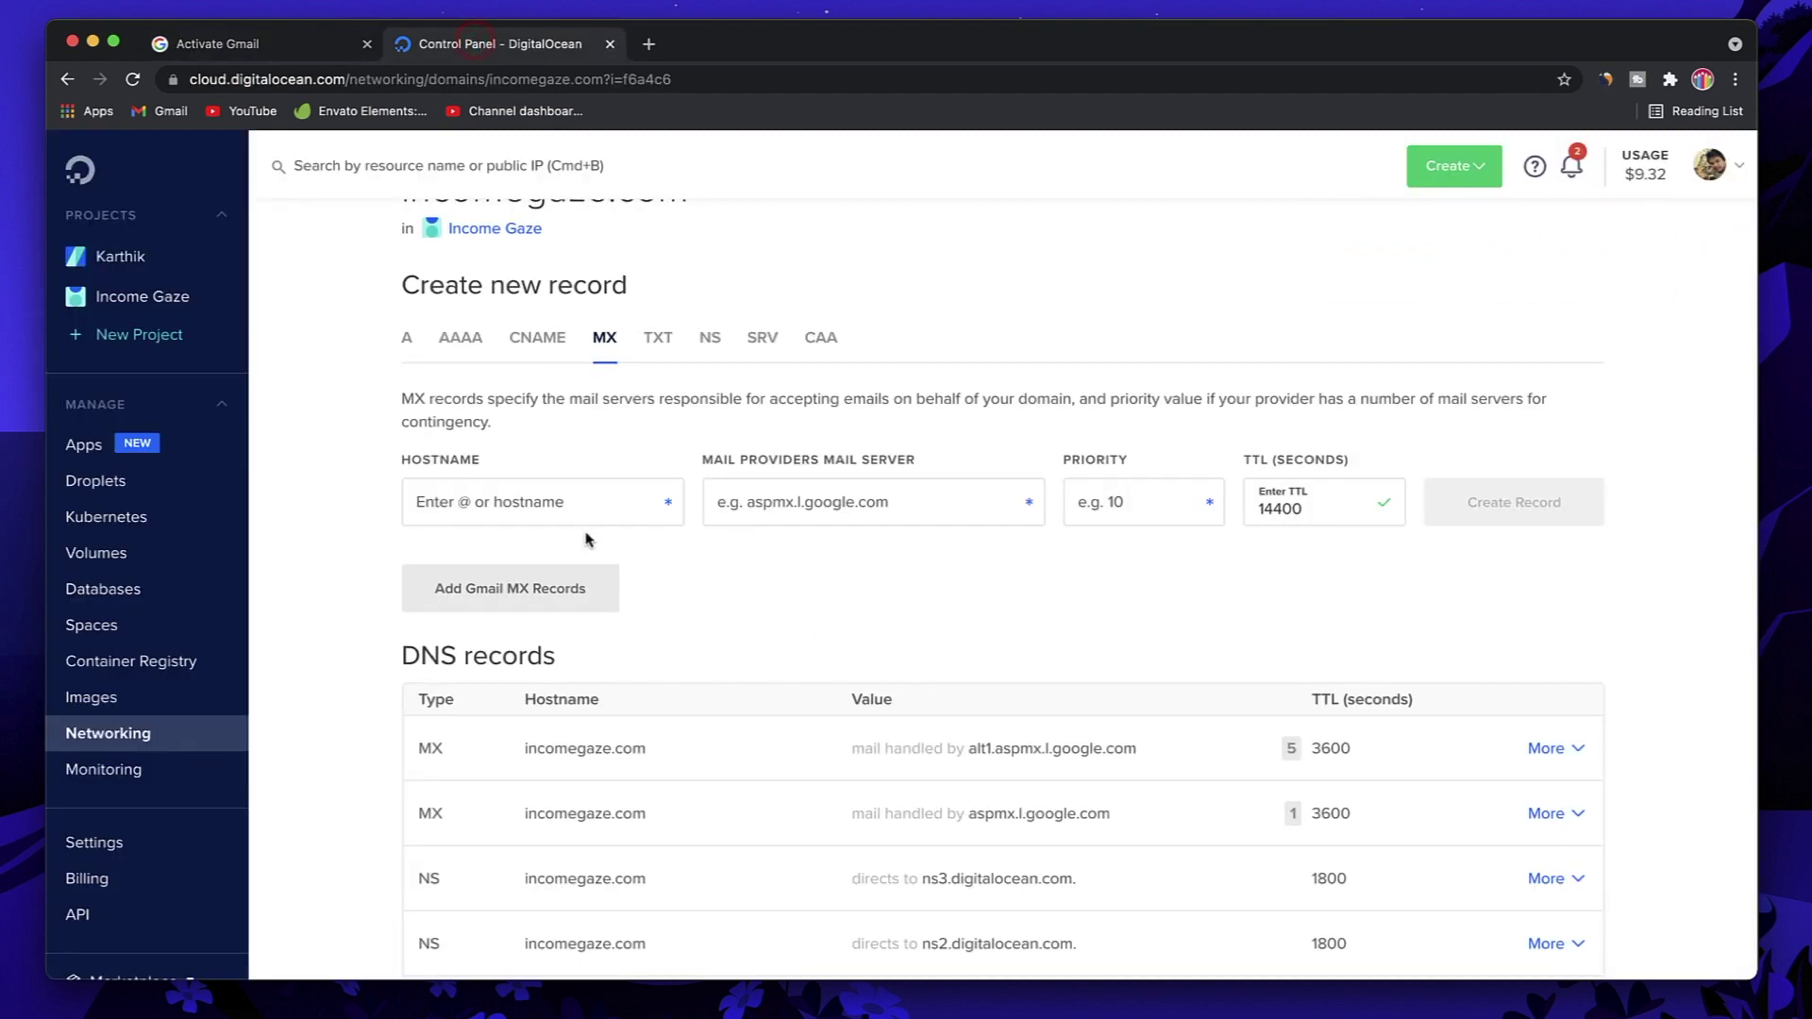
pyautogui.click(543, 498)
pyautogui.write('@')
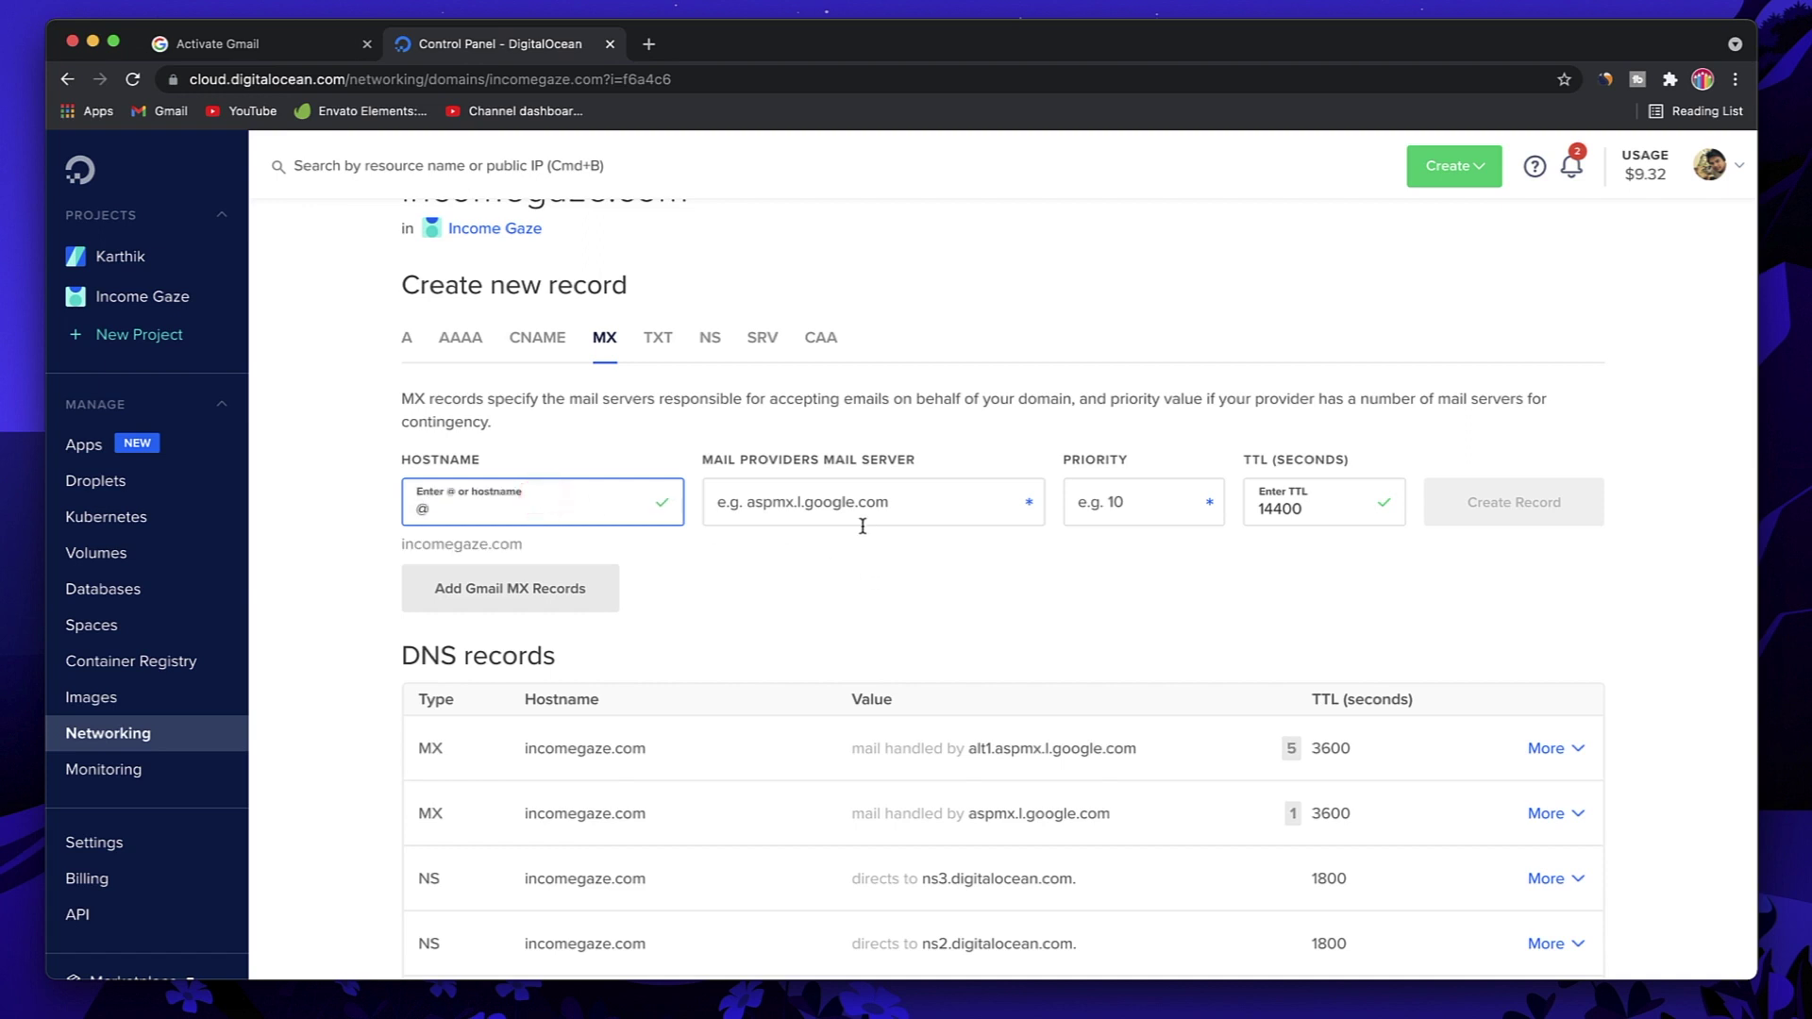
pyautogui.click(858, 520)
pyautogui.write('ALT2.ASPMX.L.GOOGLE.COM.')
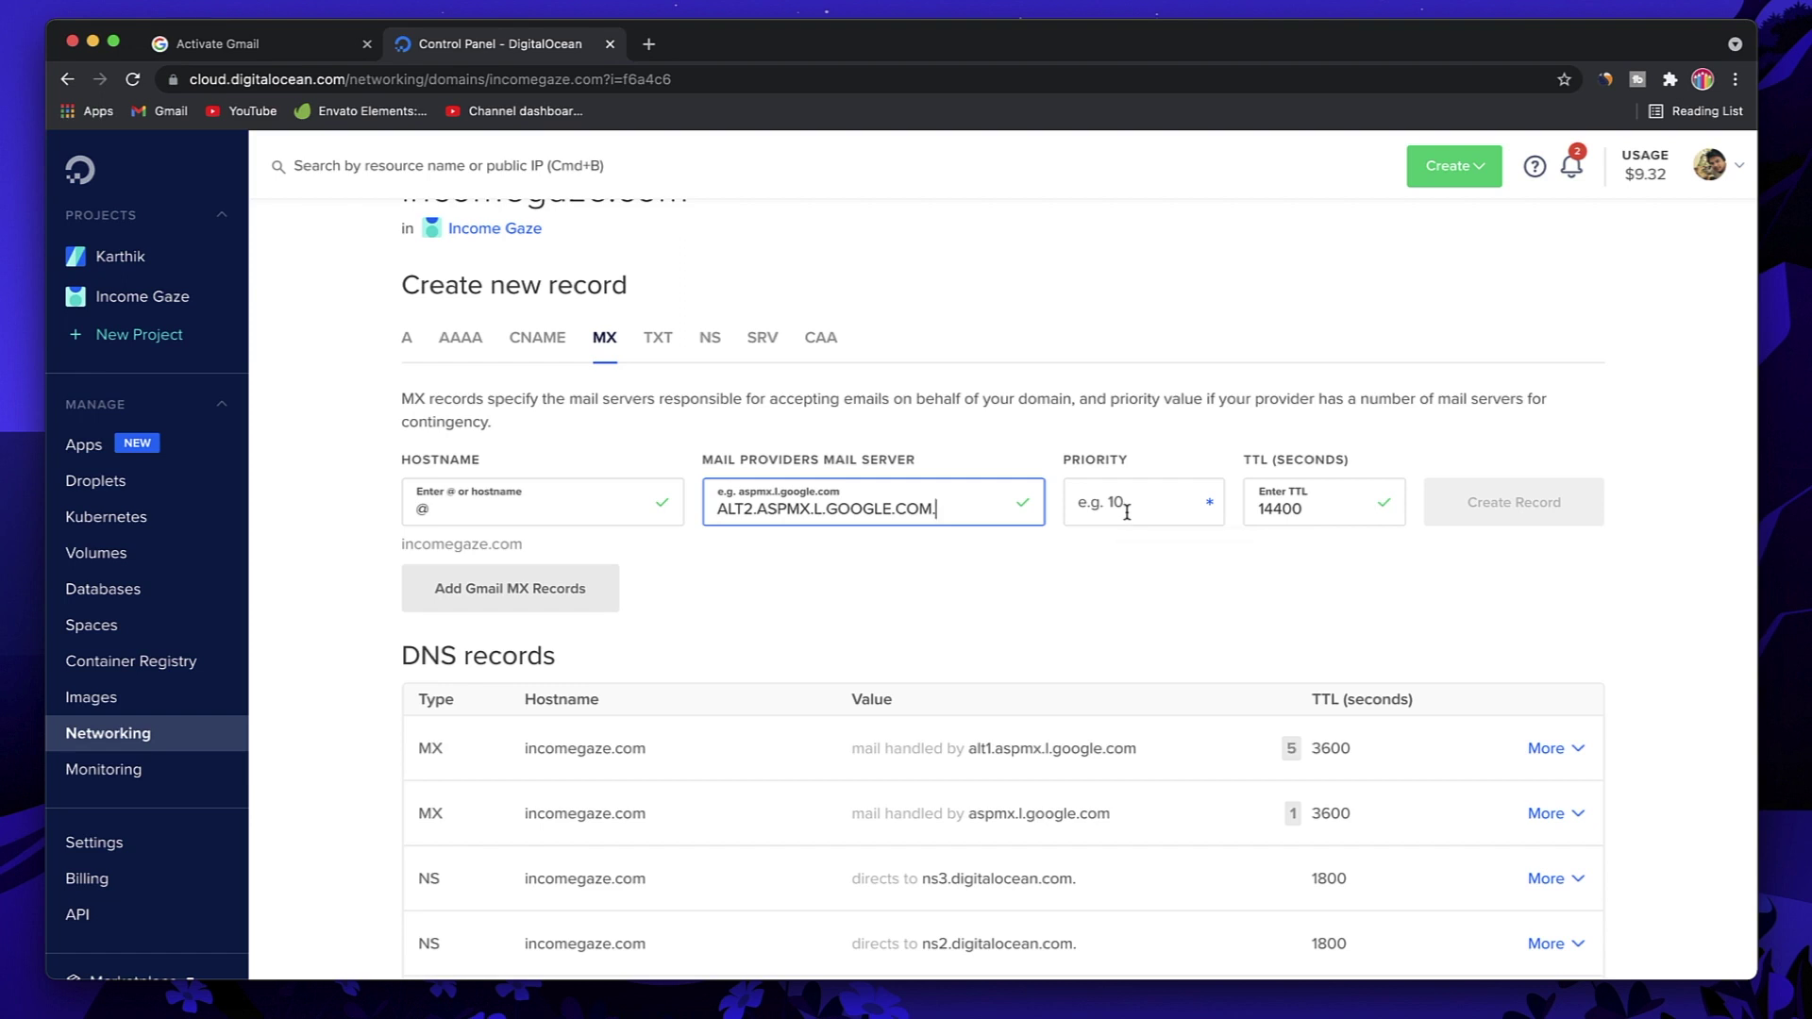
pyautogui.click(1126, 513)
pyautogui.write('5')
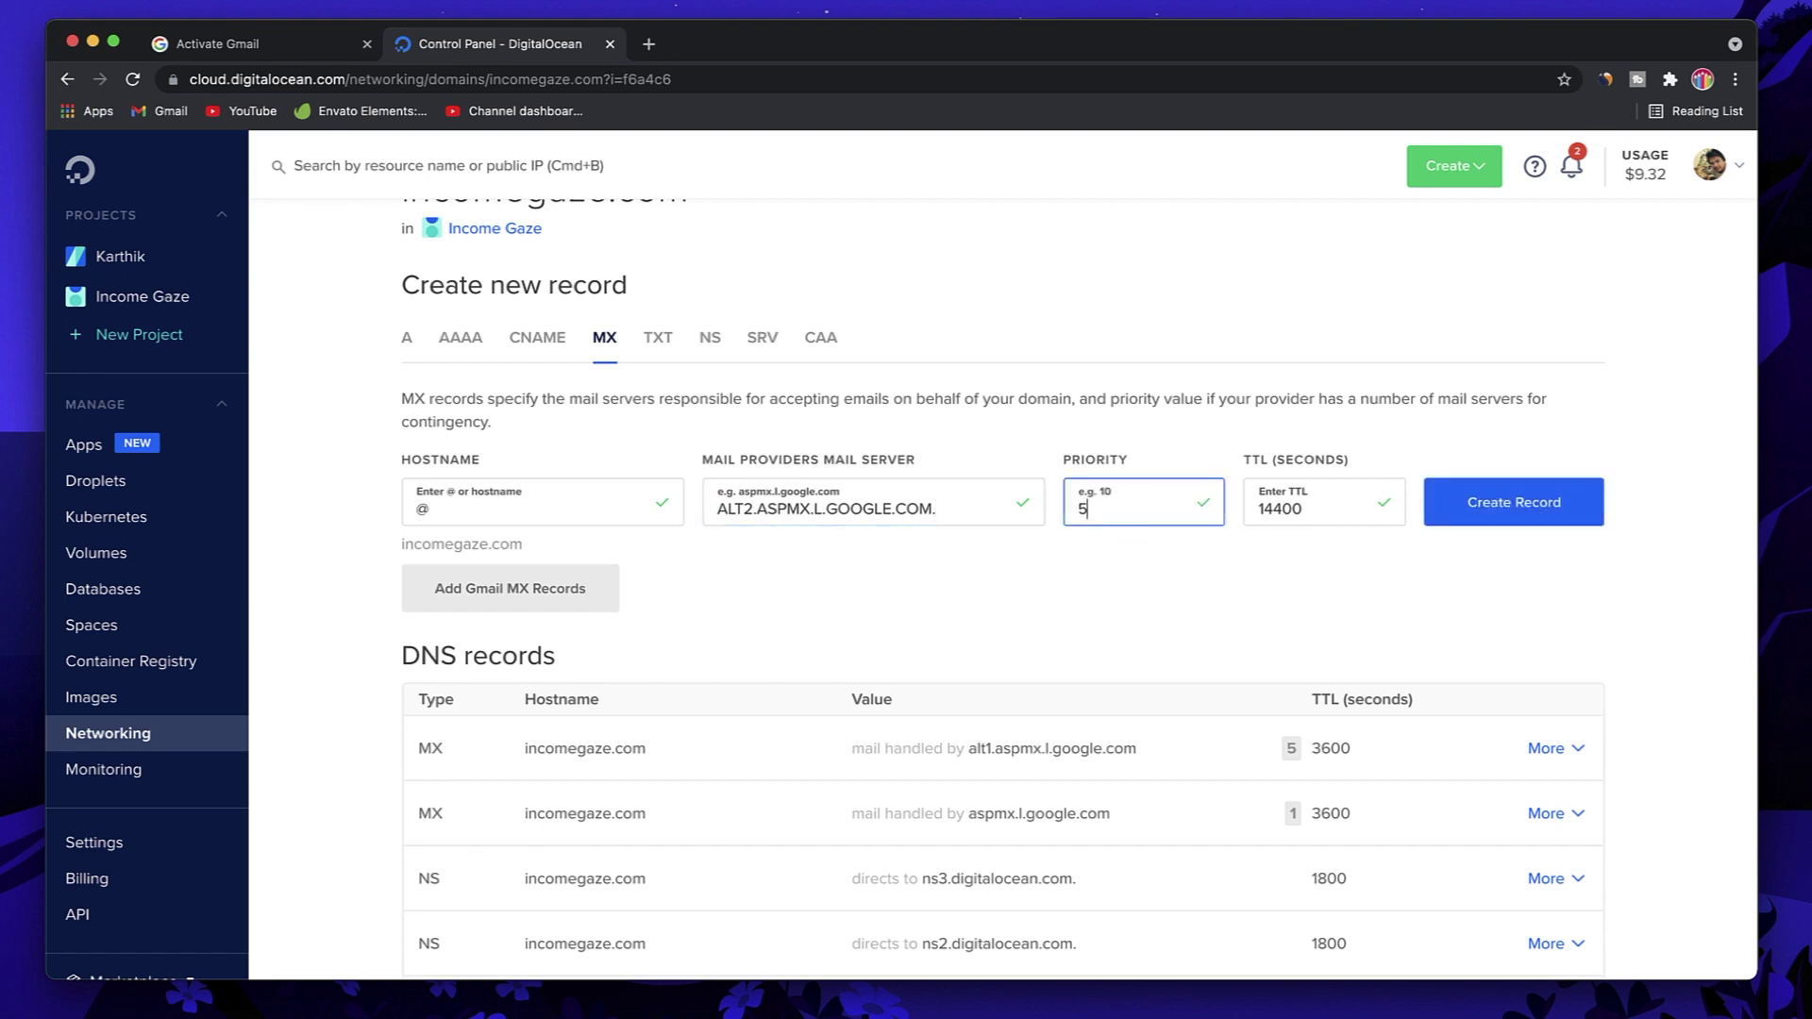
pyautogui.click(292, 43)
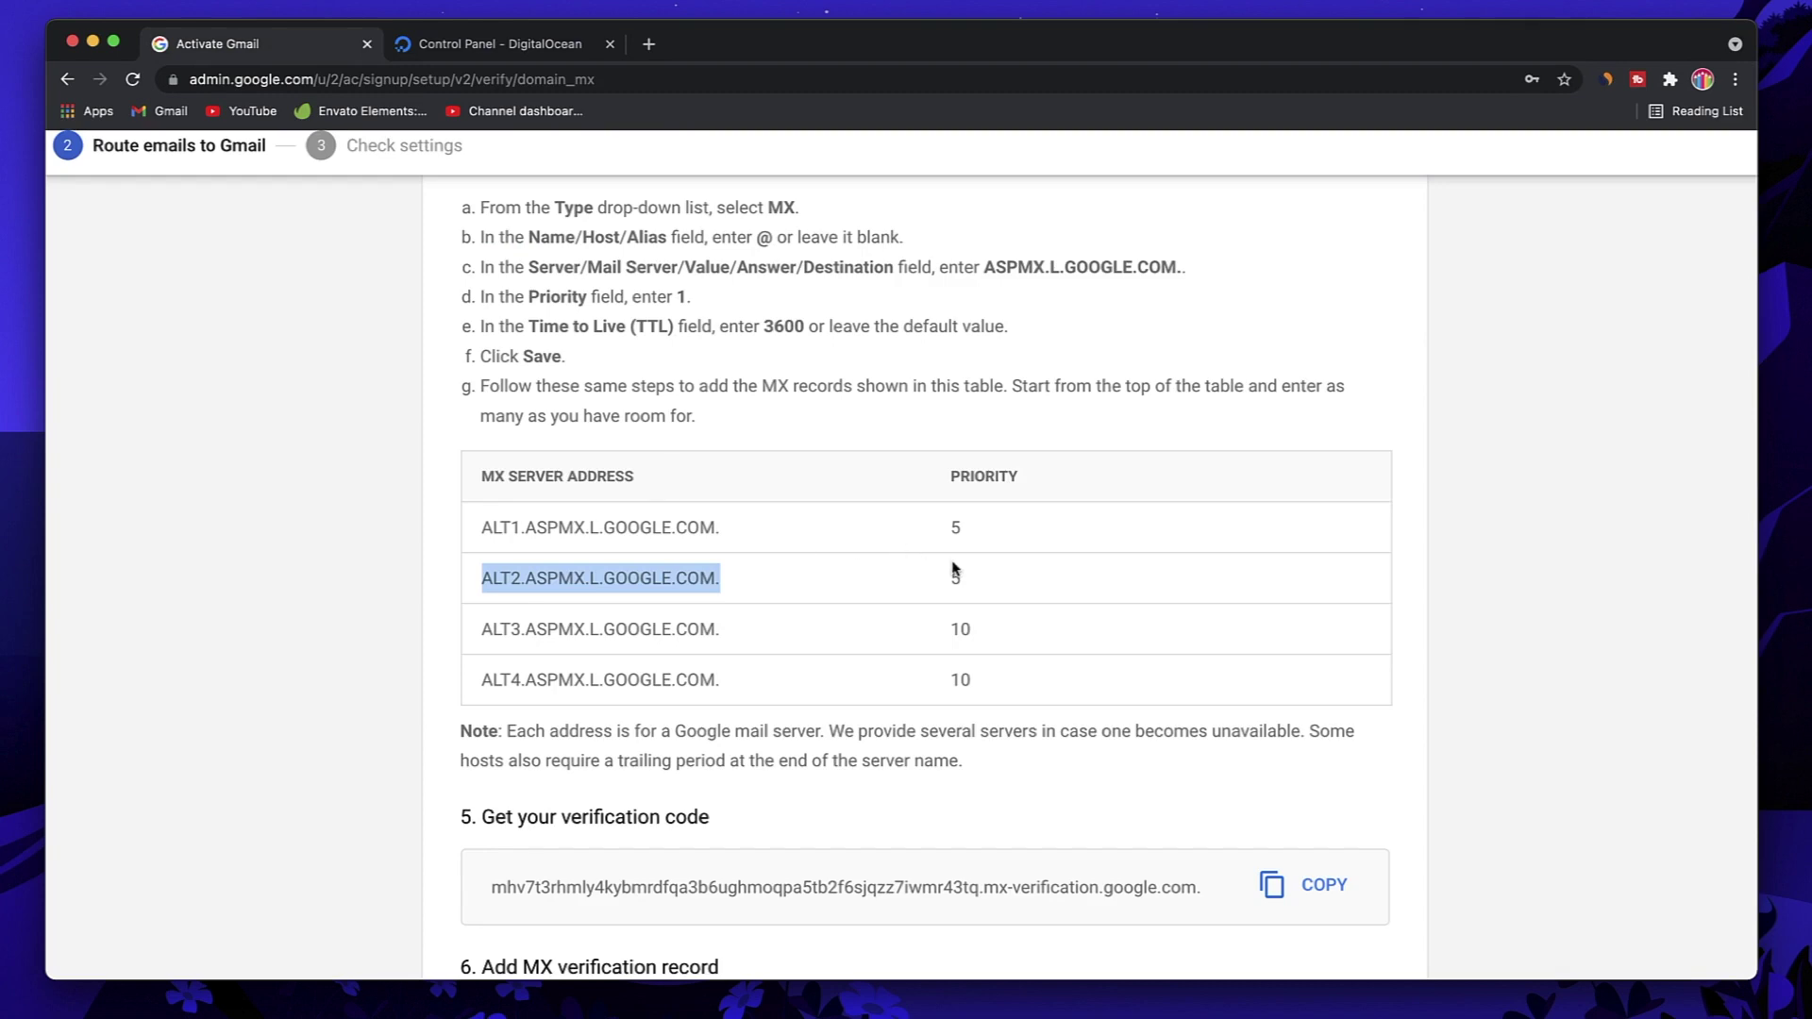
pyautogui.click(446, 49)
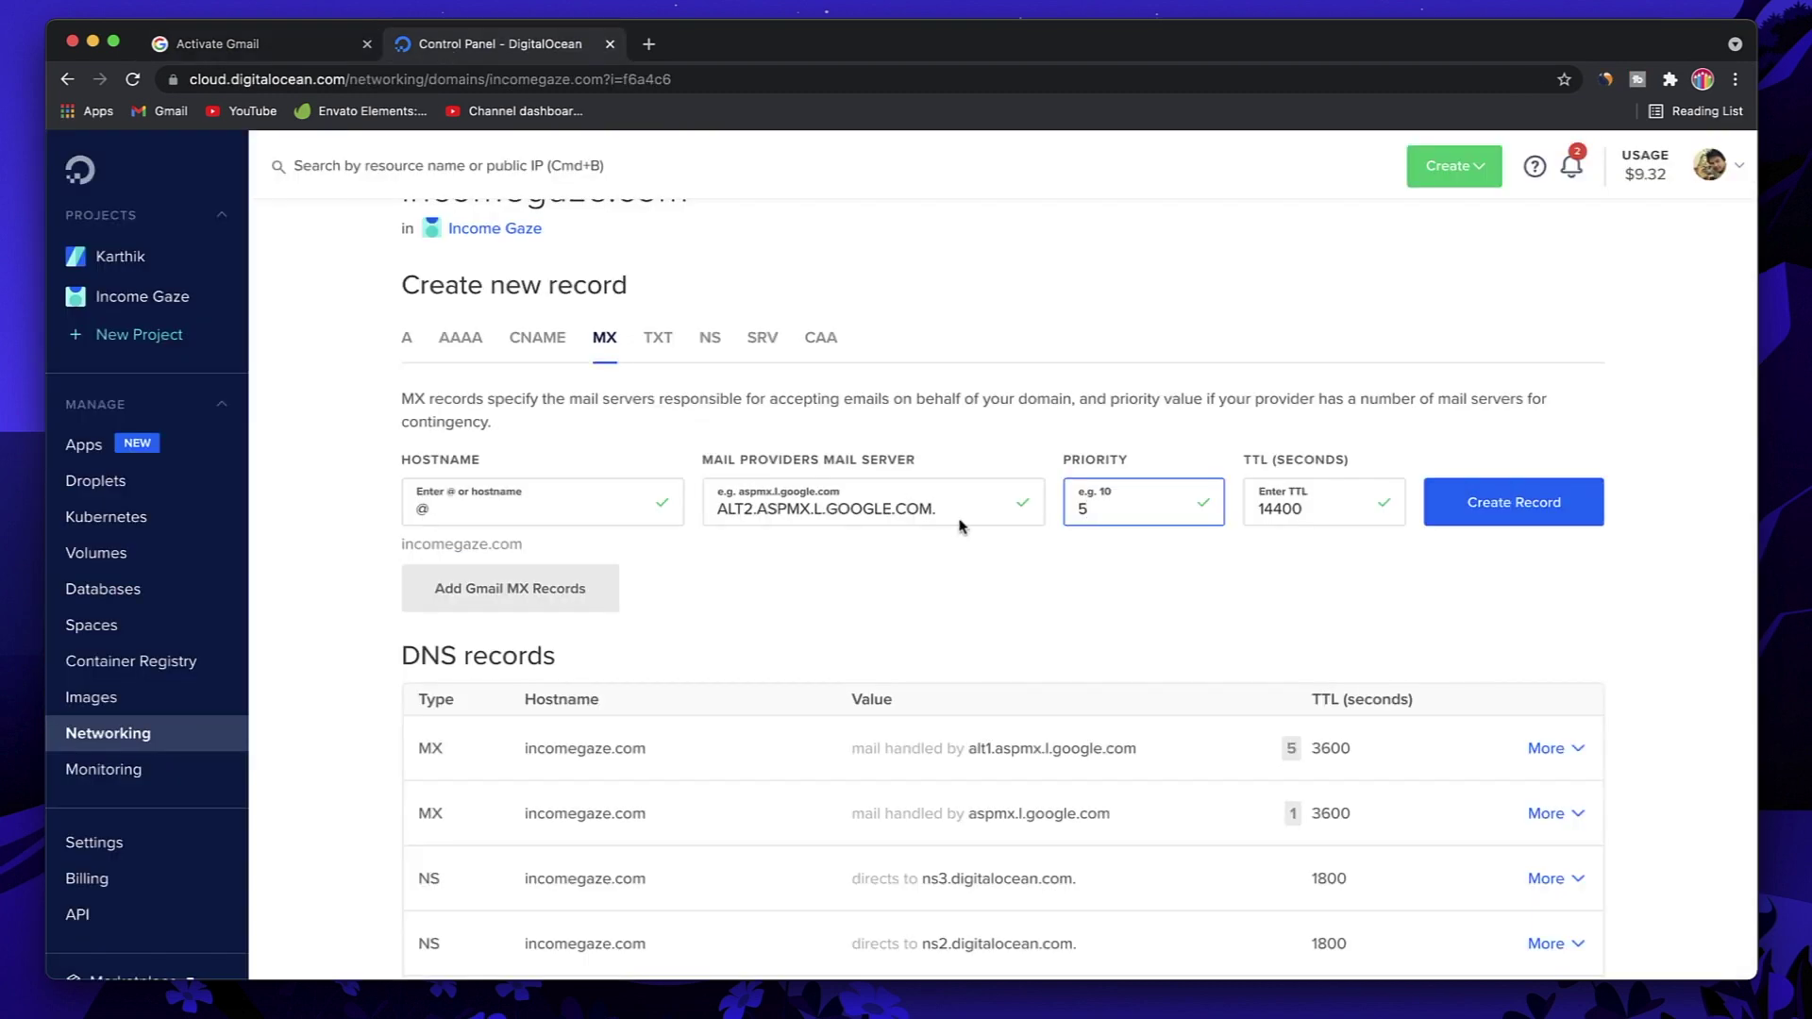
pyautogui.doubleClick(1281, 511)
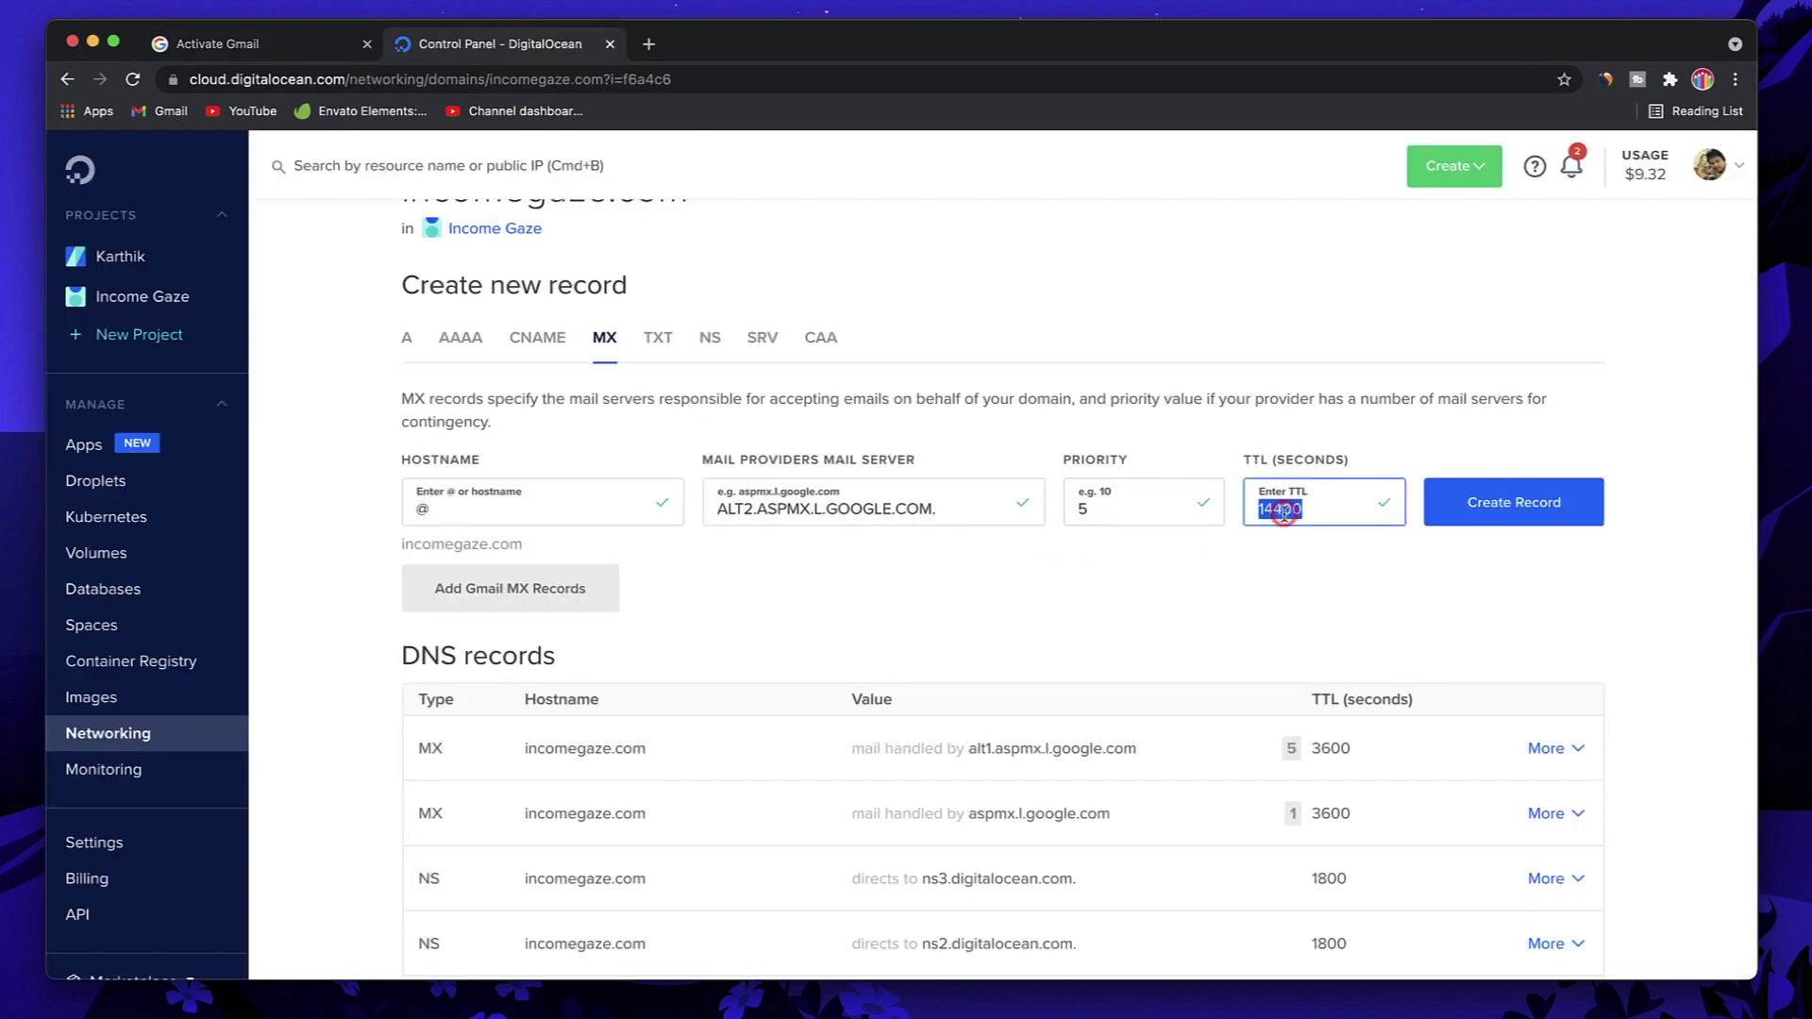
pyautogui.write('3600')
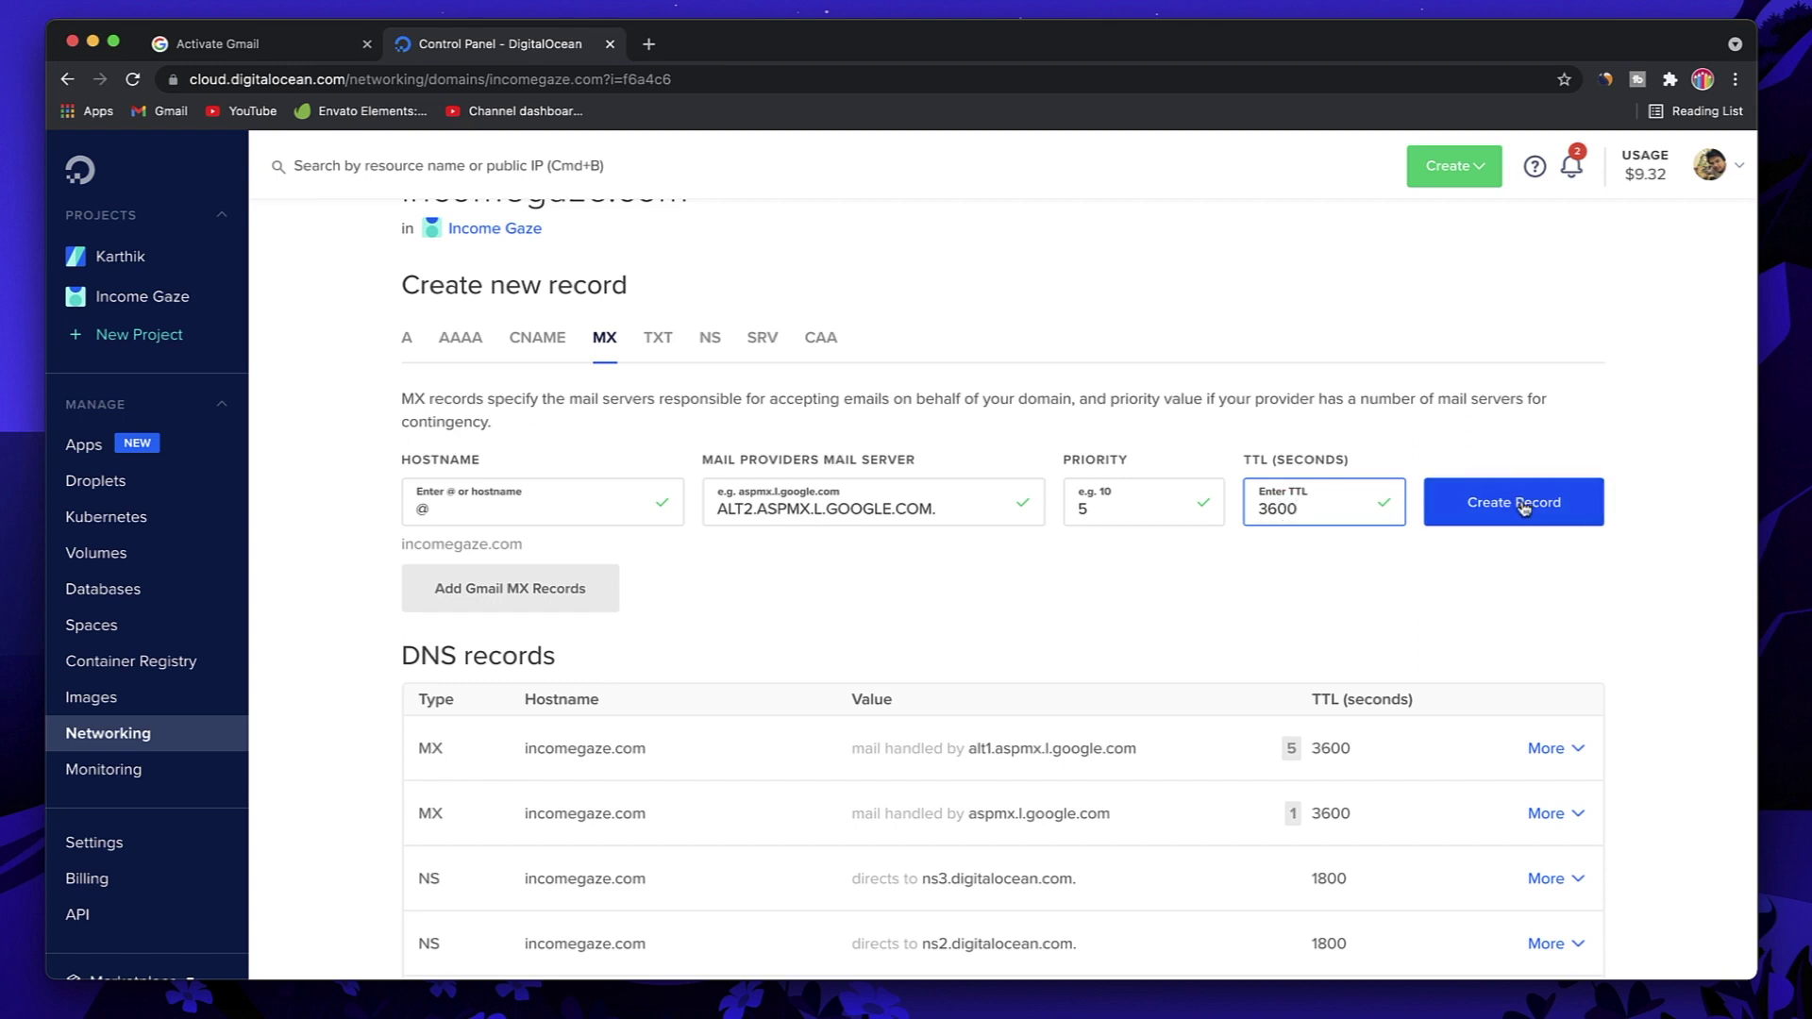
pyautogui.press('Return')
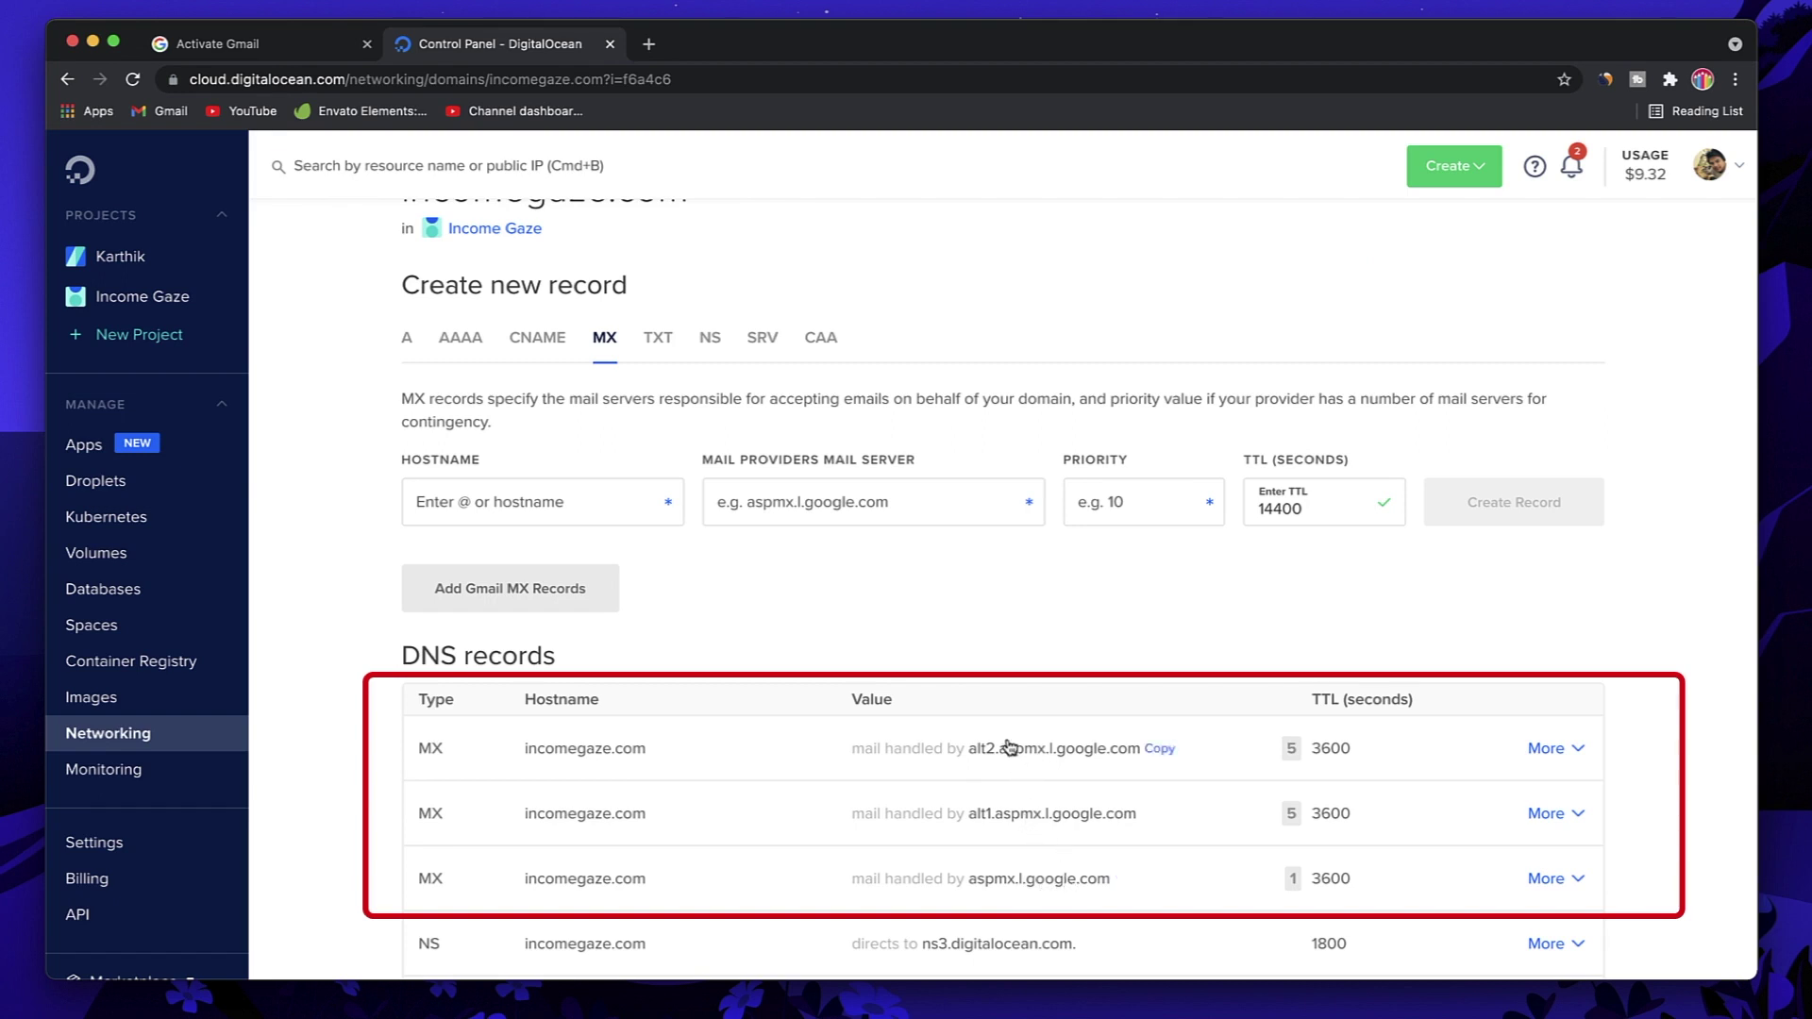
# Step: Copy ALT3 from Google's table and create an @ MX record for it with priority 10
pyautogui.click(263, 45)
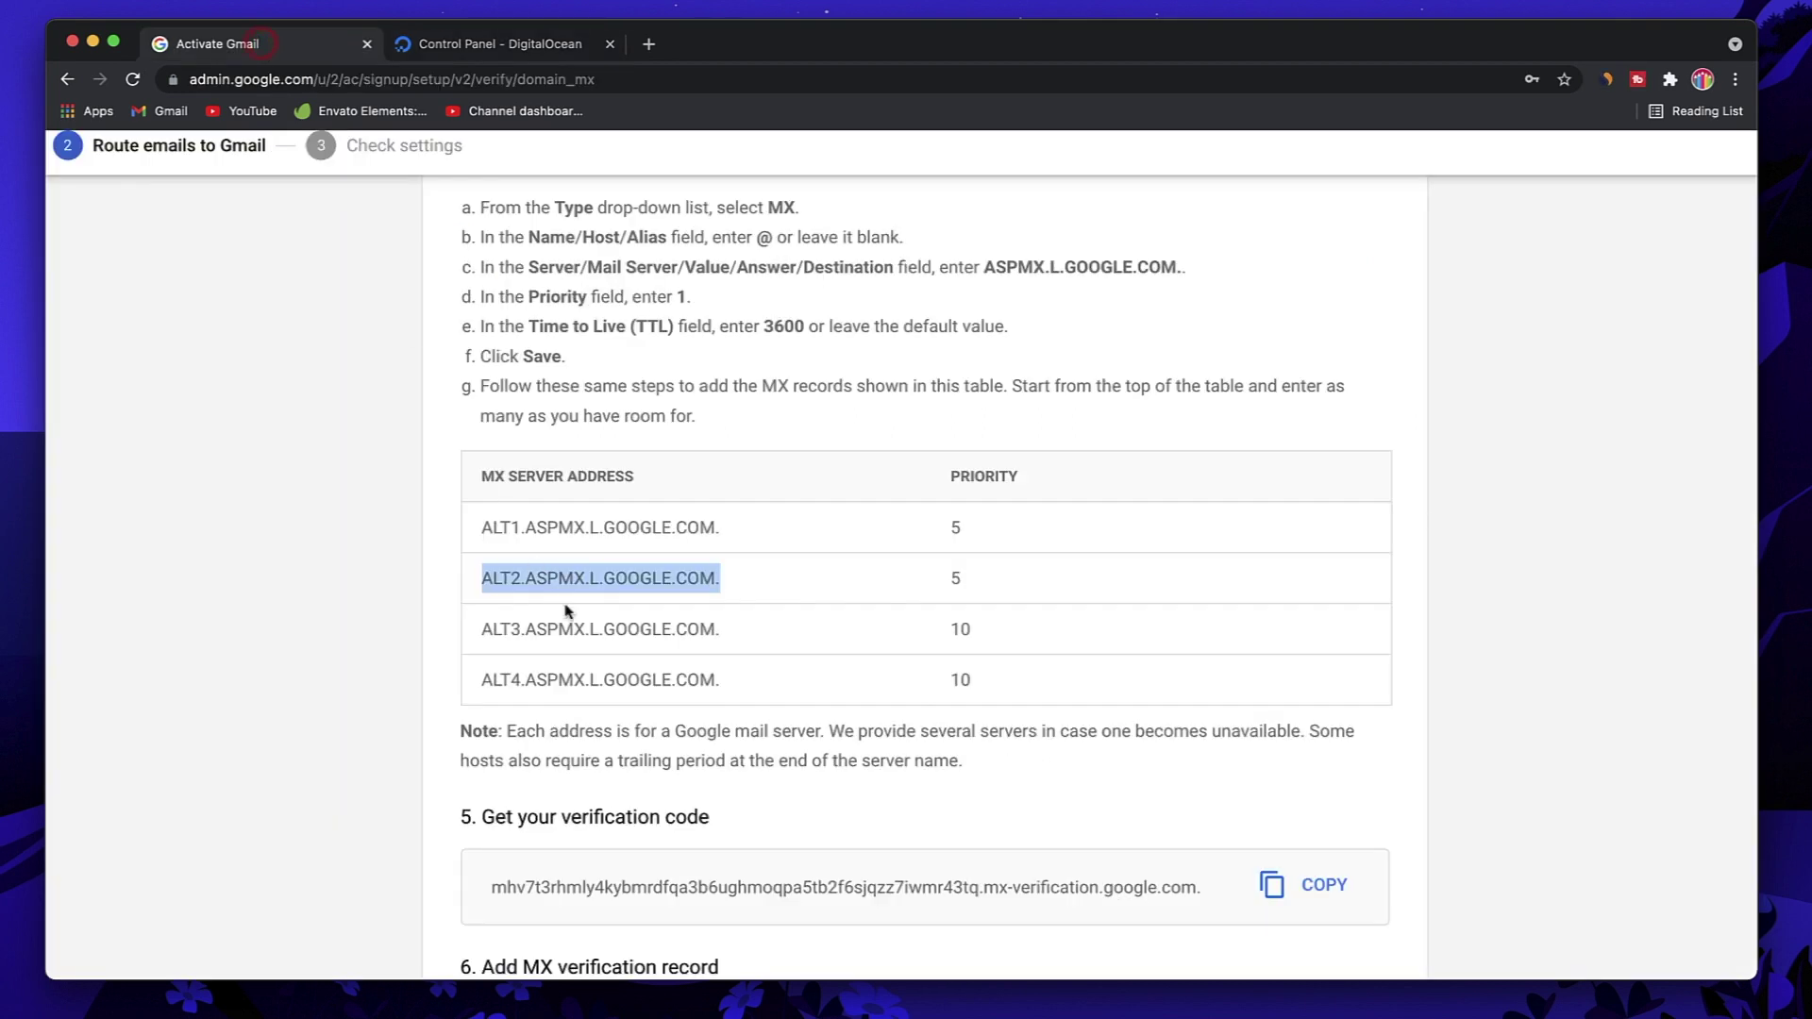
pyautogui.moveTo(733, 635); pyautogui.dragTo(481, 629)
pyautogui.press('super+c')
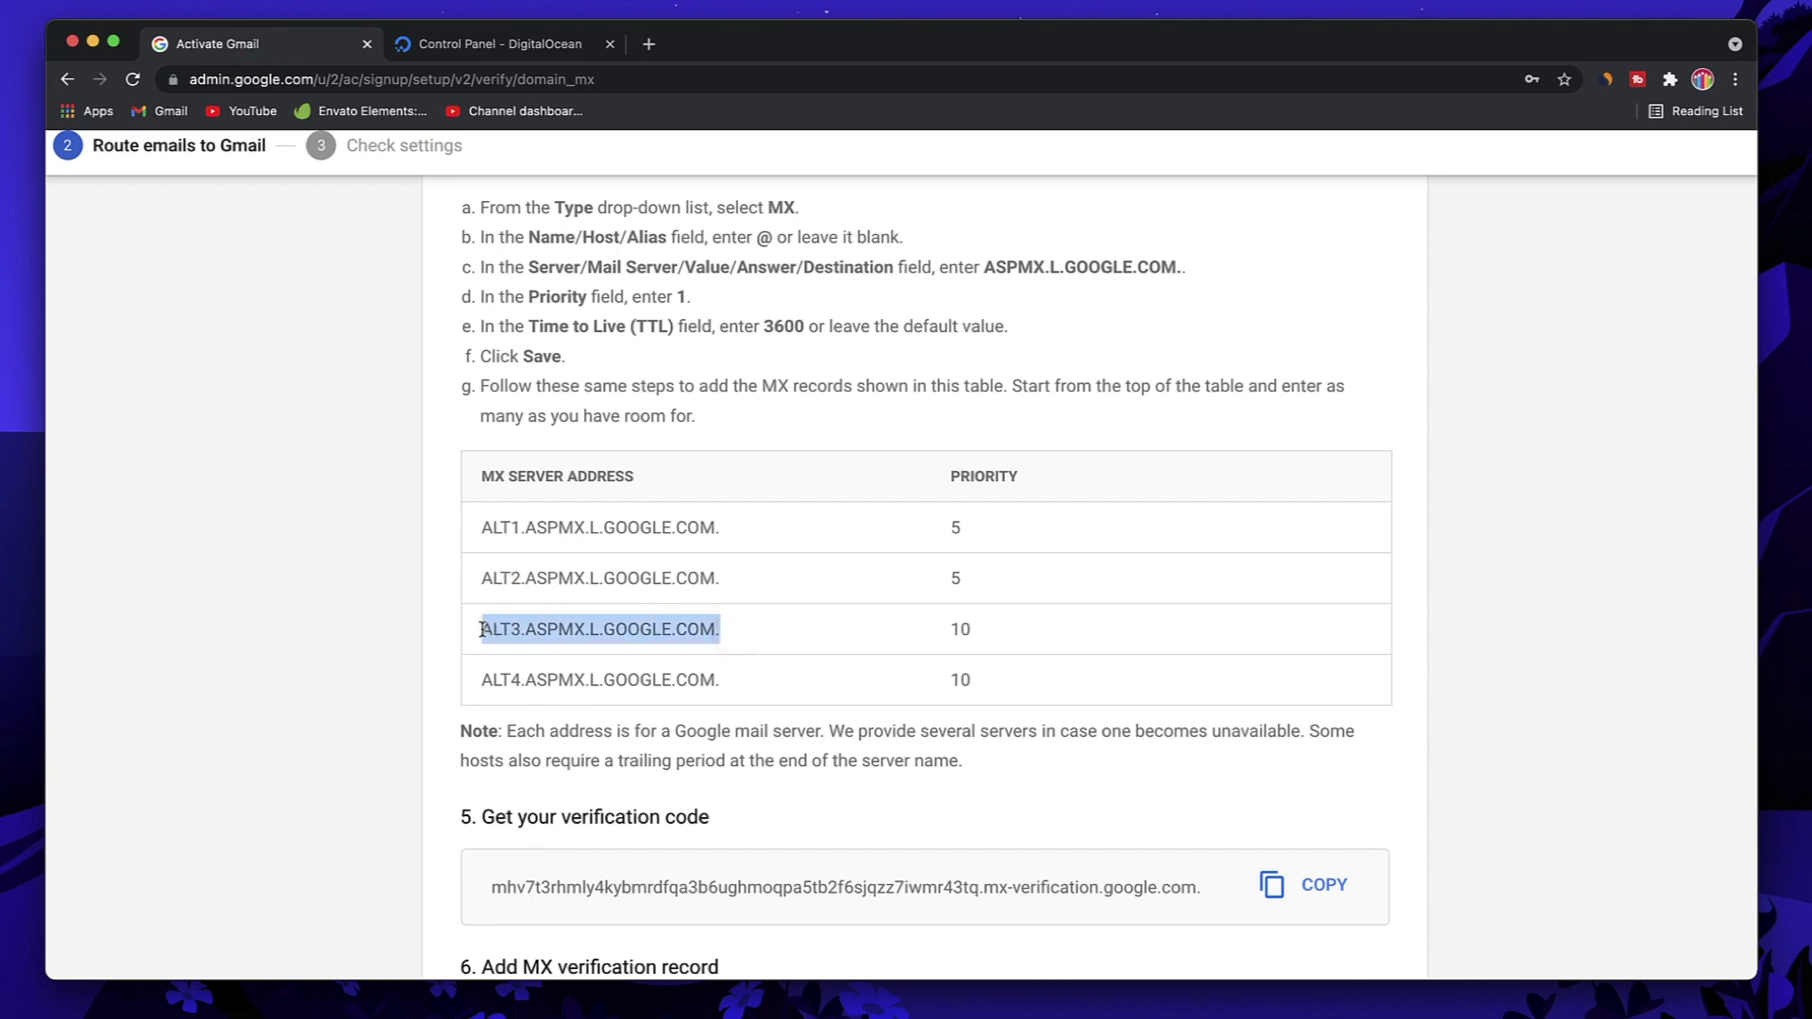
pyautogui.click(483, 47)
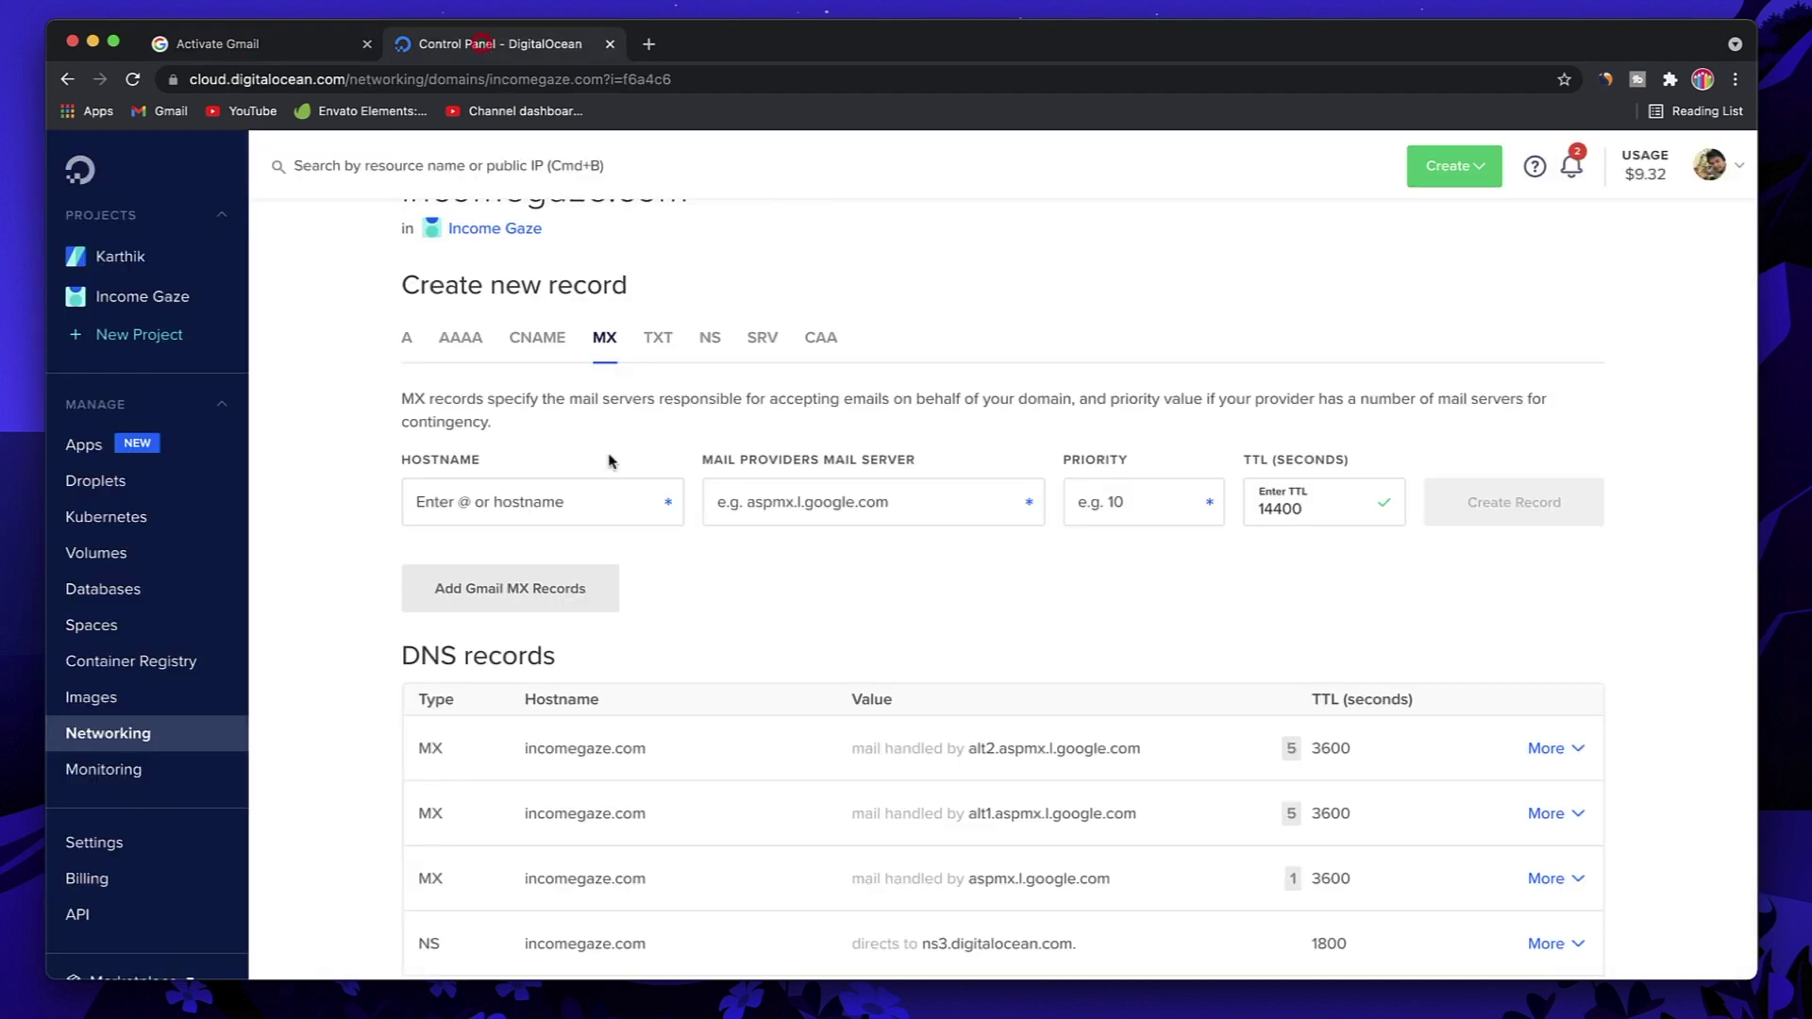
pyautogui.click(540, 485)
pyautogui.write('@')
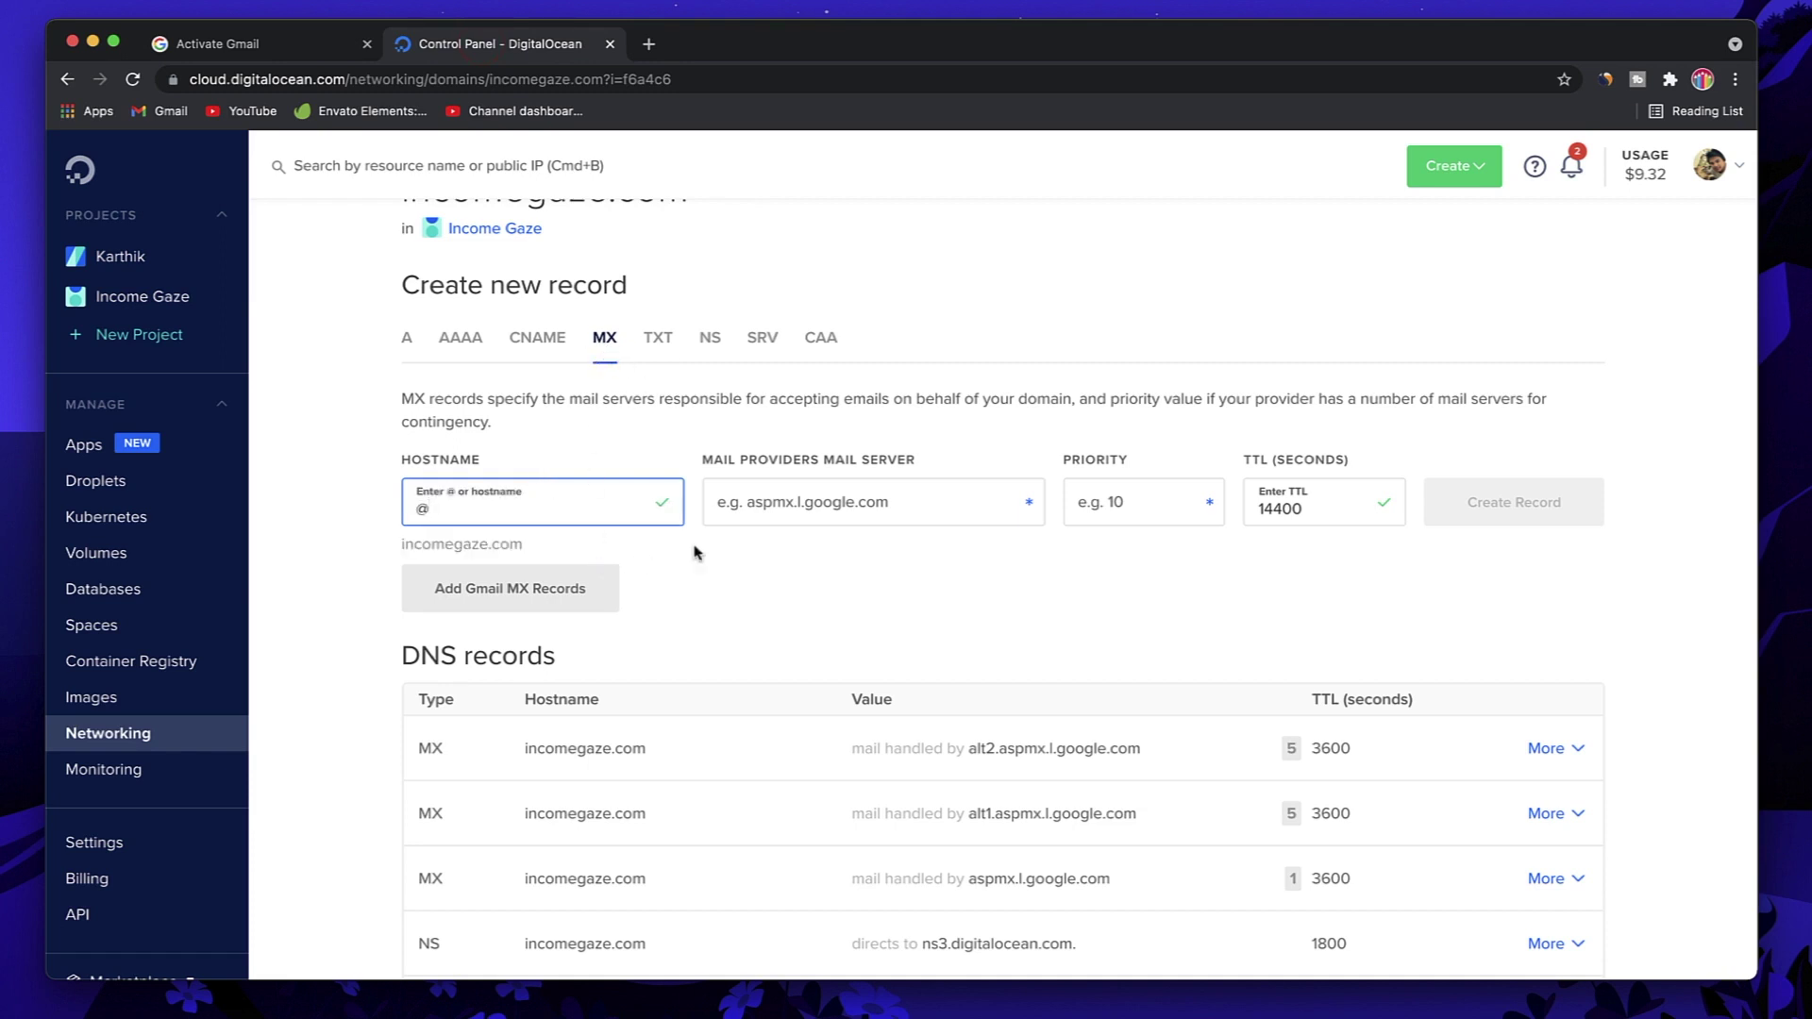
pyautogui.click(806, 506)
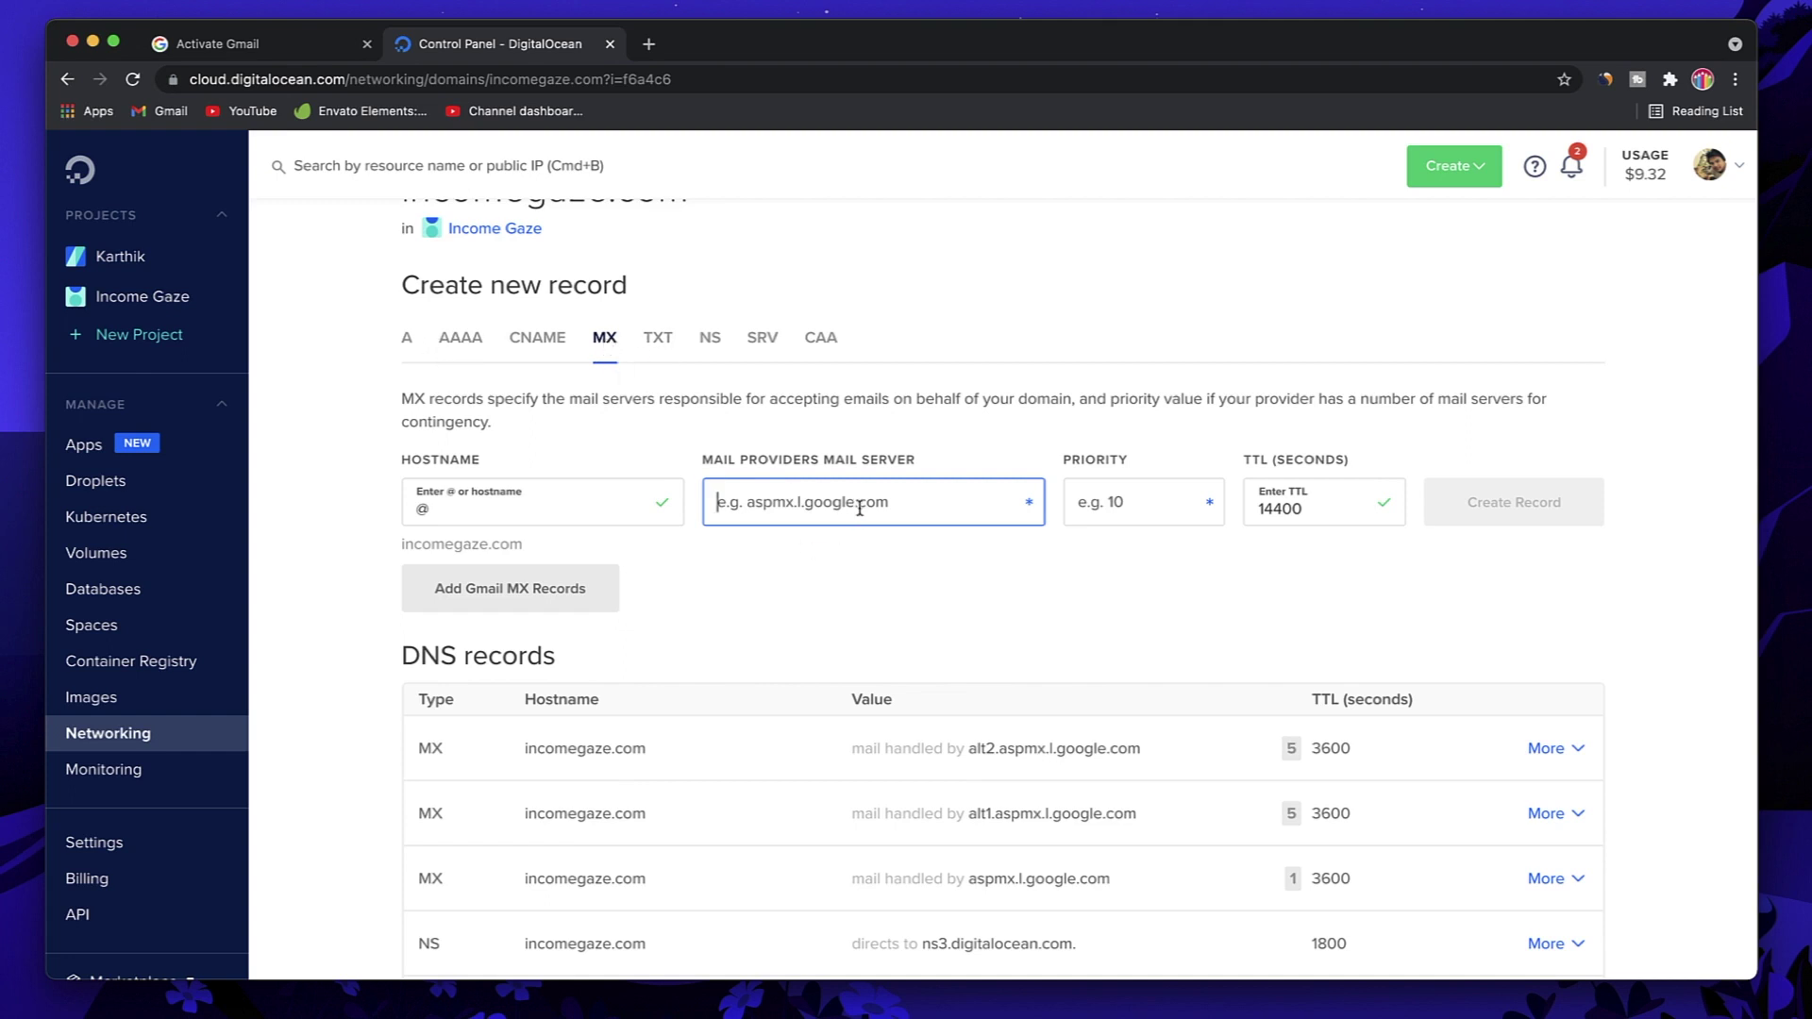
pyautogui.press('super+v')
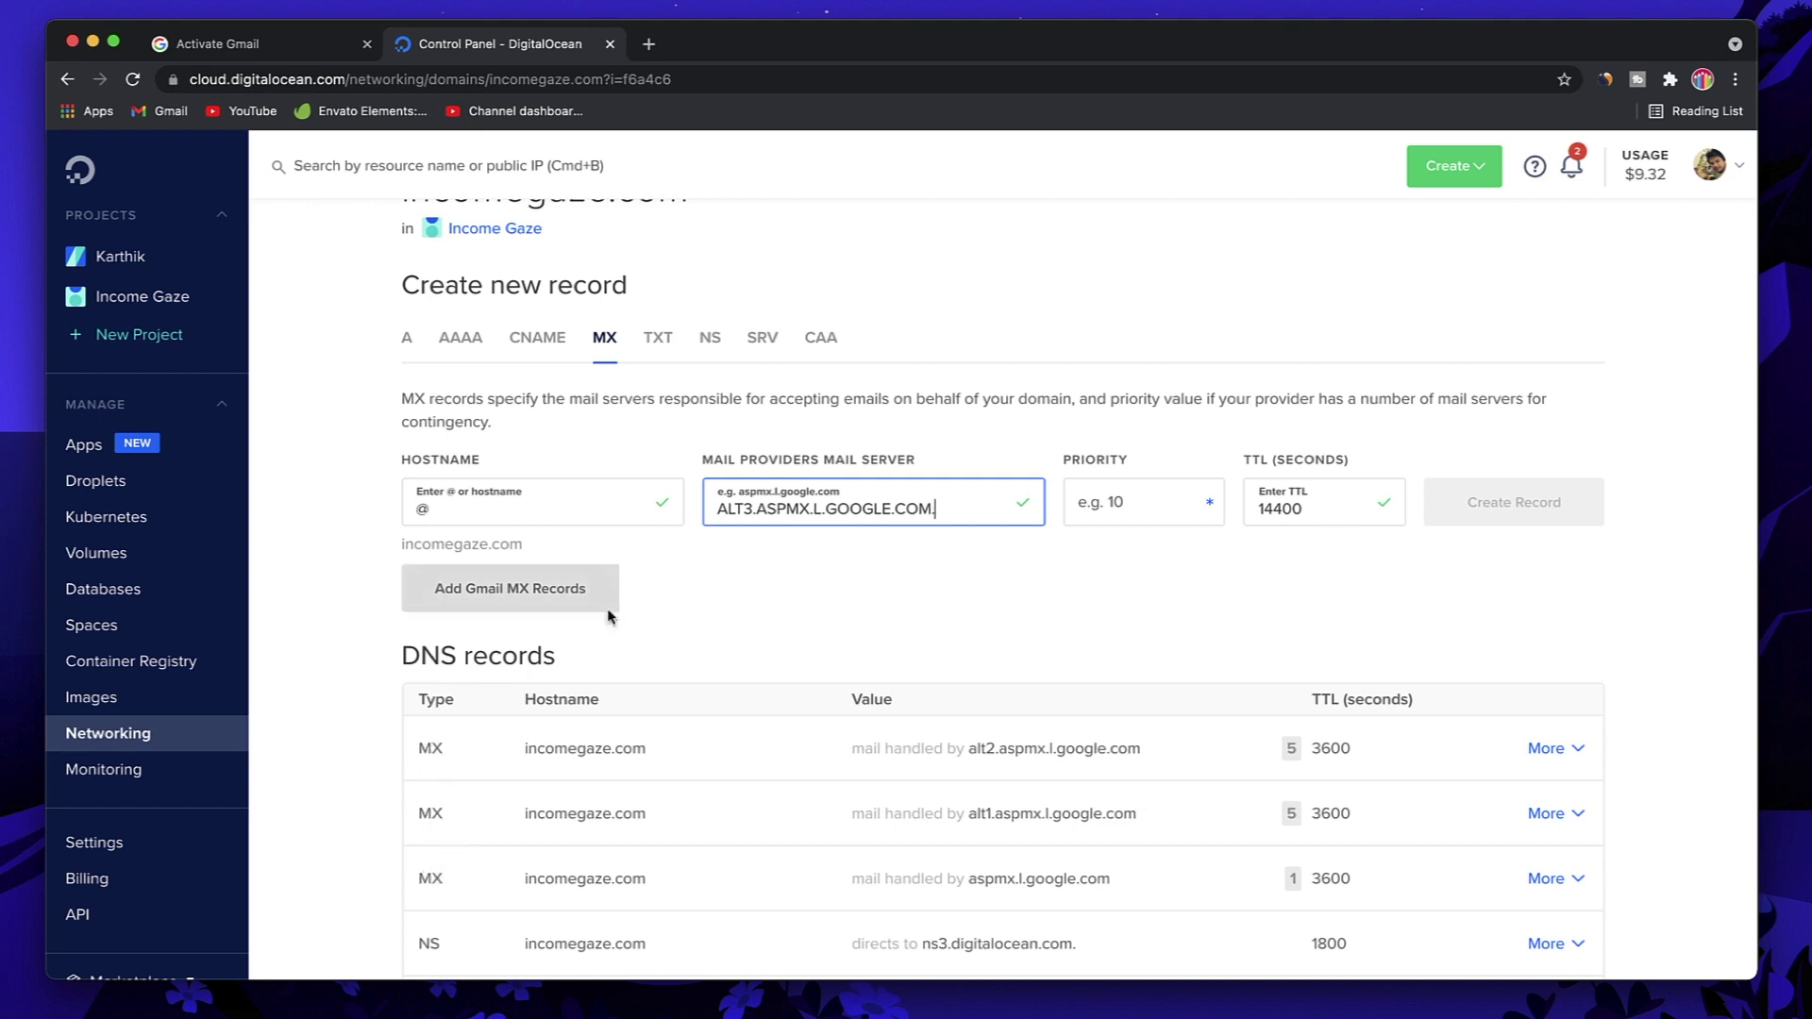
pyautogui.click(1125, 506)
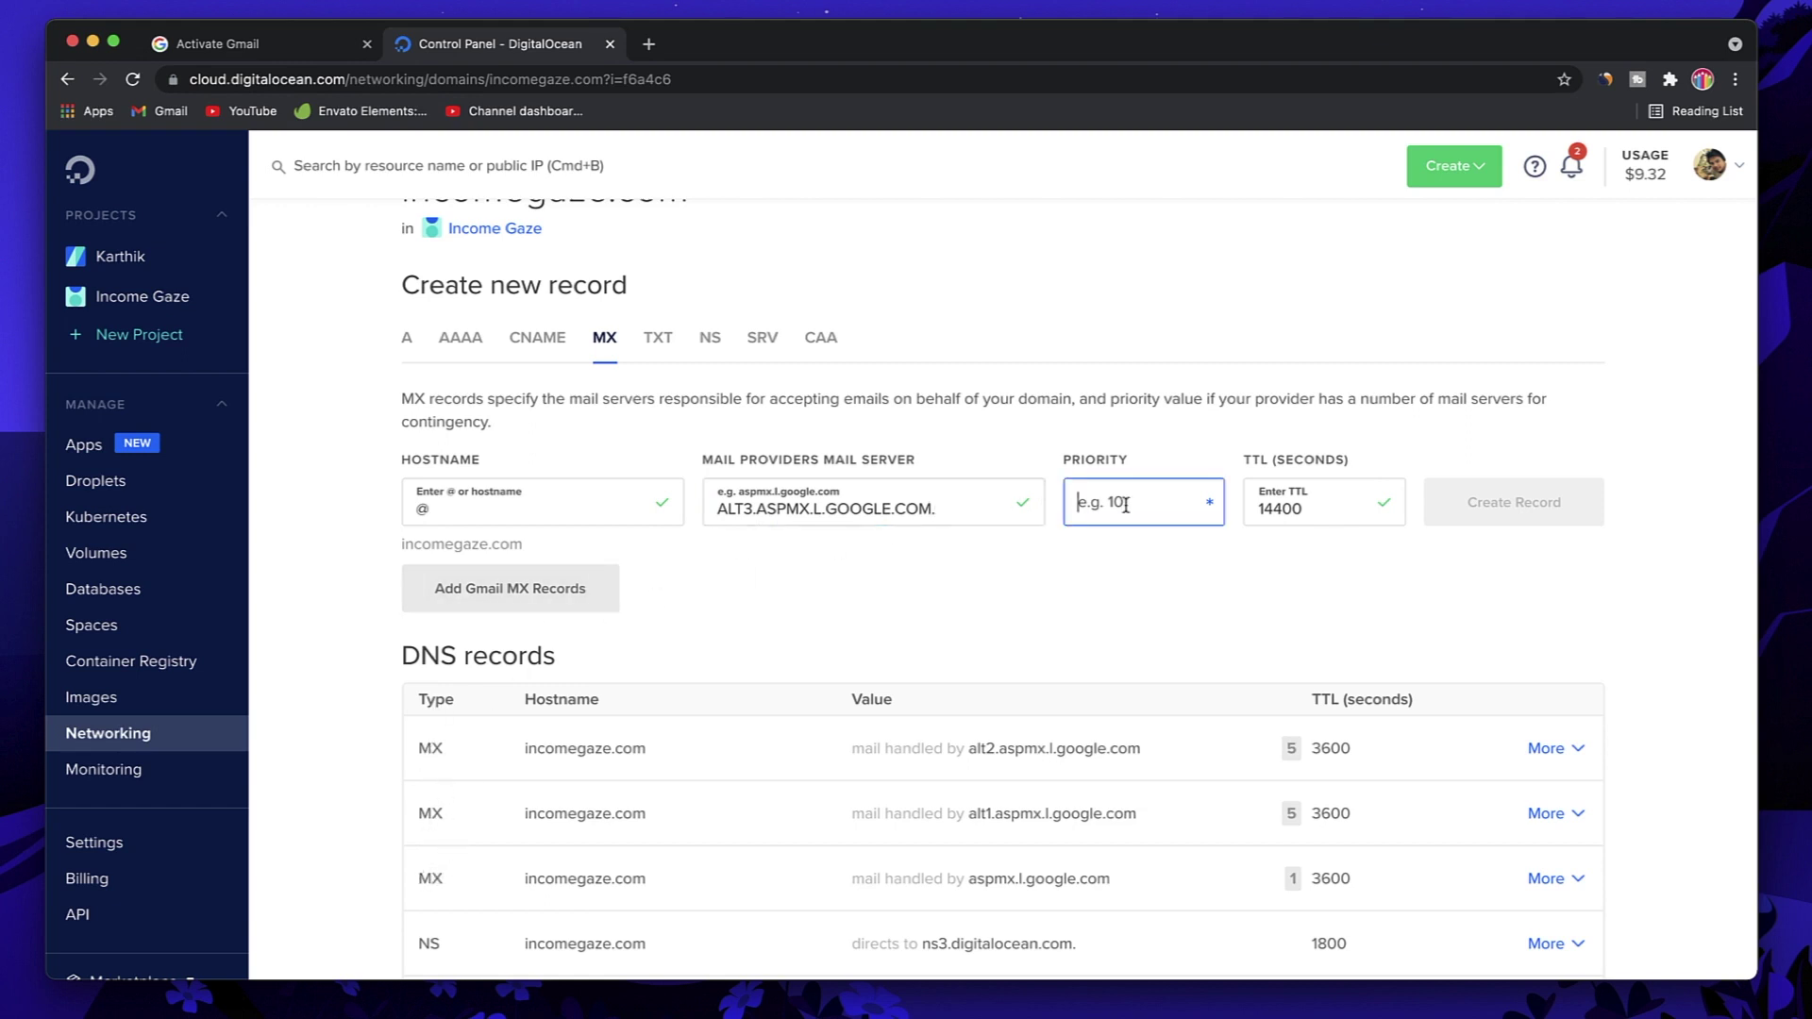
pyautogui.write('10')
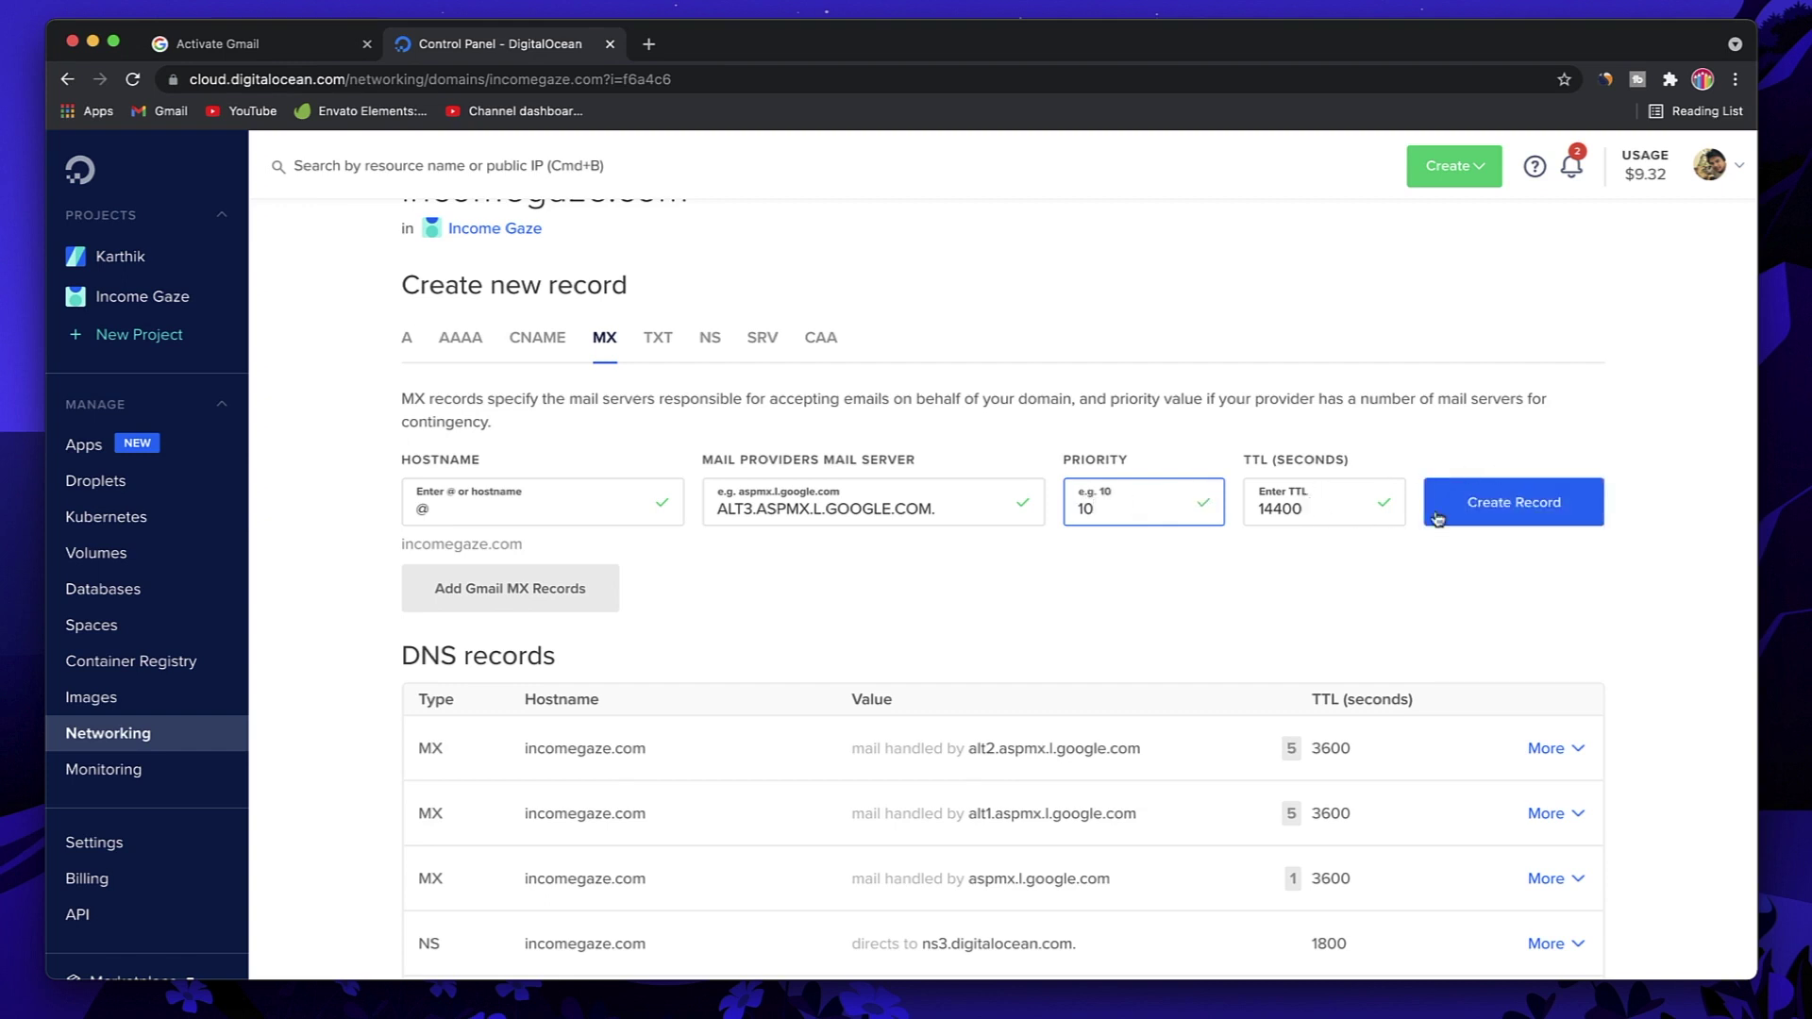
pyautogui.click(1516, 500)
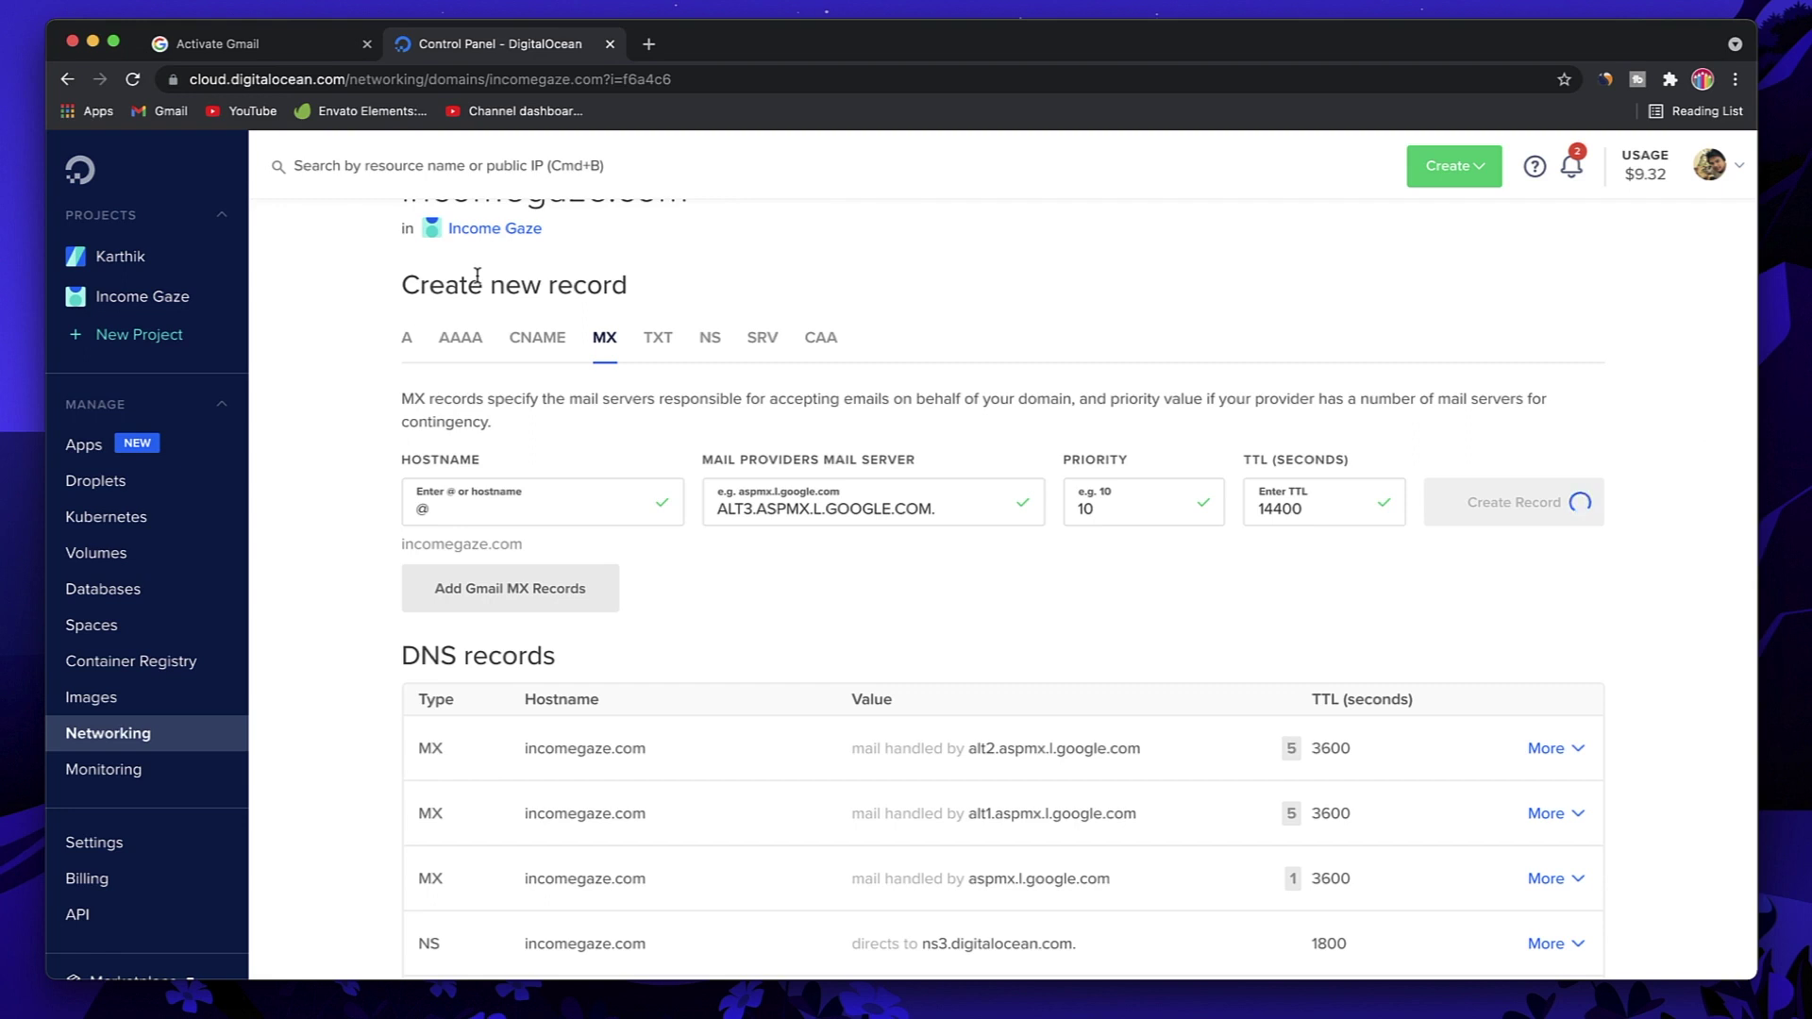
pyautogui.click(267, 45)
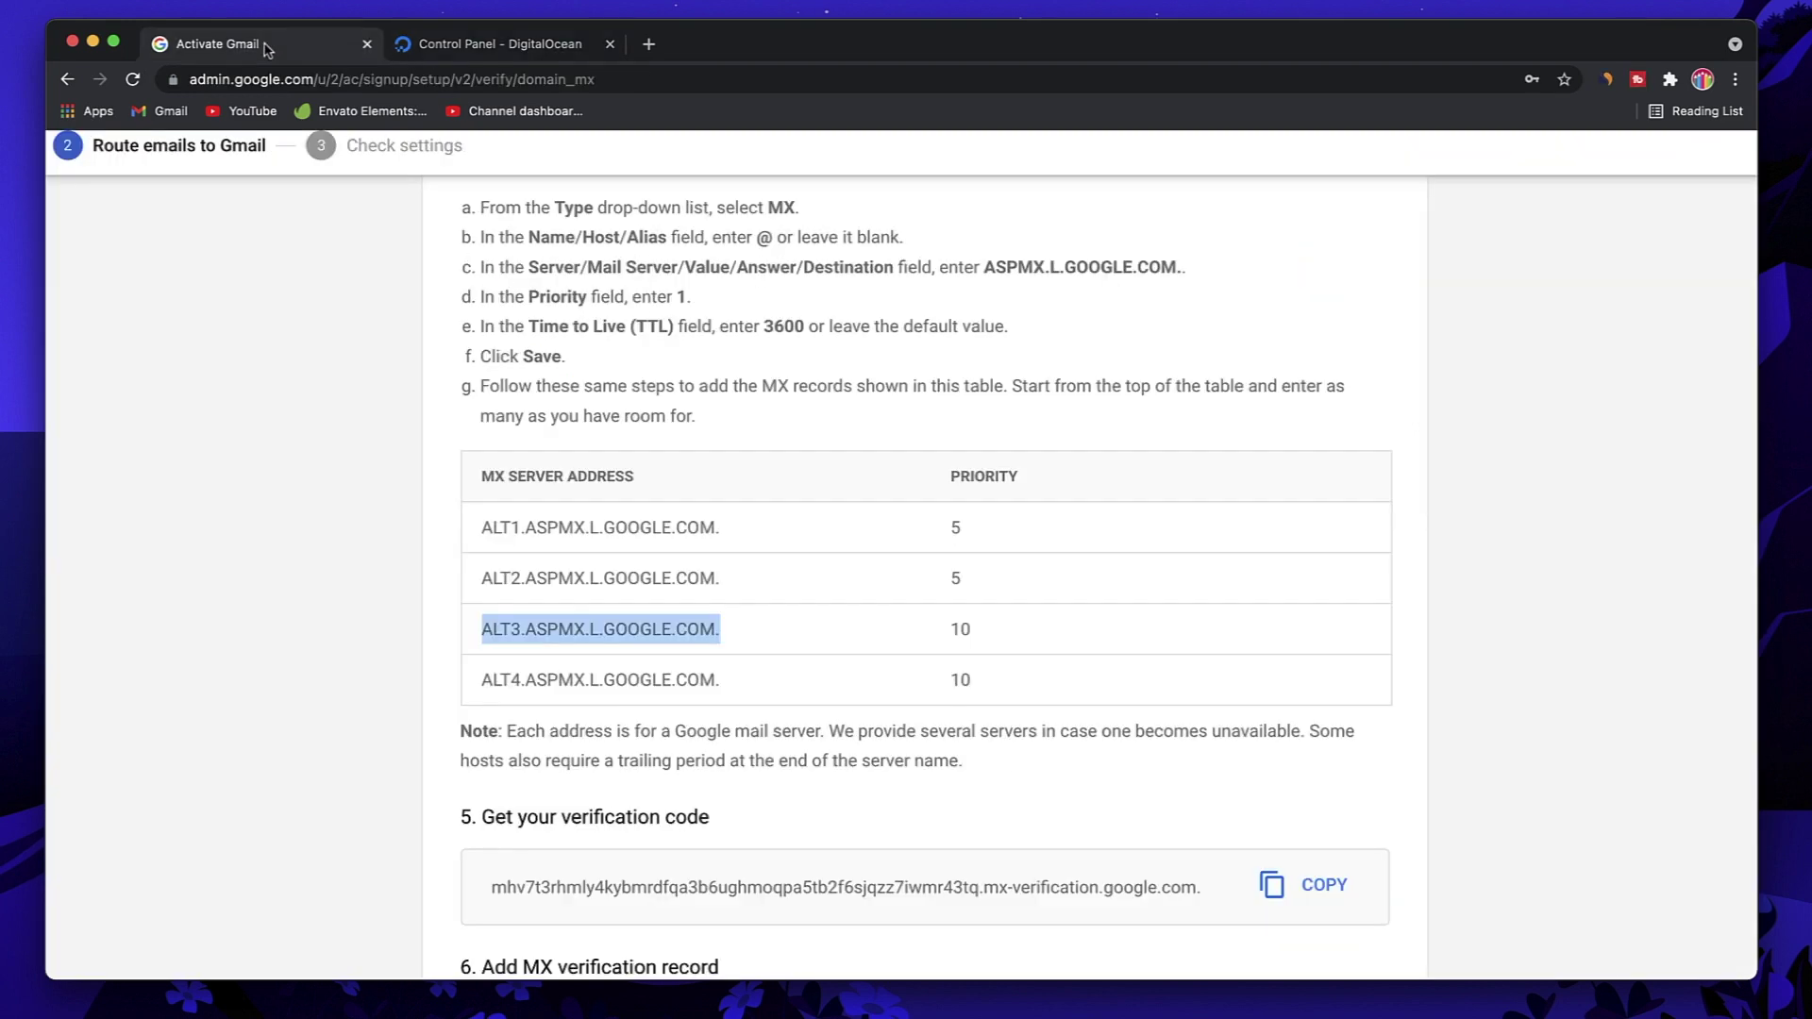
# Step: Copy ALT4 from Google's table and create an @ MX record for it with priority 10
pyautogui.moveTo(731, 678); pyautogui.dragTo(478, 679)
pyautogui.press('super+c')
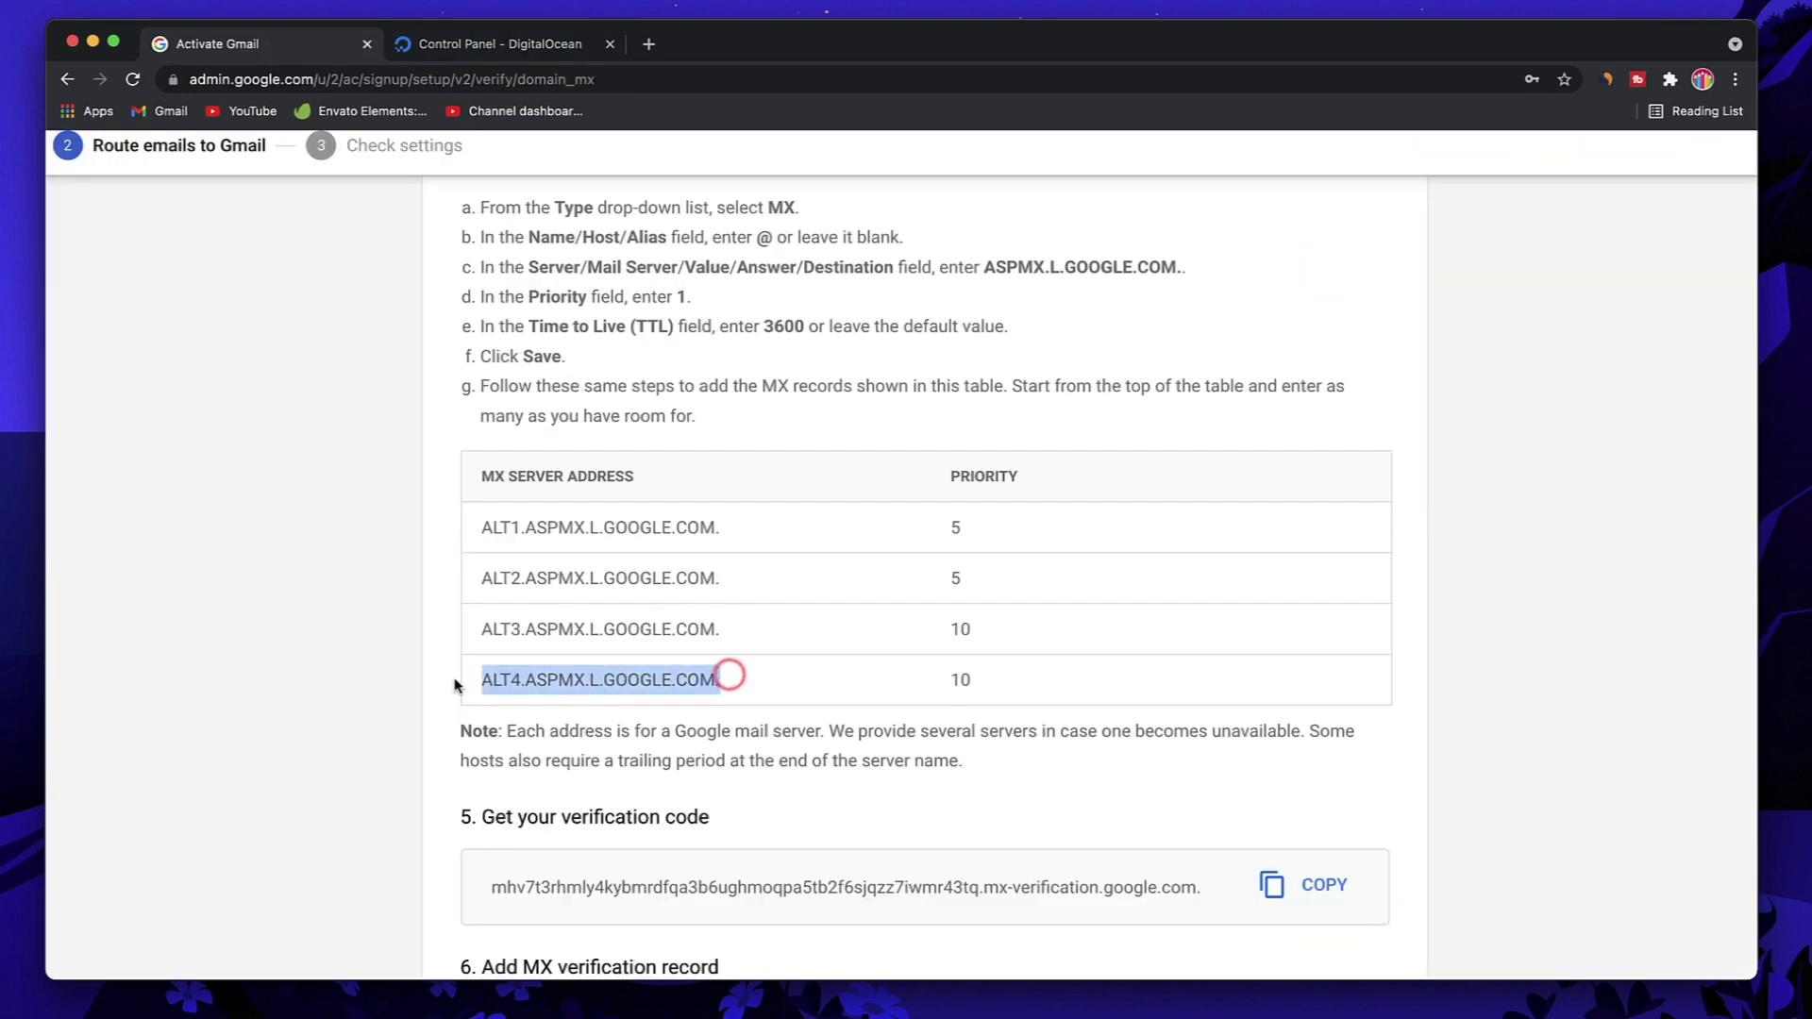
pyautogui.click(499, 47)
pyautogui.click(551, 486)
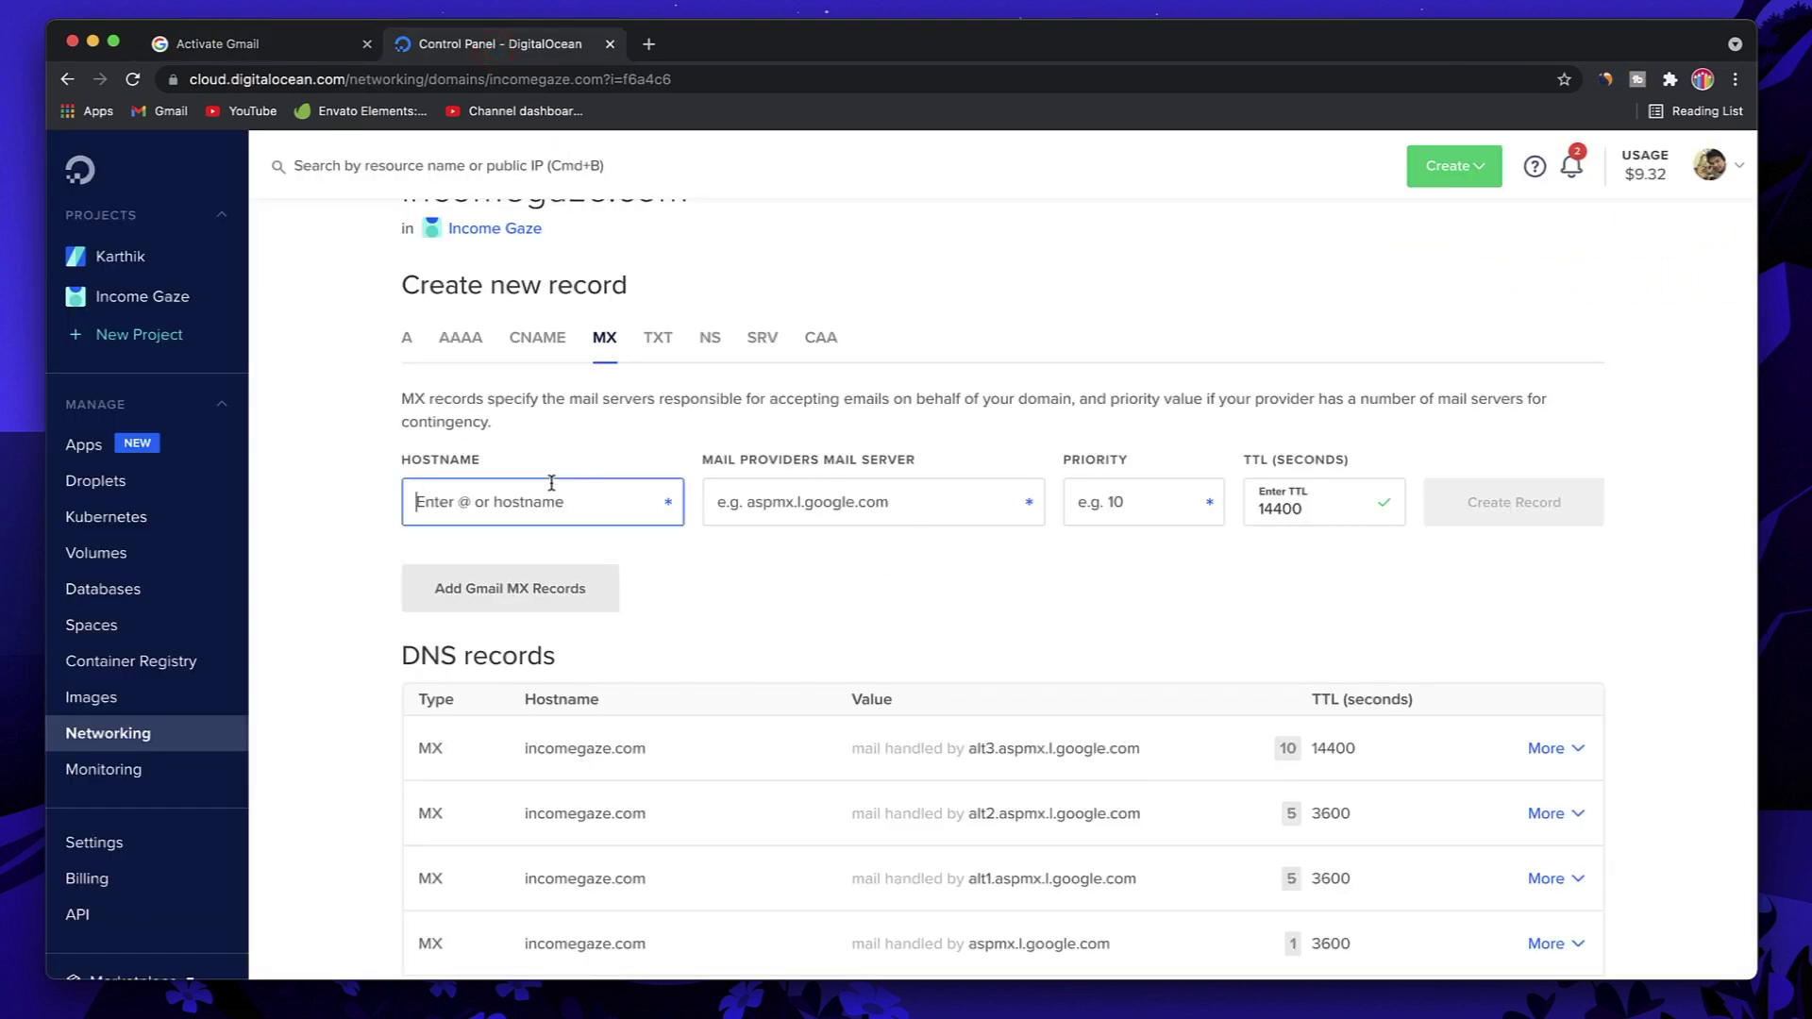
pyautogui.write('@')
pyautogui.click(809, 510)
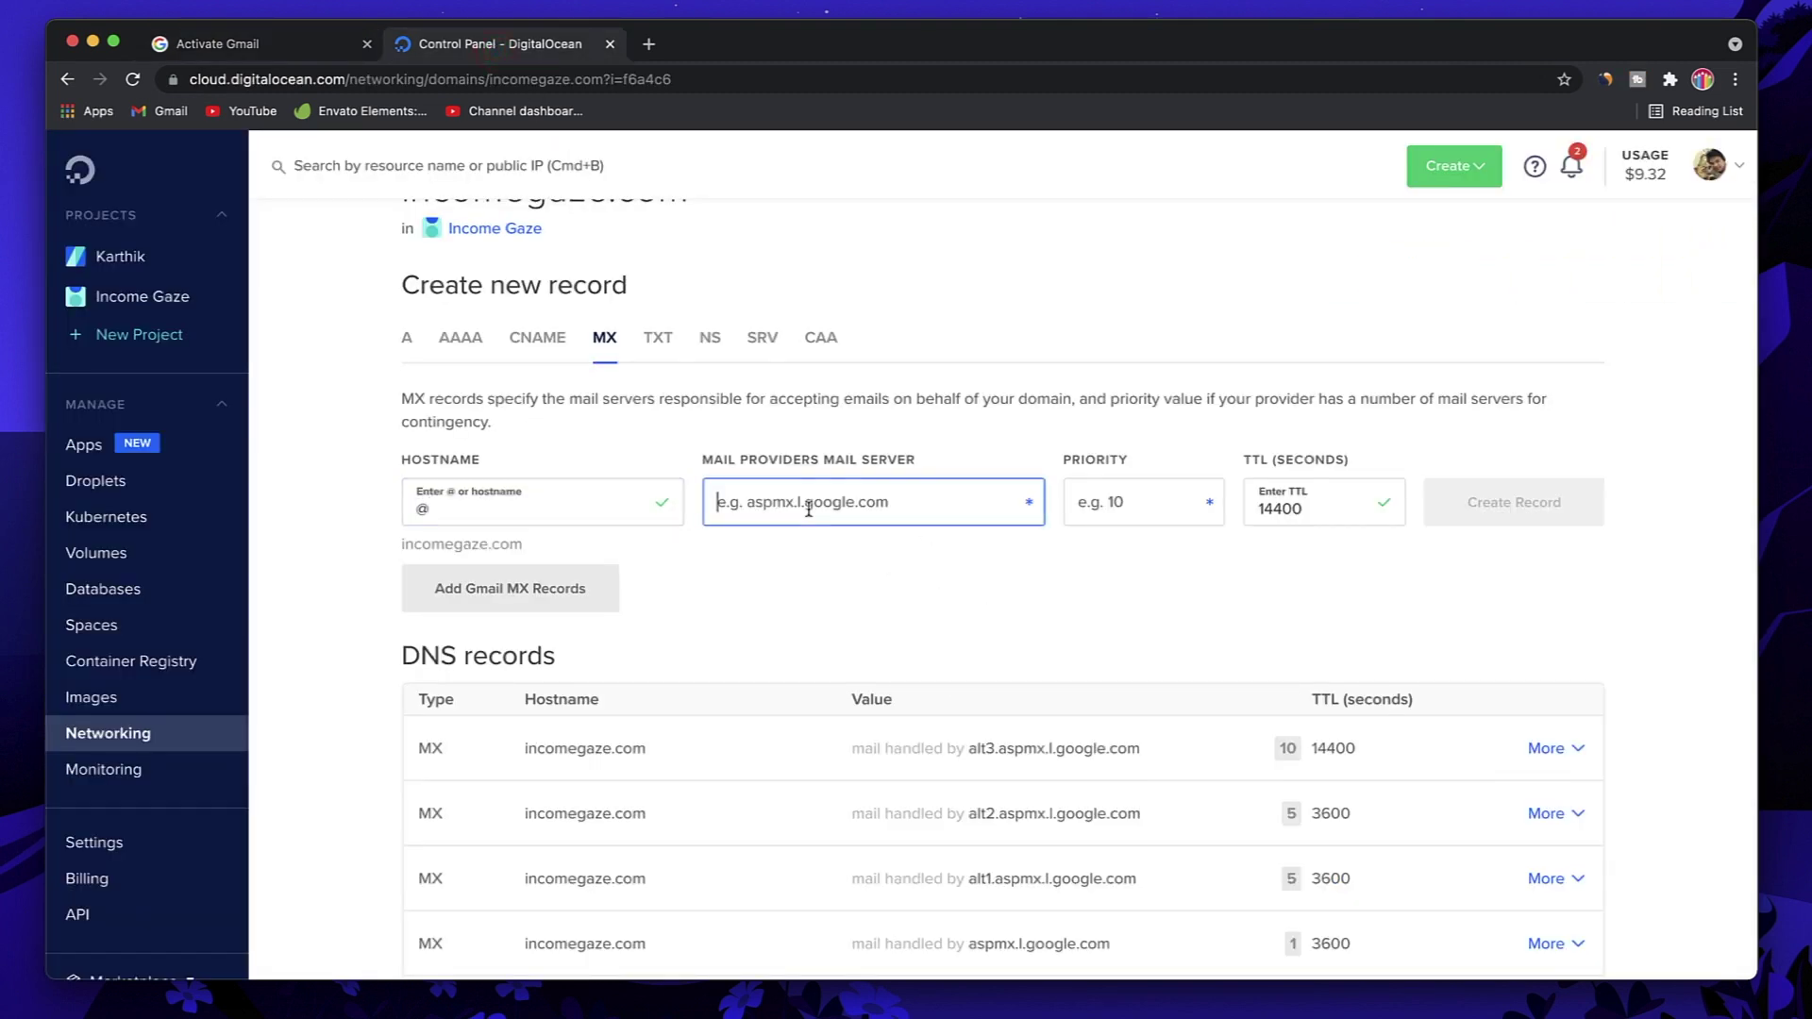
pyautogui.press('super+v')
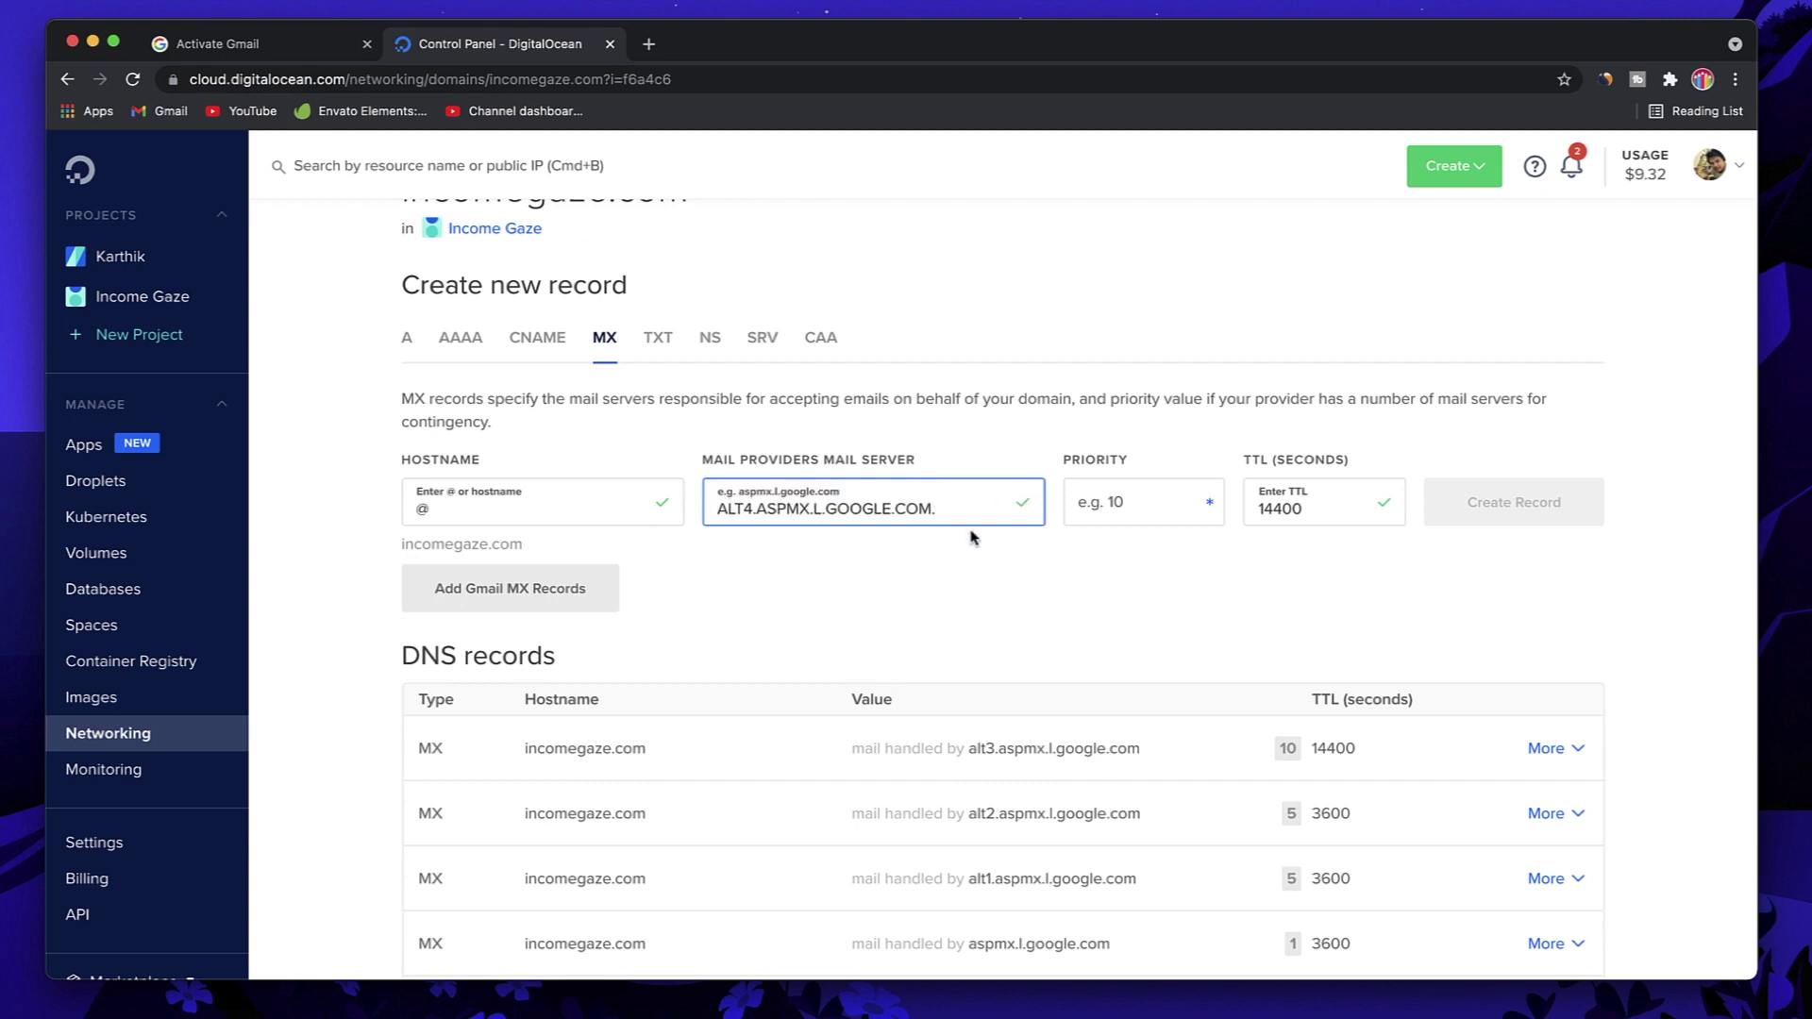
pyautogui.click(1142, 503)
pyautogui.write('10')
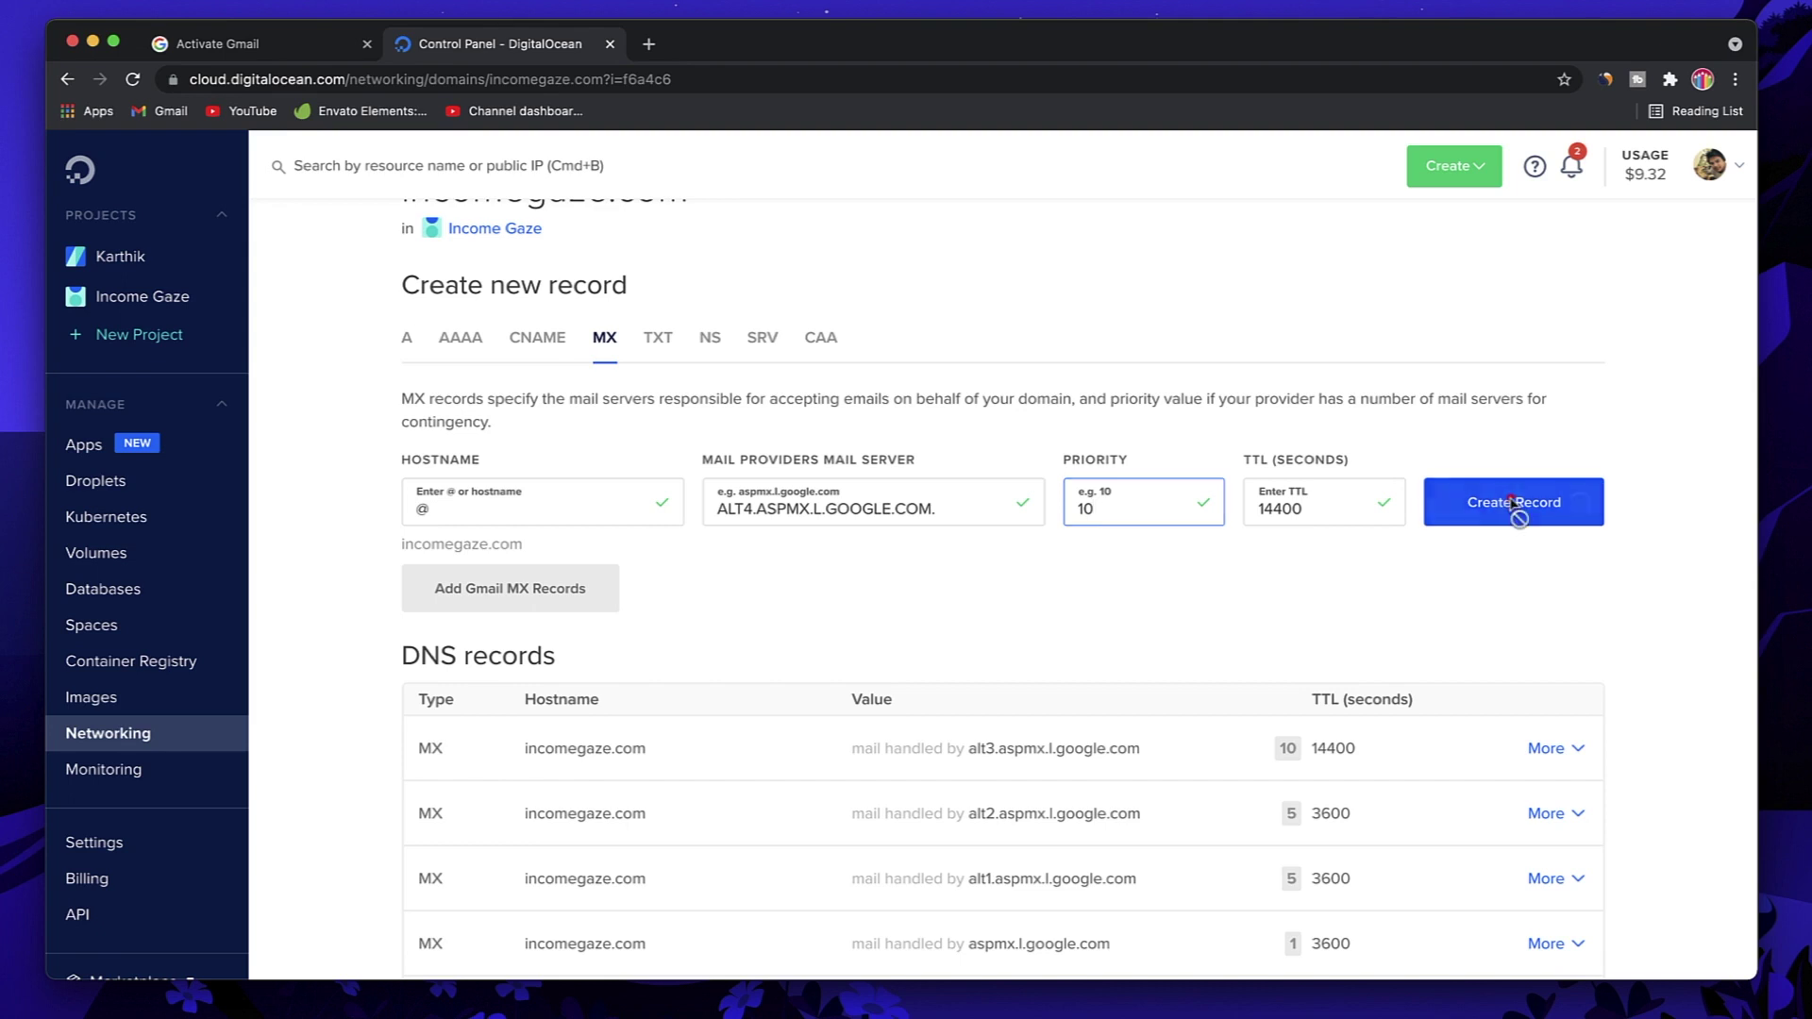
pyautogui.click(1513, 505)
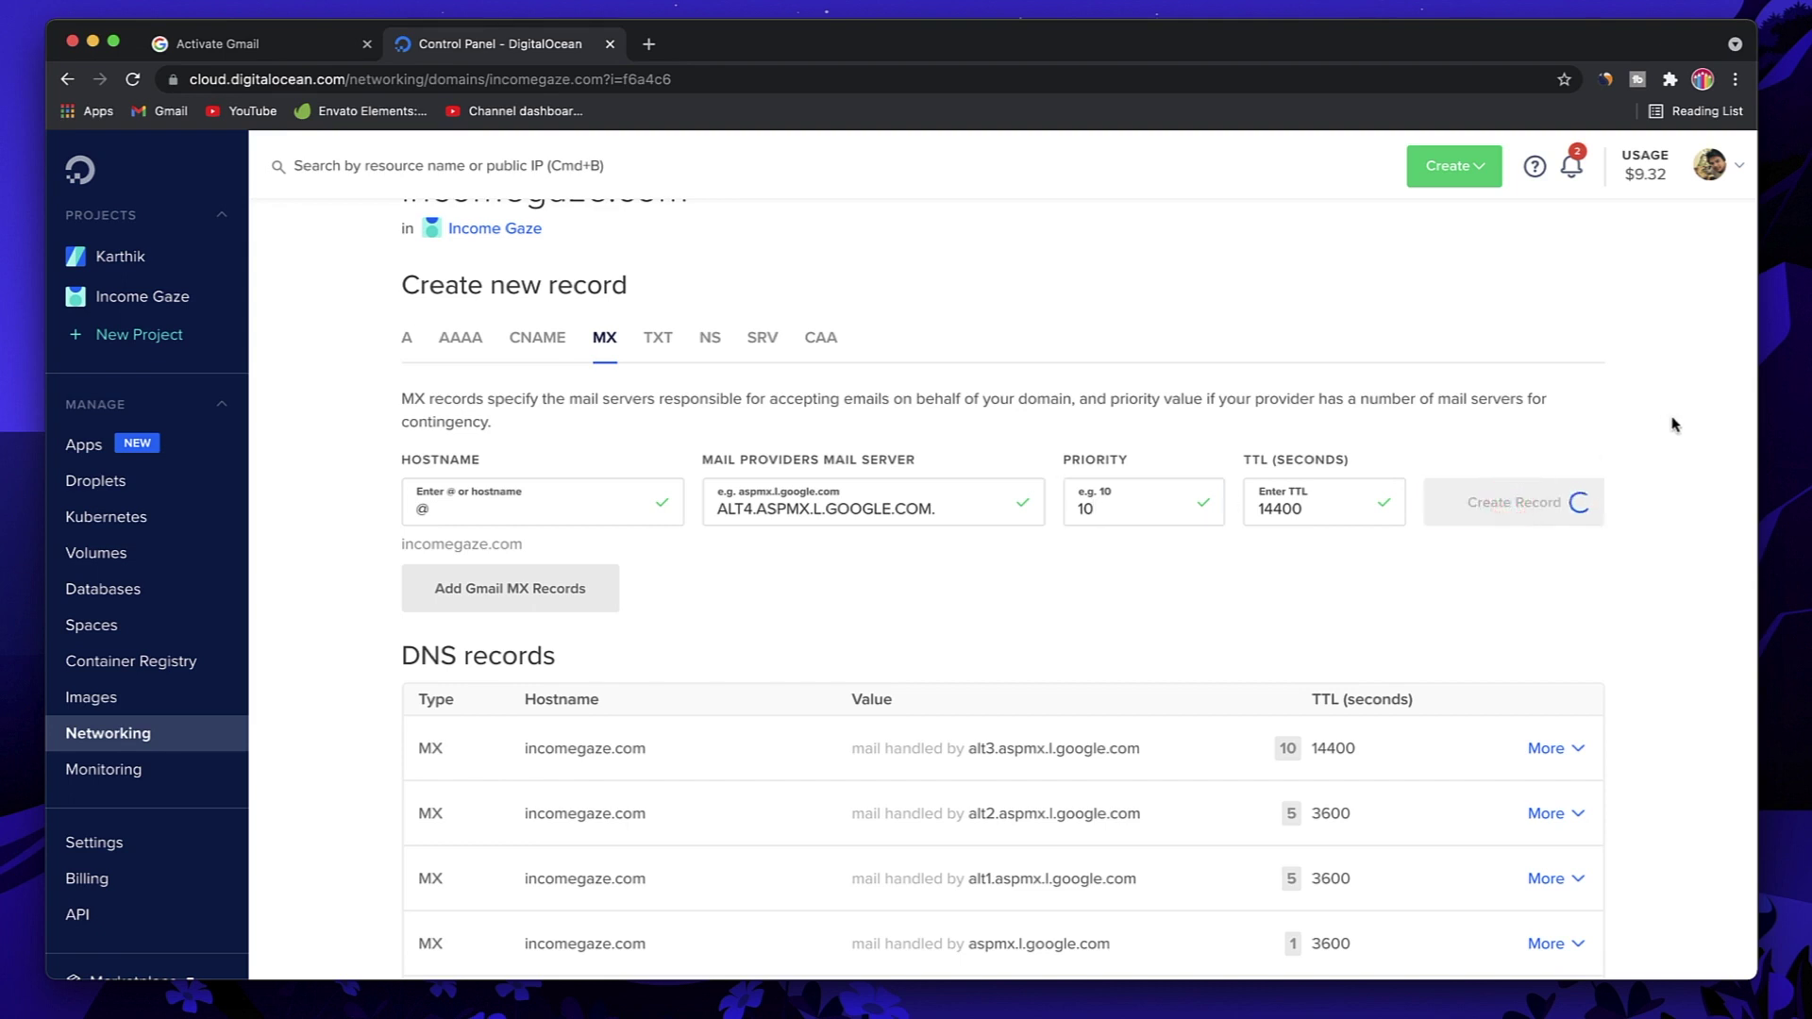
pyautogui.click(285, 50)
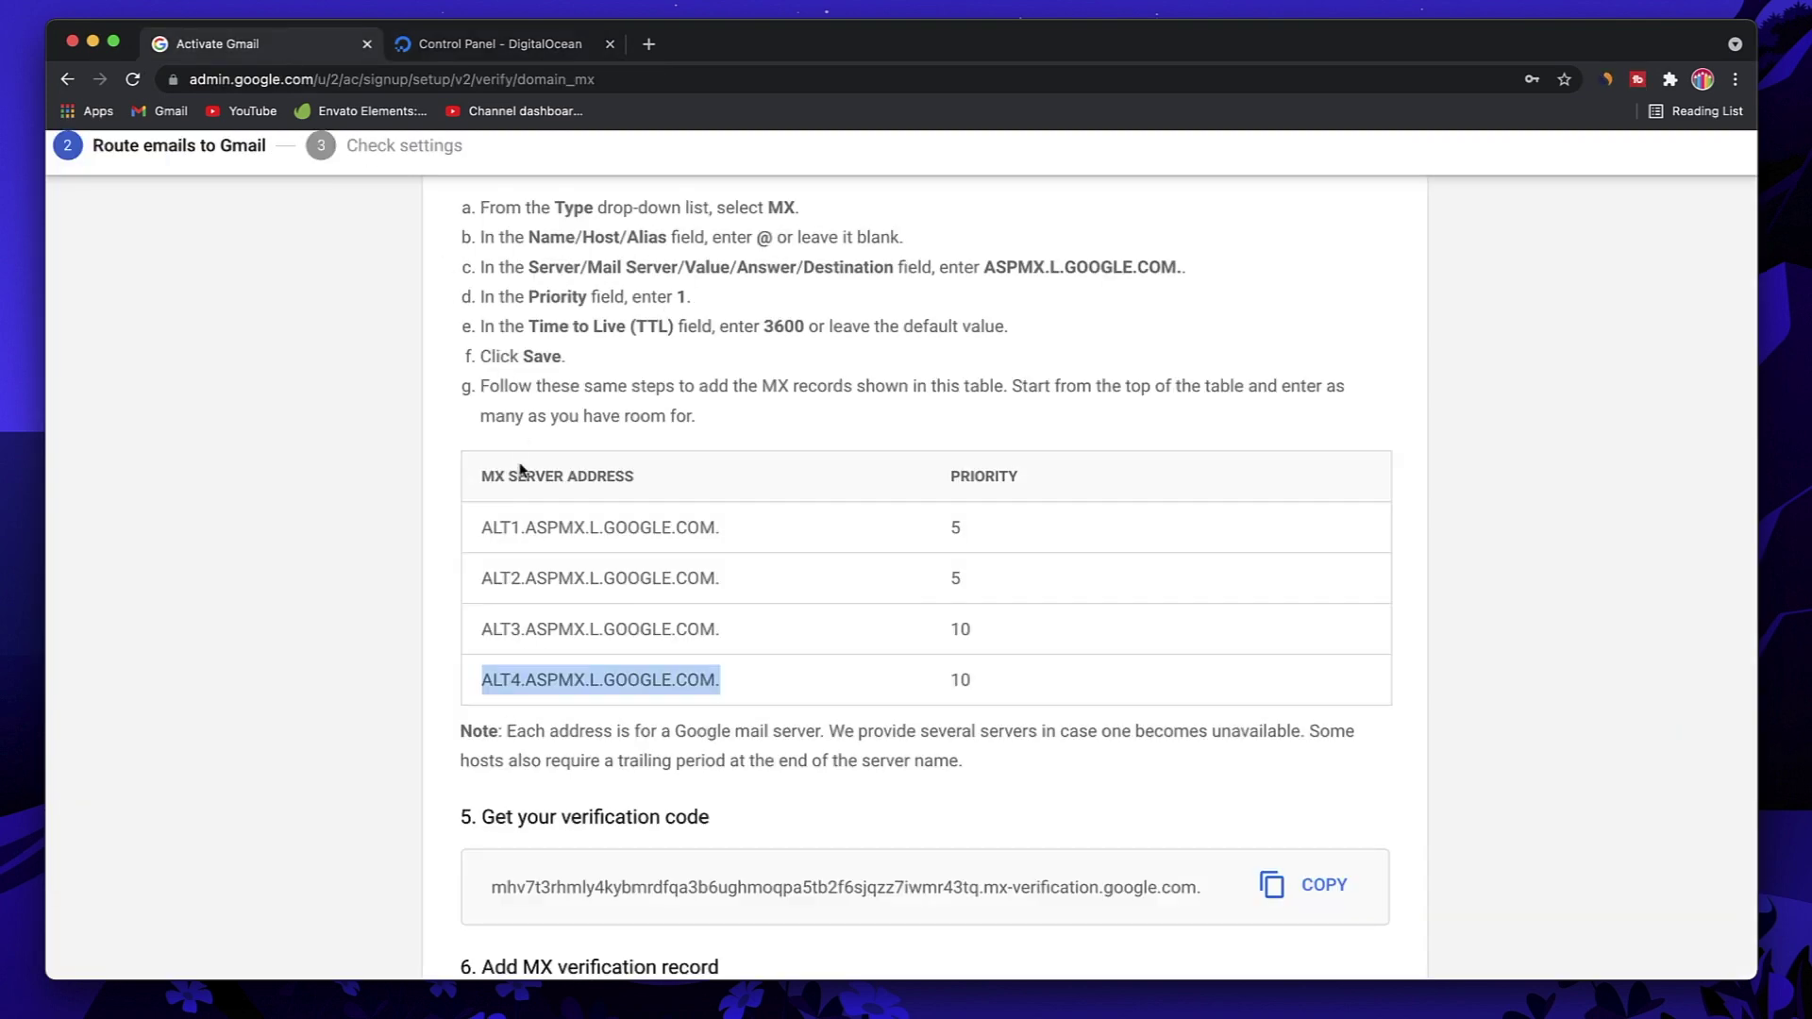
# Step: Copy Google's MX verification code from the Admin instructions
pyautogui.scroll(-3, 520, 469)
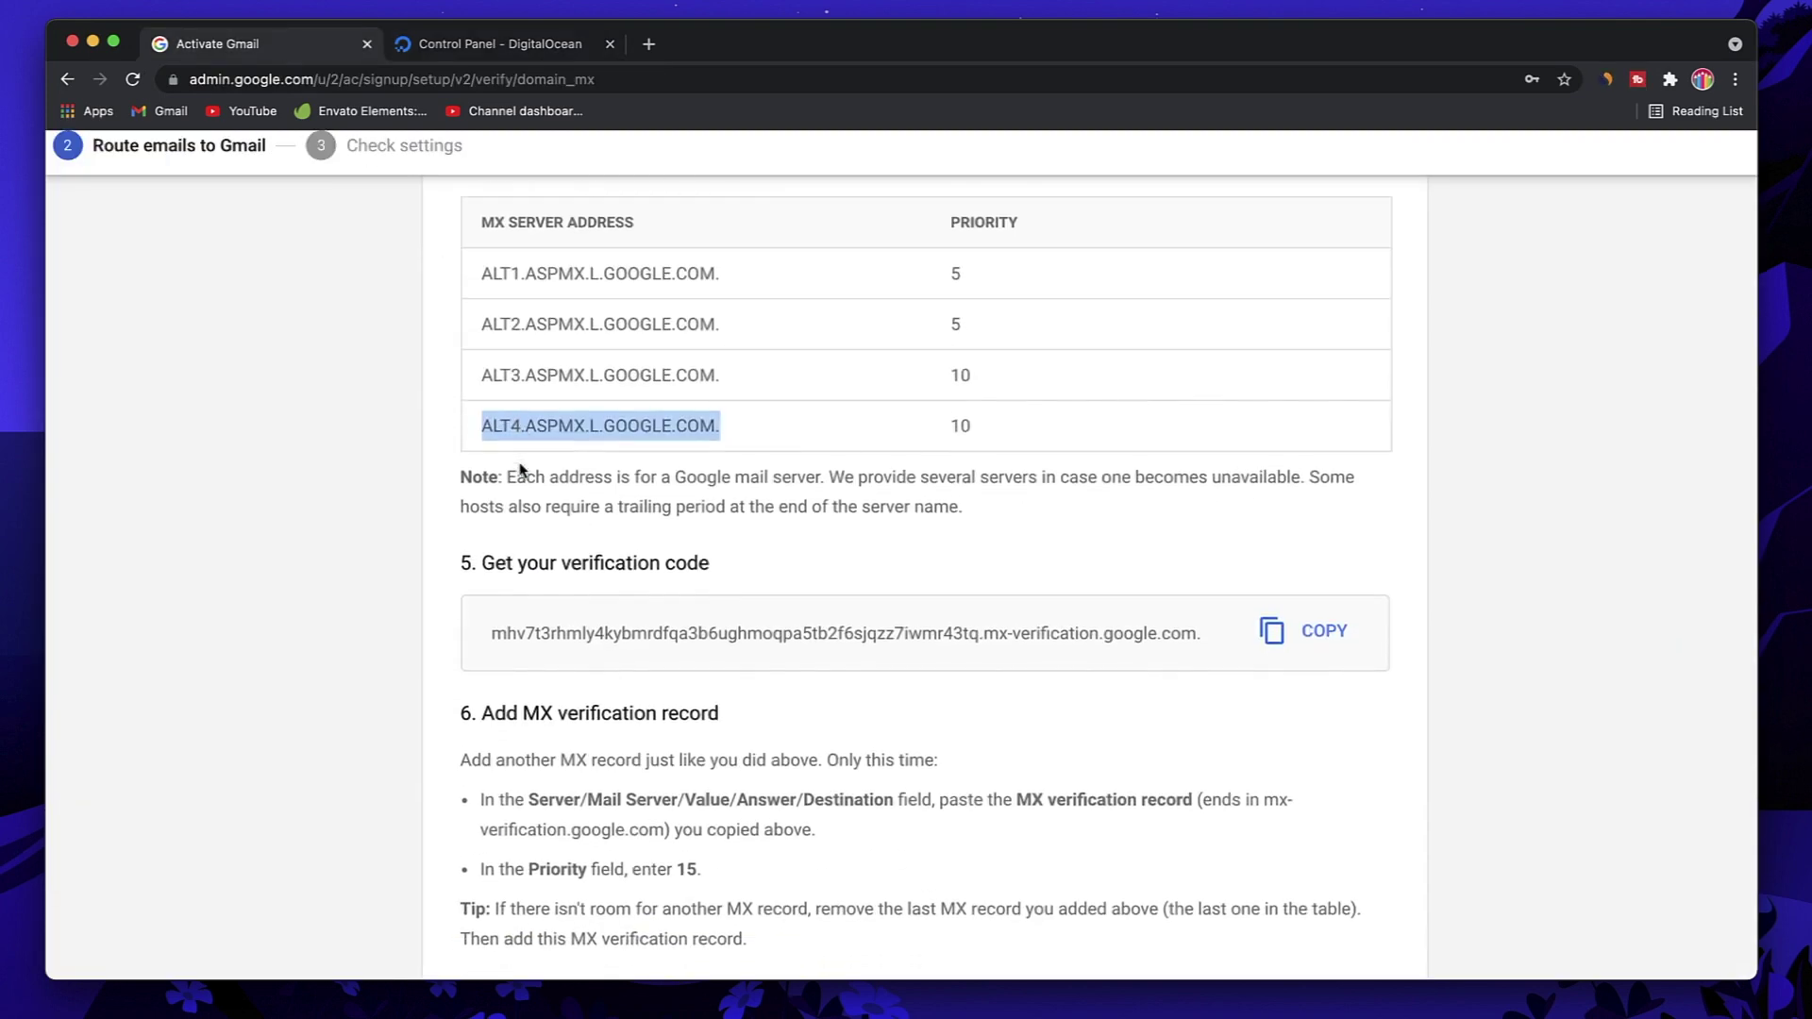
pyautogui.tripleClick(609, 641)
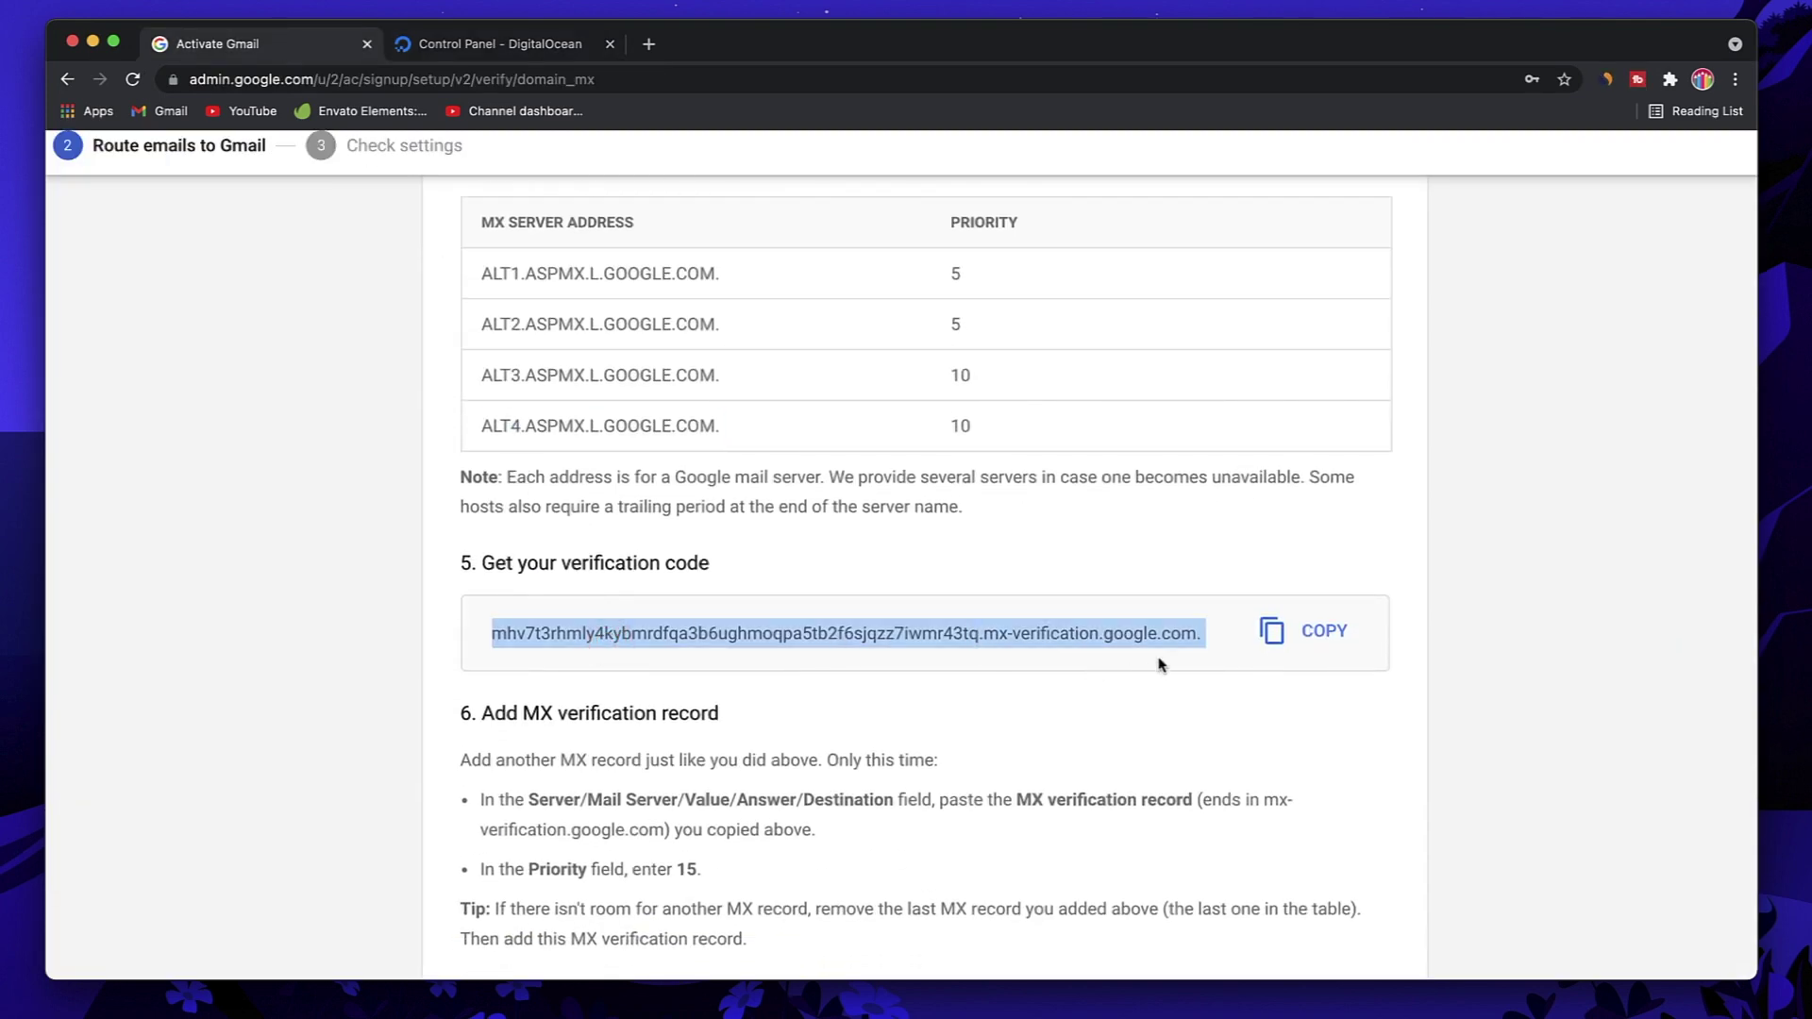
pyautogui.click(1283, 641)
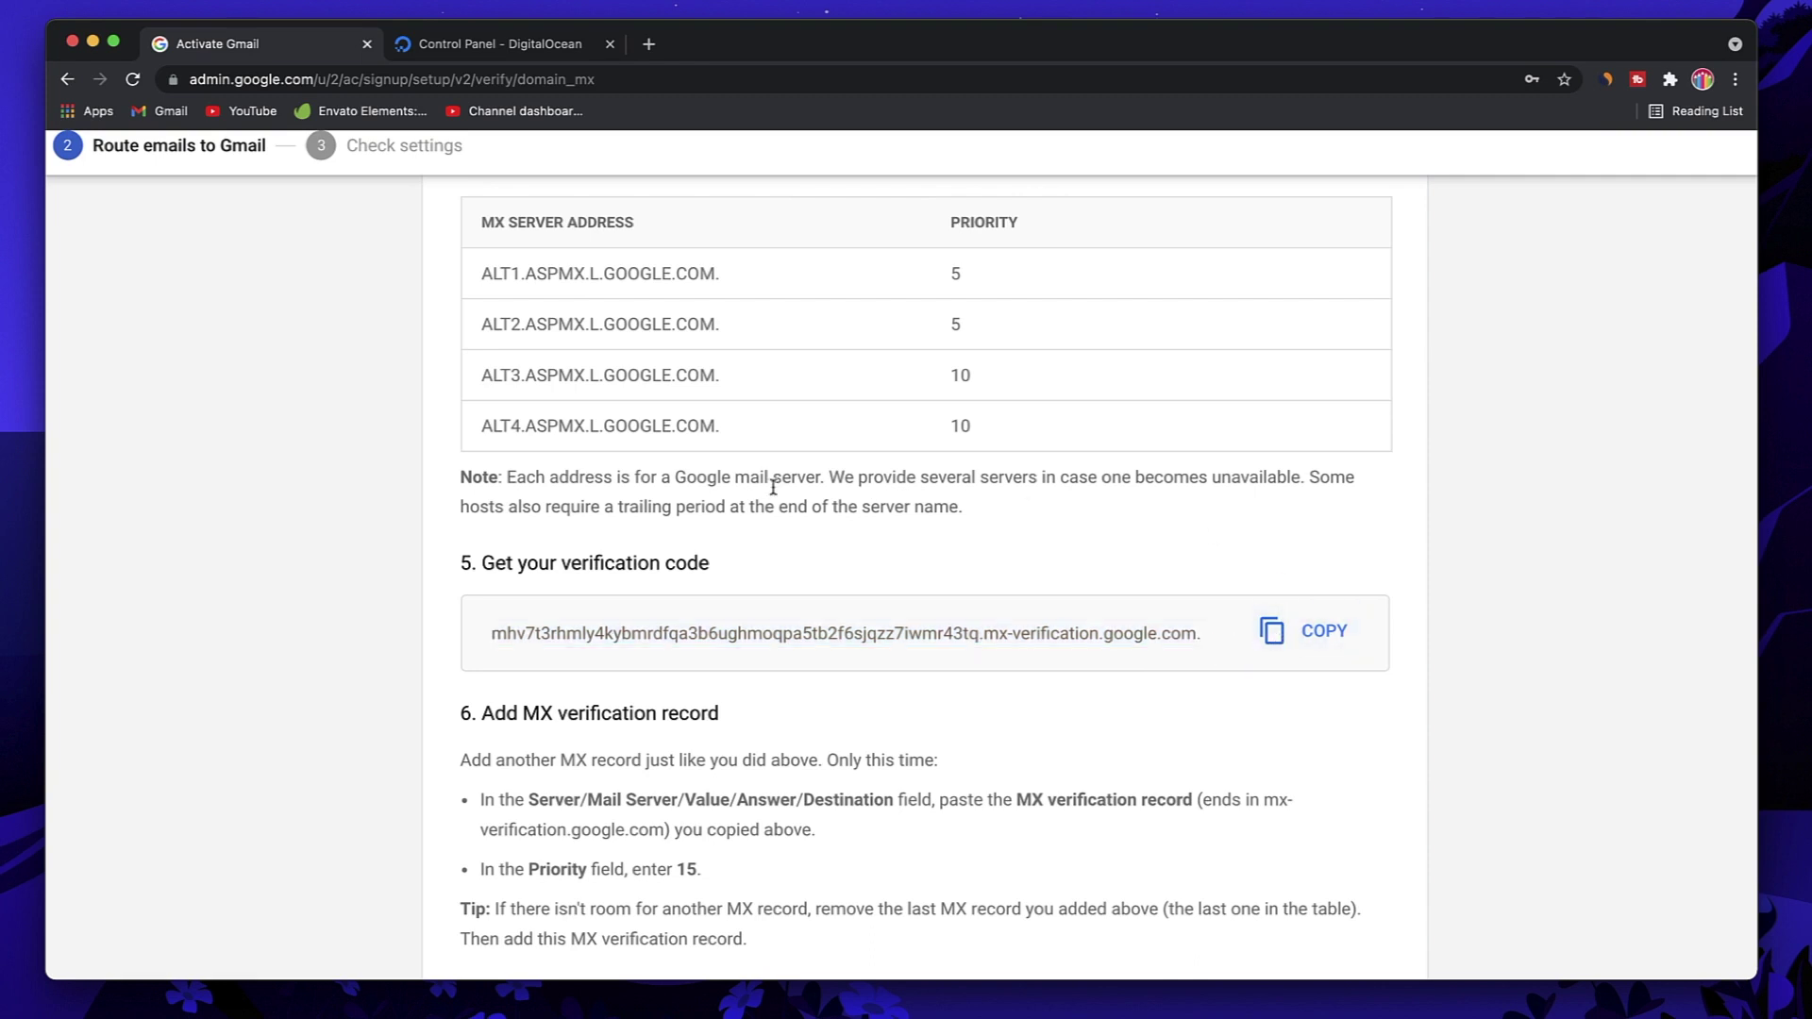
# Step: Create an @ MX record with the verification address as mail server and priority 15
pyautogui.click(474, 55)
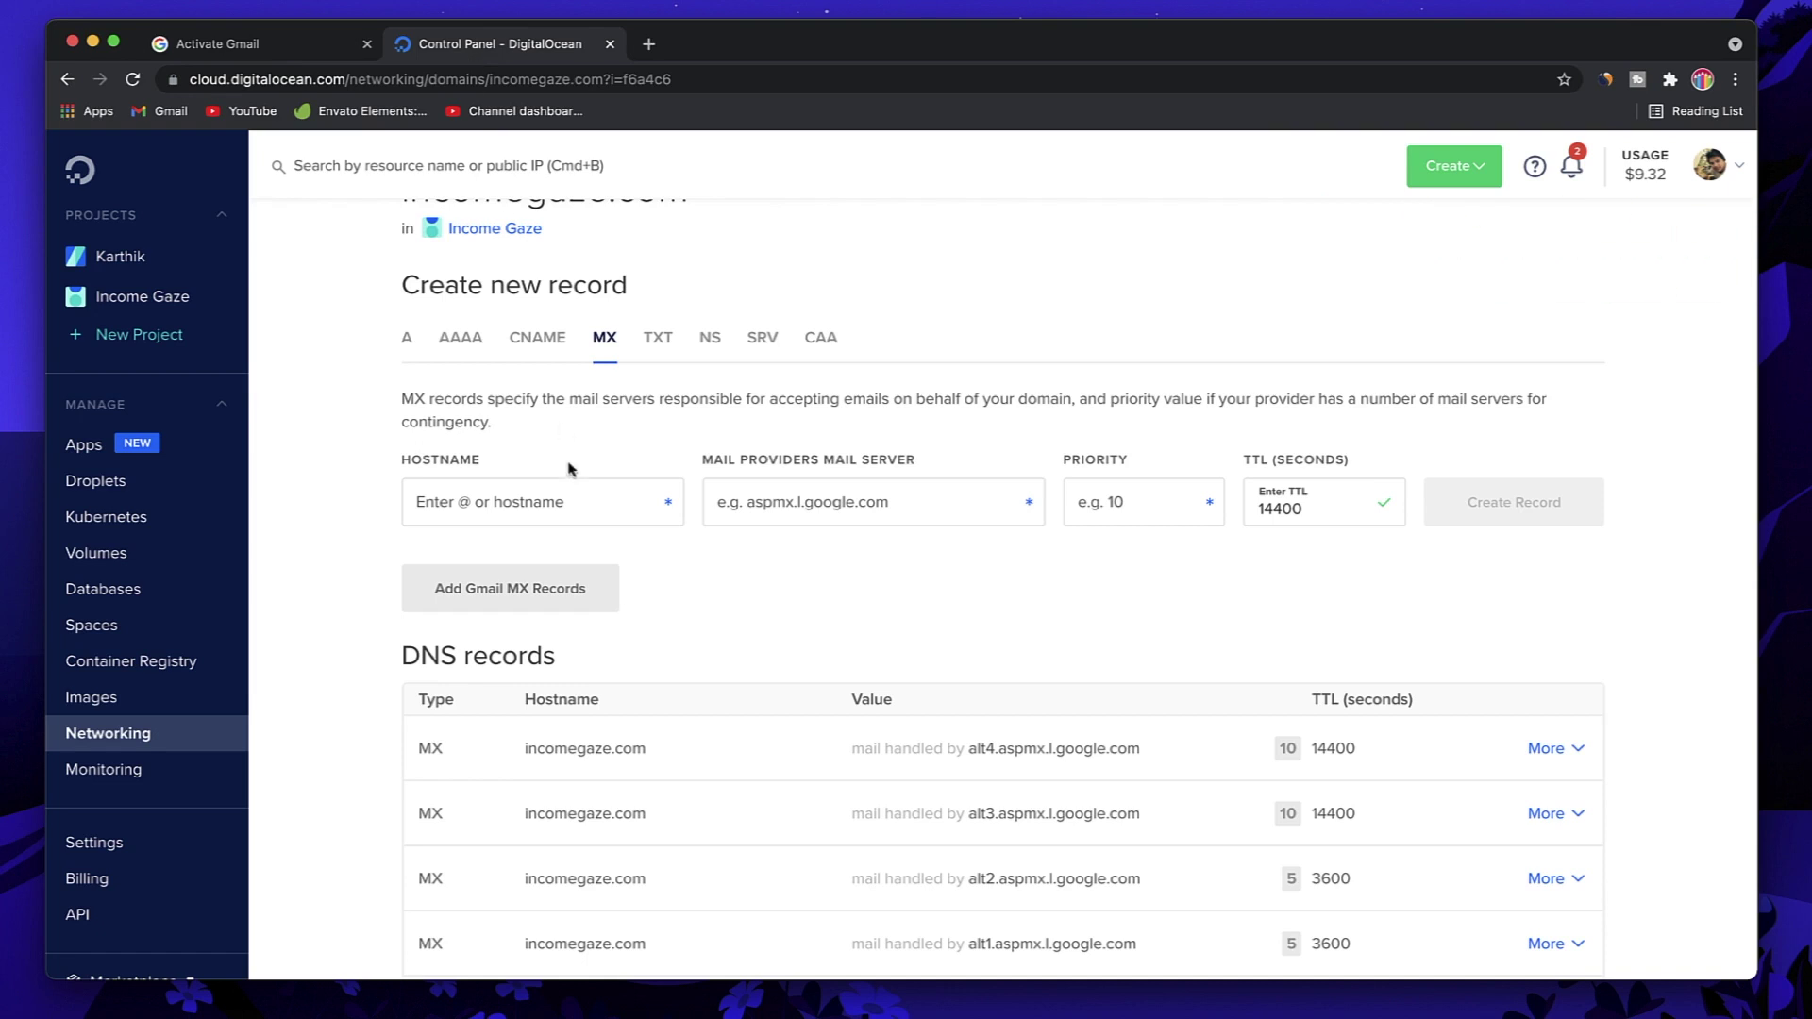
pyautogui.click(557, 514)
pyautogui.write('@')
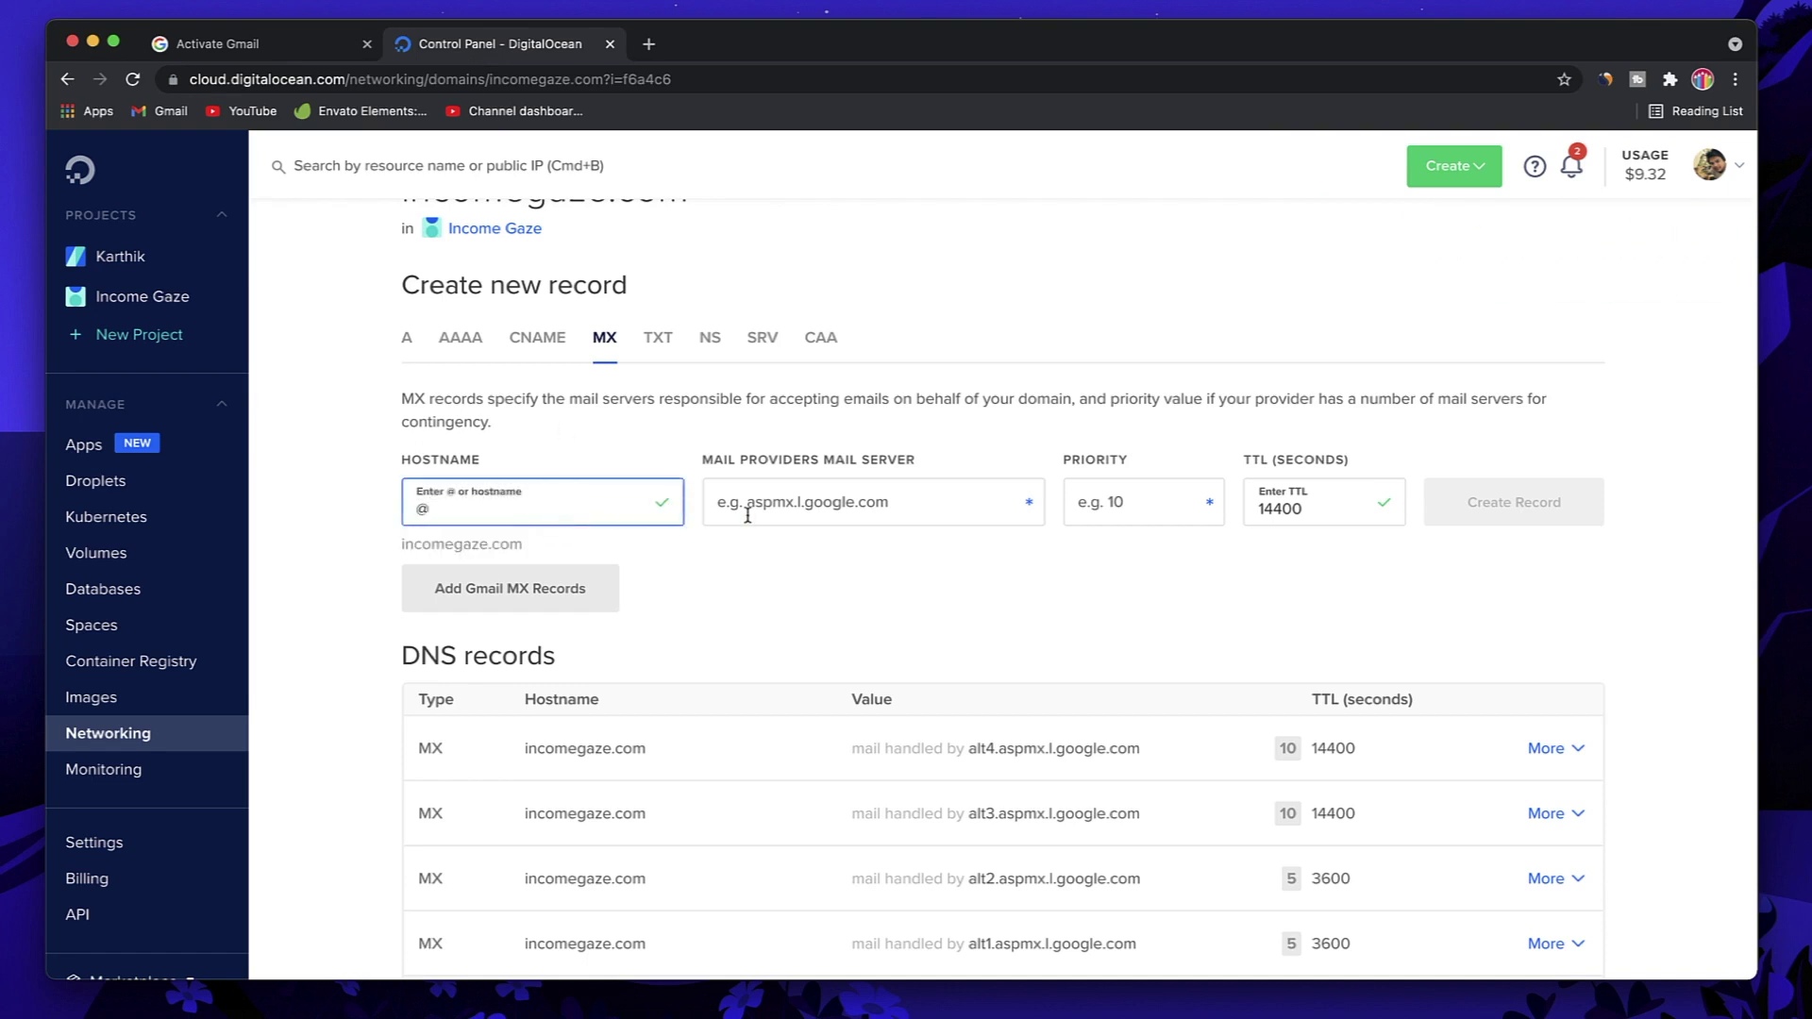
pyautogui.click(823, 498)
pyautogui.press('super+v')
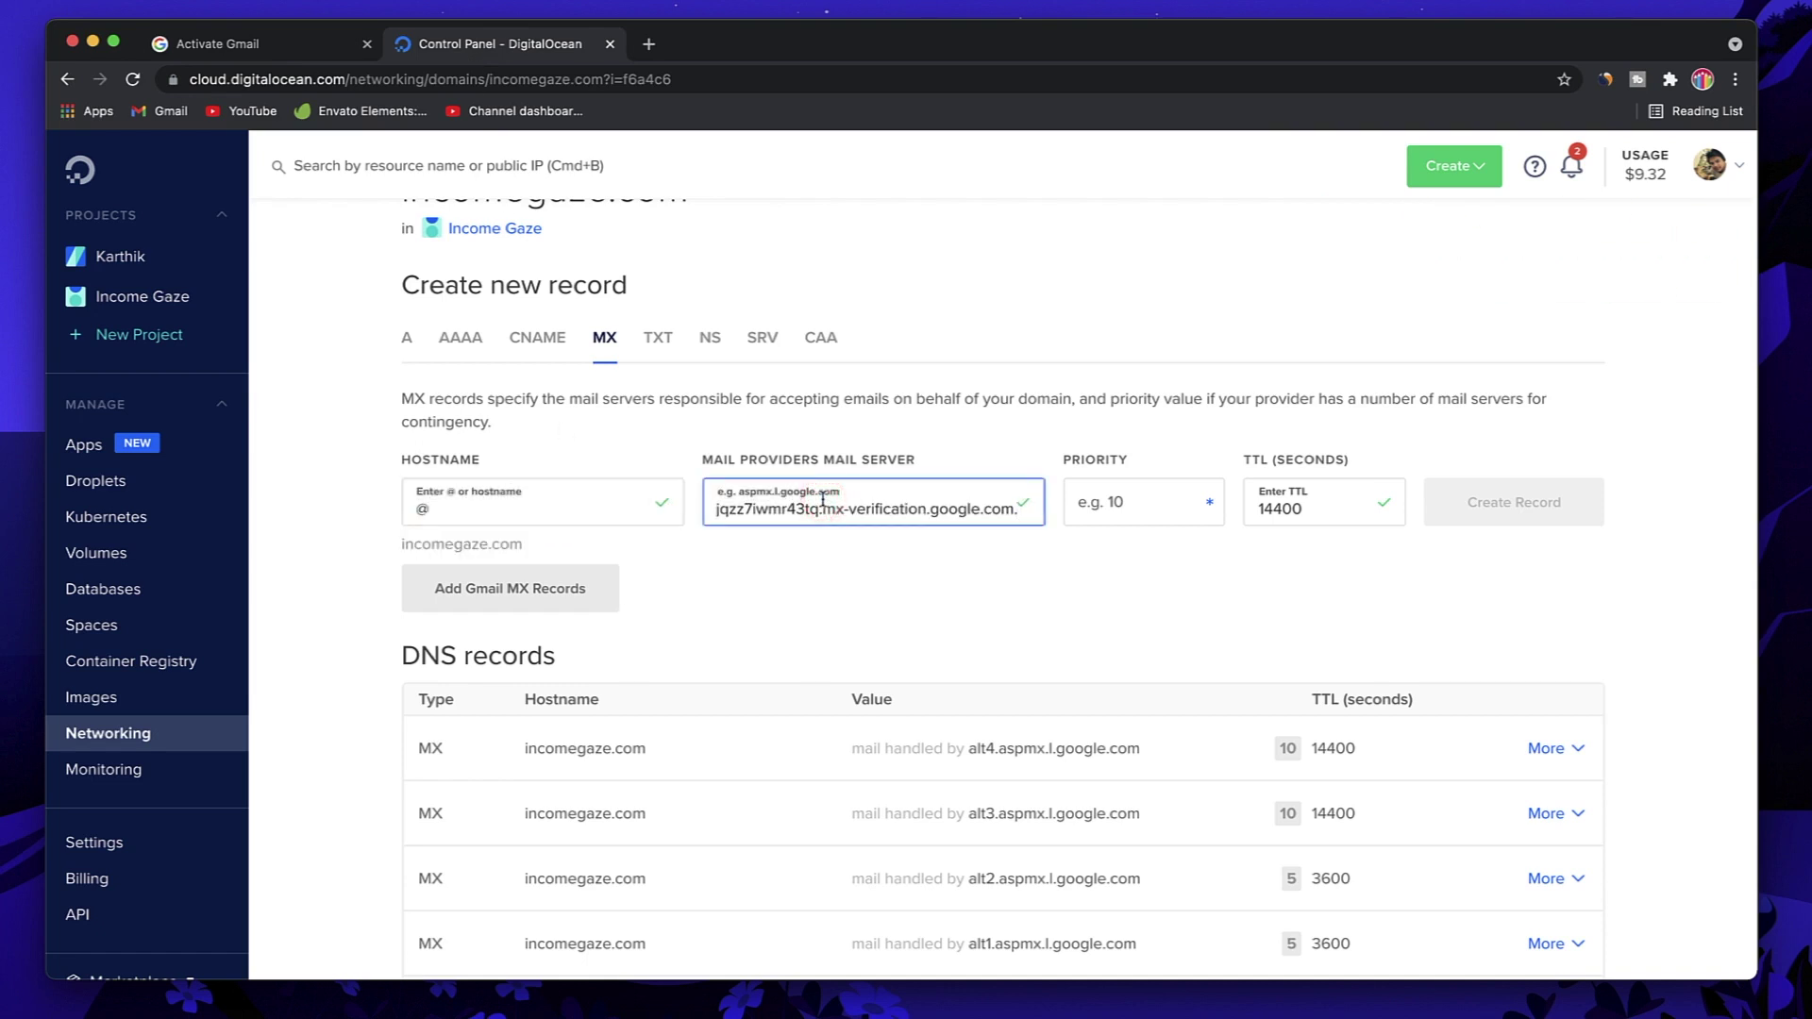
pyautogui.click(1105, 507)
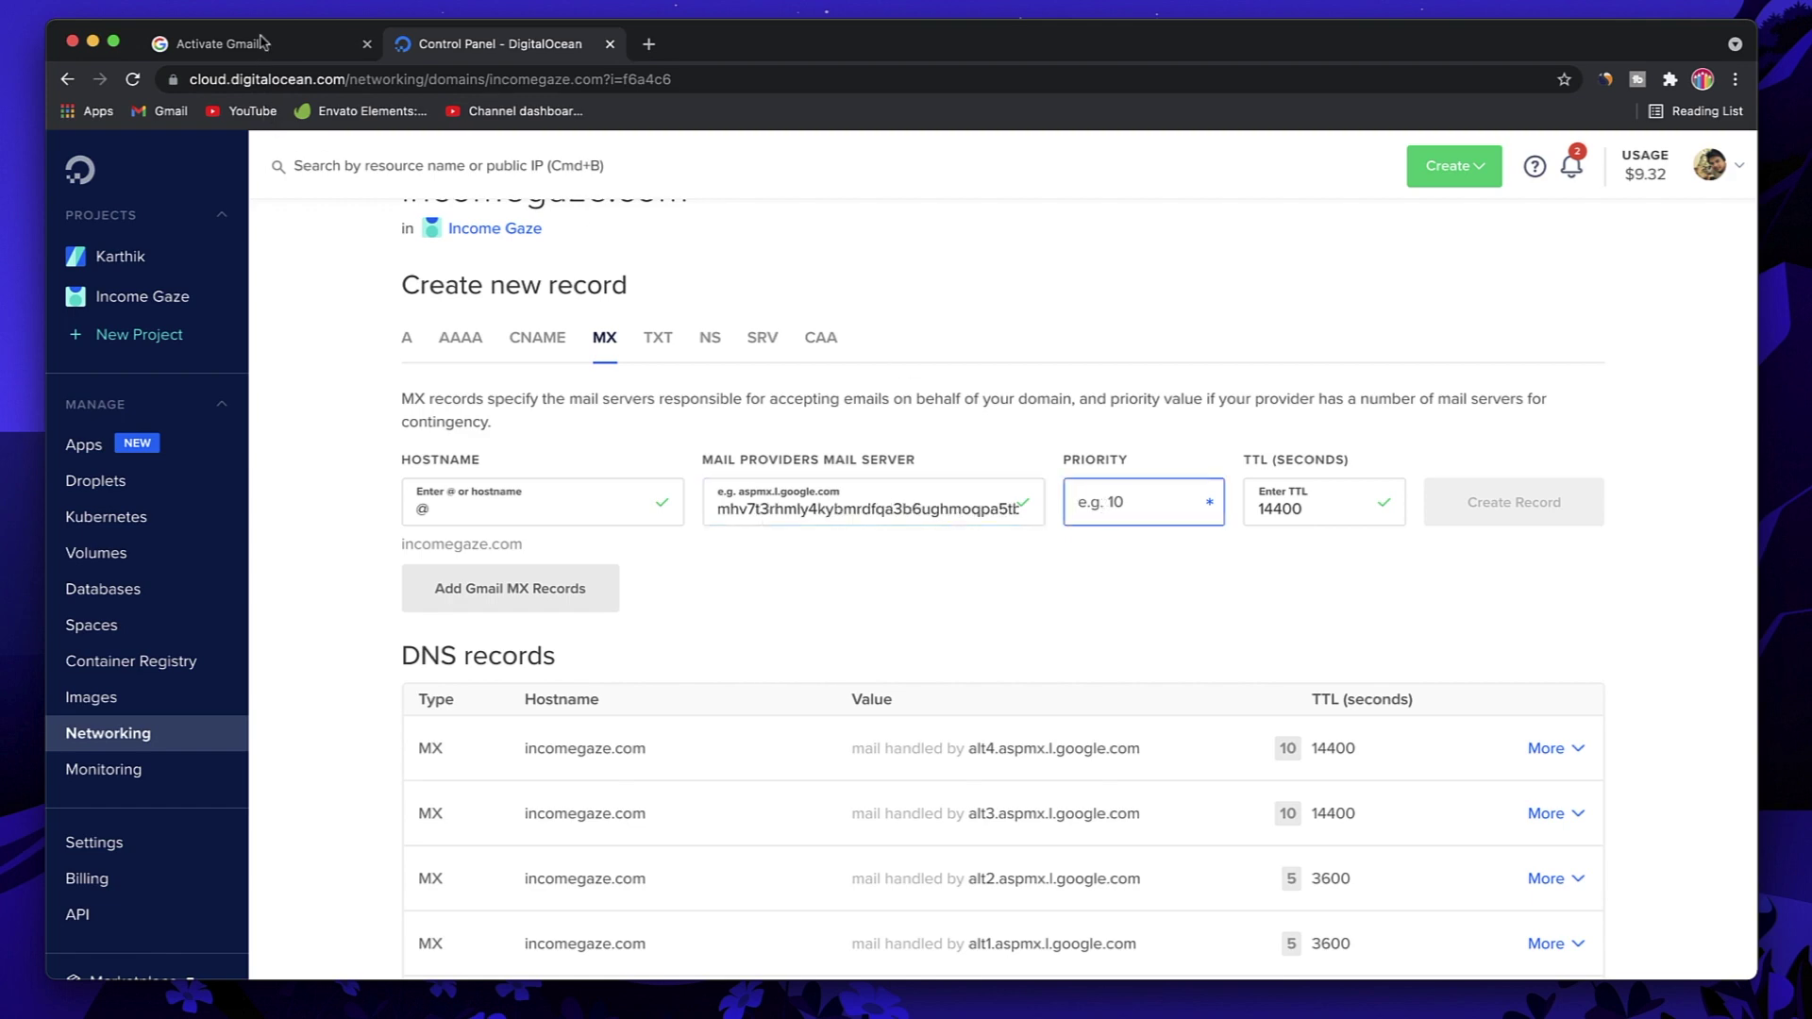
pyautogui.click(261, 42)
pyautogui.scroll(-2, 935, 668)
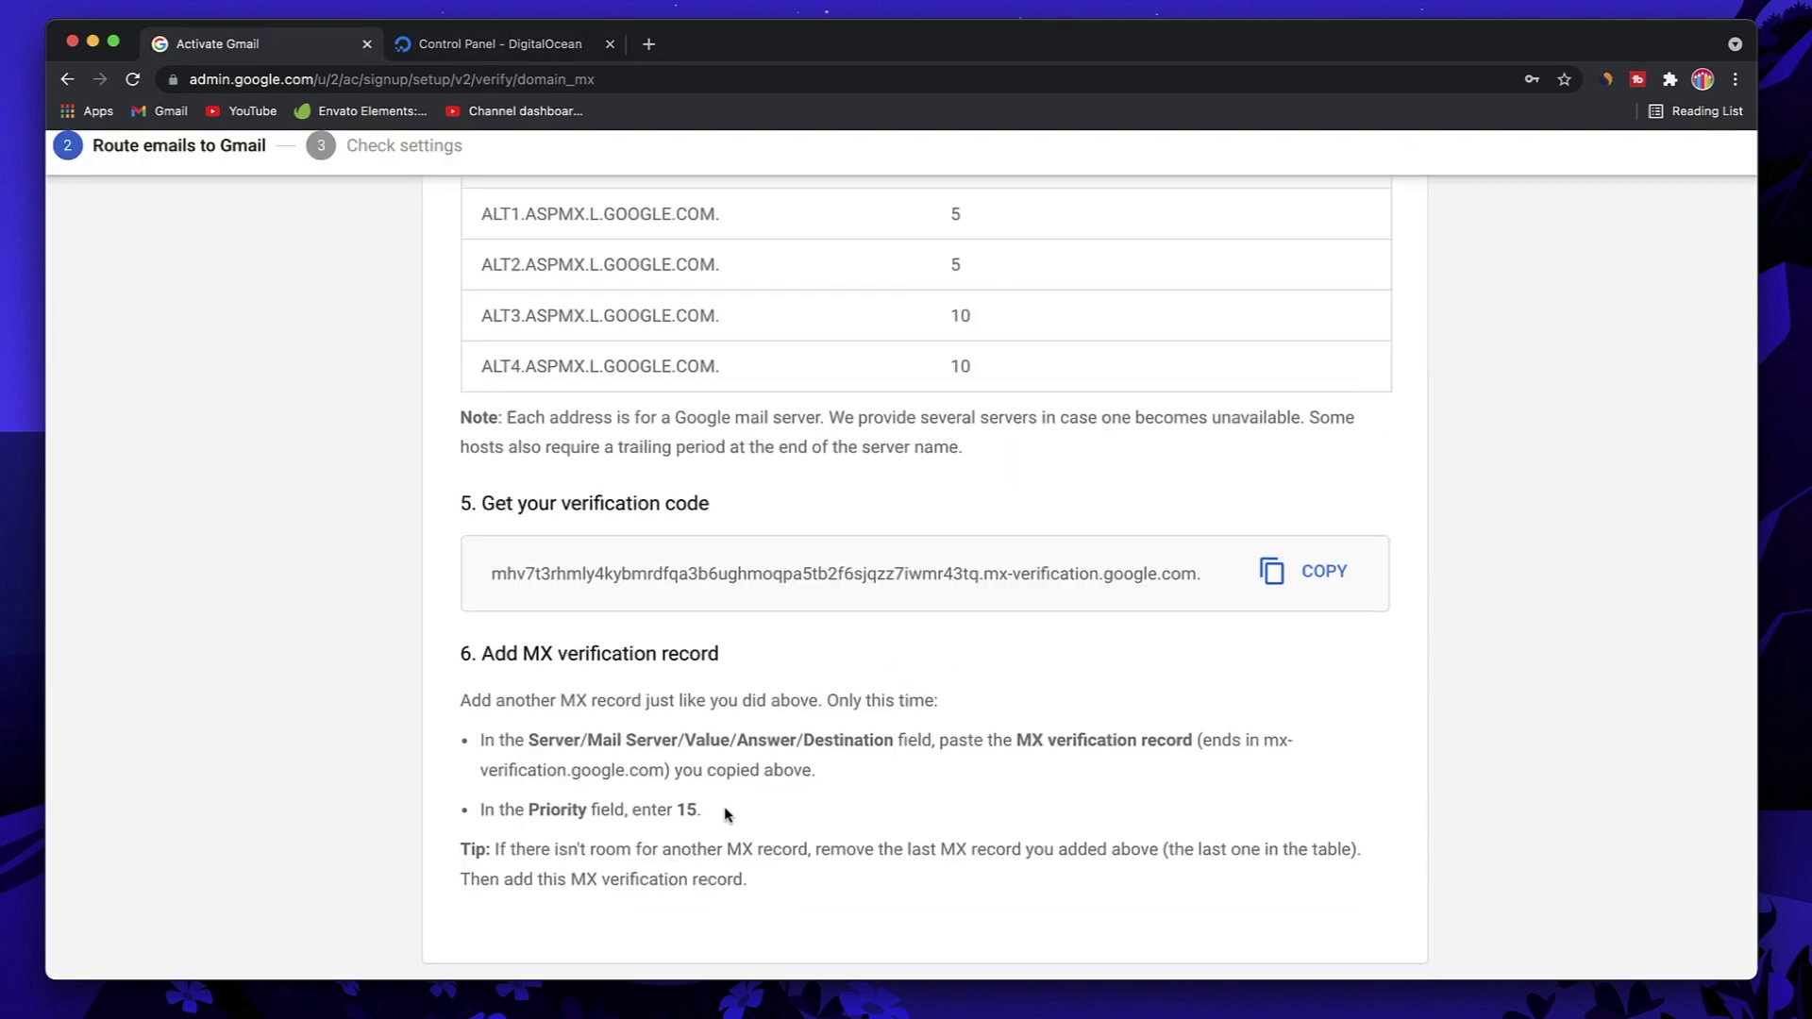
pyautogui.click(512, 47)
pyautogui.click(1144, 517)
pyautogui.write('15')
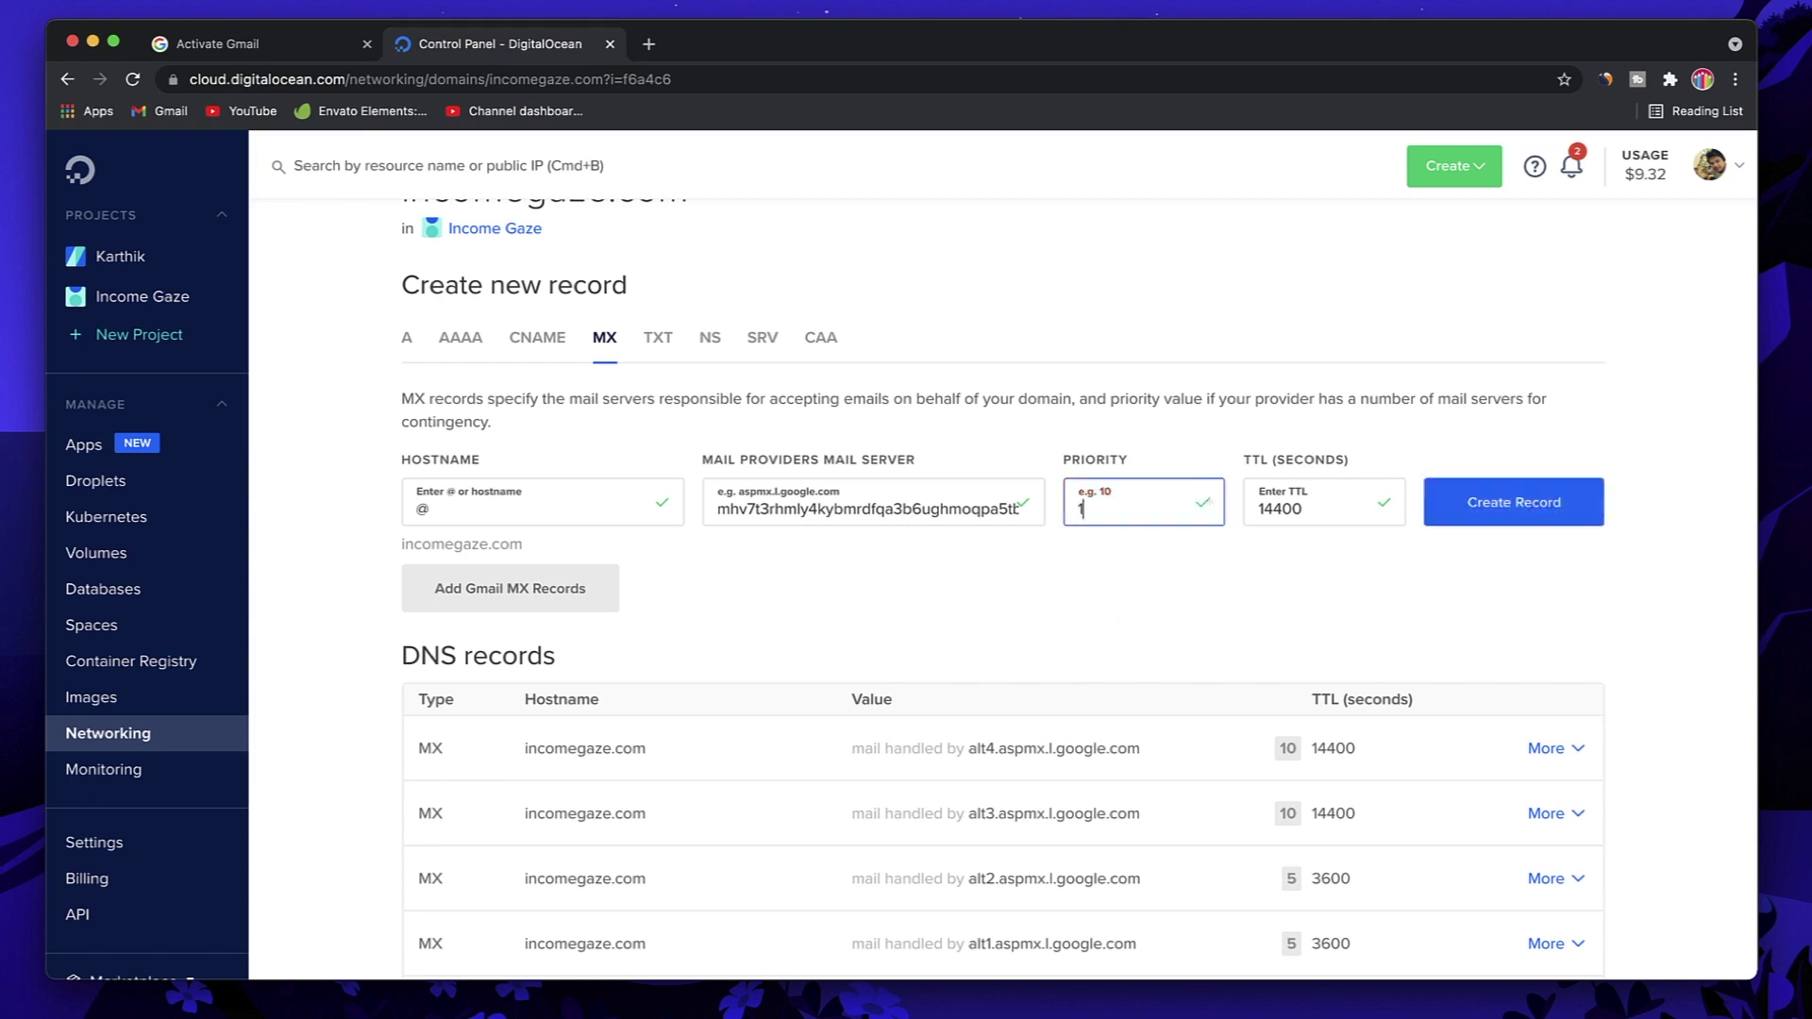
pyautogui.click(1529, 518)
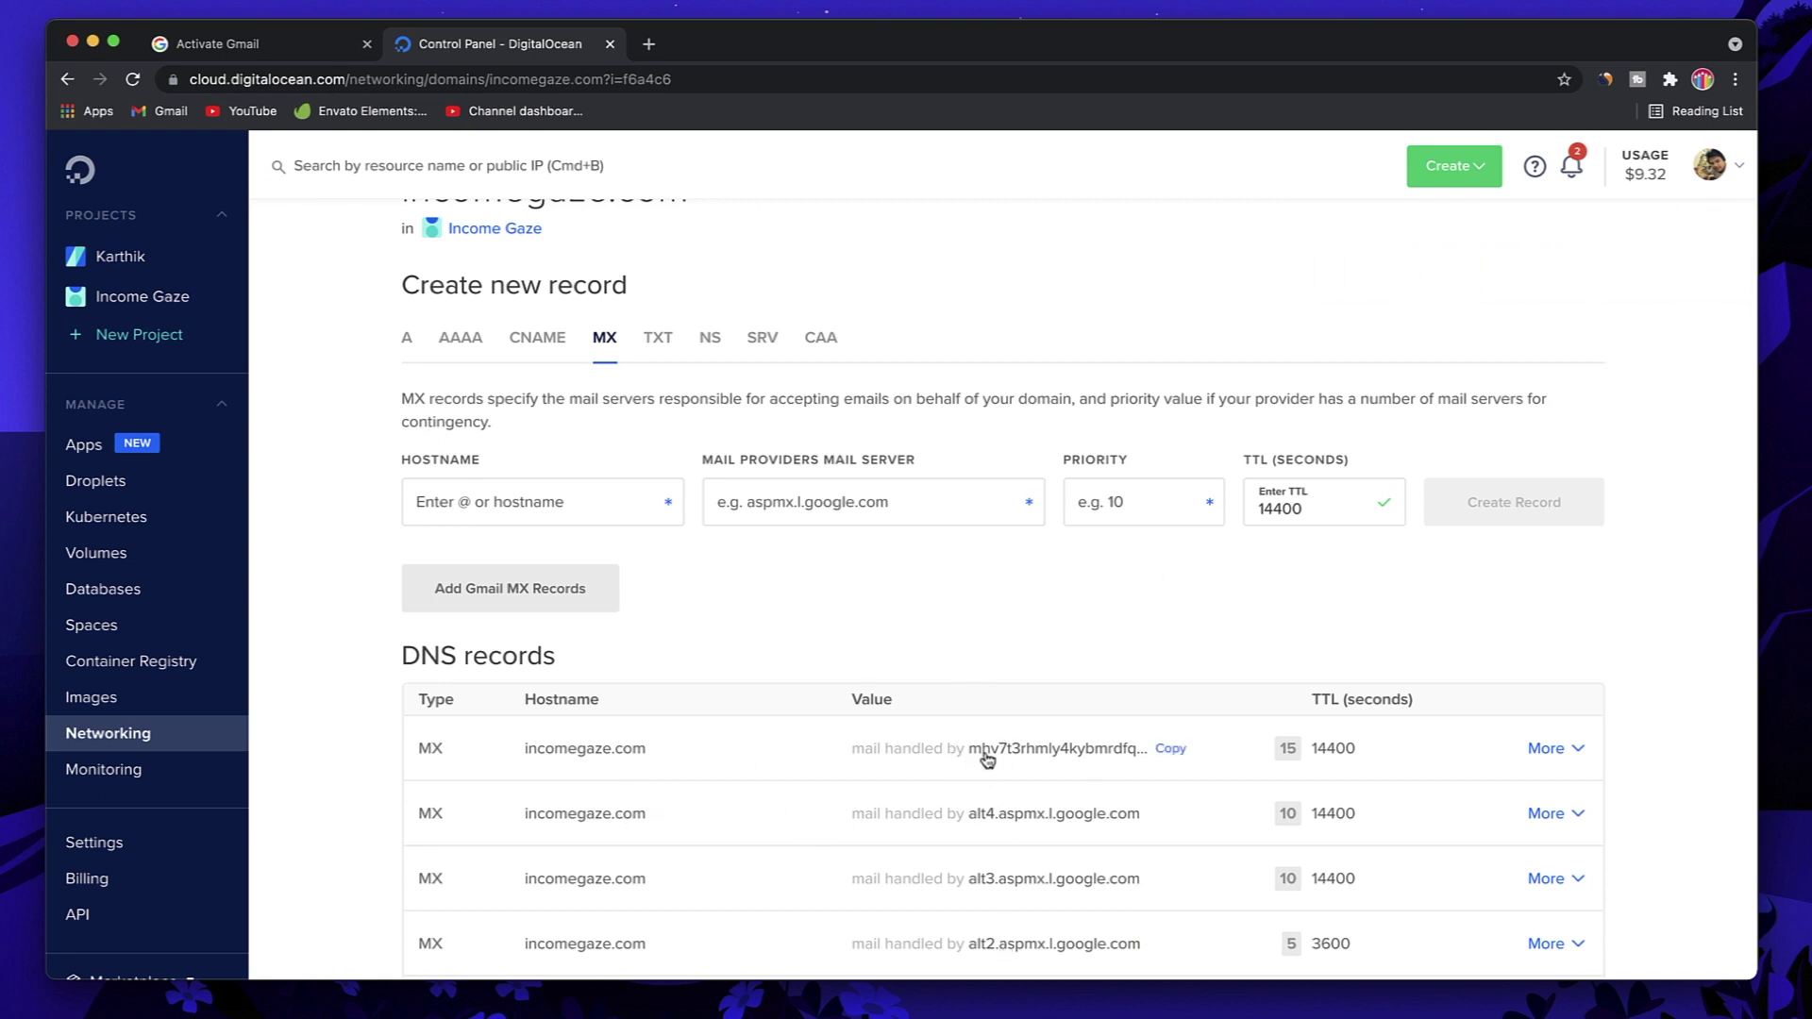
pyautogui.scroll(-4, 1029, 755)
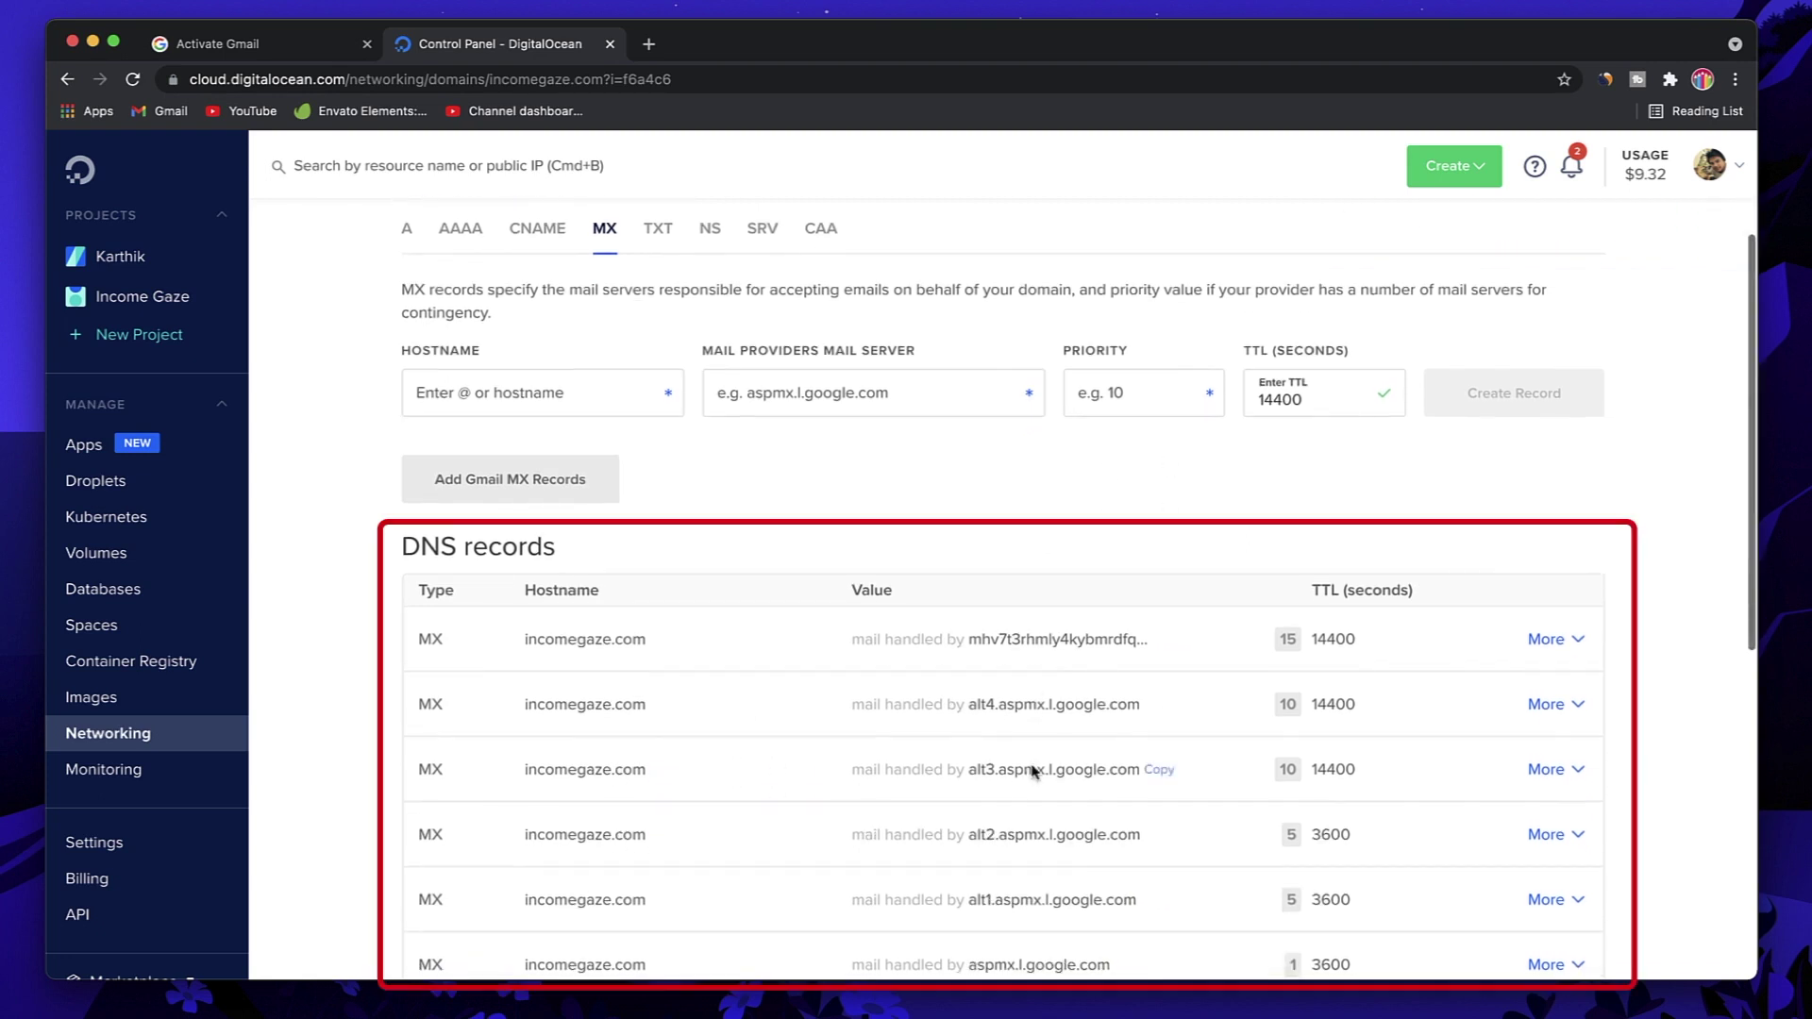
pyautogui.scroll(1, 889, 913)
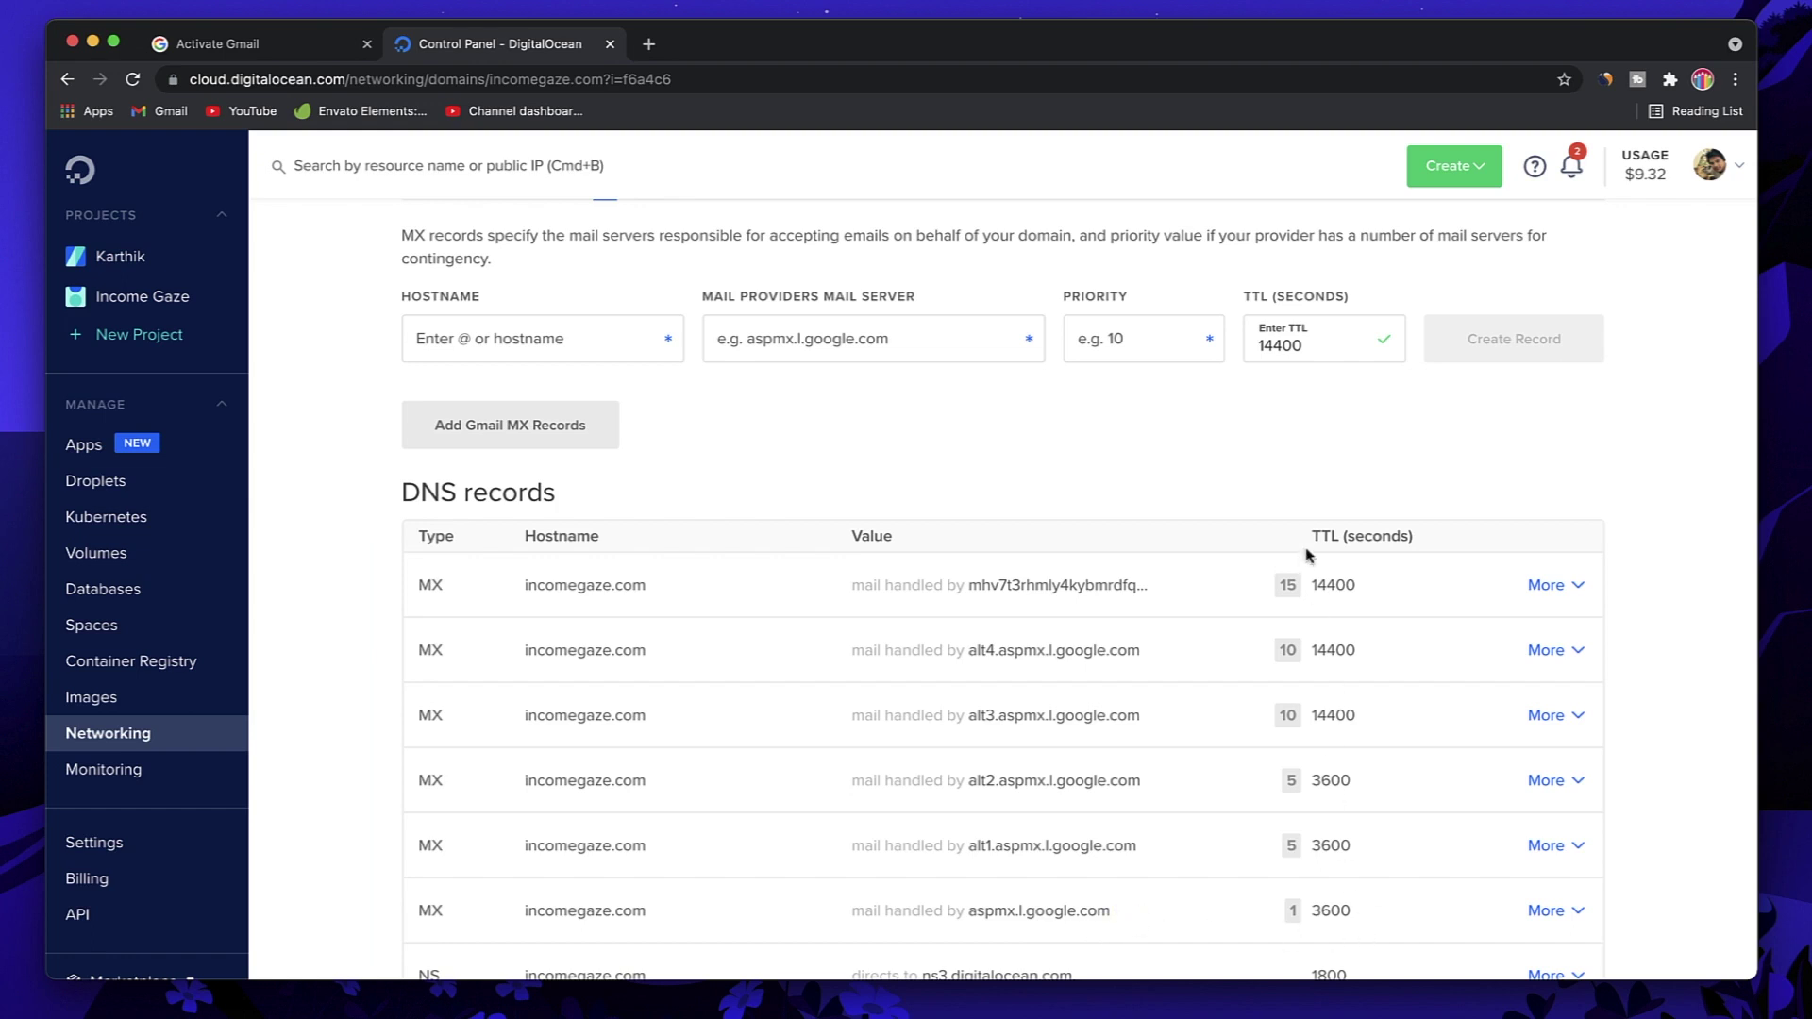
pyautogui.moveTo(1289, 586)
pyautogui.scroll(3, 869, 457)
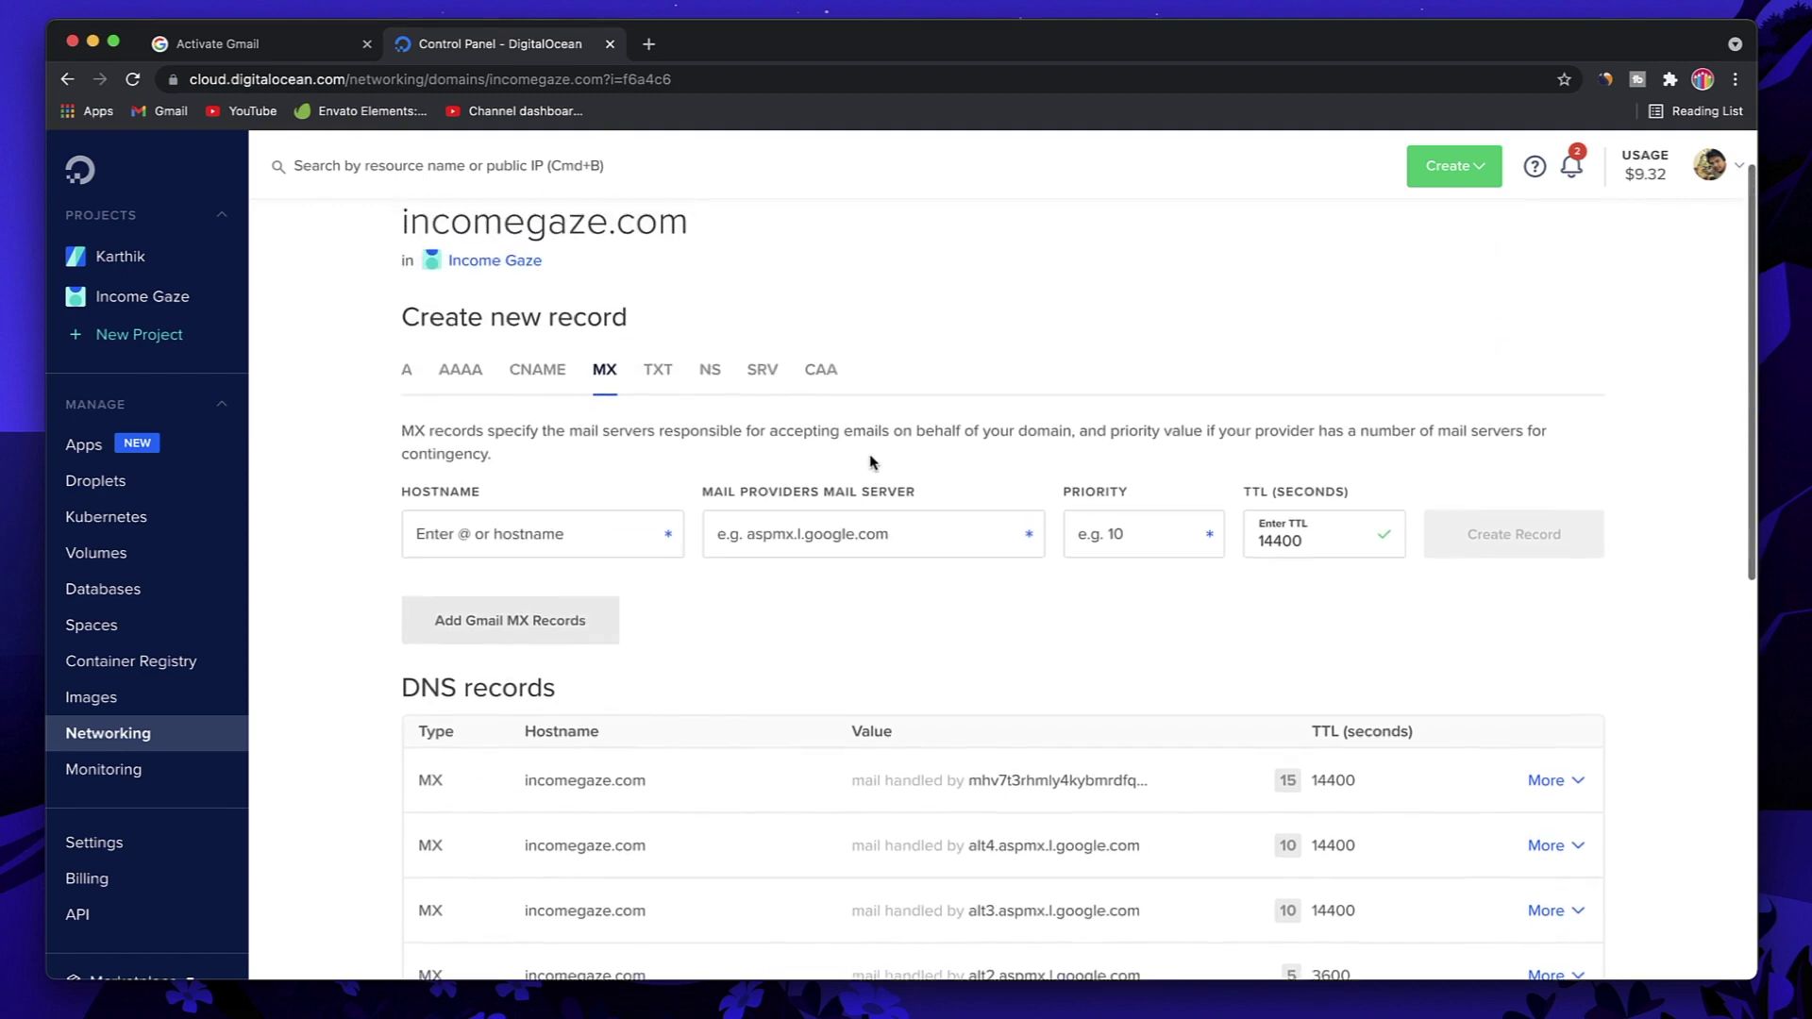
# Step: Review Google's six MX server instructions and start Gmail activation for incomegaze.com
pyautogui.click(223, 51)
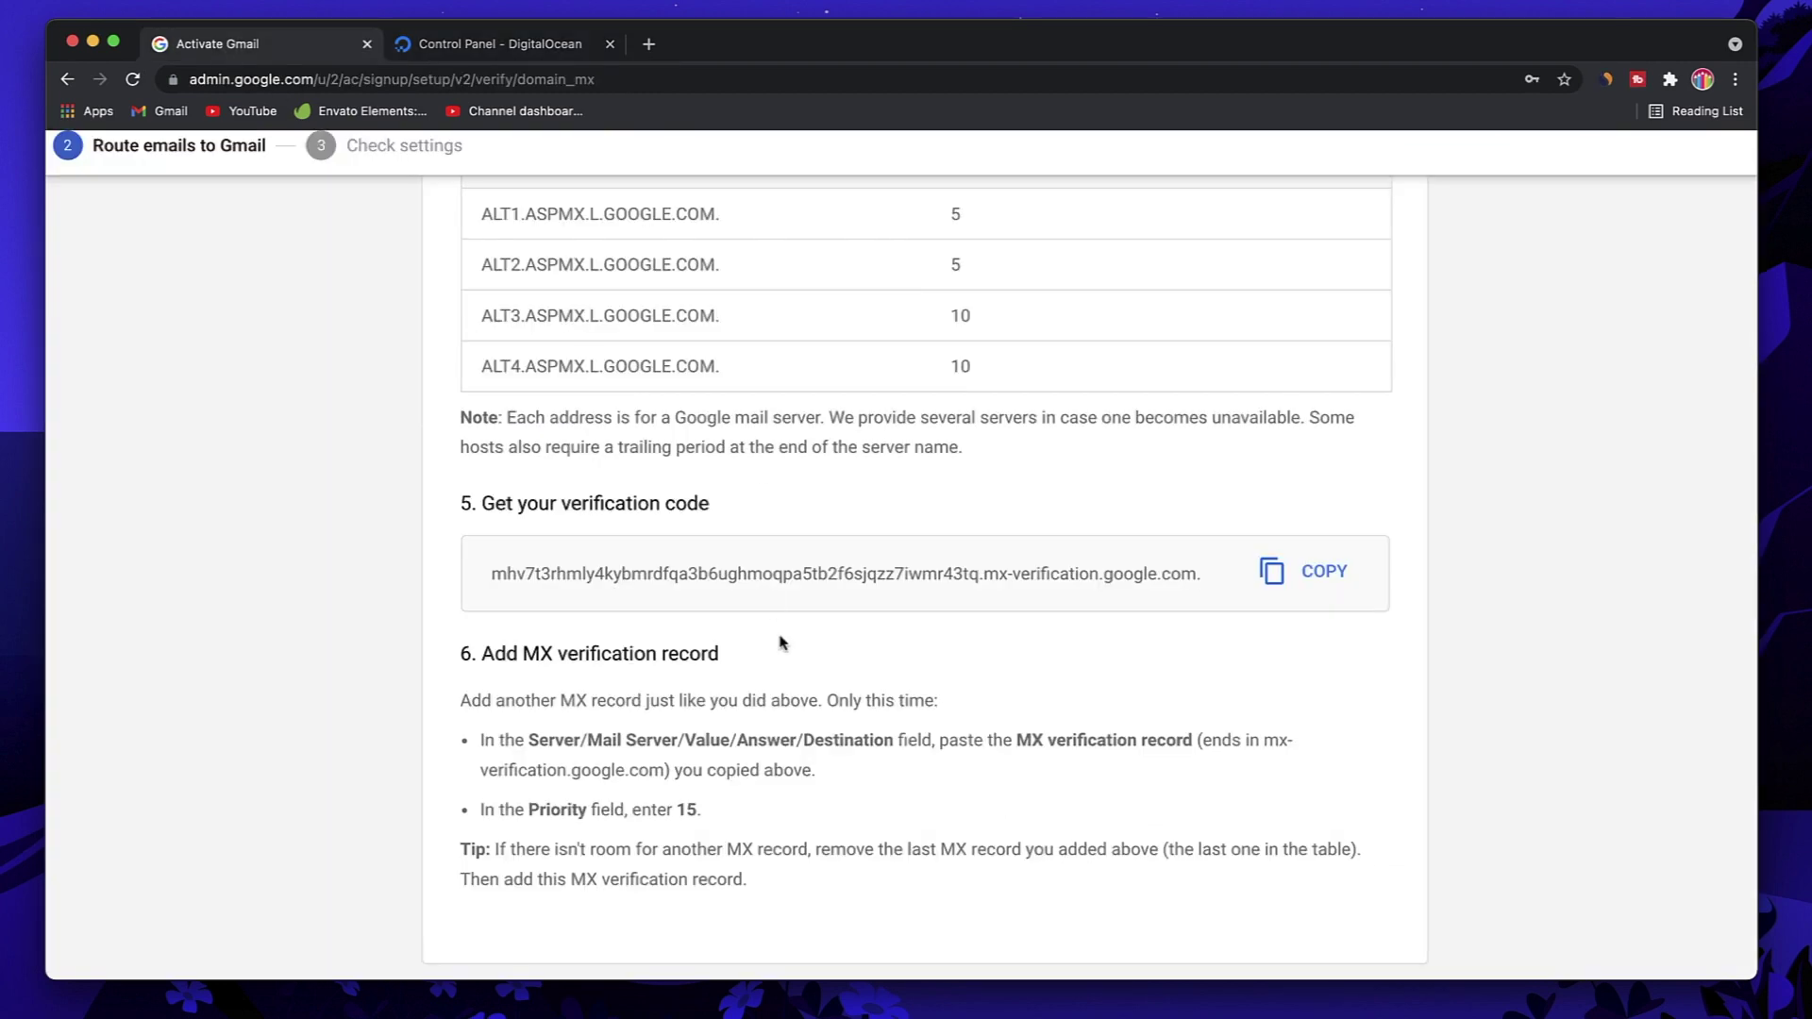
pyautogui.scroll(15, 1130, 674)
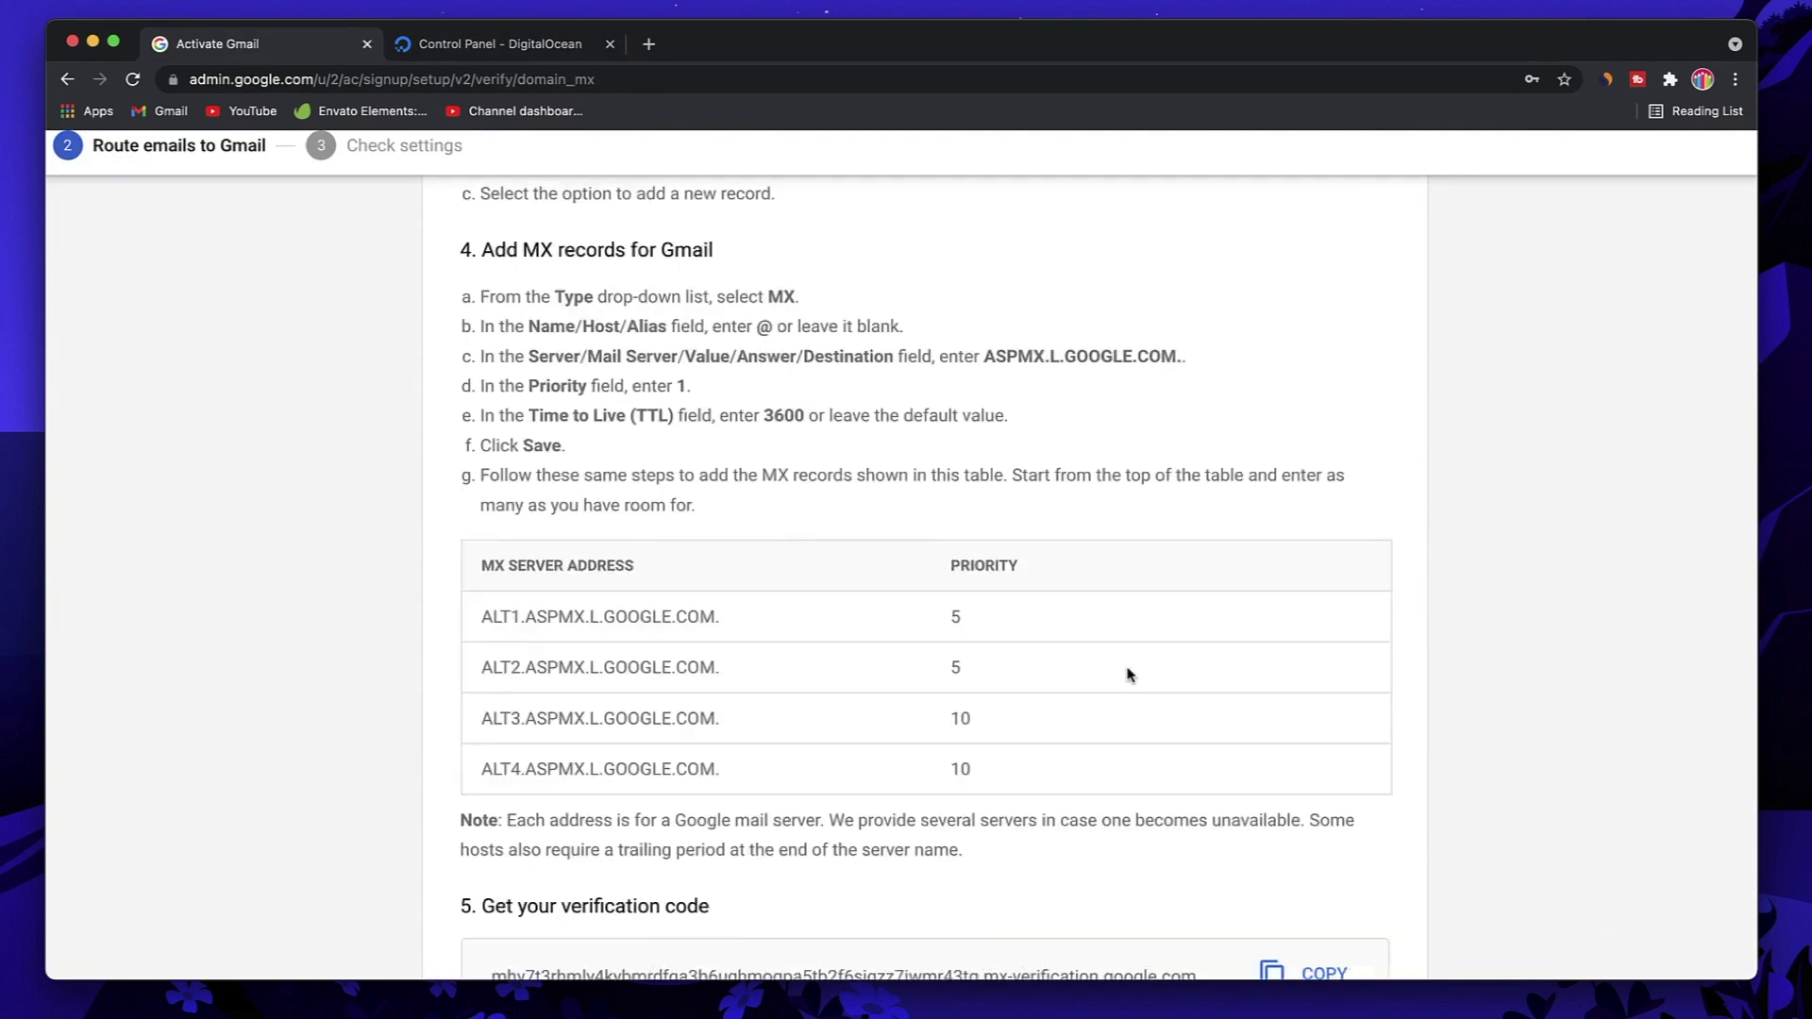
pyautogui.press('super+minus')
pyautogui.press('super+minus')
pyautogui.scroll(-6, 1129, 674)
pyautogui.scroll(-3, 1130, 673)
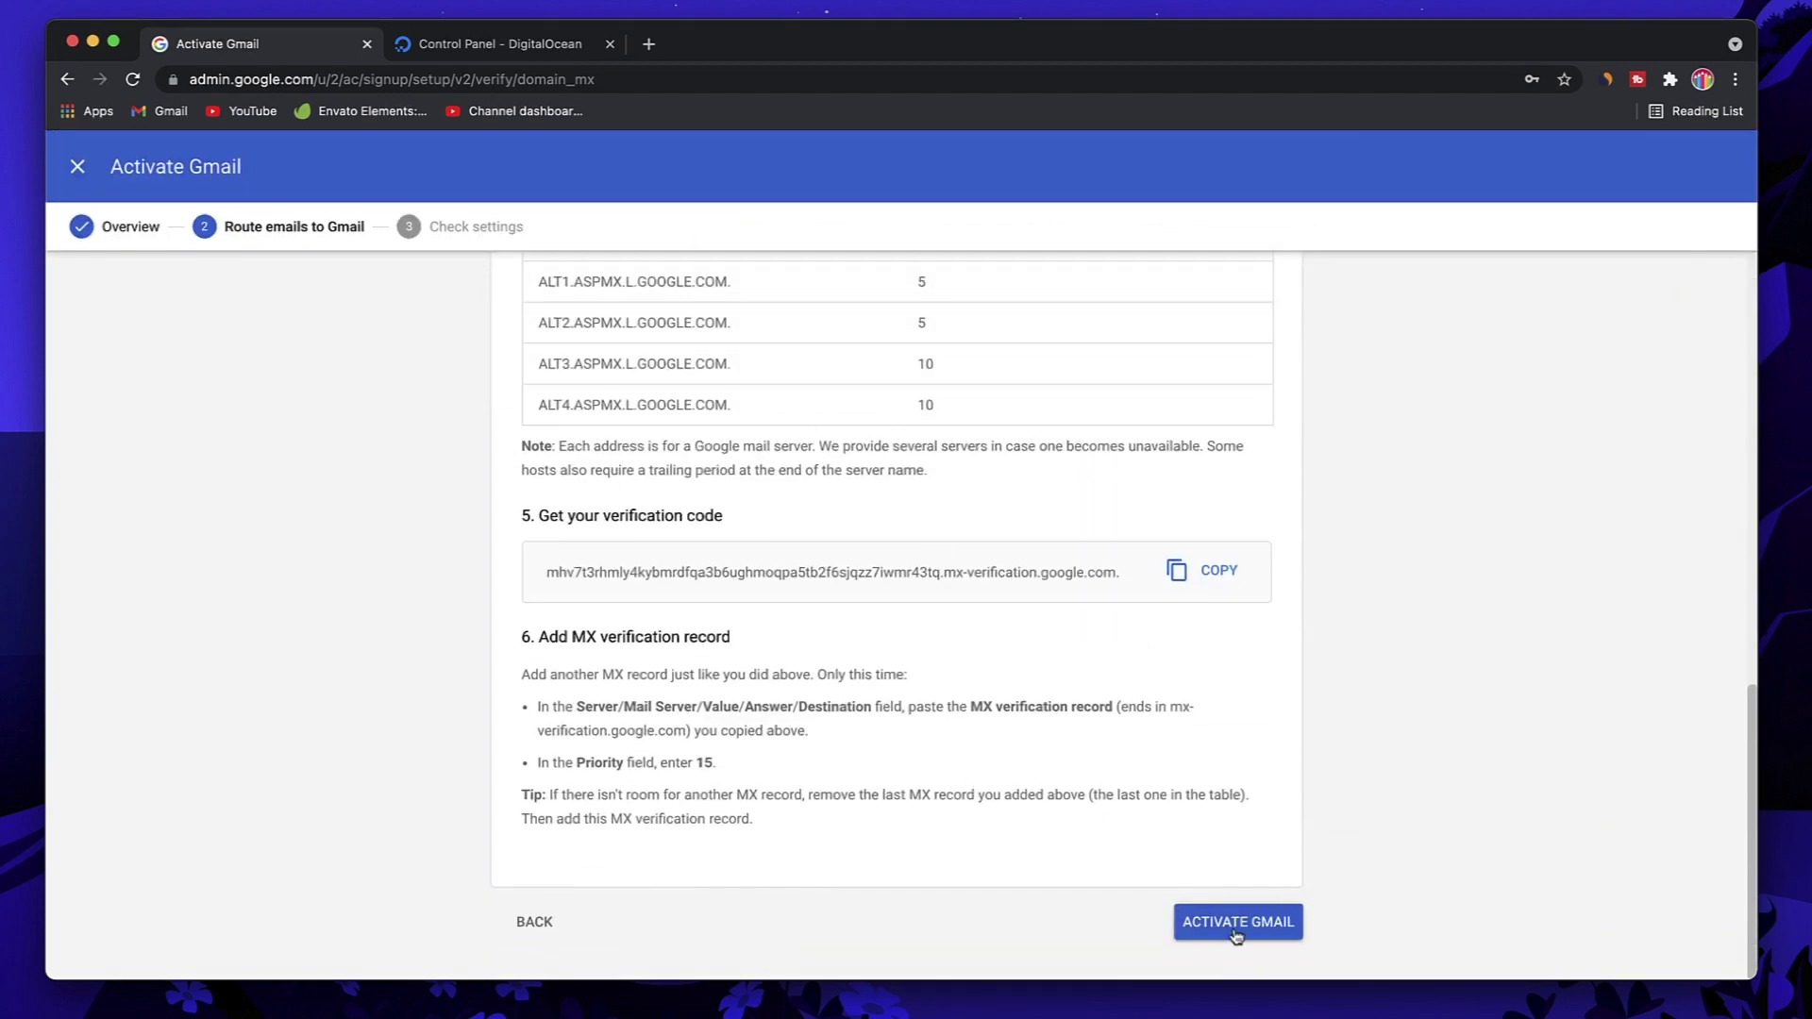
pyautogui.scroll(2, 846, 463)
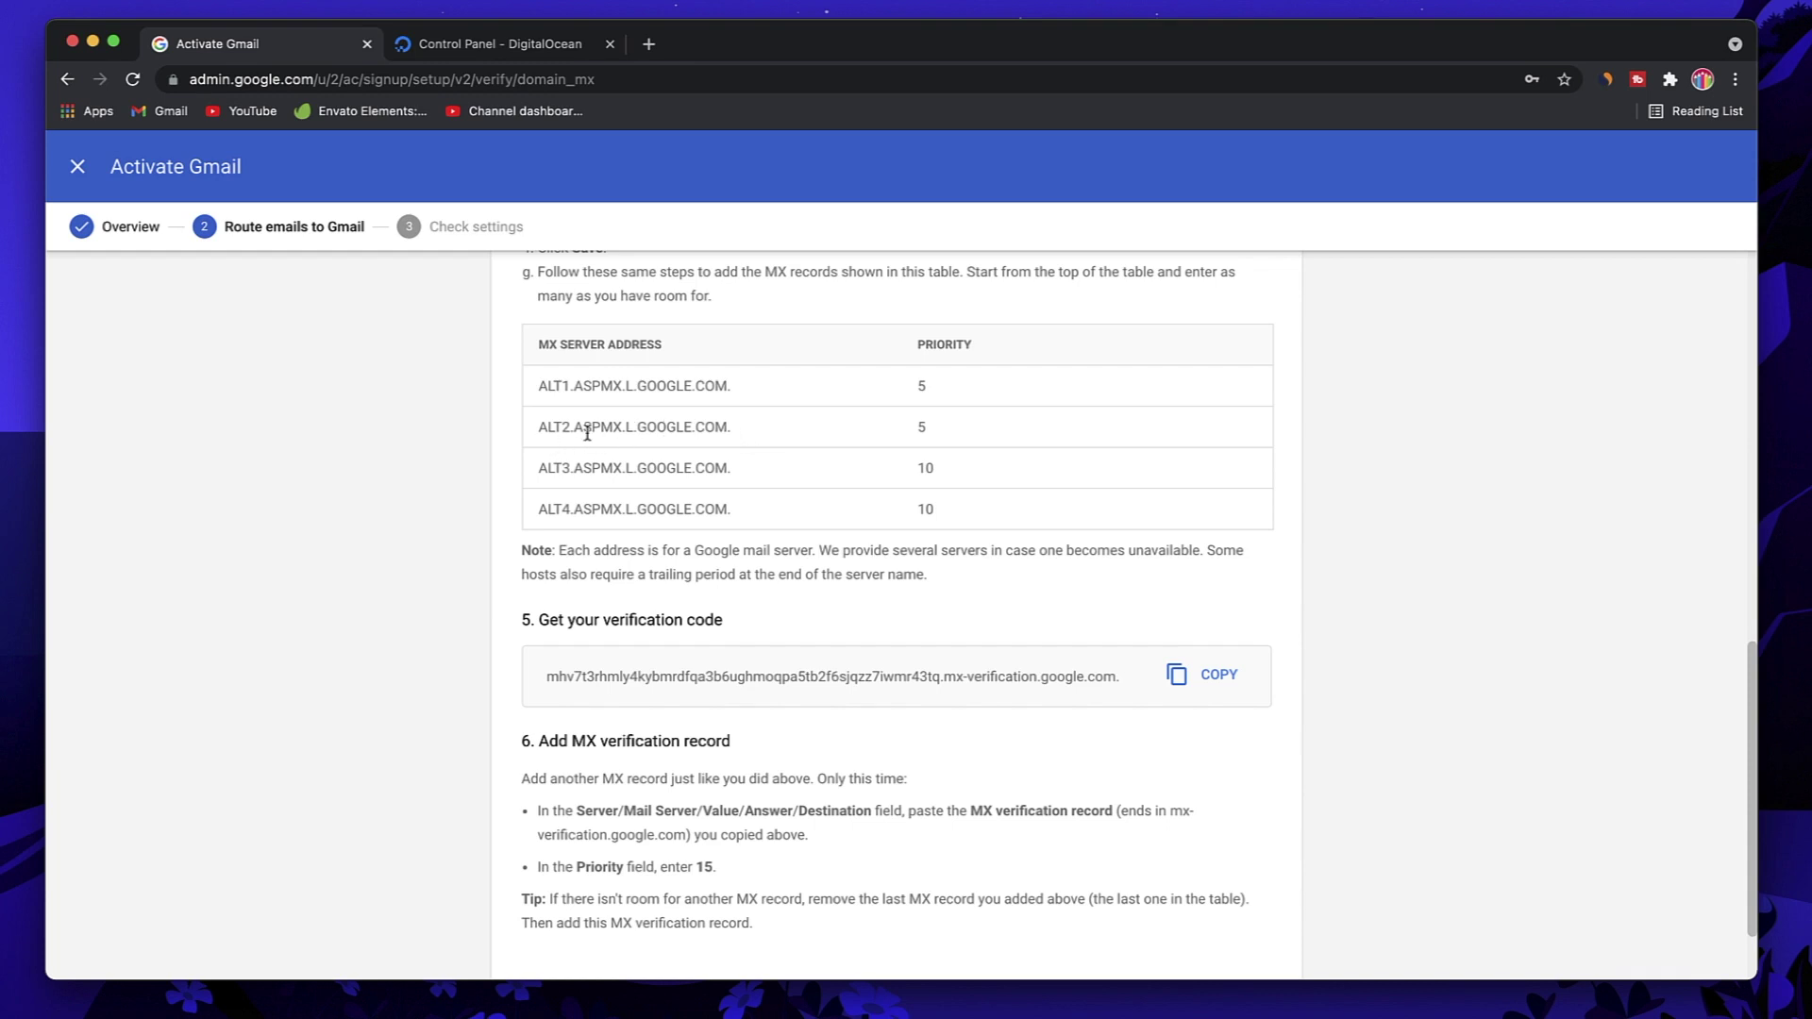
pyautogui.tripleClick(684, 429)
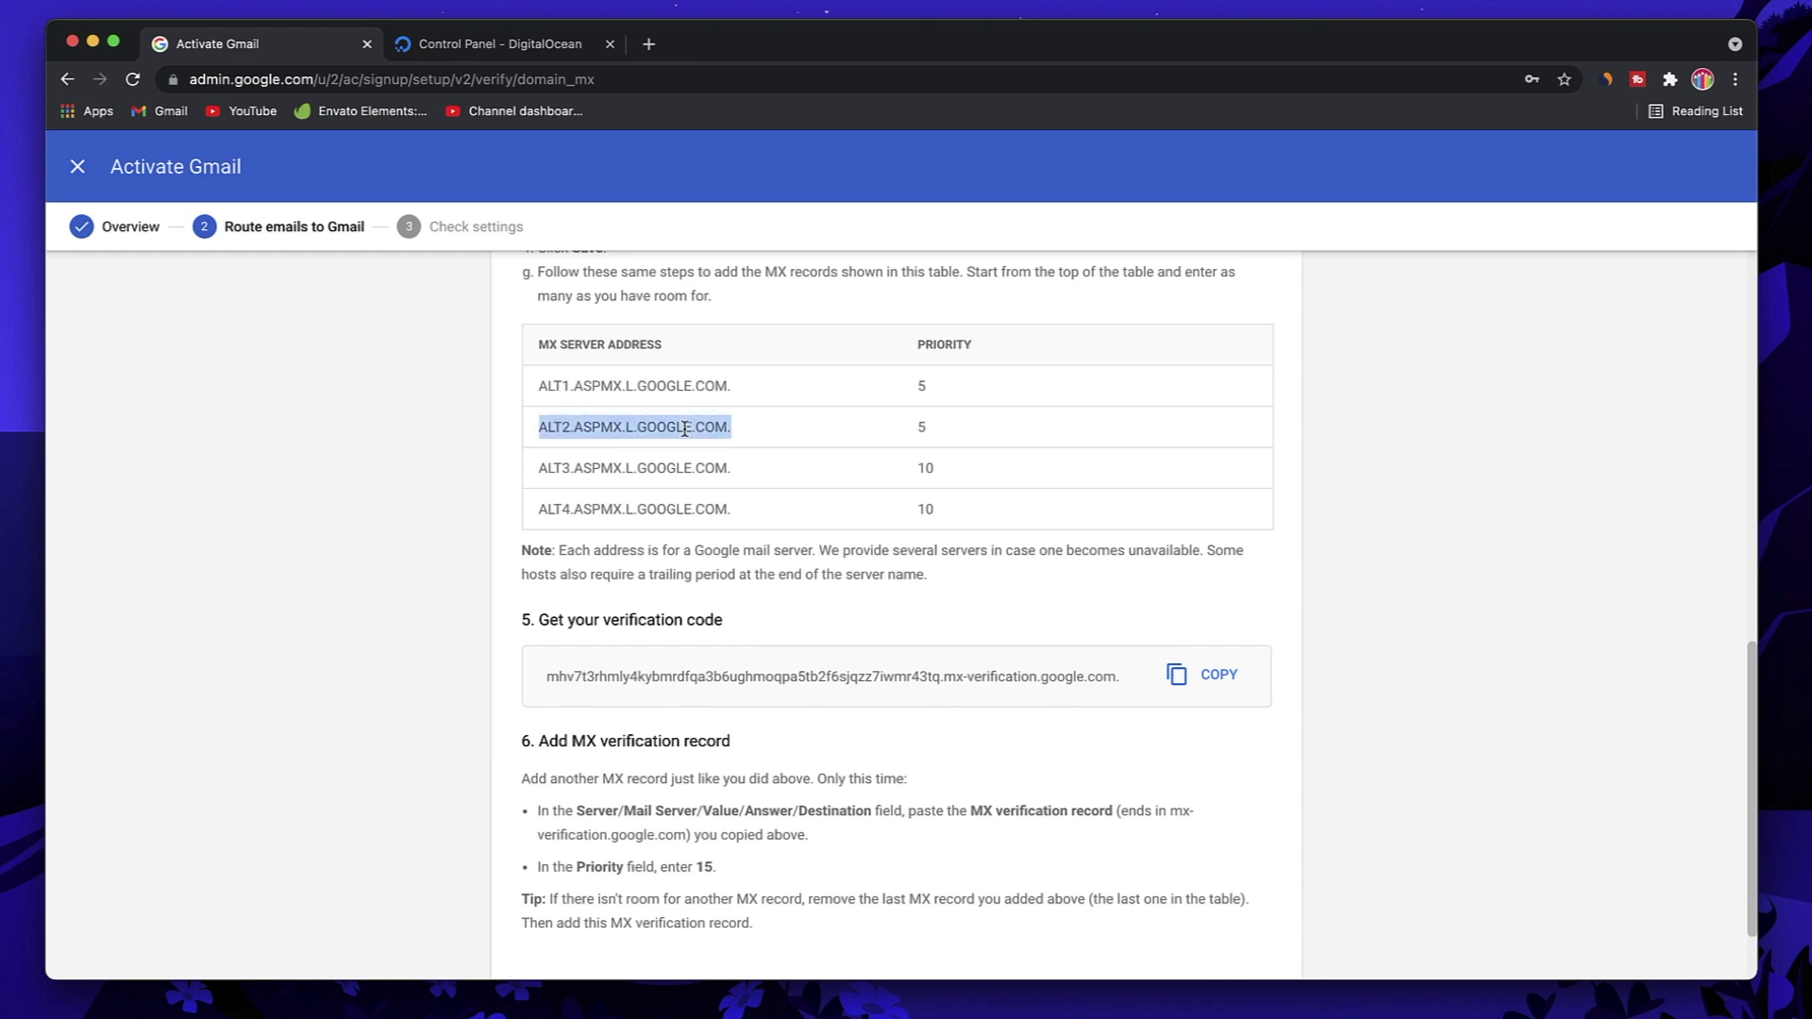
pyautogui.scroll(-2, 991, 574)
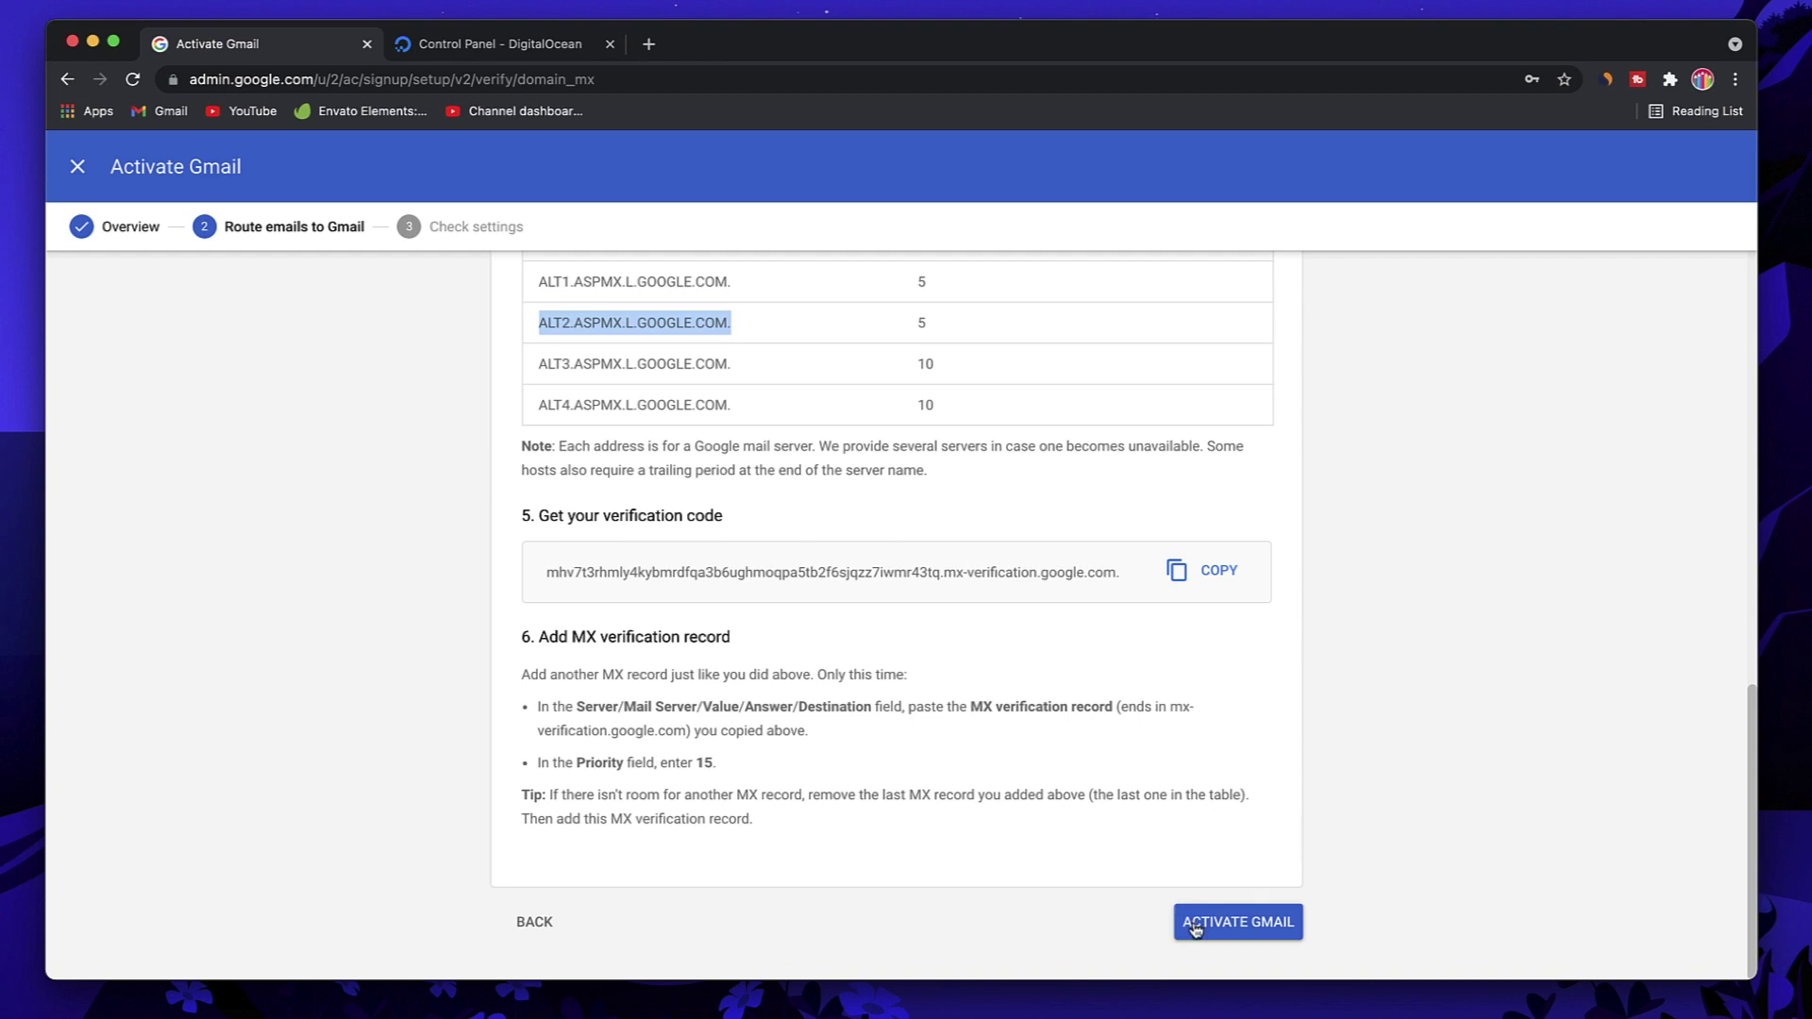
pyautogui.click(1195, 930)
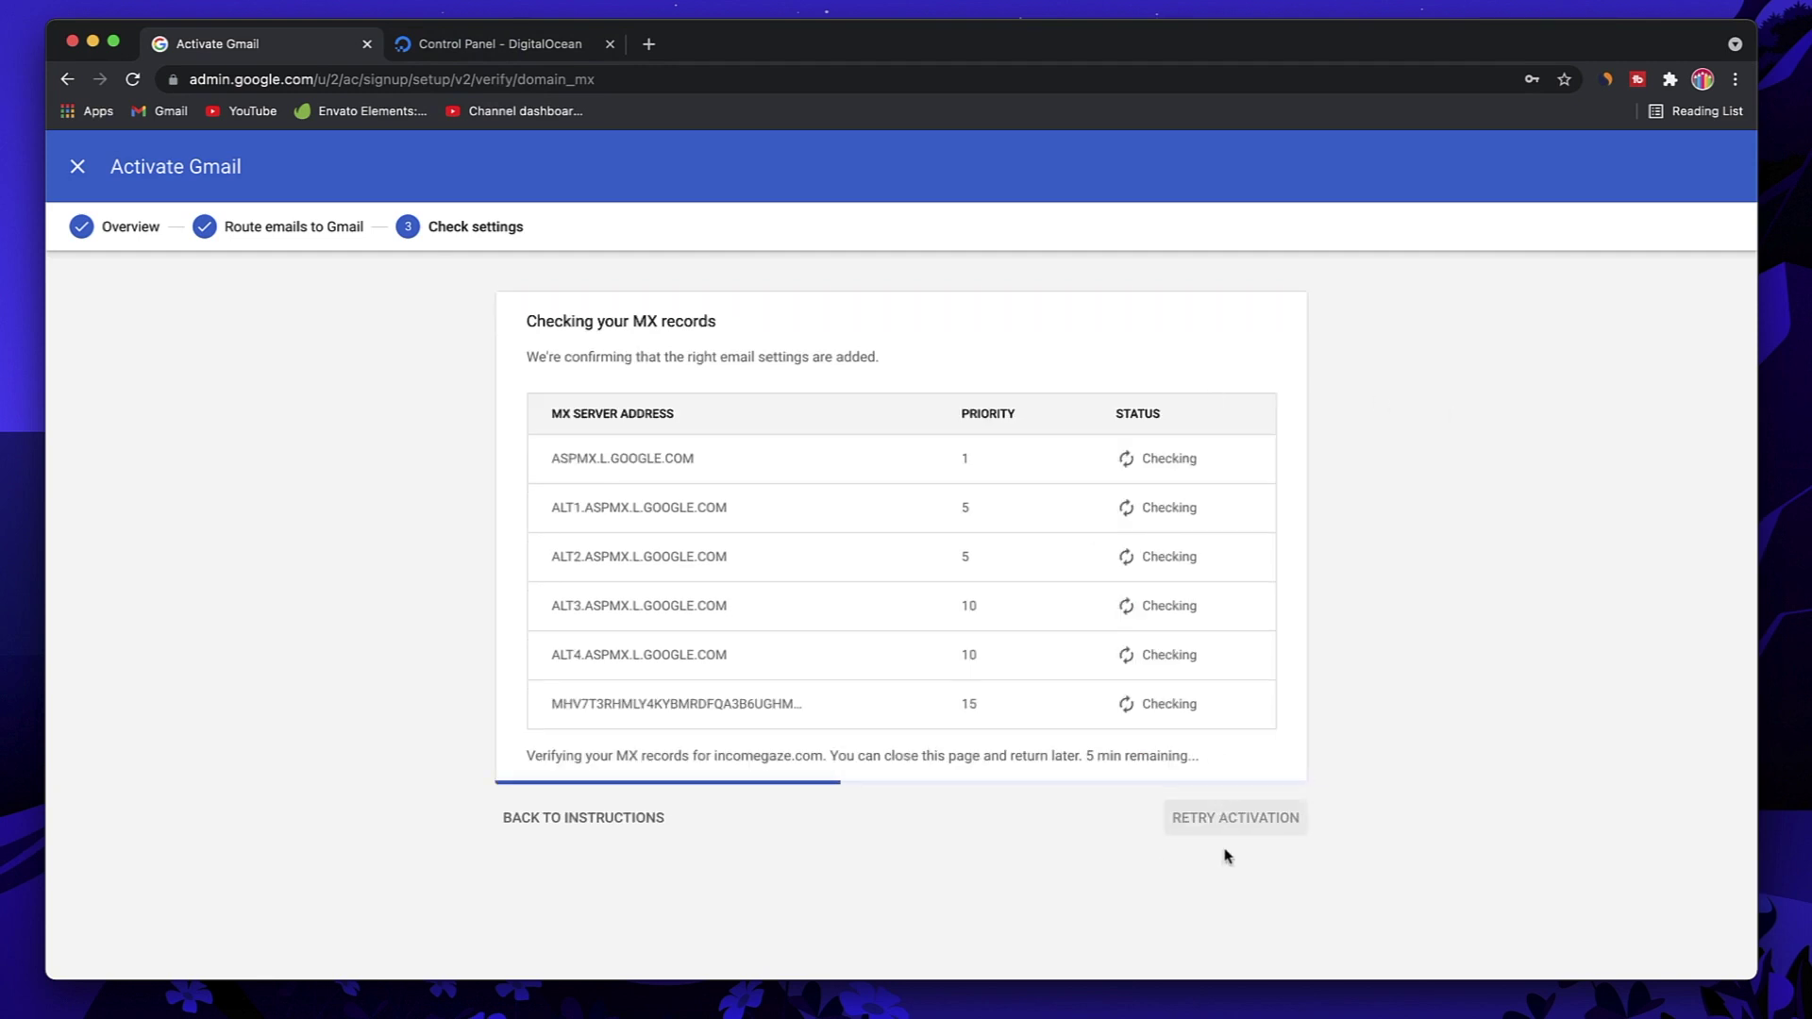
# Step: Wait while Google checks the six incomegaze.com MX records, about 5 minutes remaining
pyautogui.tripleClick(536, 755)
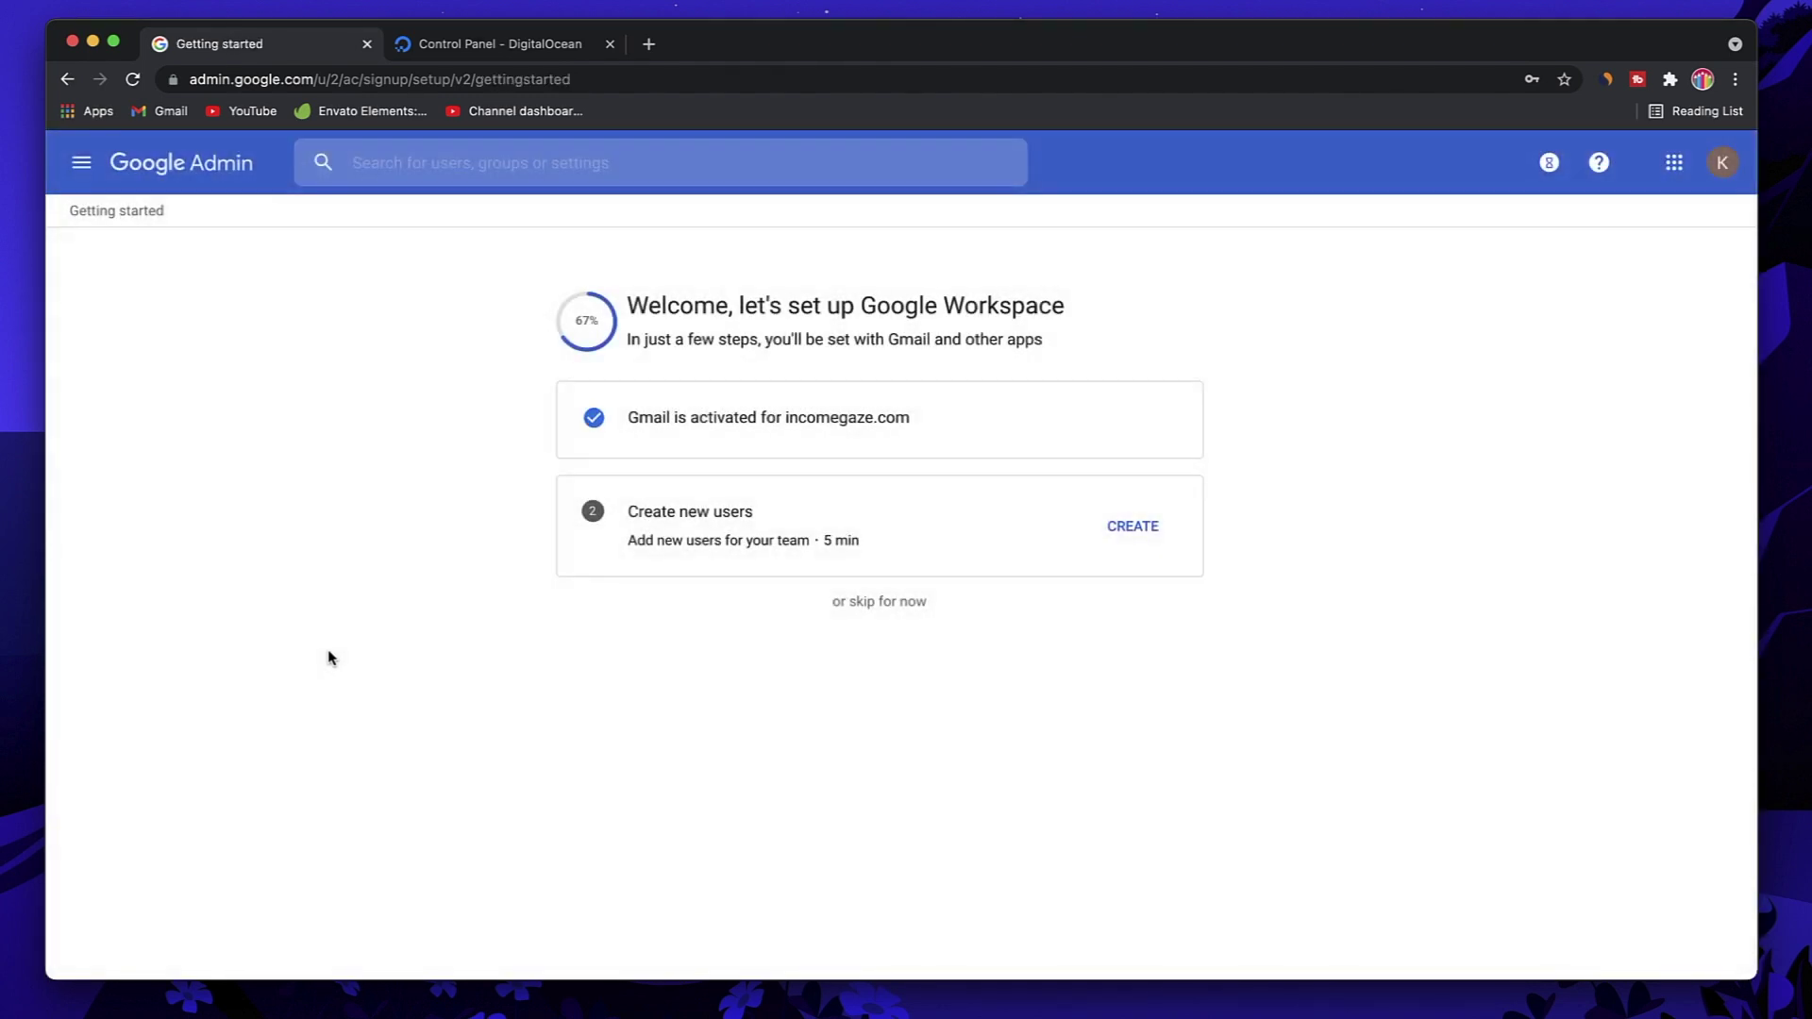
# Step: Skip the Create new users step on the Getting started page
pyautogui.tripleClick(766, 333)
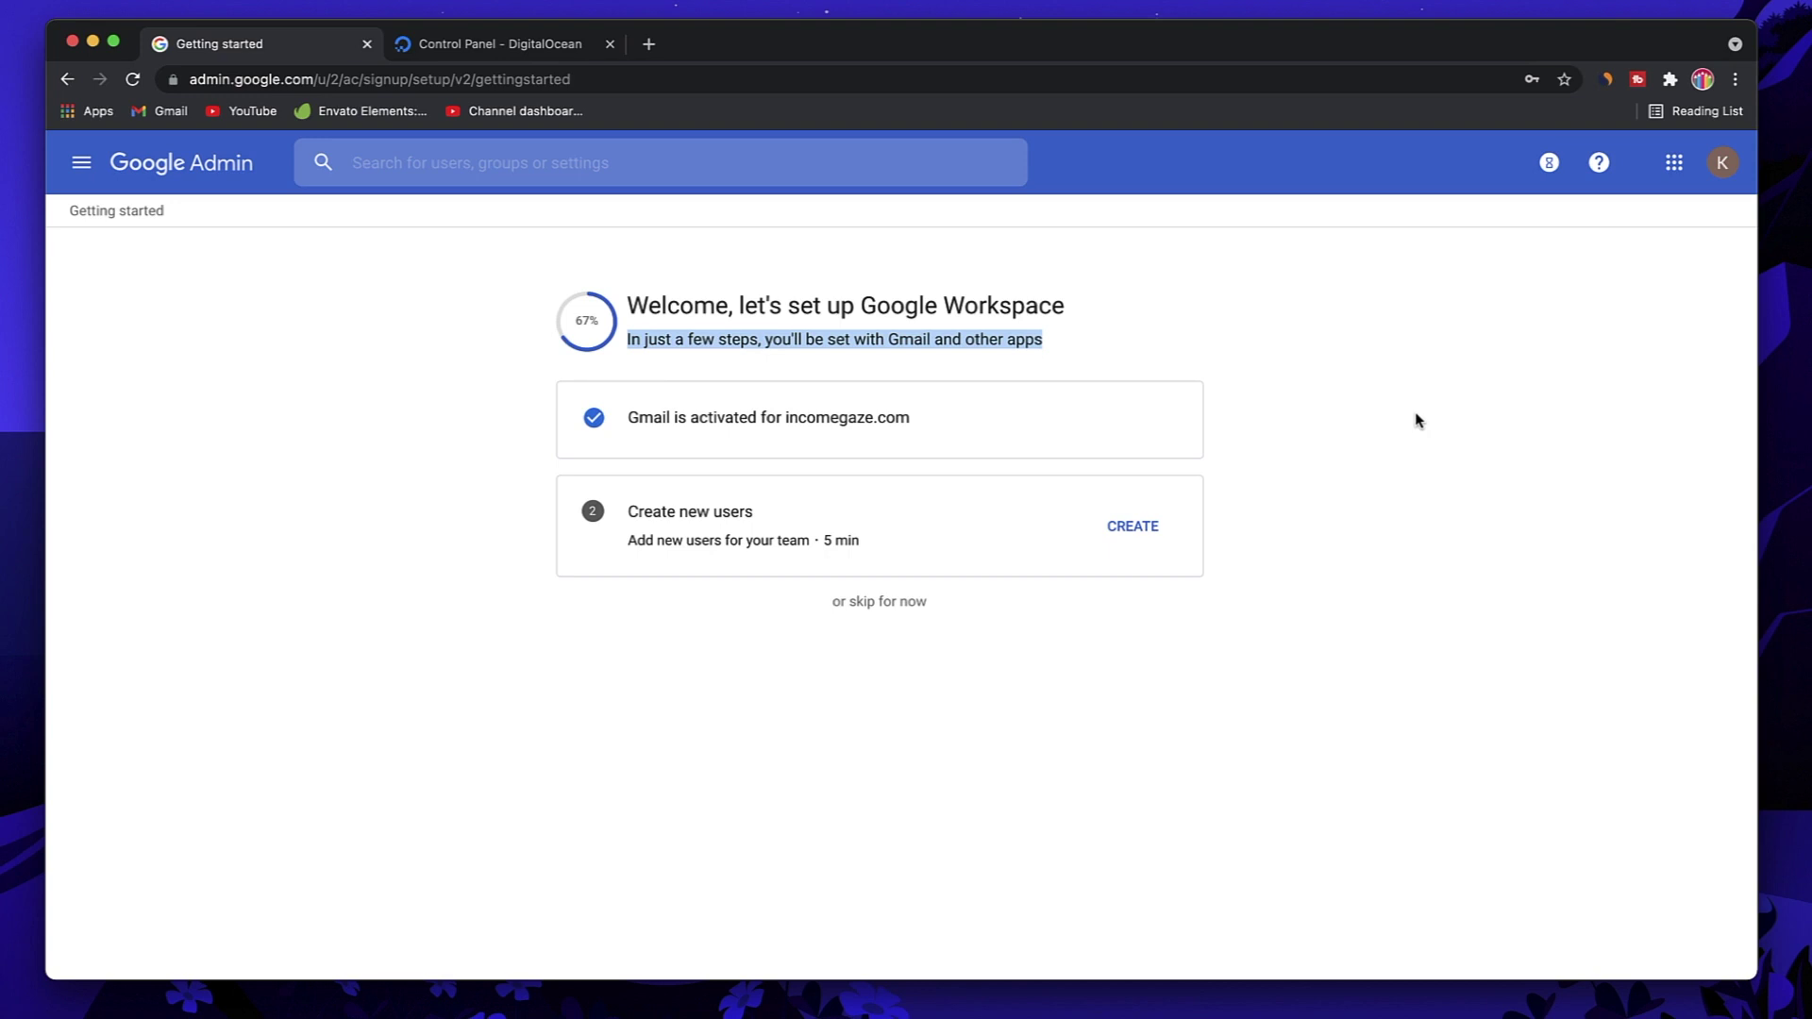
pyautogui.click(1478, 408)
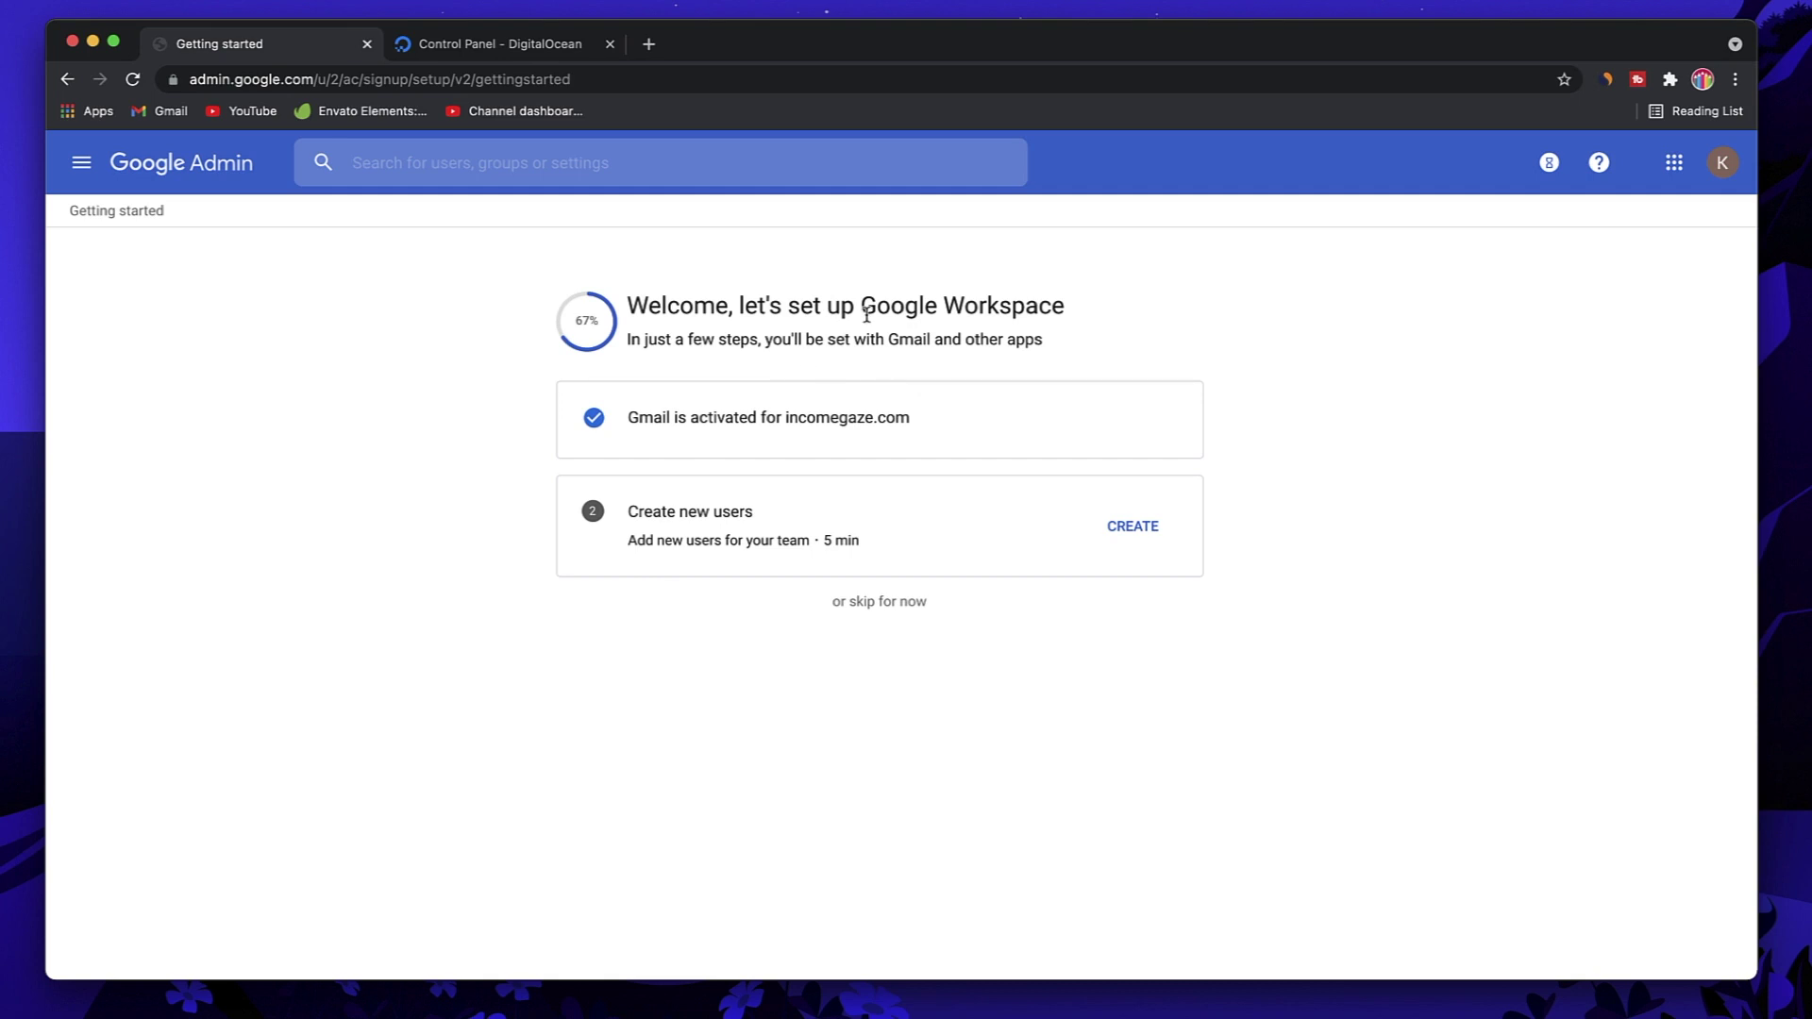
pyautogui.tripleClick(797, 427)
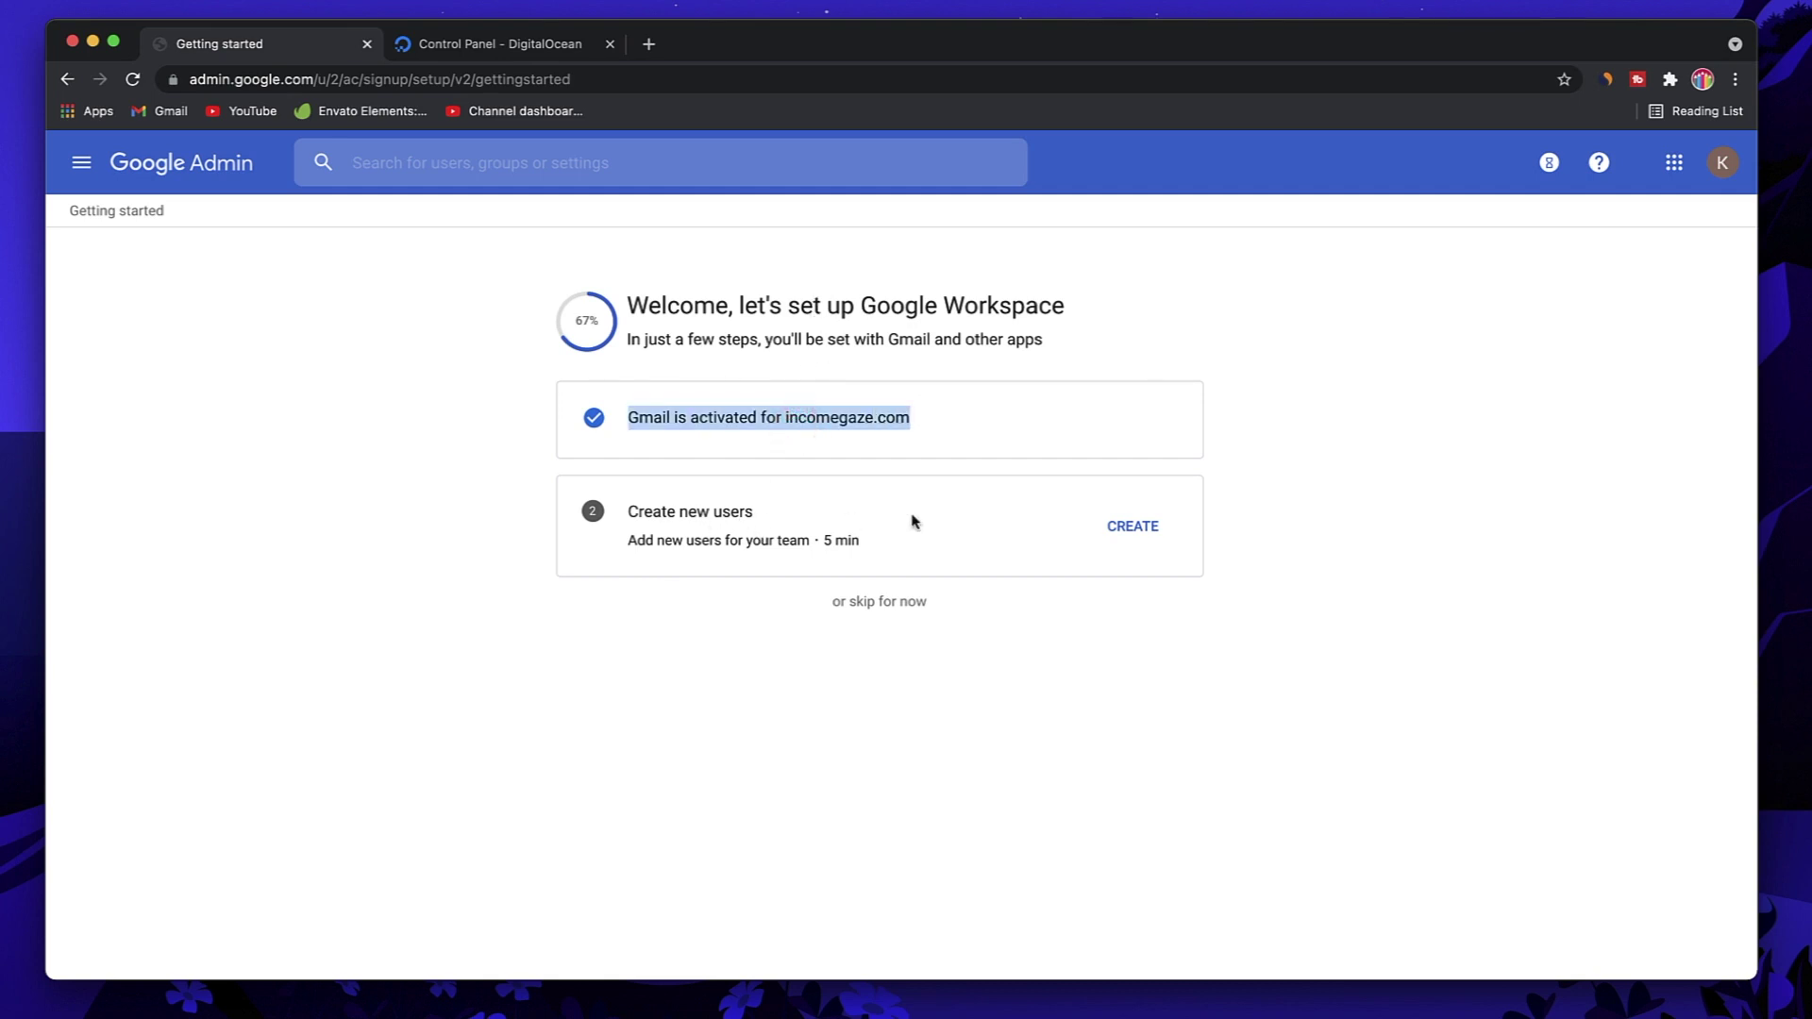
pyautogui.tripleClick(717, 509)
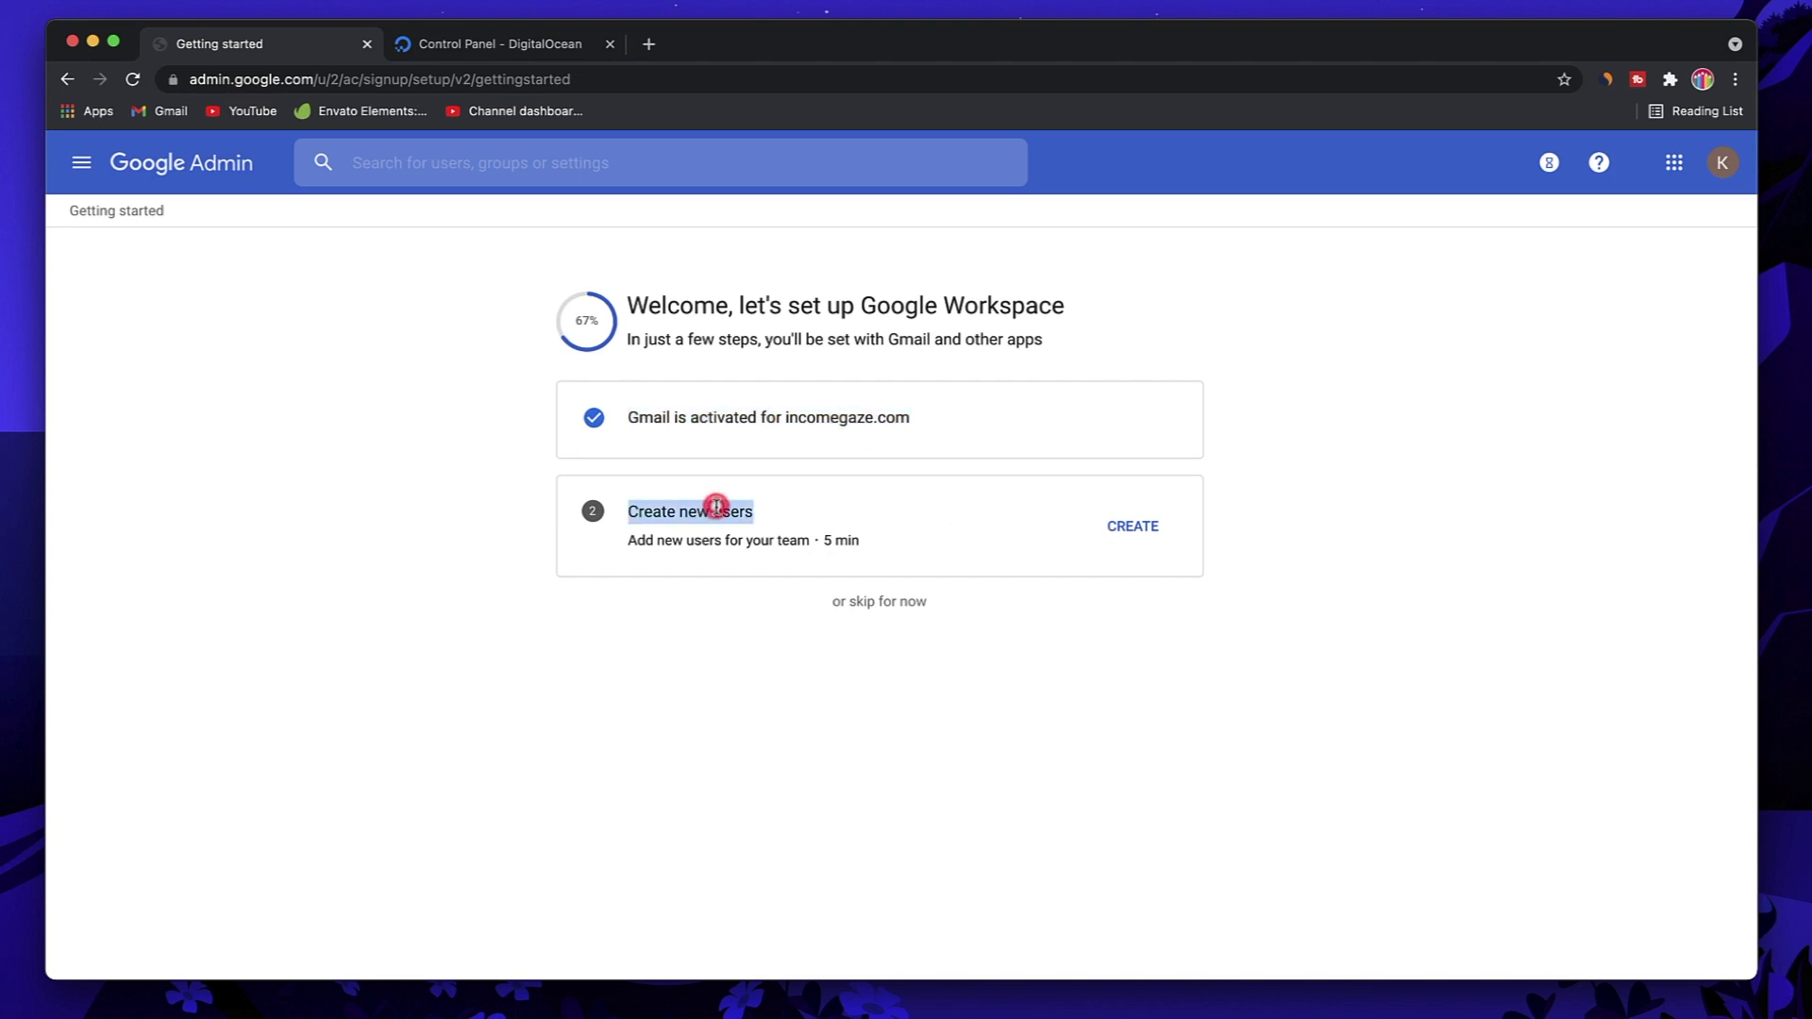
pyautogui.click(853, 612)
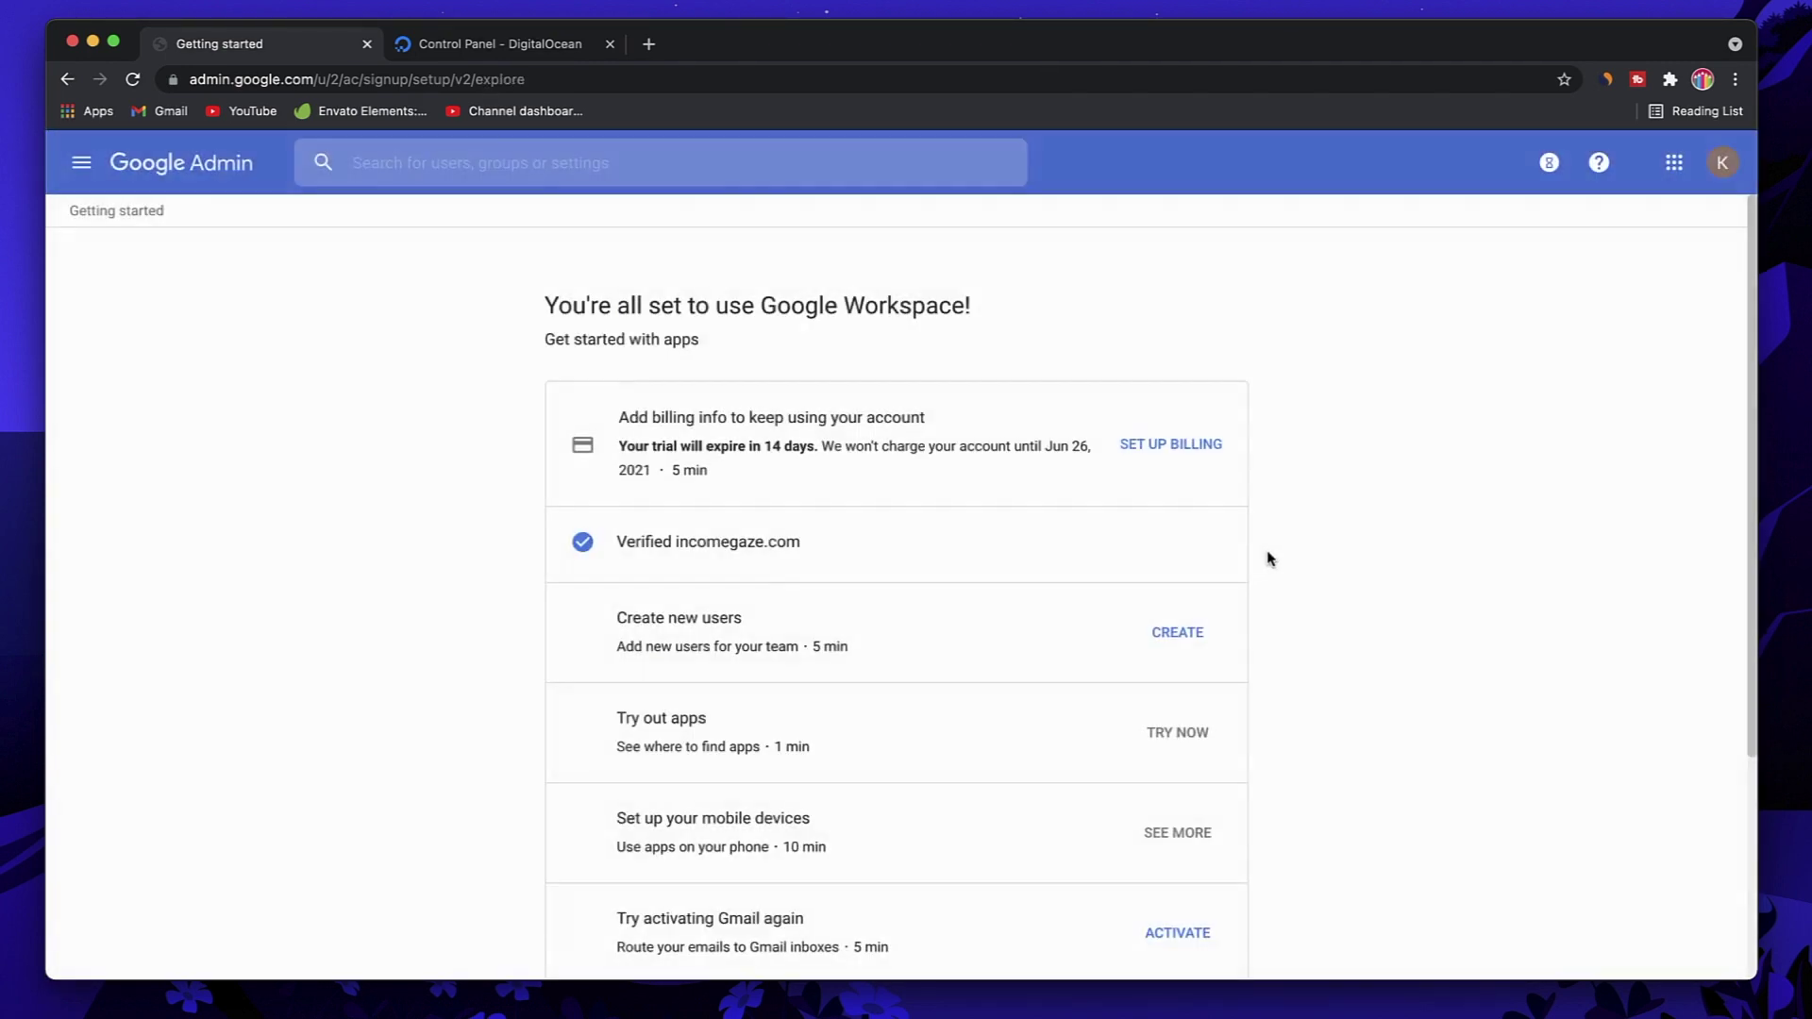
# Step: Retry Gmail activation so the overview reads 'Gmail is activated for incomegaze.com'
pyautogui.scroll(-1, 1267, 557)
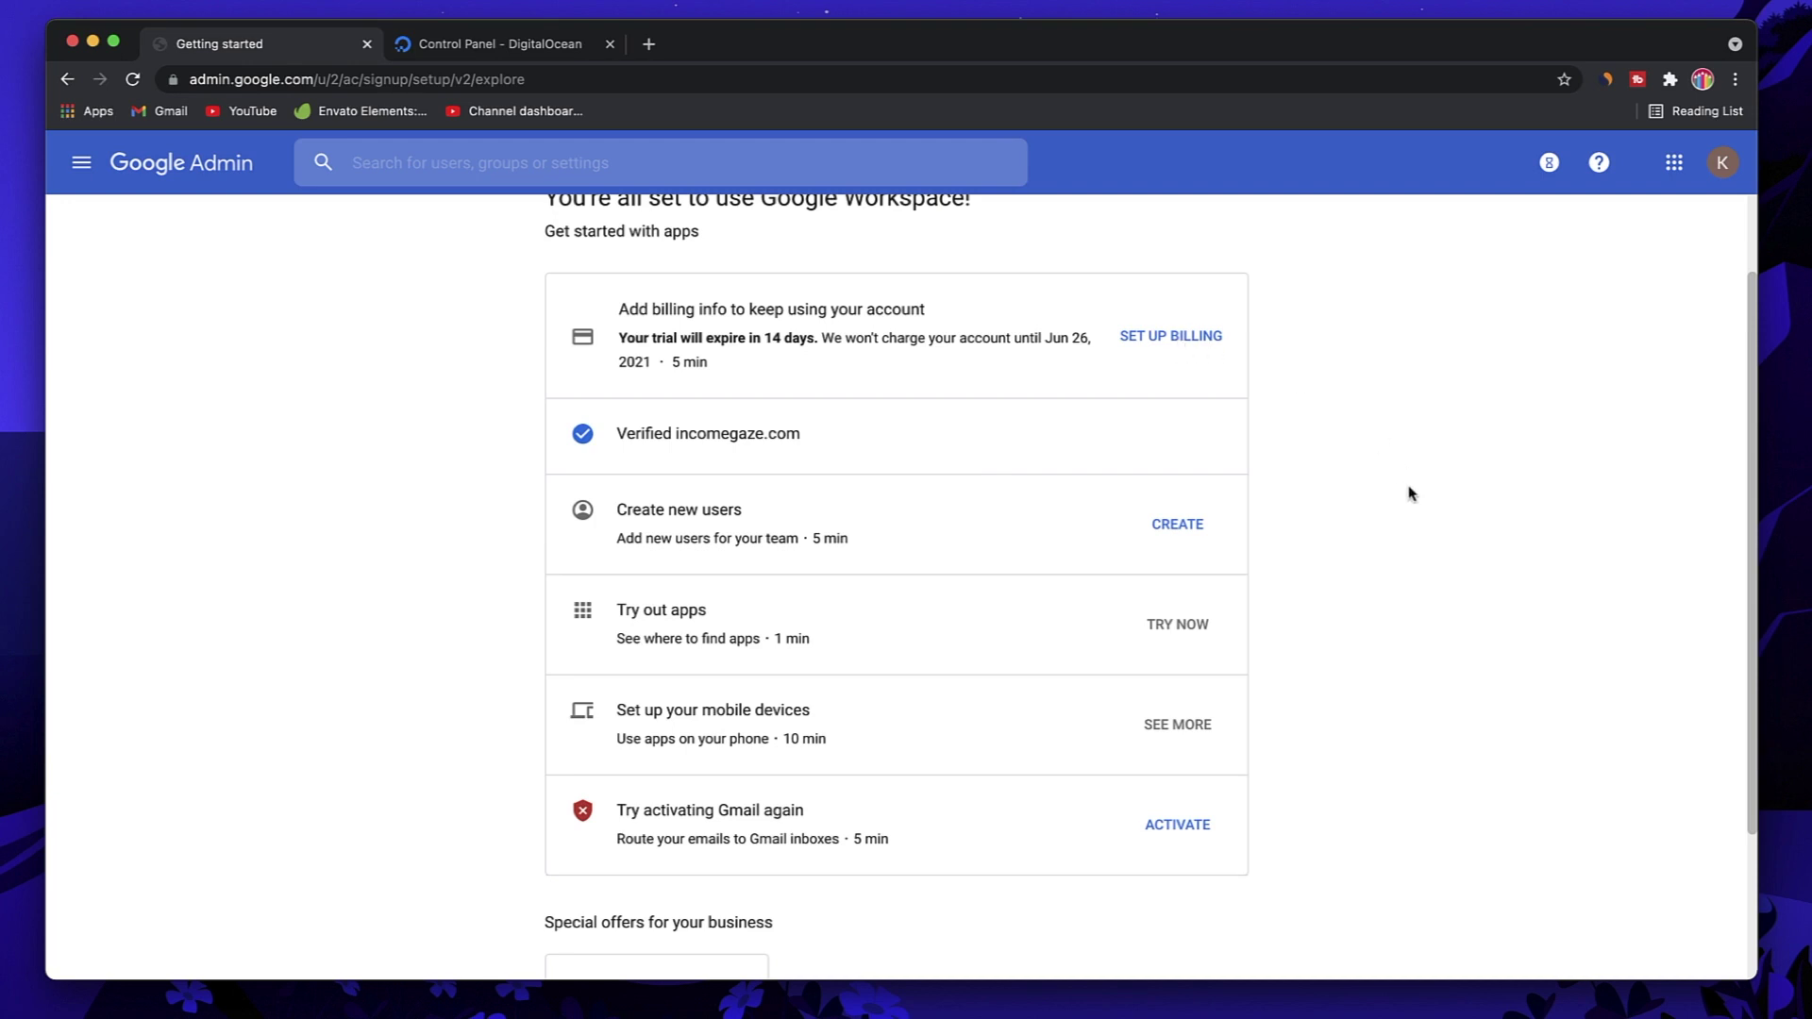
pyautogui.scroll(-1, 1407, 493)
pyautogui.scroll(2, 1360, 472)
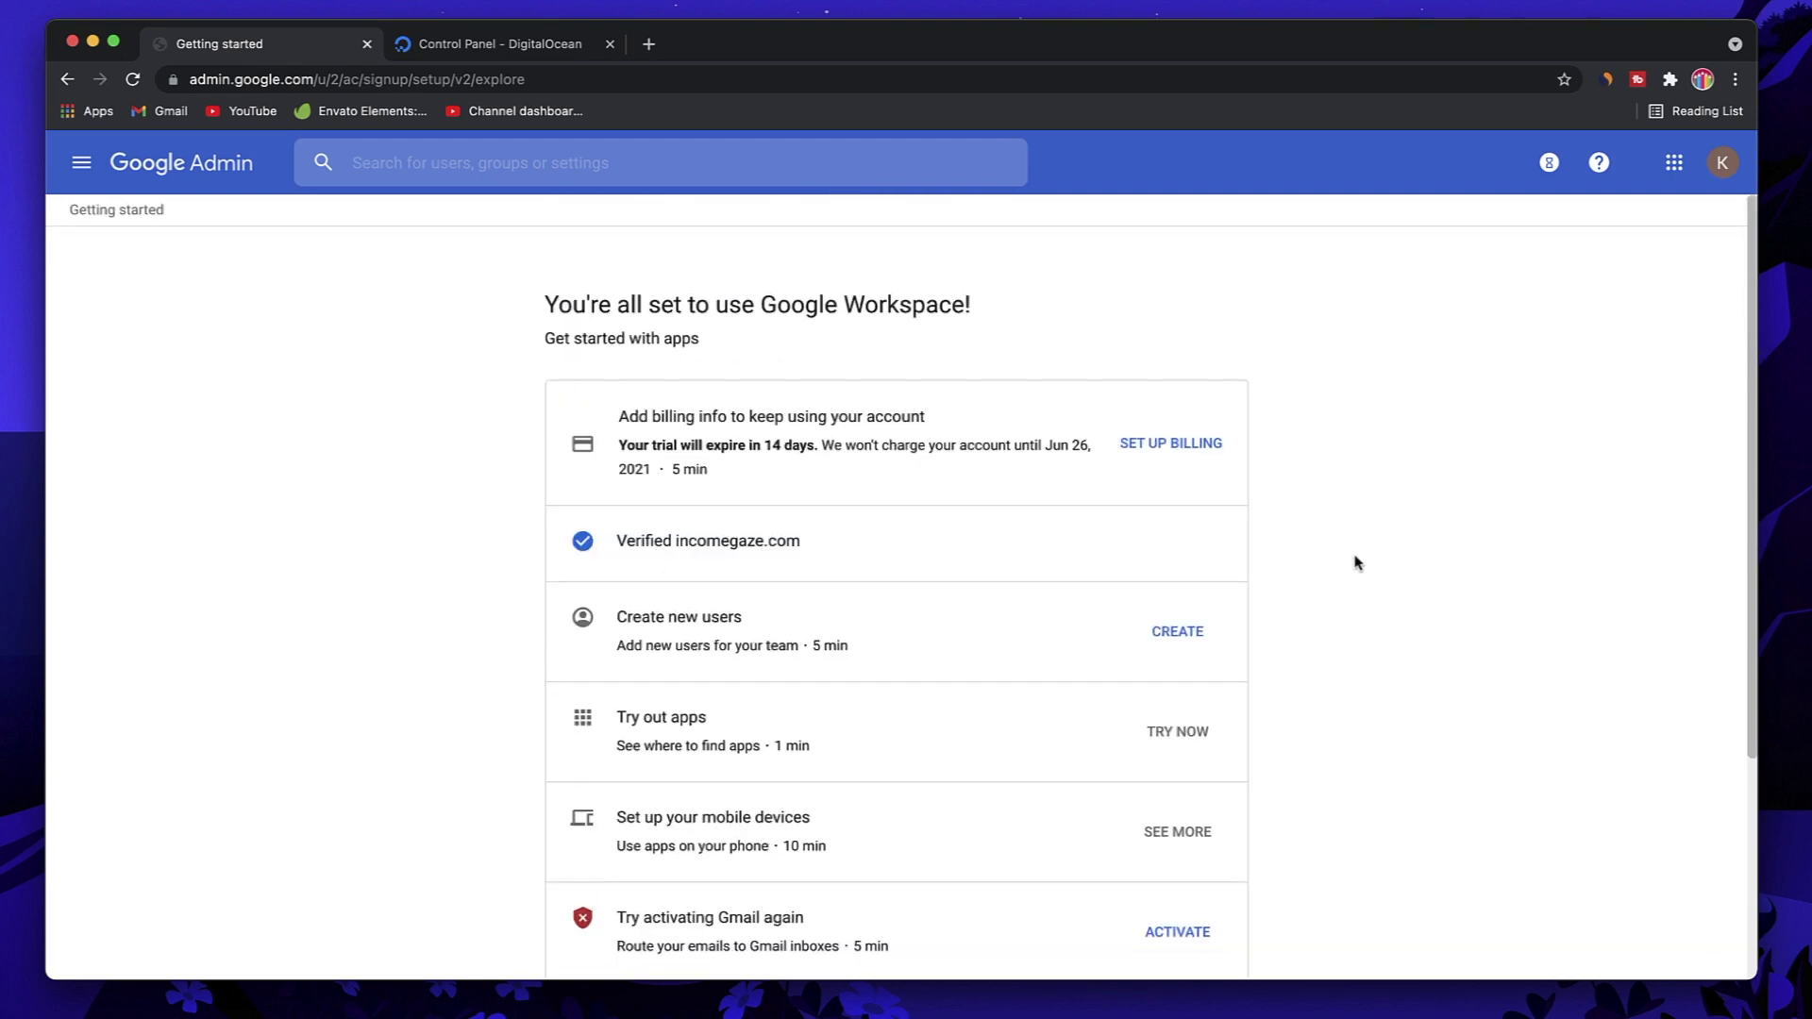
pyautogui.scroll(-3, 1355, 563)
pyautogui.scroll(3, 1343, 562)
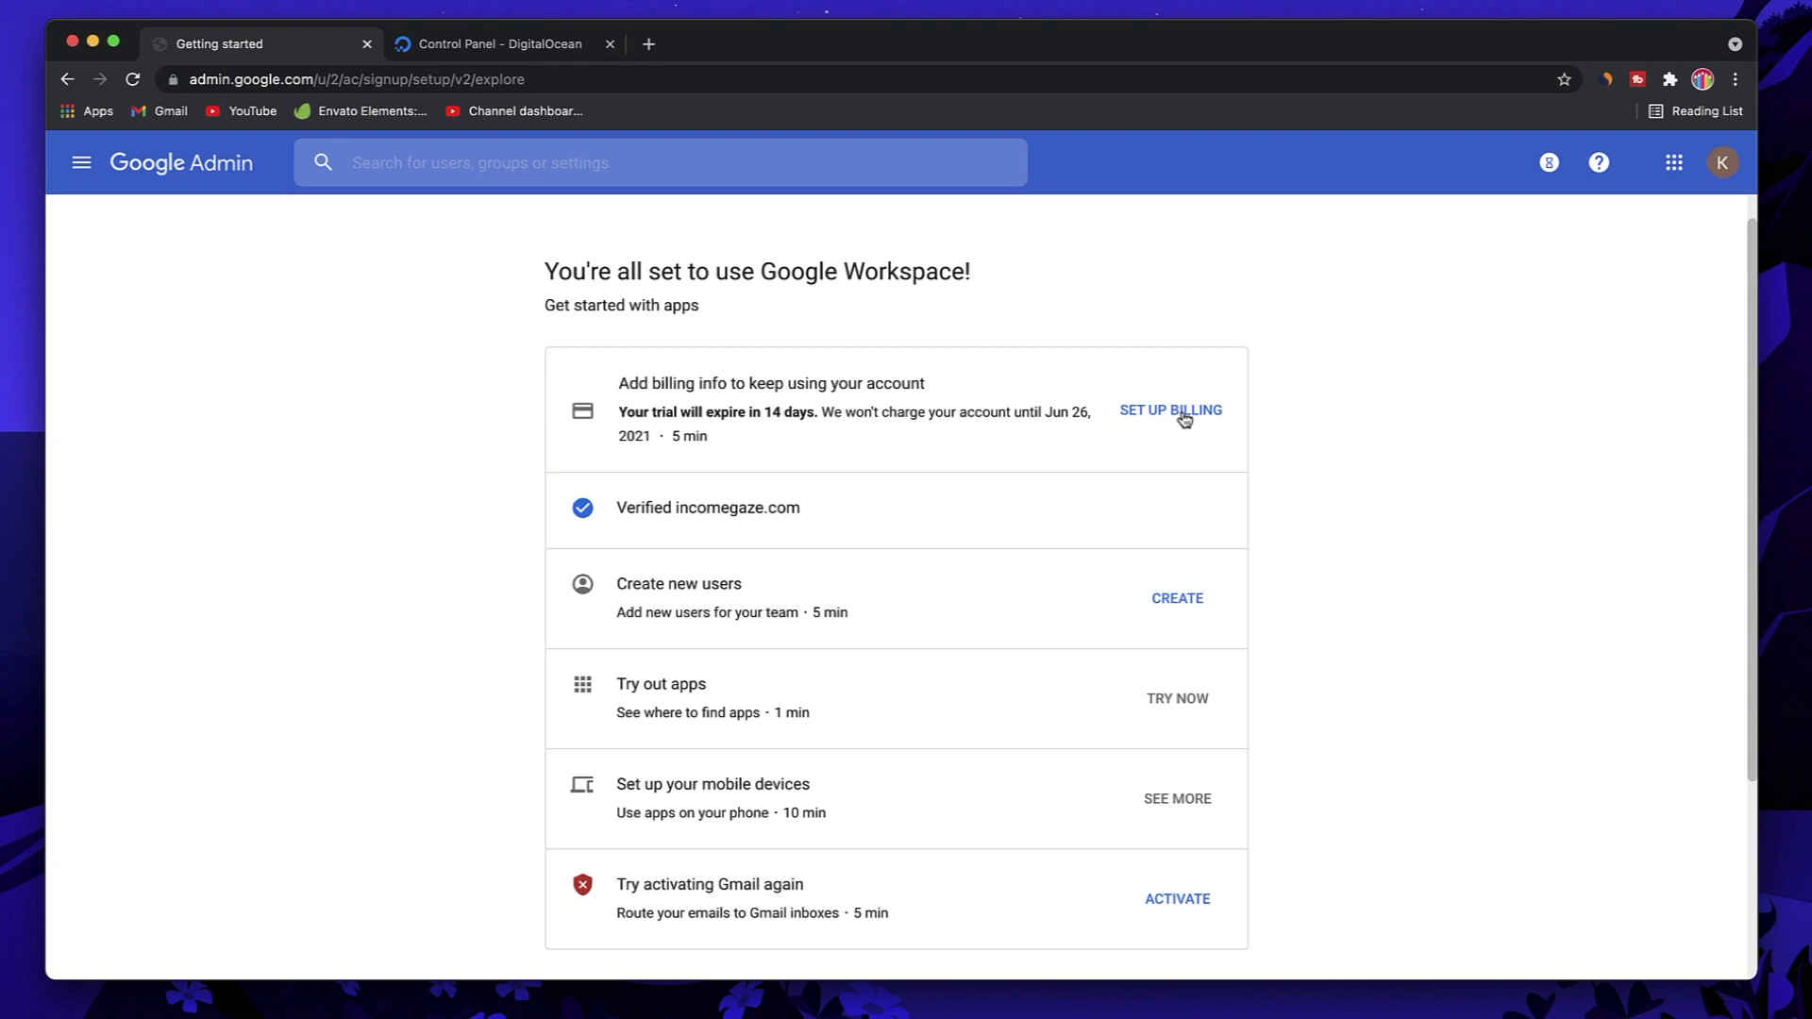
pyautogui.scroll(-3, 1356, 513)
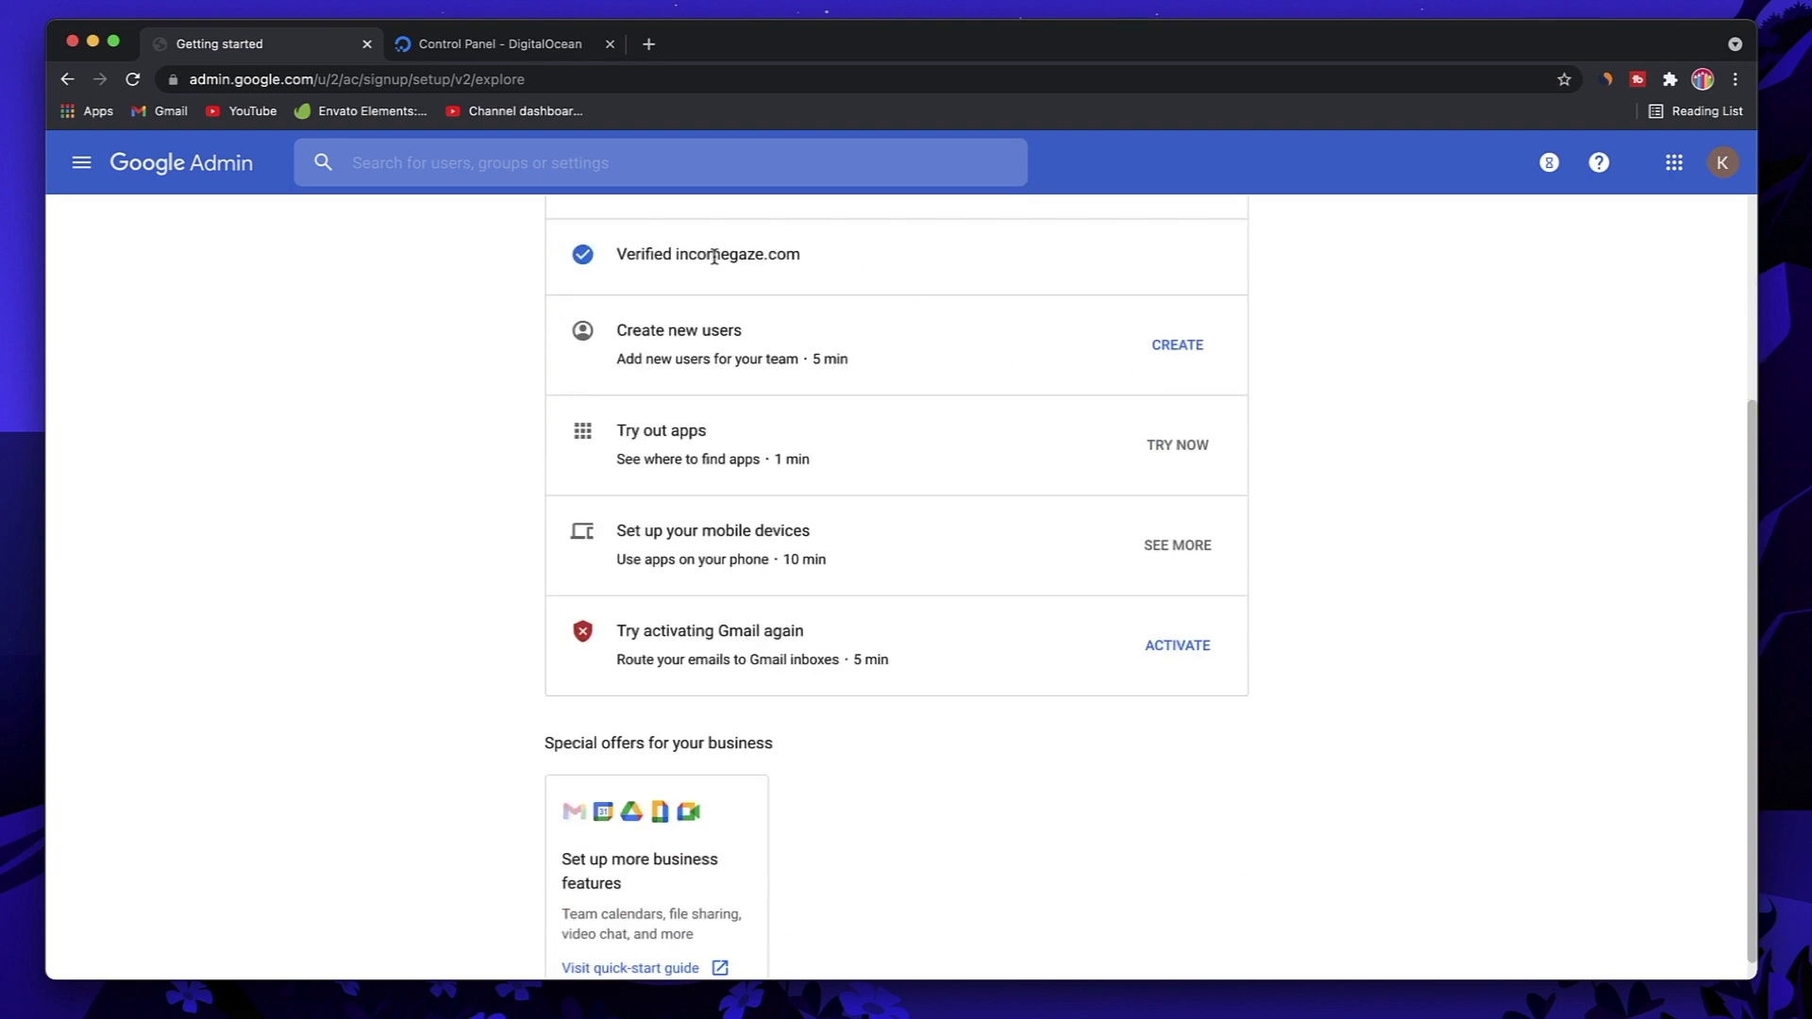
pyautogui.tripleClick(715, 255)
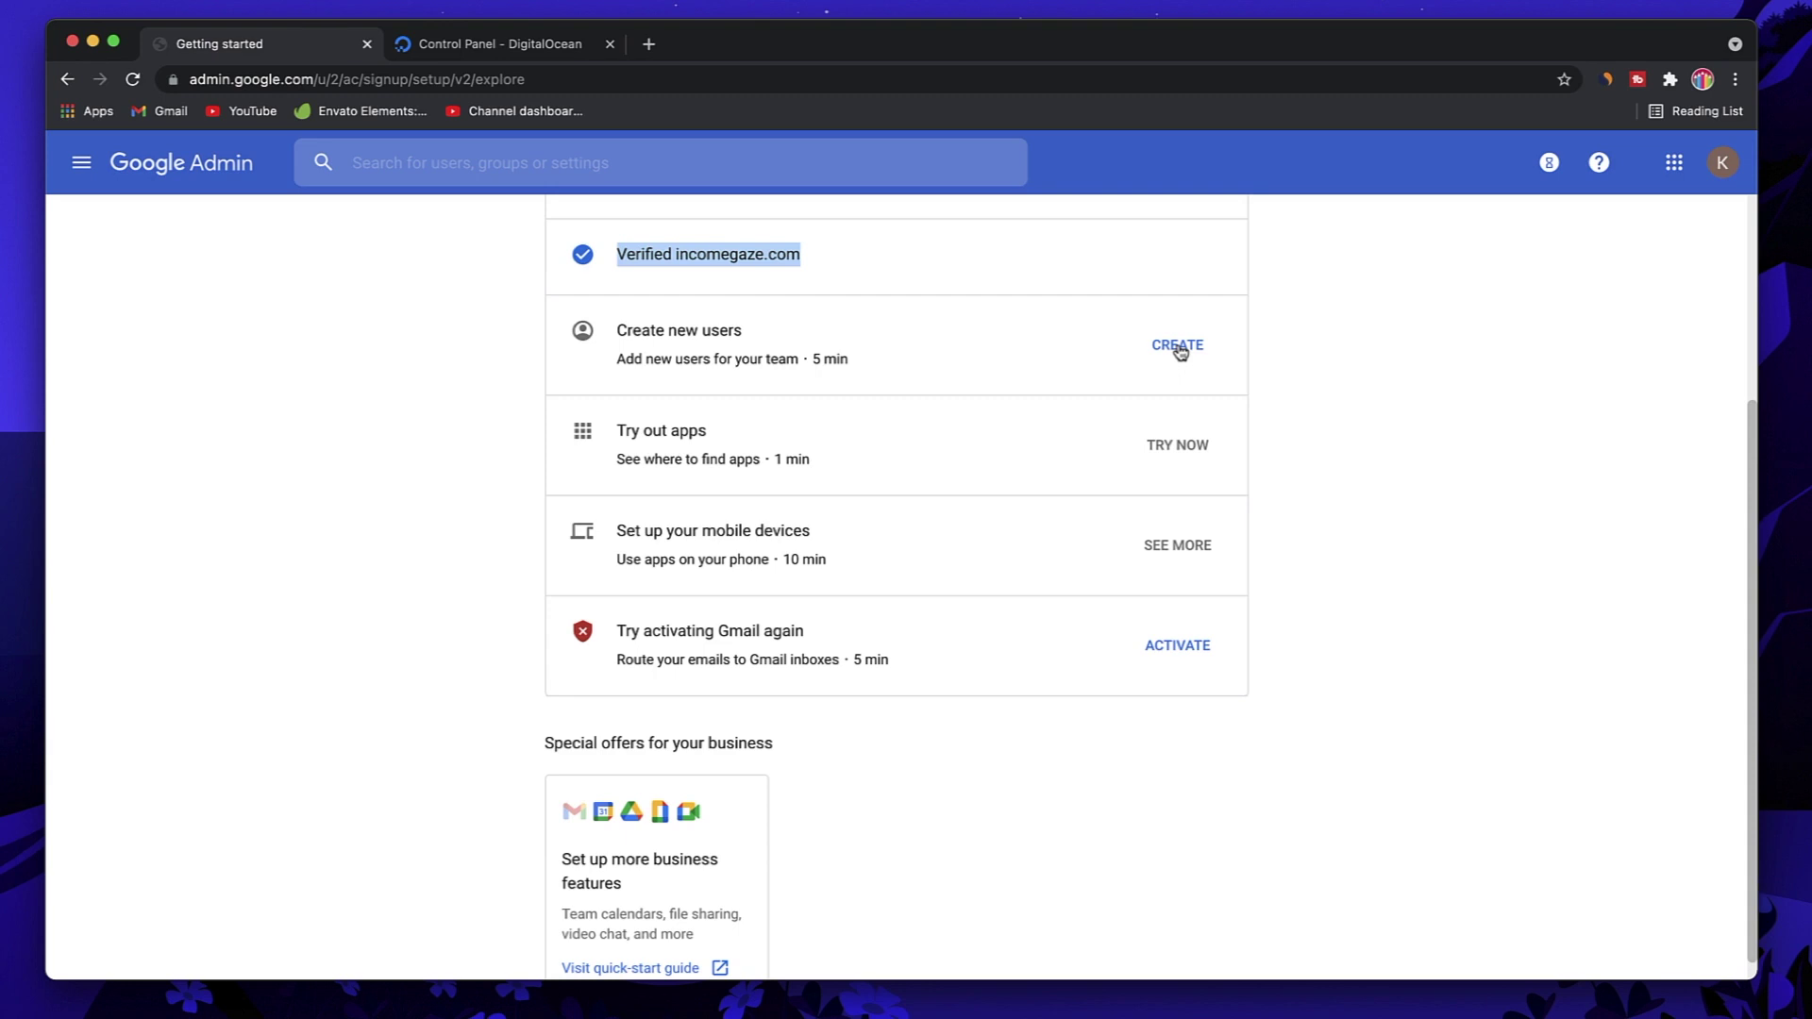
pyautogui.click(1180, 651)
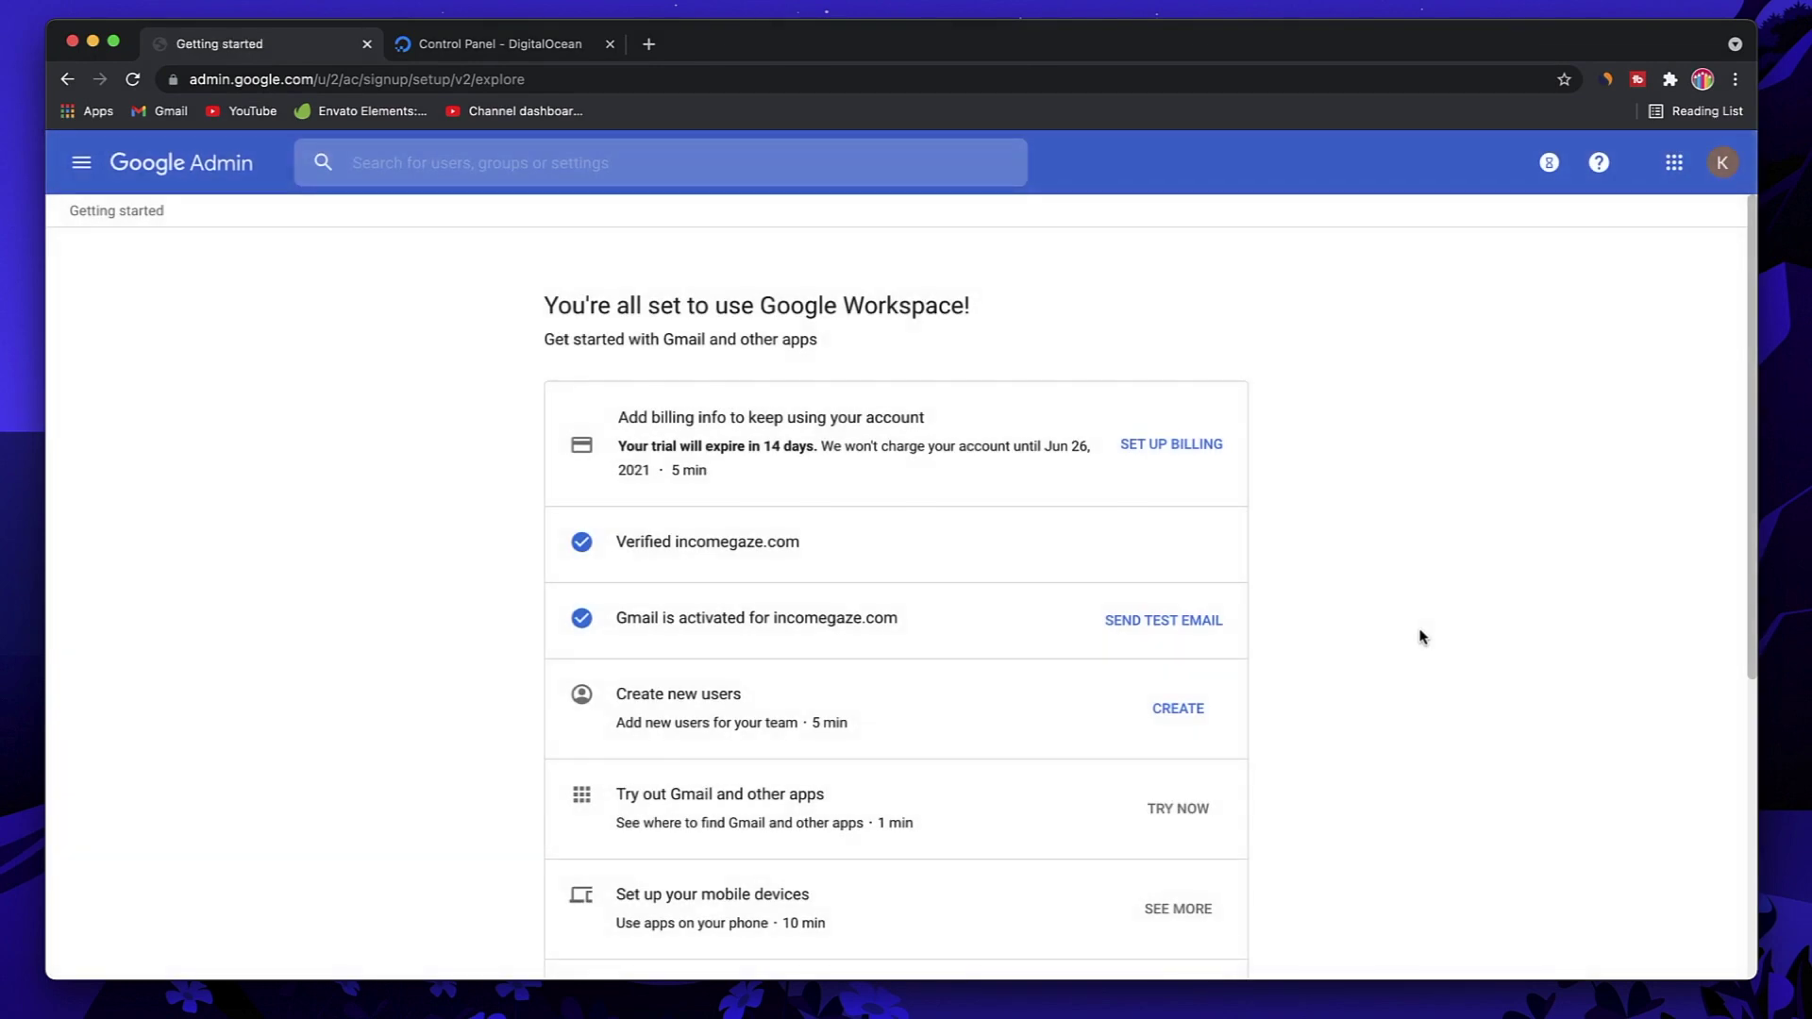
pyautogui.scroll(-5, 1422, 637)
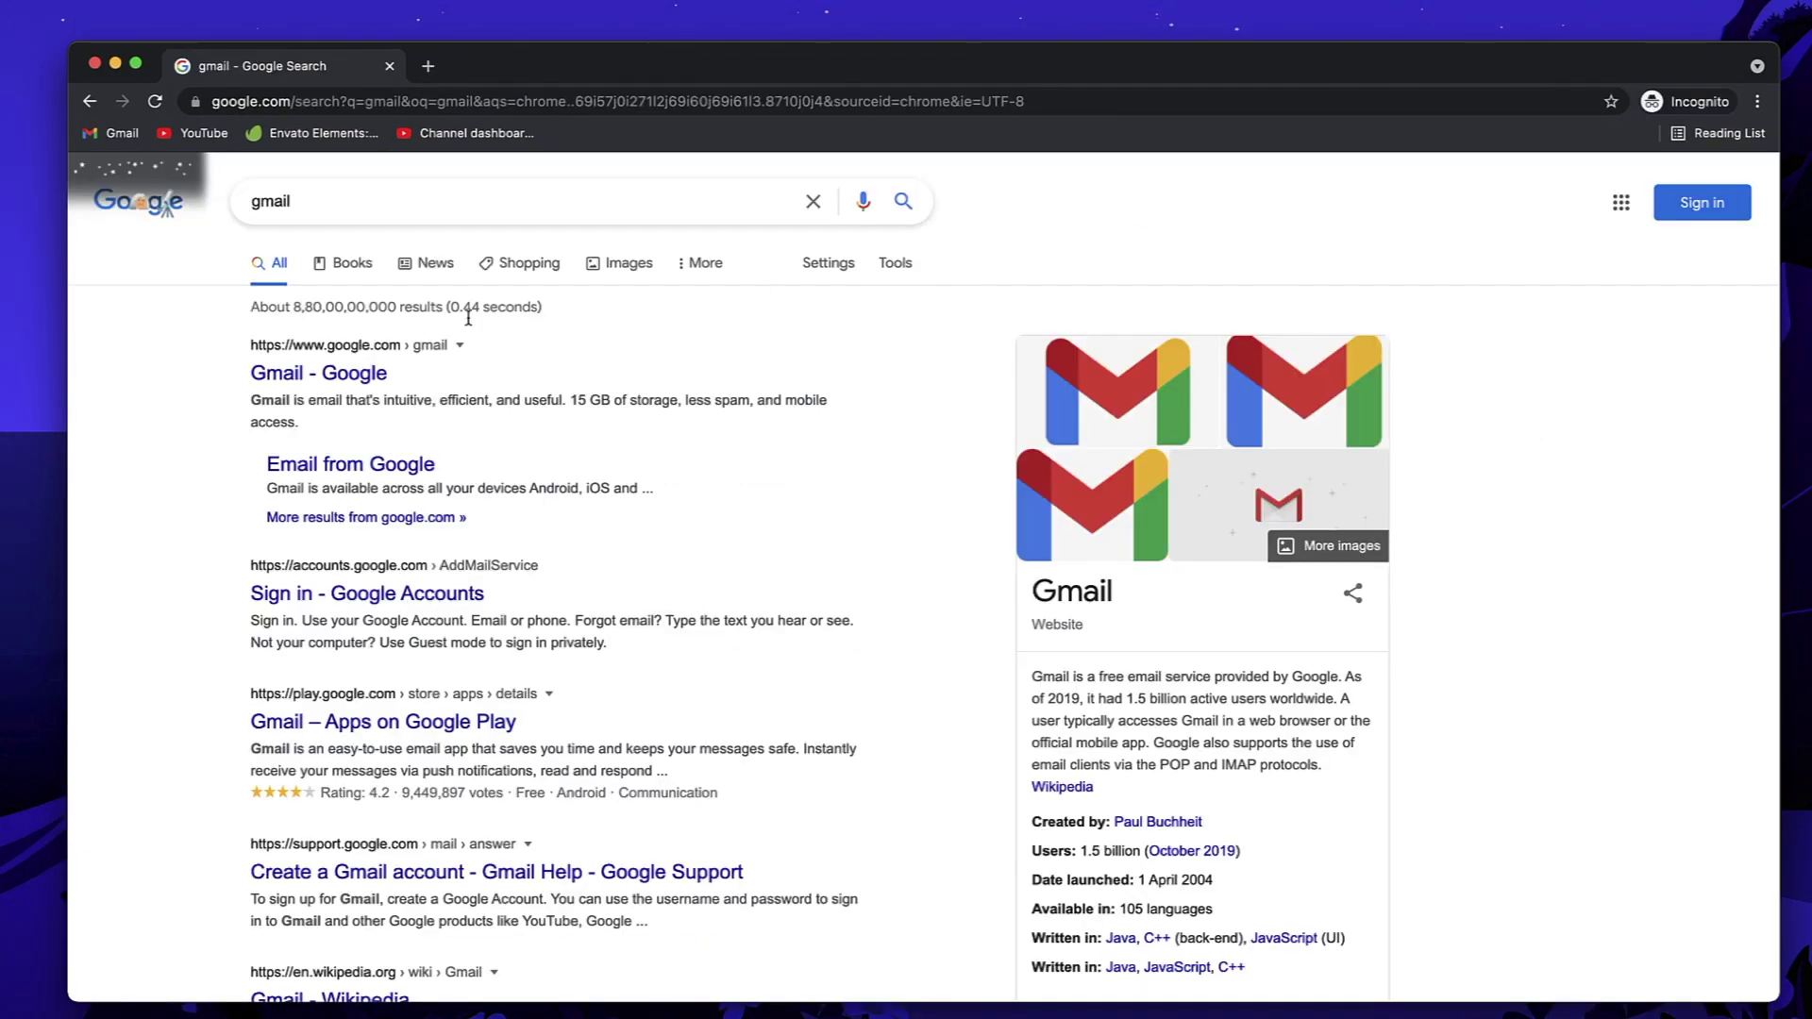
# Step: Open Gmail from the search results and sign in with the incomegaze.com account's email address
pyautogui.click(307, 378)
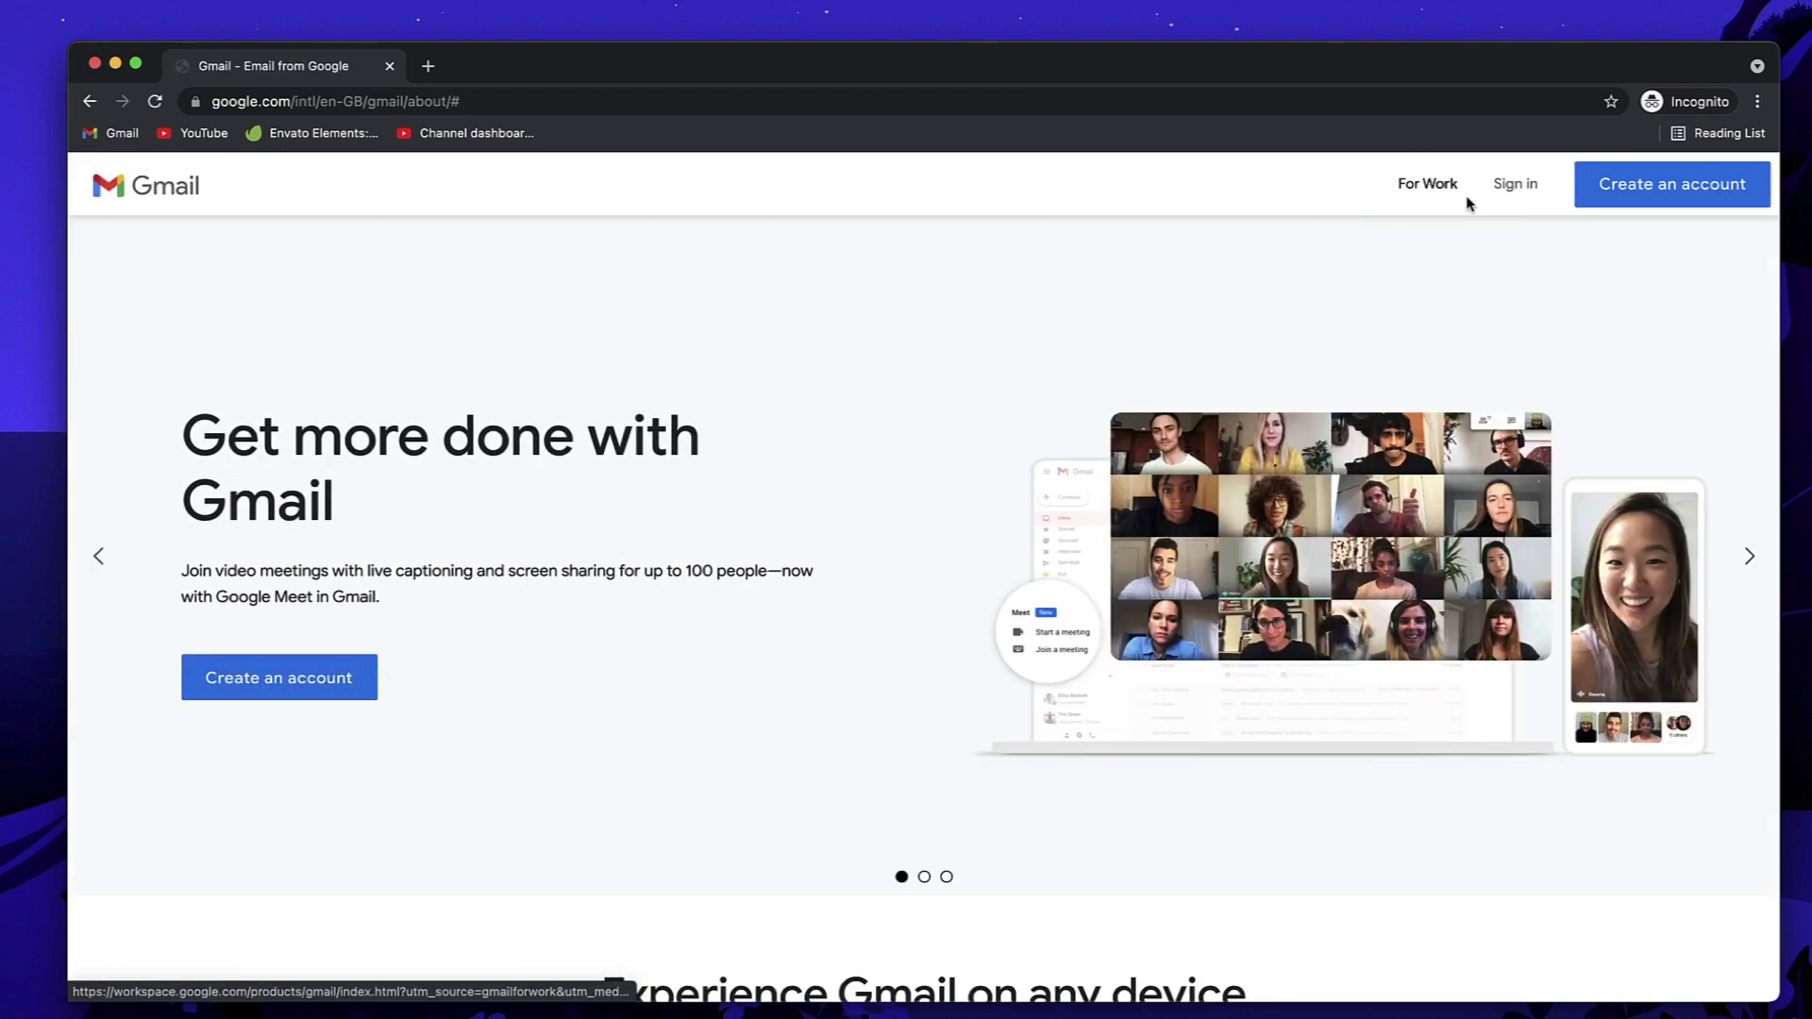
pyautogui.click(1508, 187)
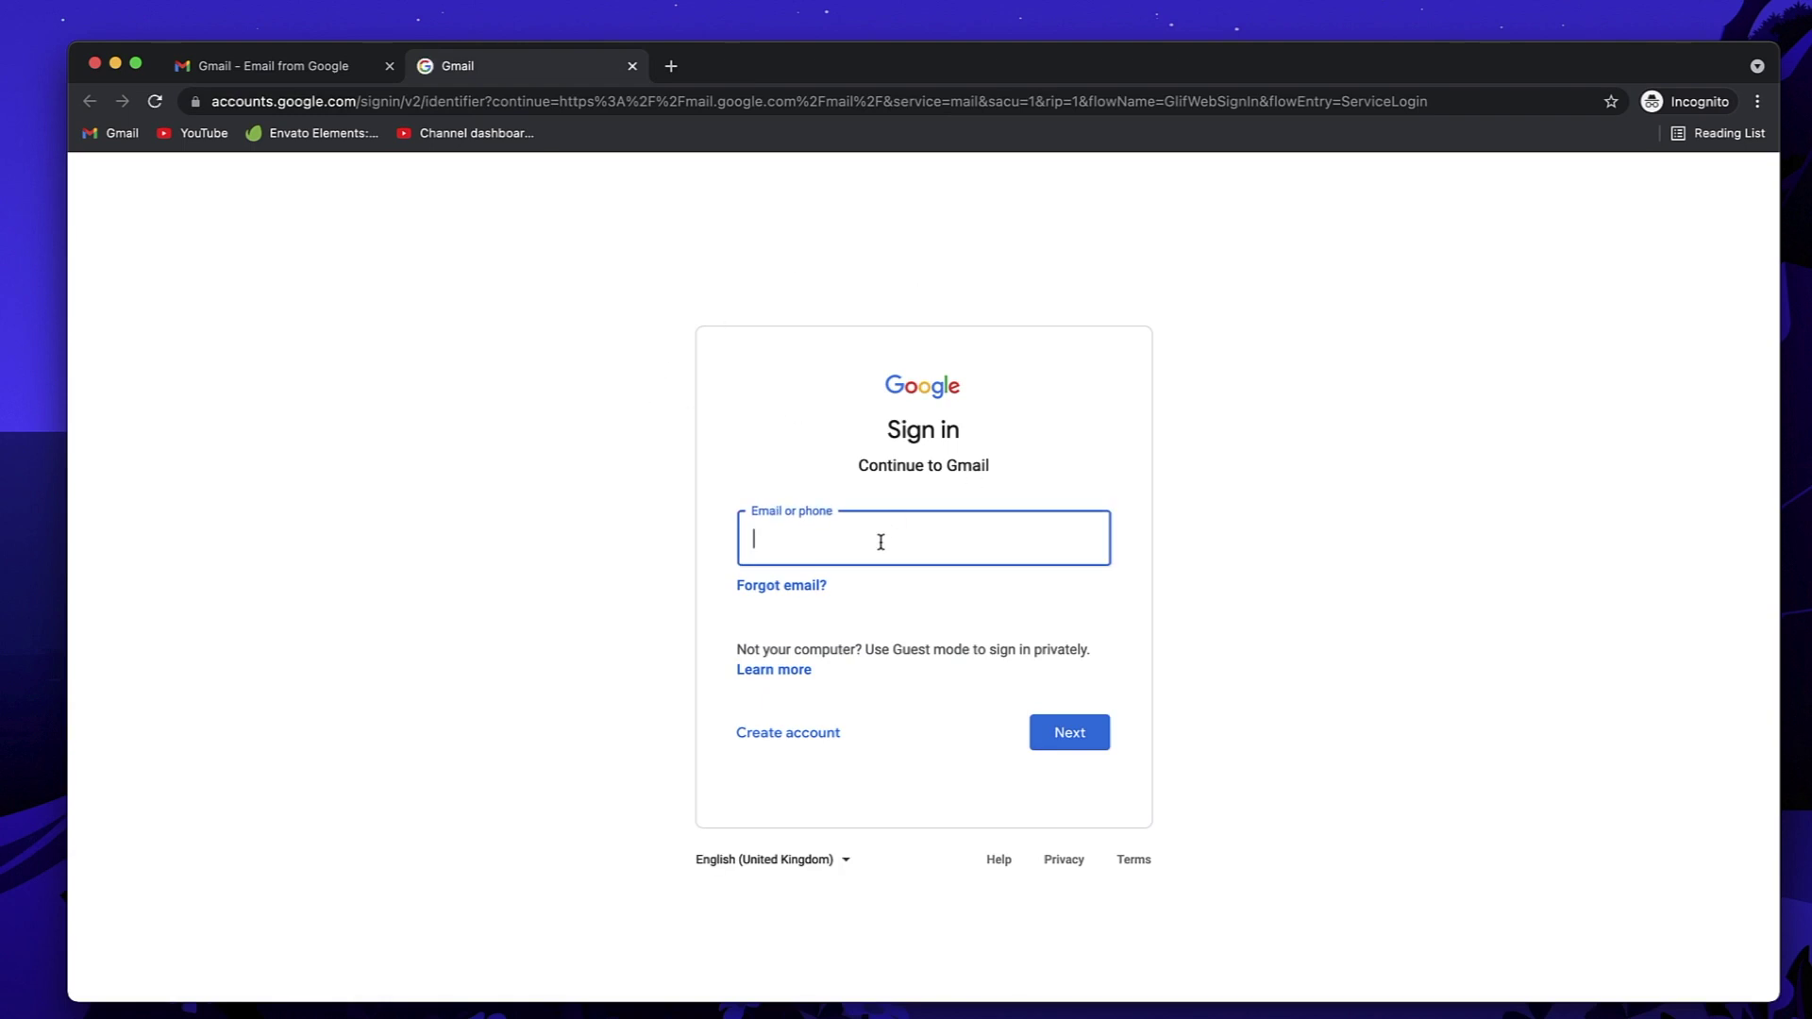
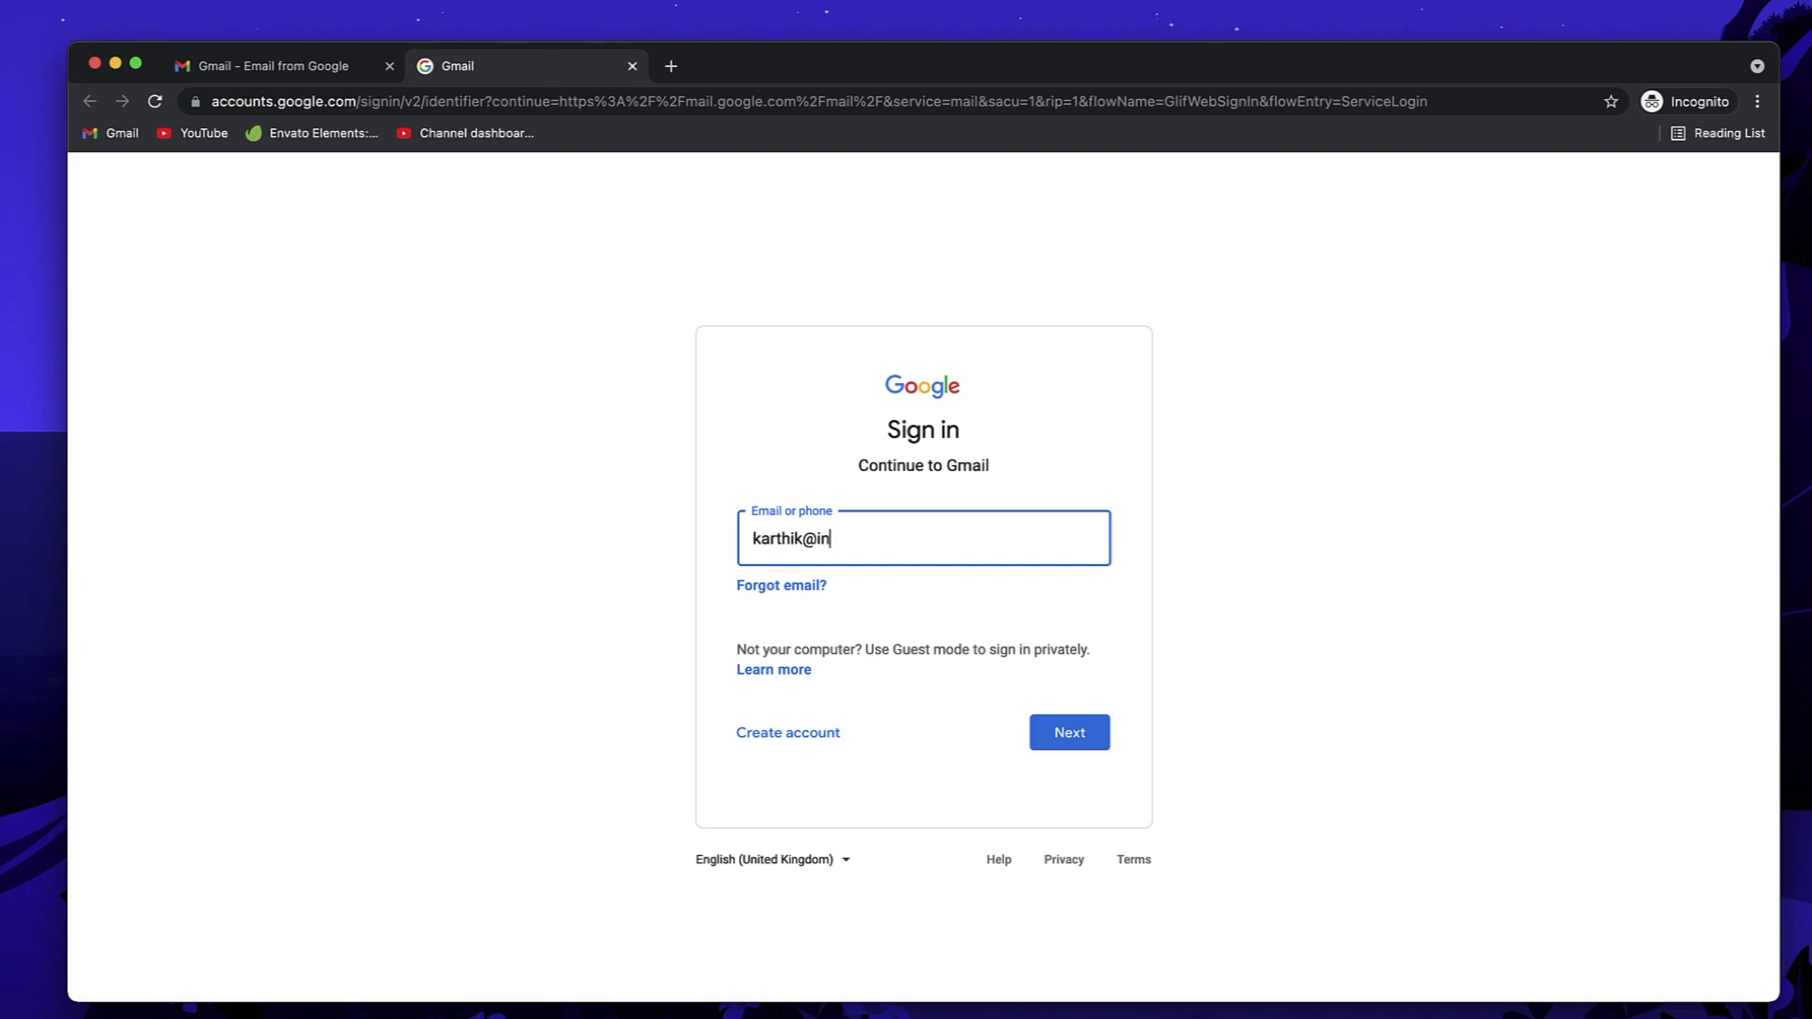
pyautogui.click(1064, 733)
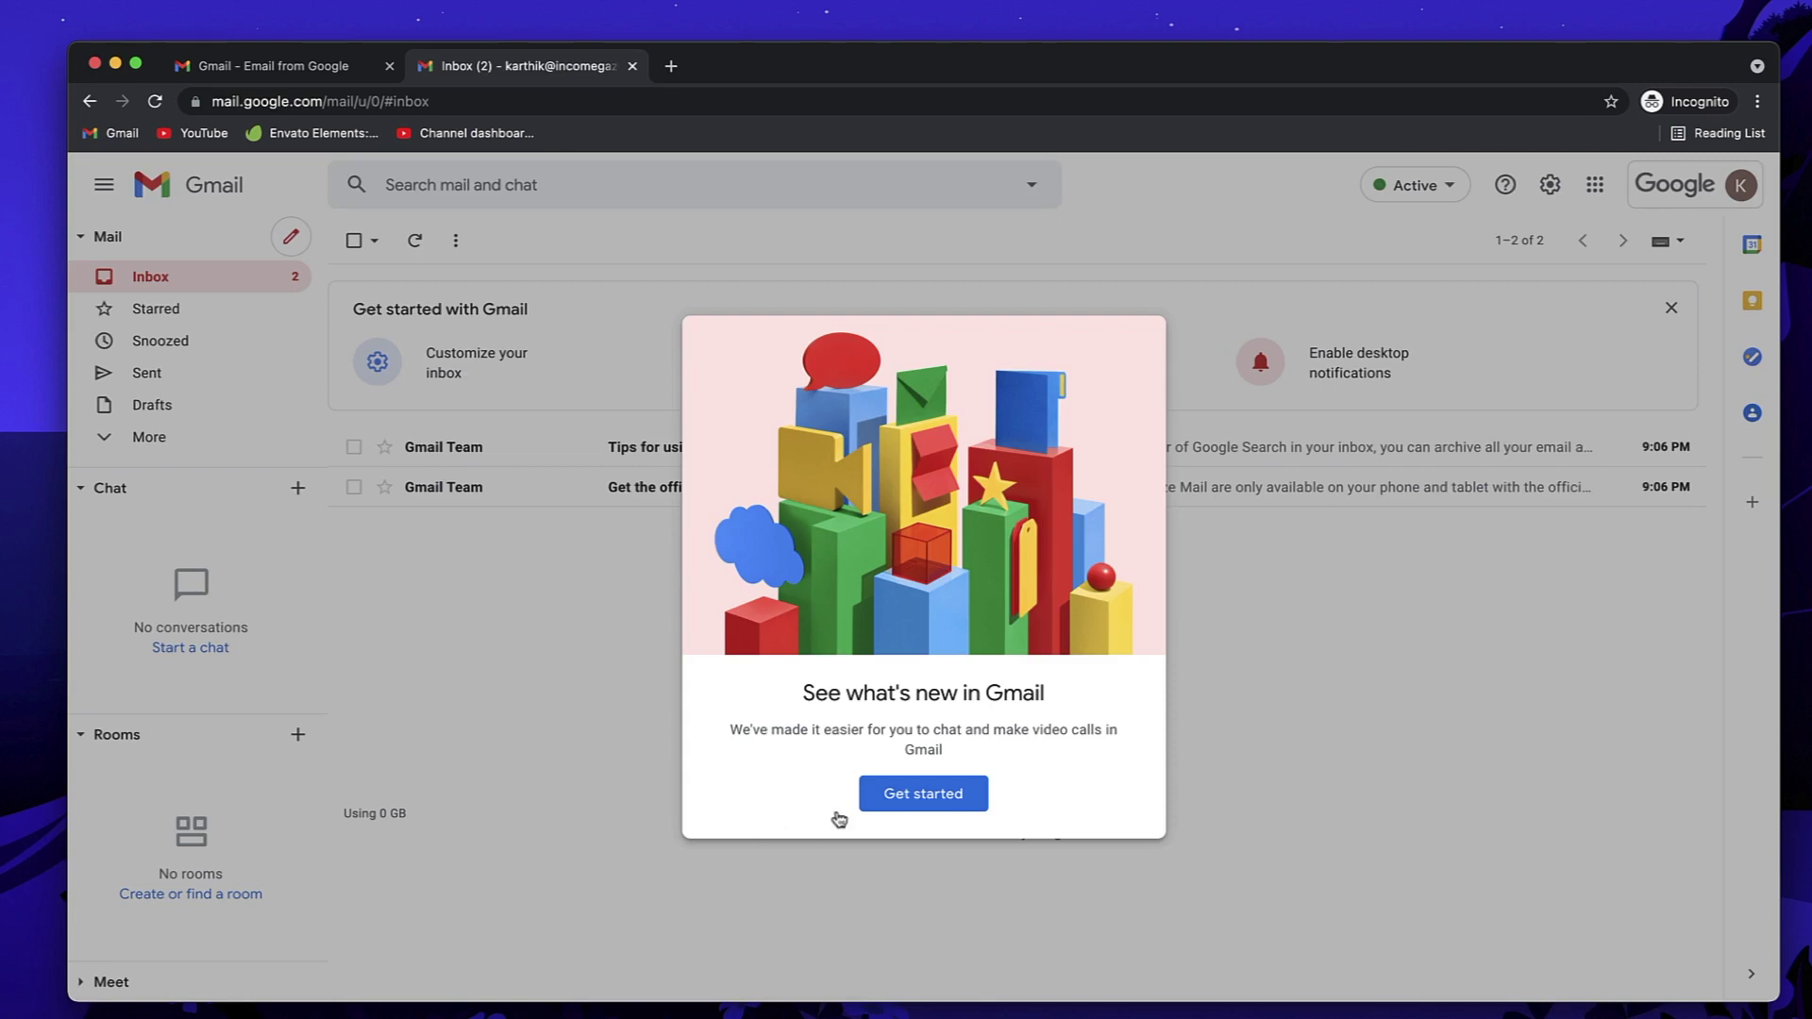
# Step: Dismiss the What's new dialog and chat tour tip, and check the account menu
pyautogui.click(1280, 689)
pyautogui.click(633, 275)
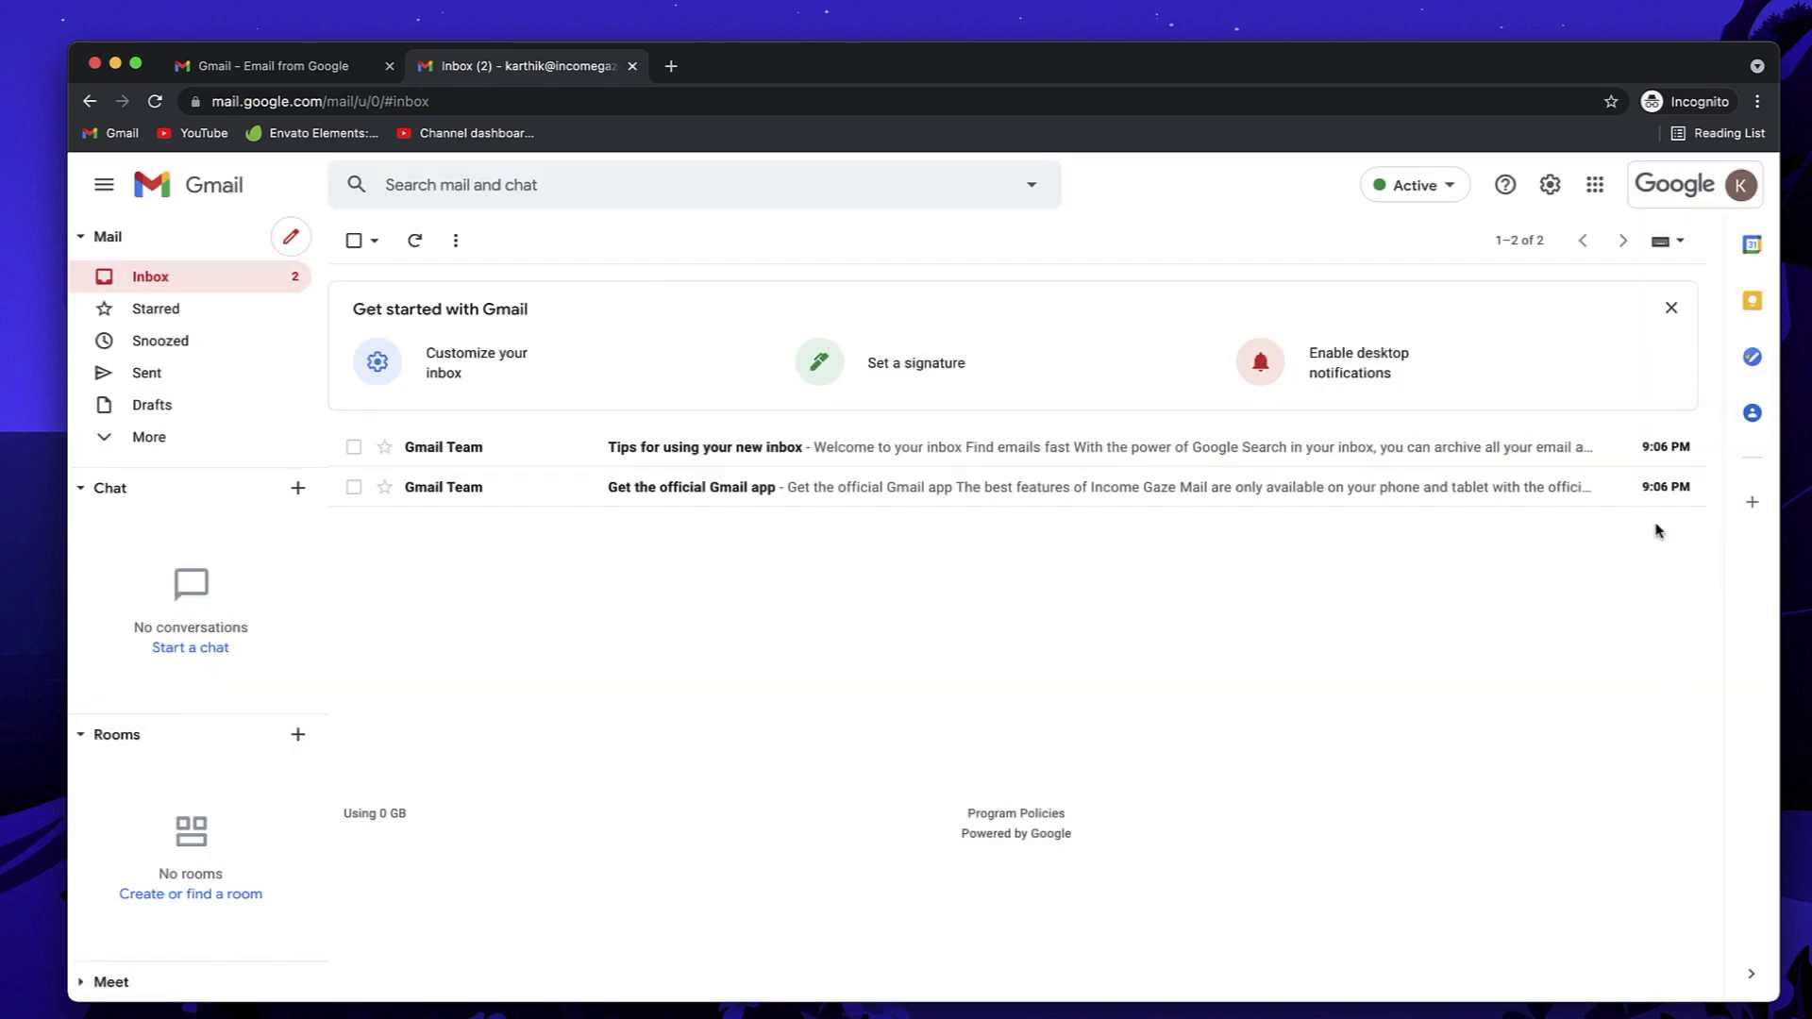
pyautogui.click(1676, 186)
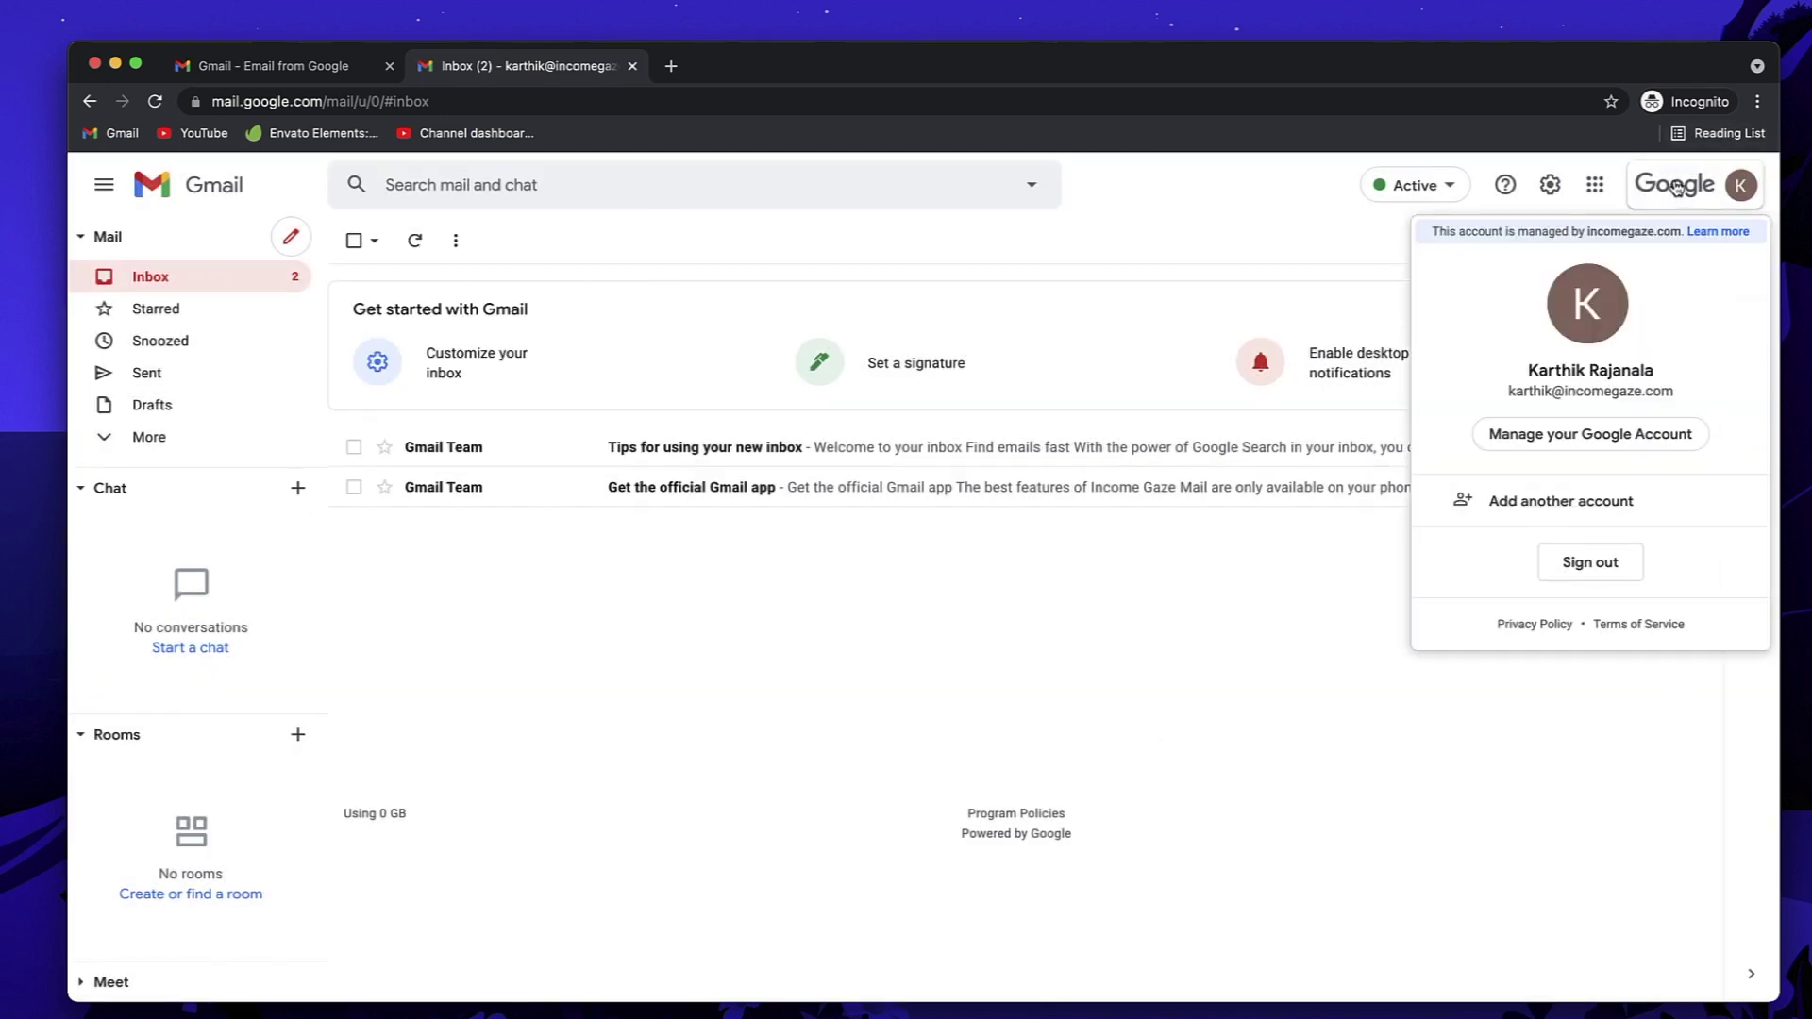
pyautogui.click(1677, 186)
# Step: Browse the Google apps launcher (Drive, Docs, Sheets, Meet, Calendar), then close it
pyautogui.click(1594, 185)
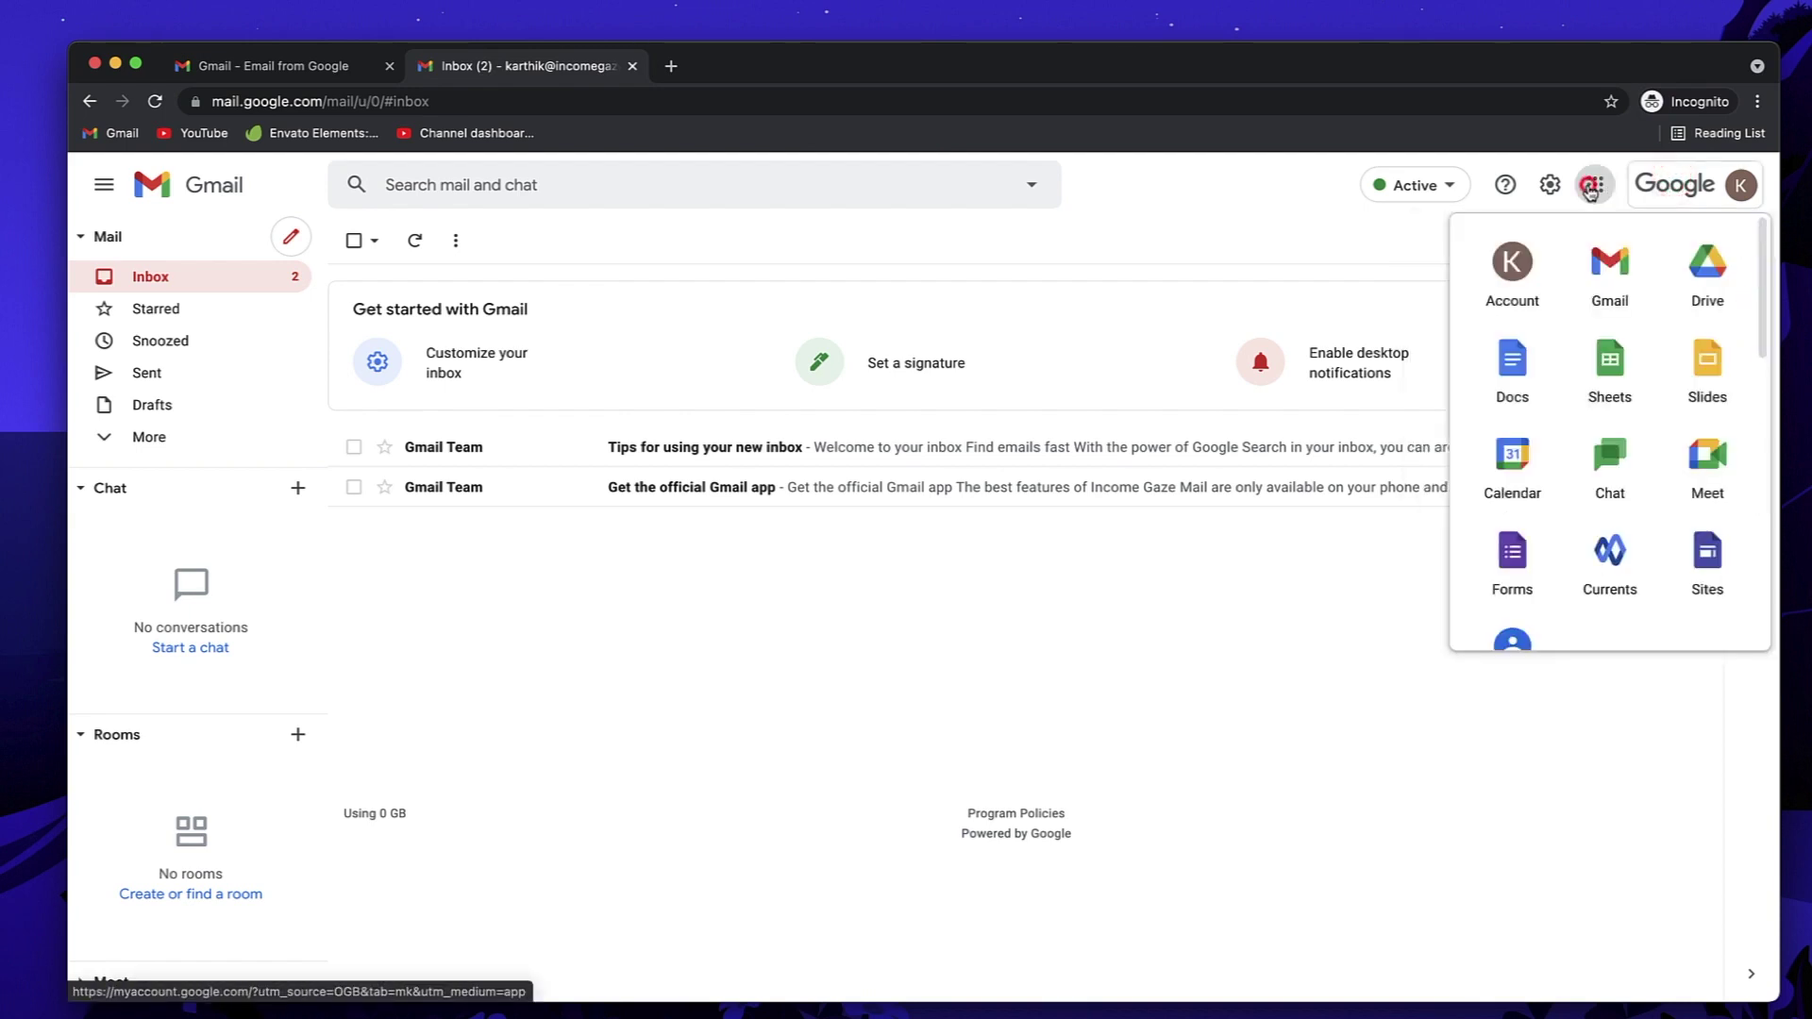
pyautogui.scroll(-1, 1558, 432)
pyautogui.scroll(1, 1553, 428)
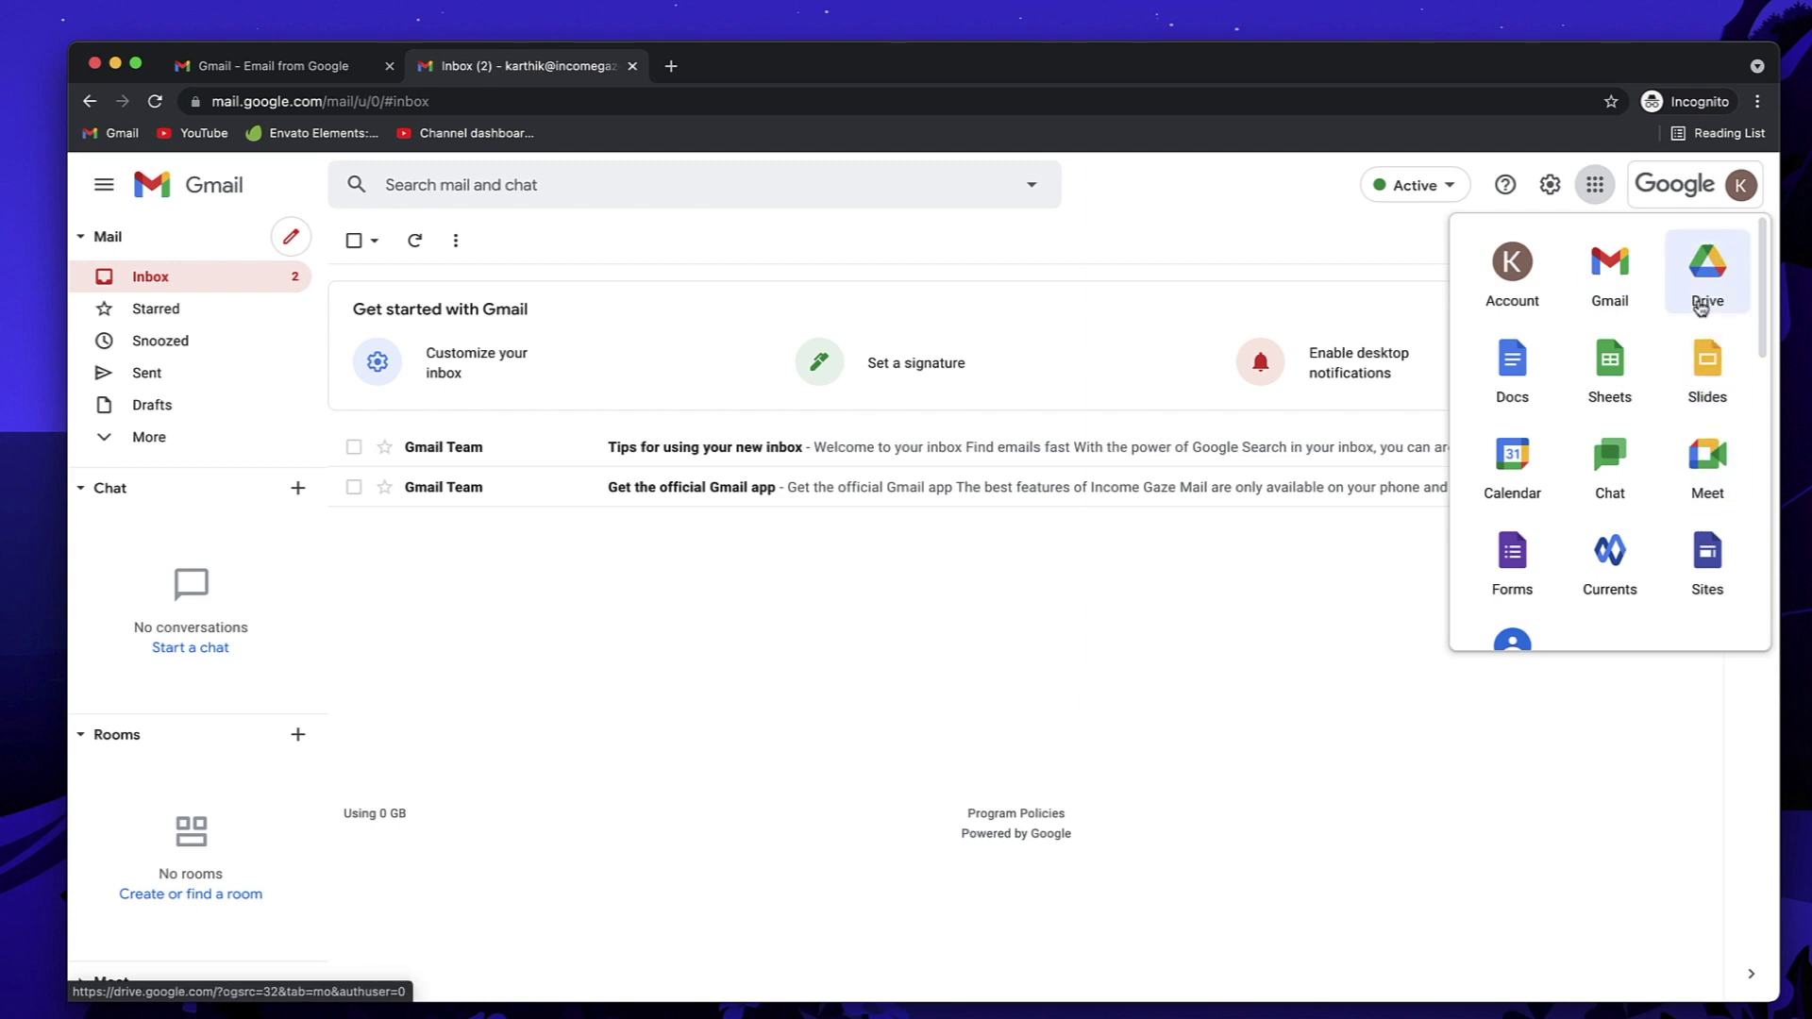
pyautogui.scroll(-2, 1699, 397)
pyautogui.scroll(-5, 1700, 431)
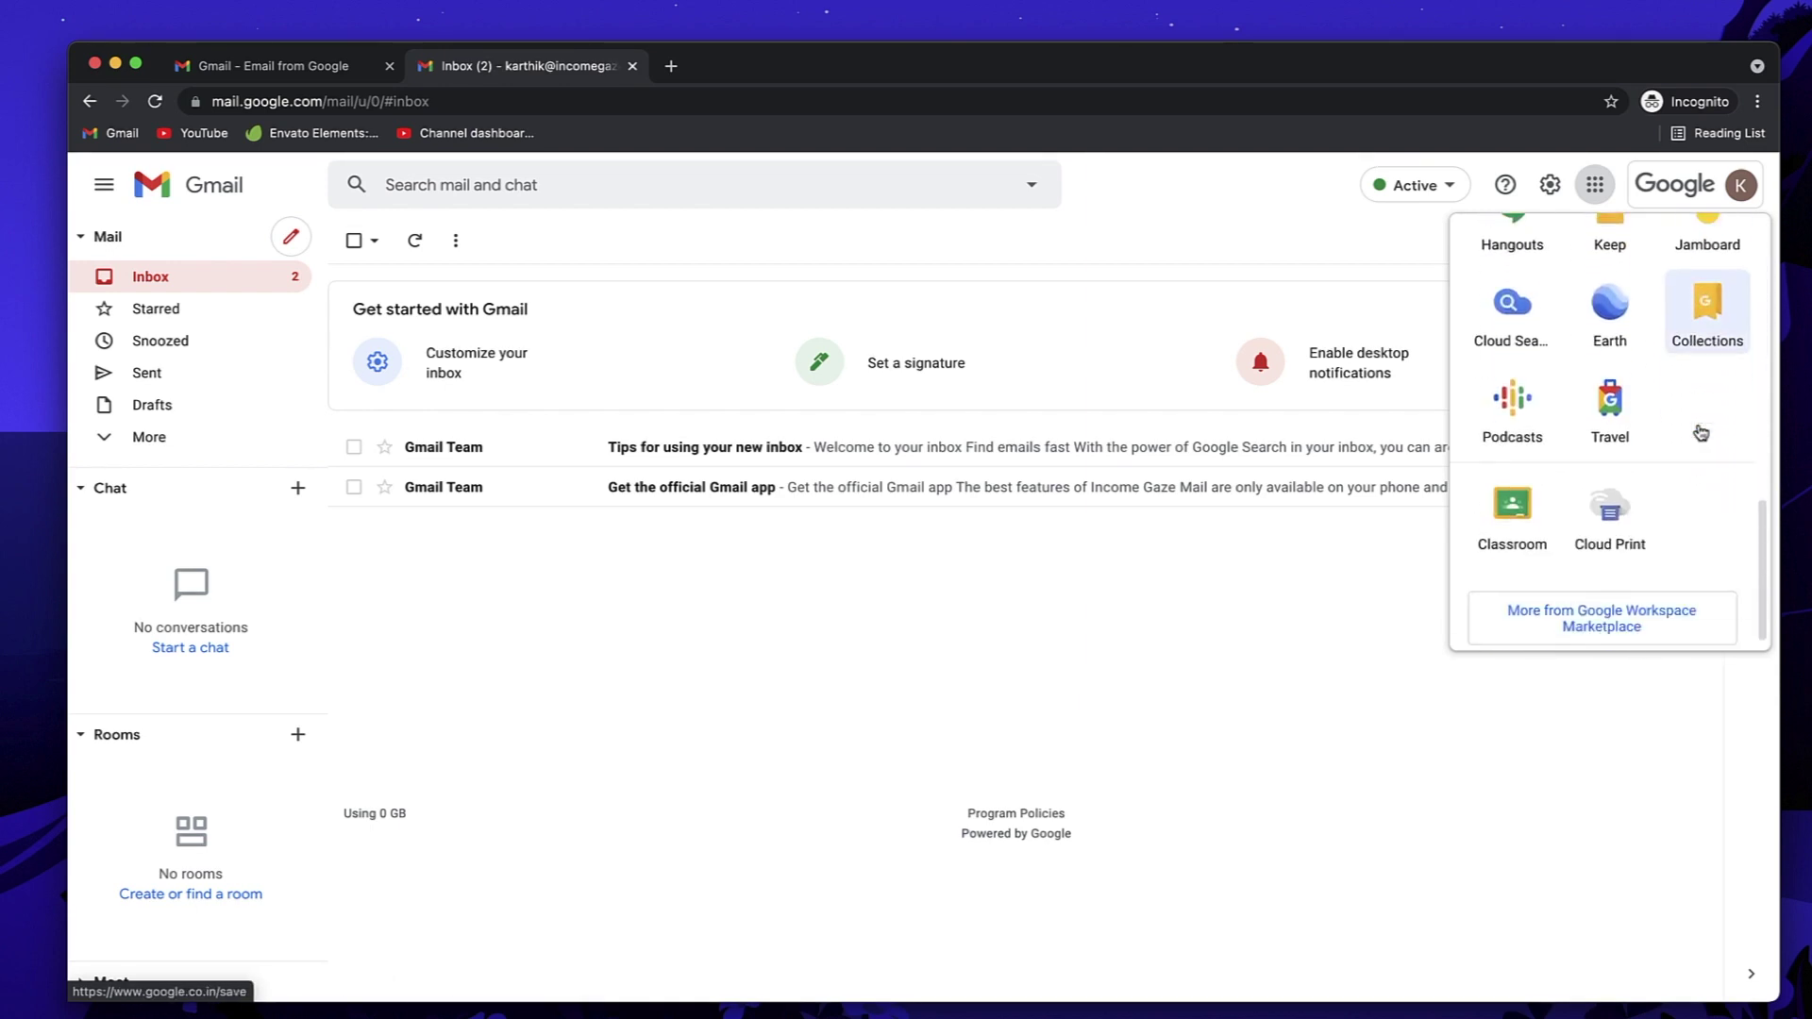
pyautogui.scroll(1, 1700, 431)
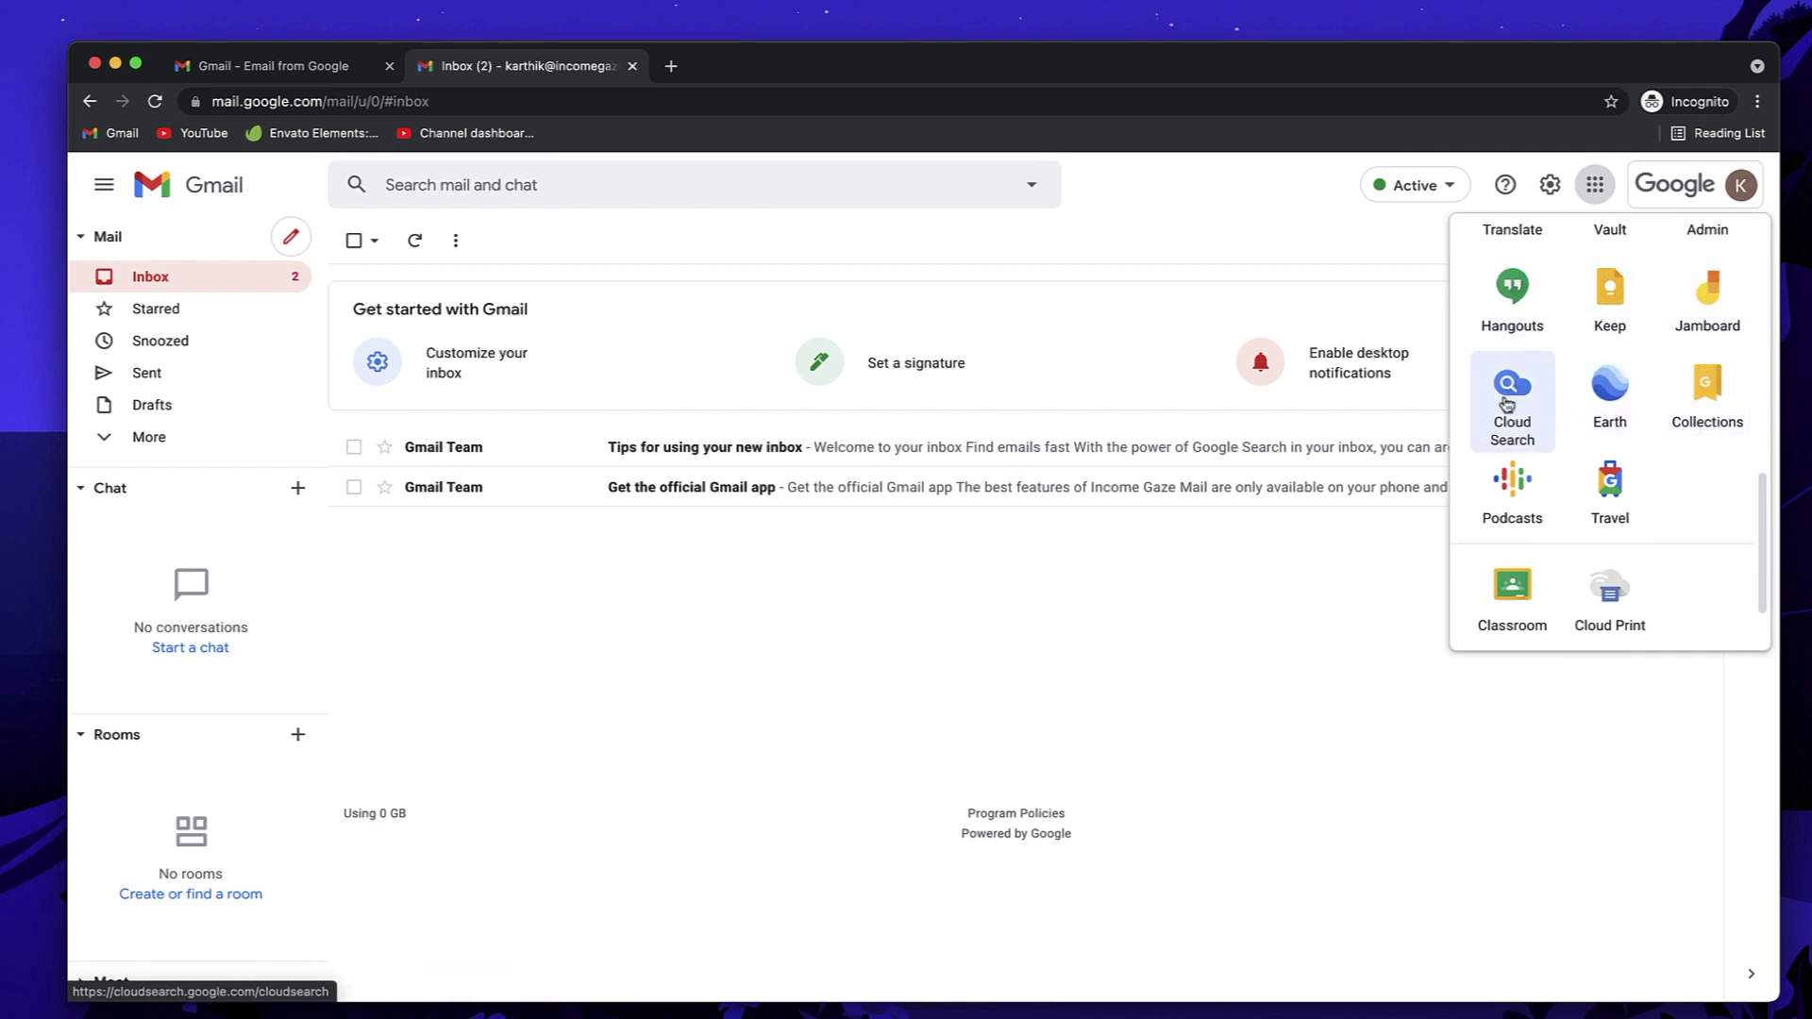
pyautogui.scroll(1, 1510, 396)
pyautogui.scroll(4, 1511, 330)
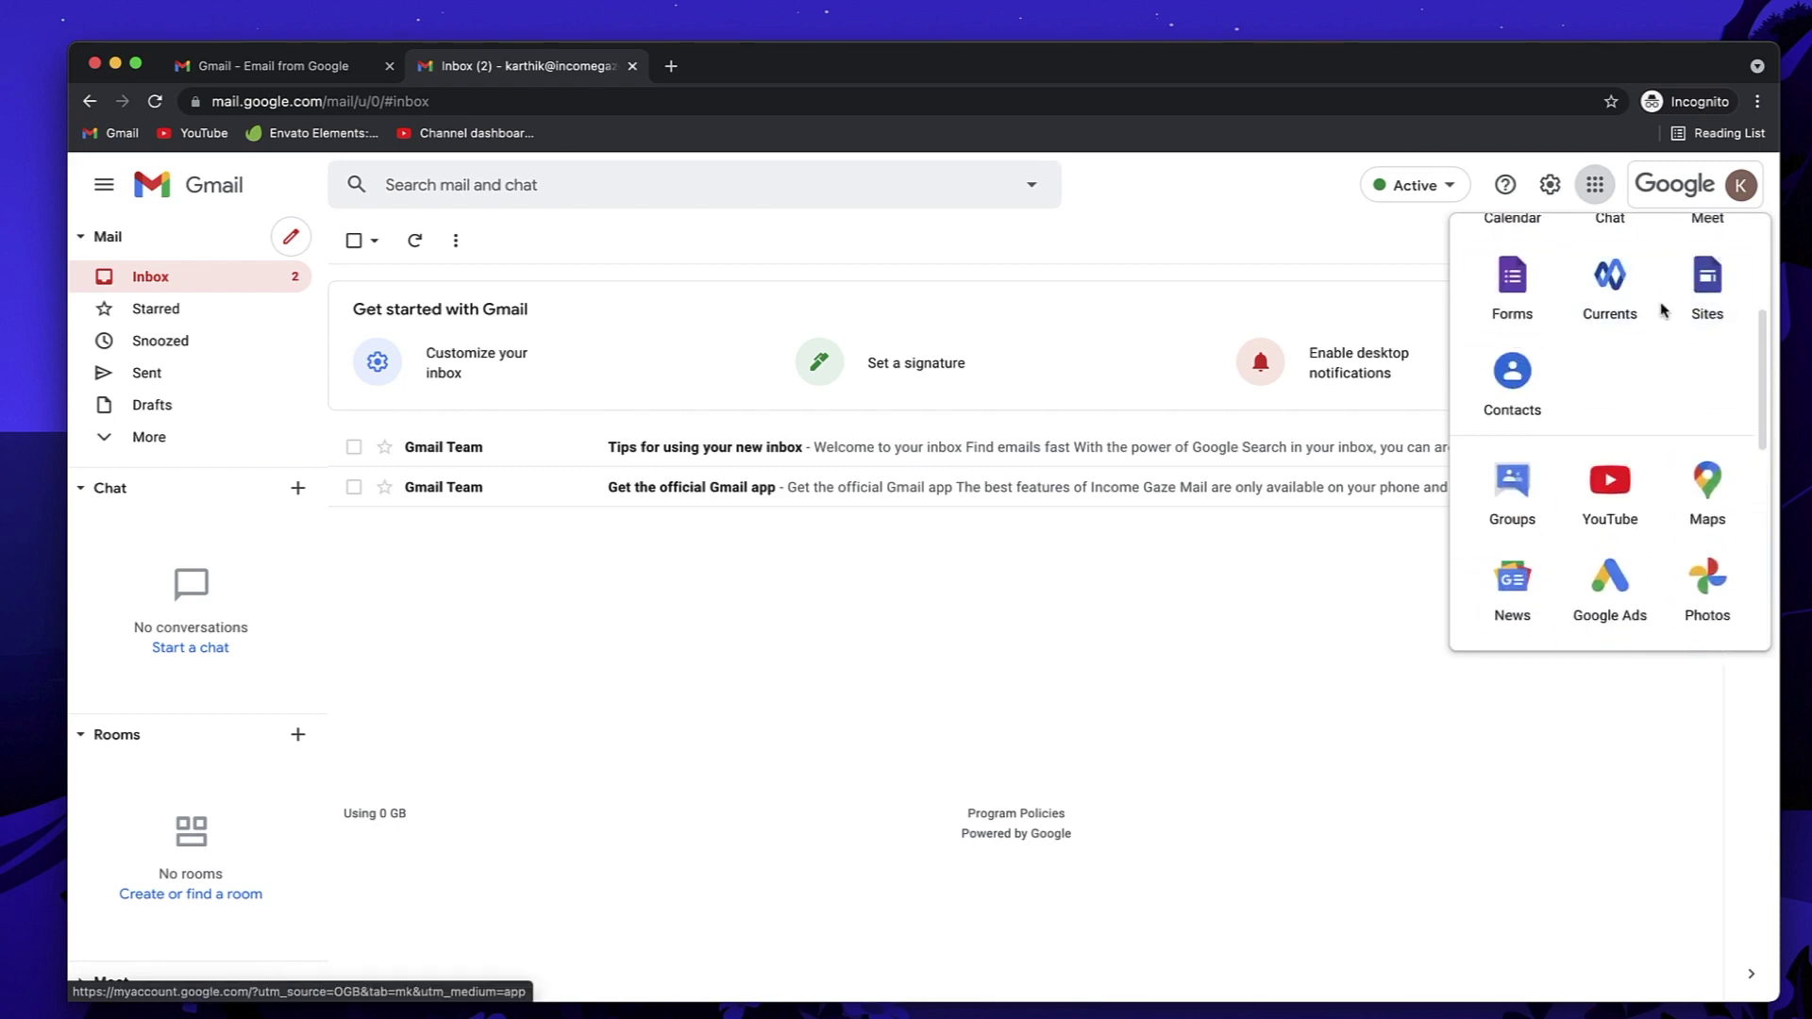
pyautogui.click(1194, 685)
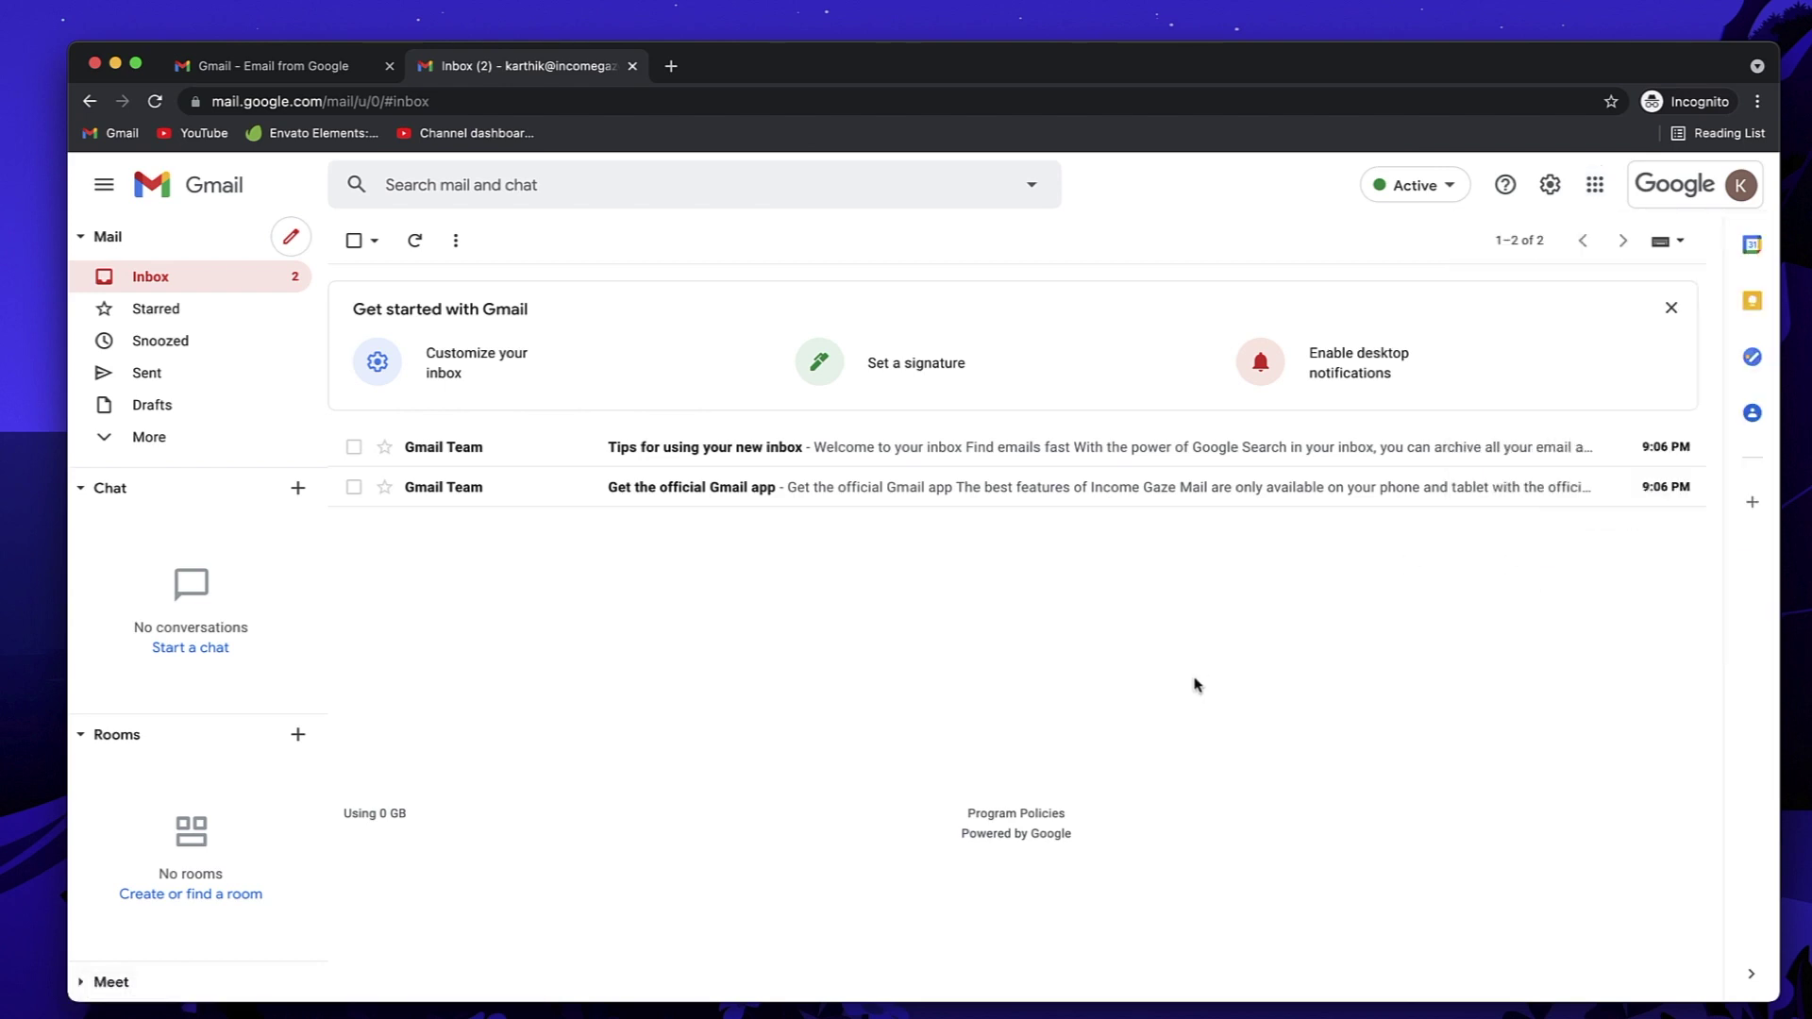
# Step: Nudge the browser window left and briefly check the signed-in Gmail account's details
pyautogui.moveTo(1187, 75); pyautogui.dragTo(1175, 75)
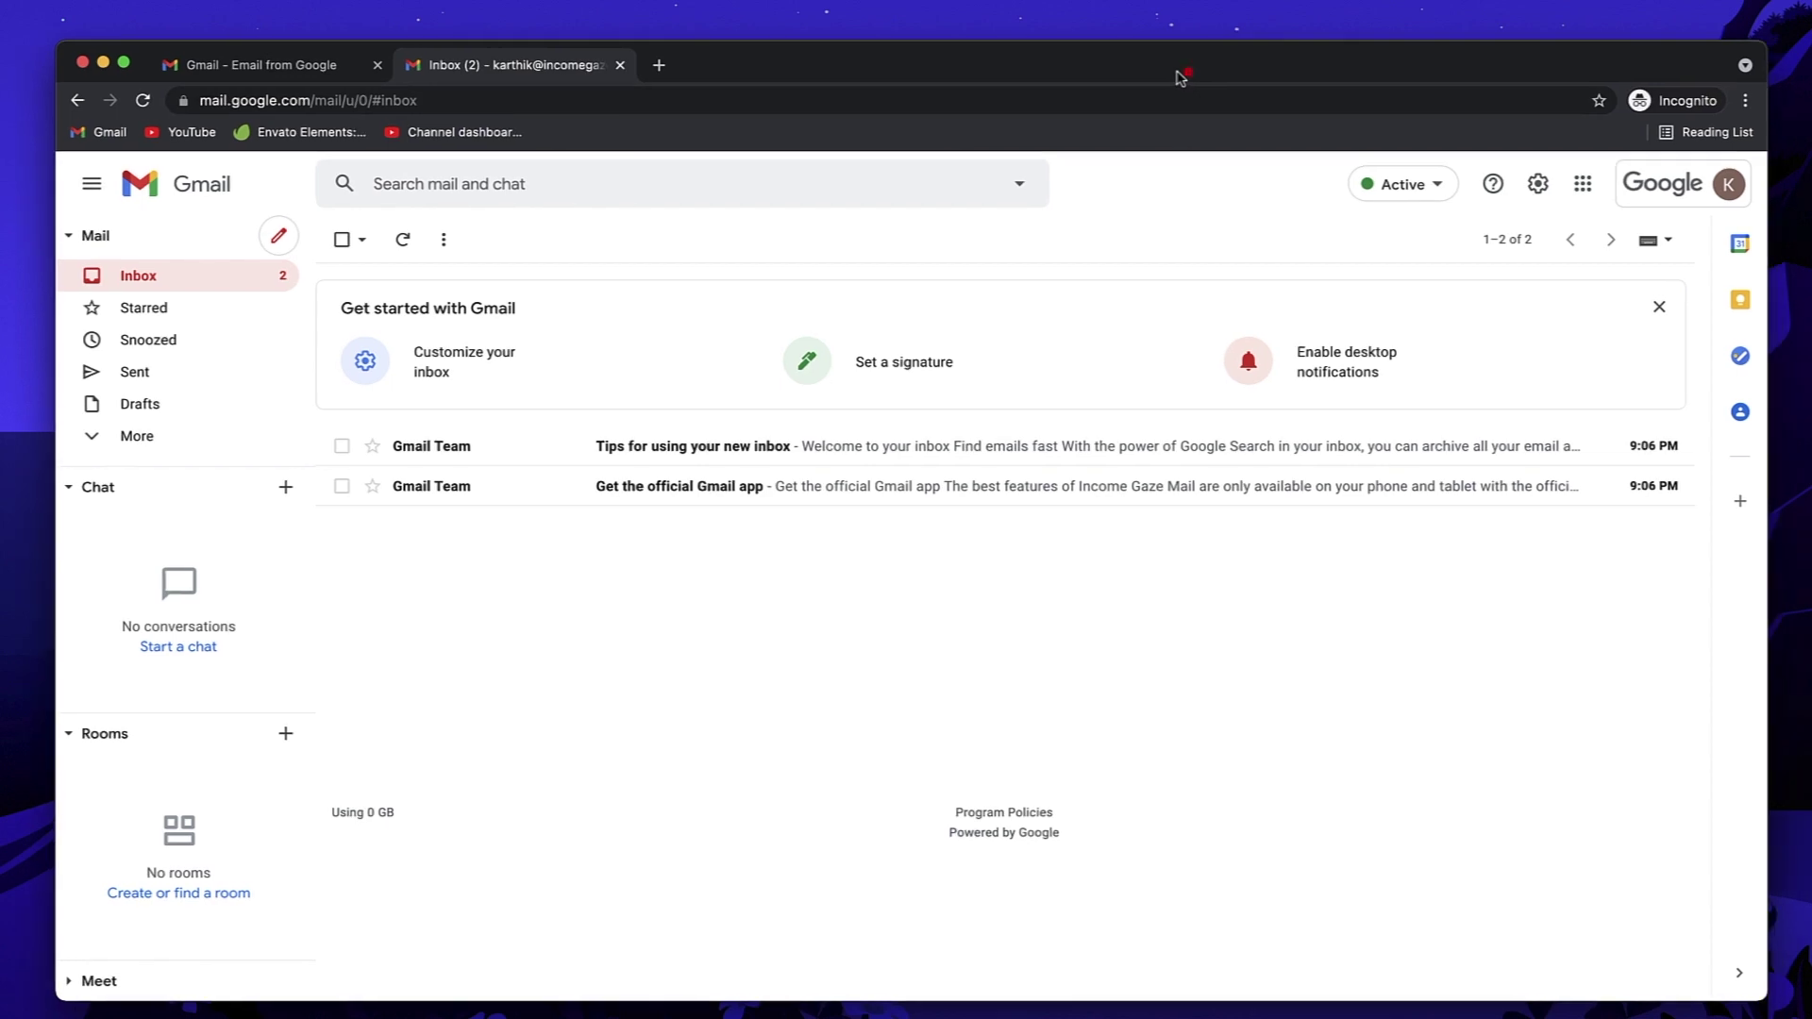
pyautogui.click(1729, 184)
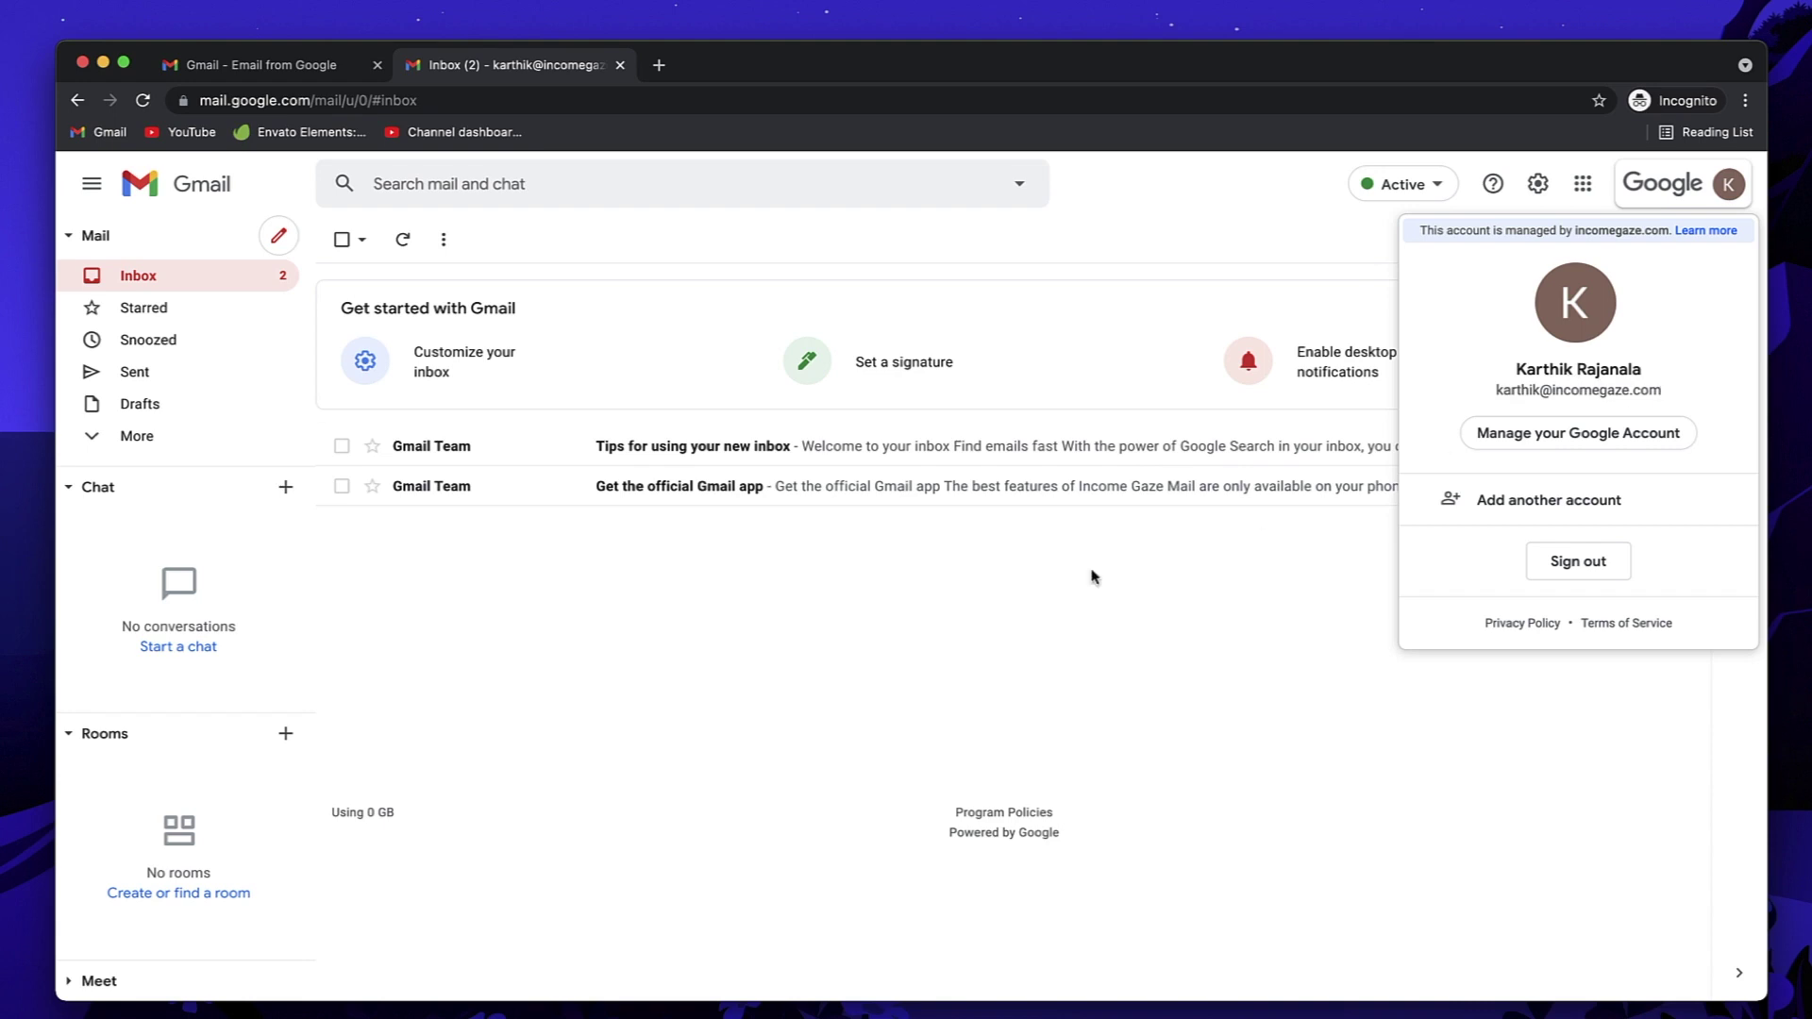
pyautogui.click(993, 609)
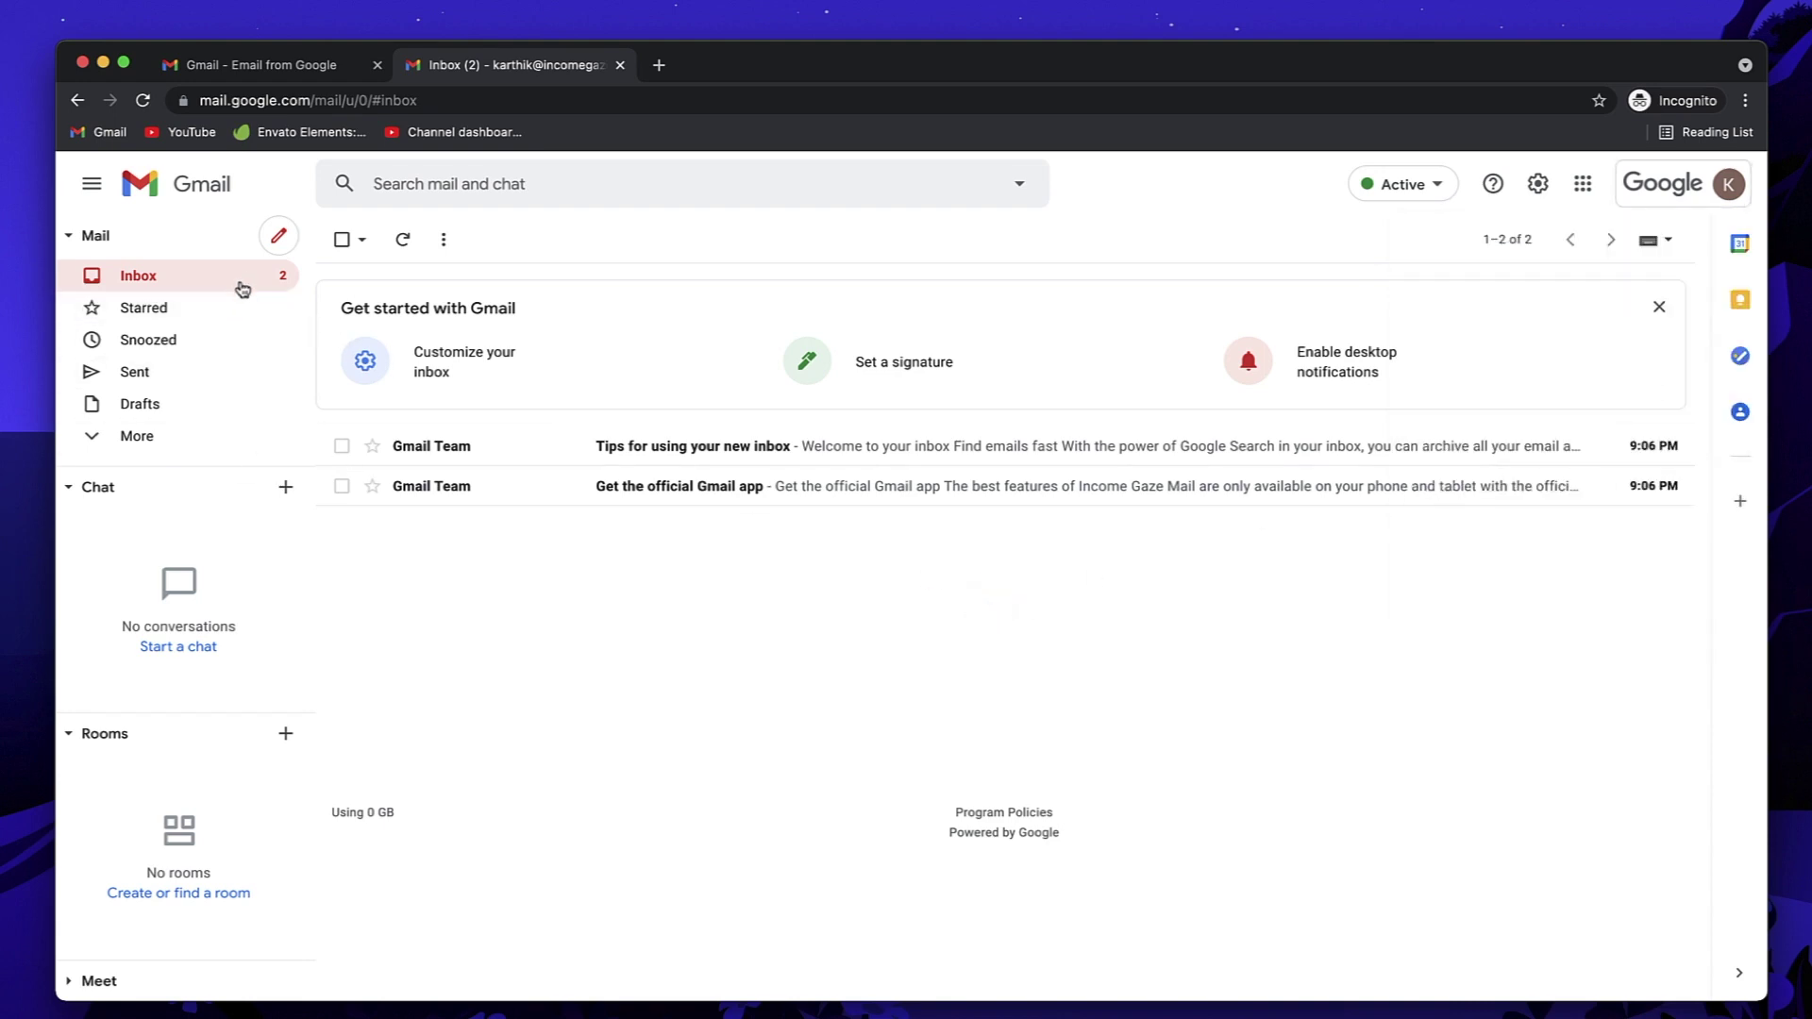
# Step: Open and discard a new message, and show the account menu noting incomegaze.com management
pyautogui.click(279, 243)
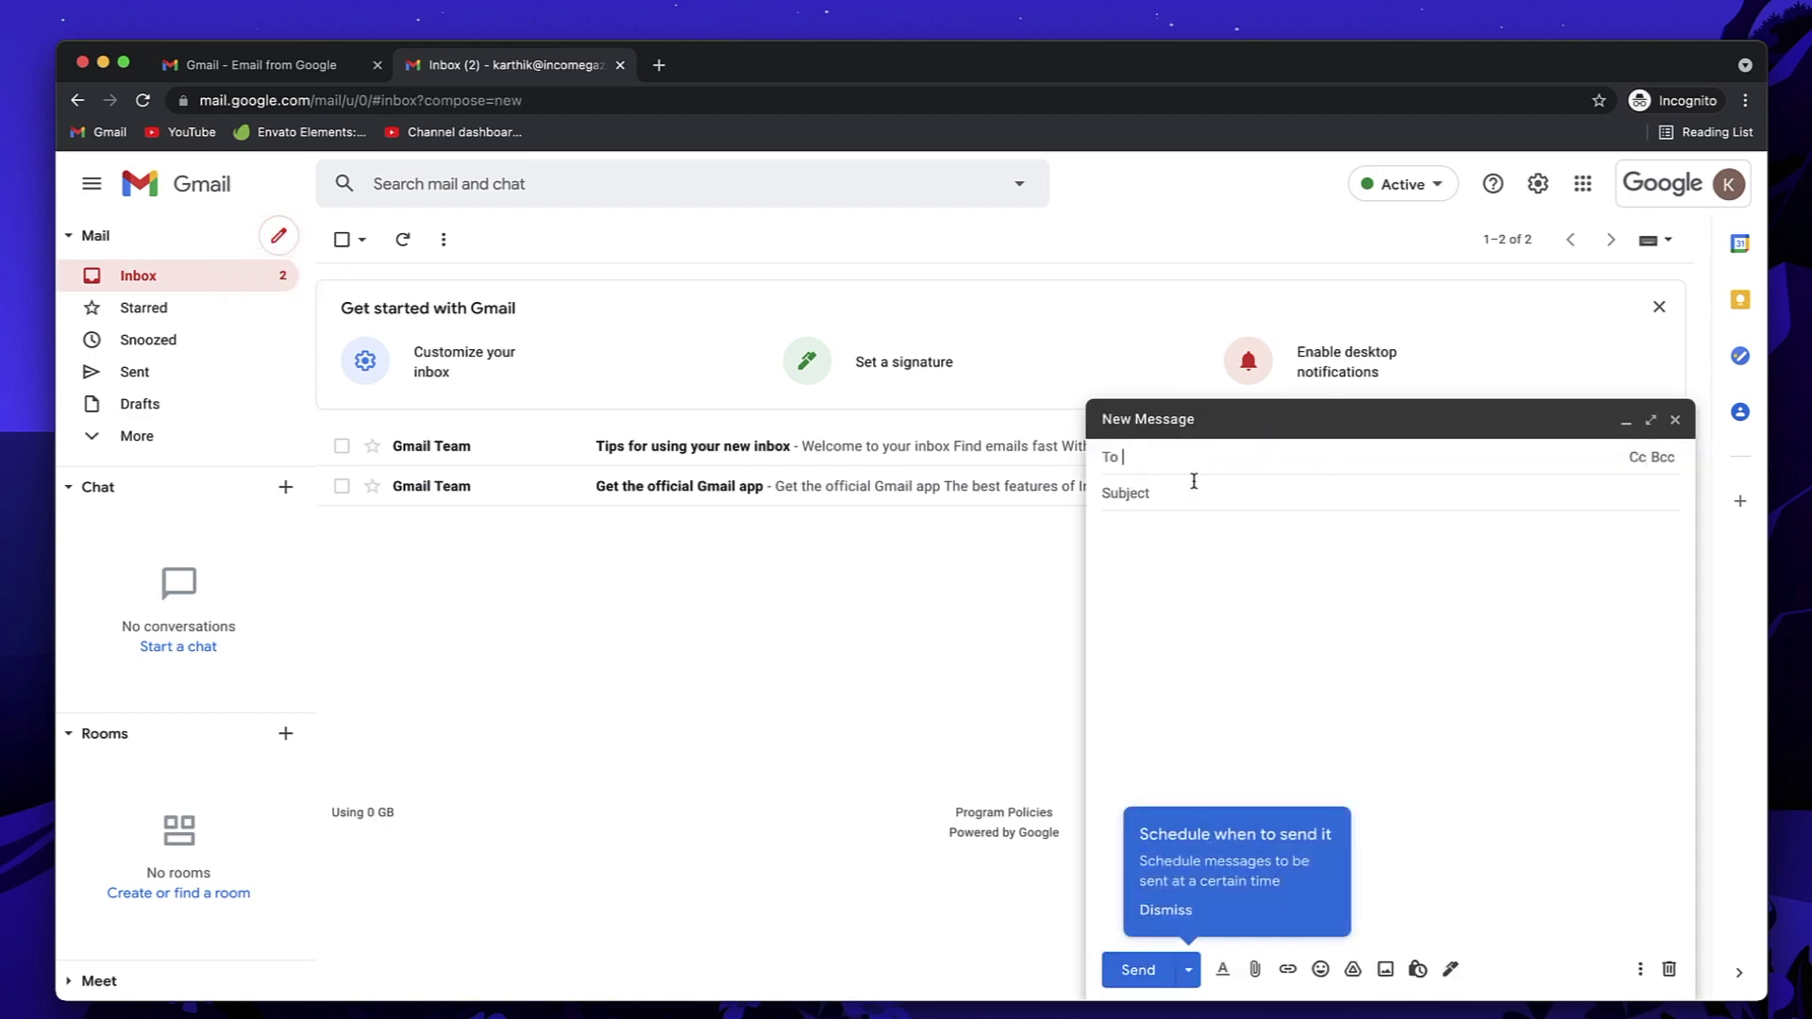
pyautogui.click(1673, 424)
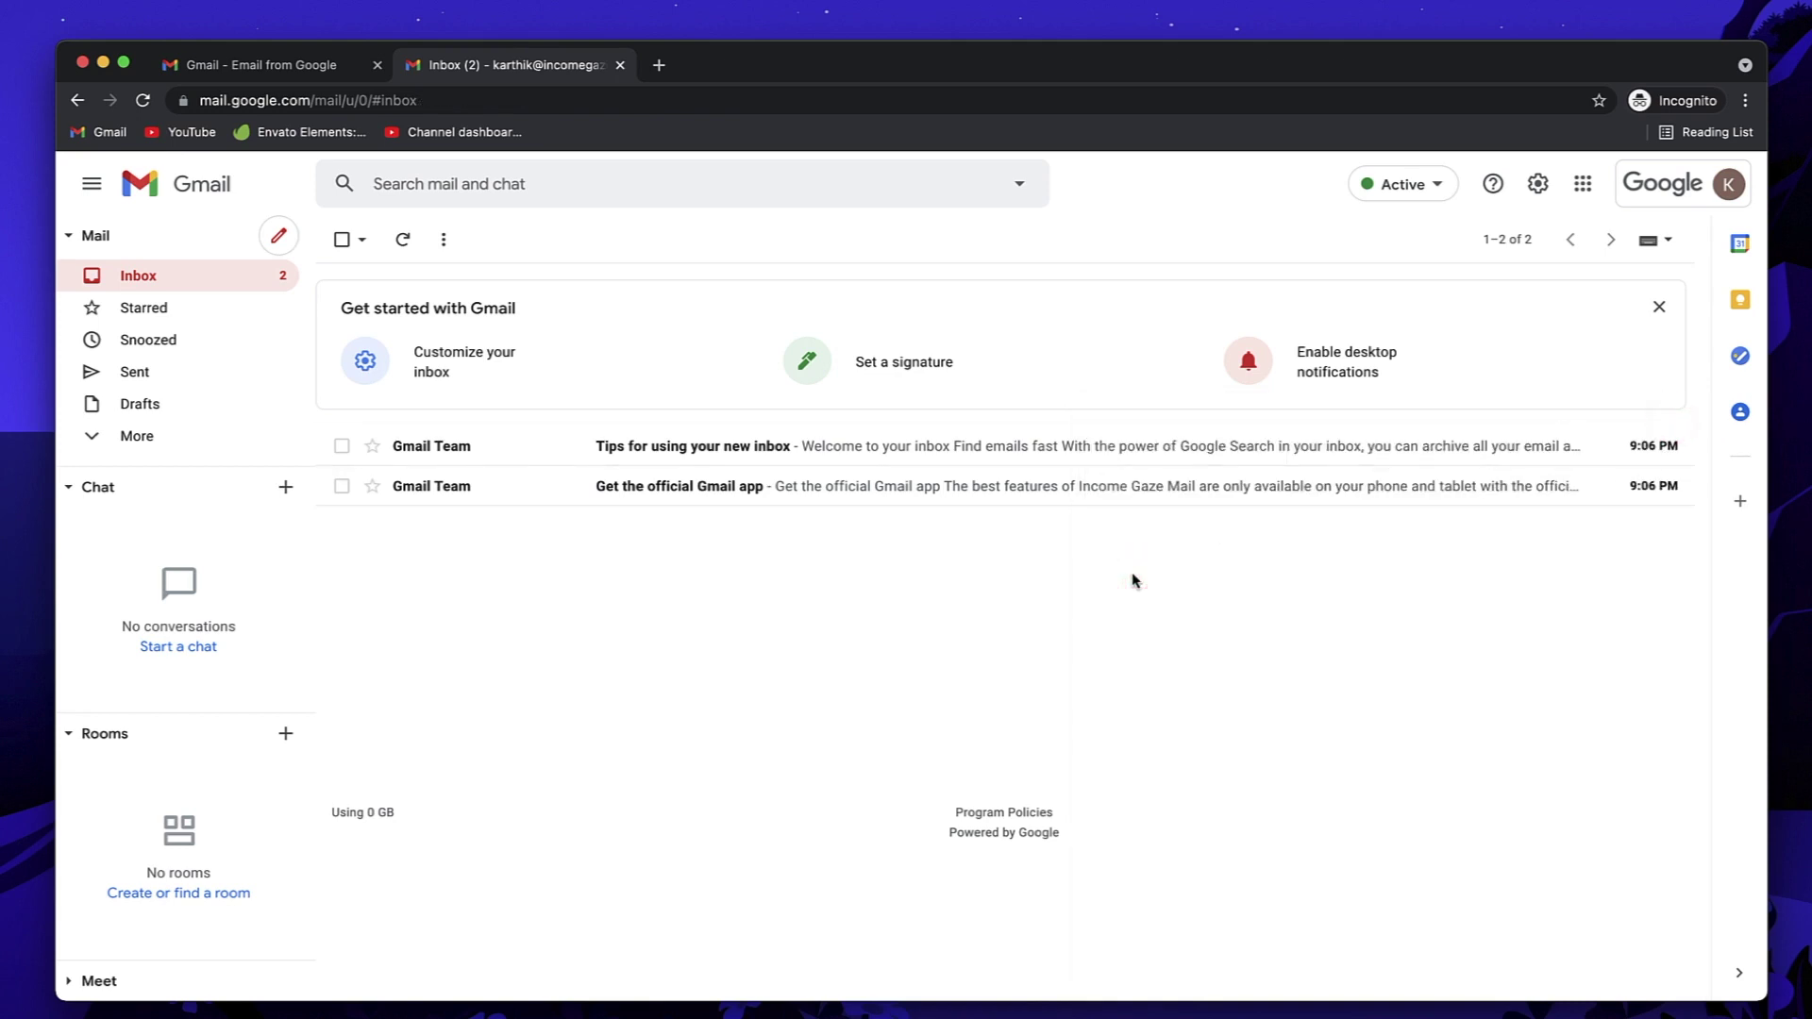
pyautogui.click(1708, 189)
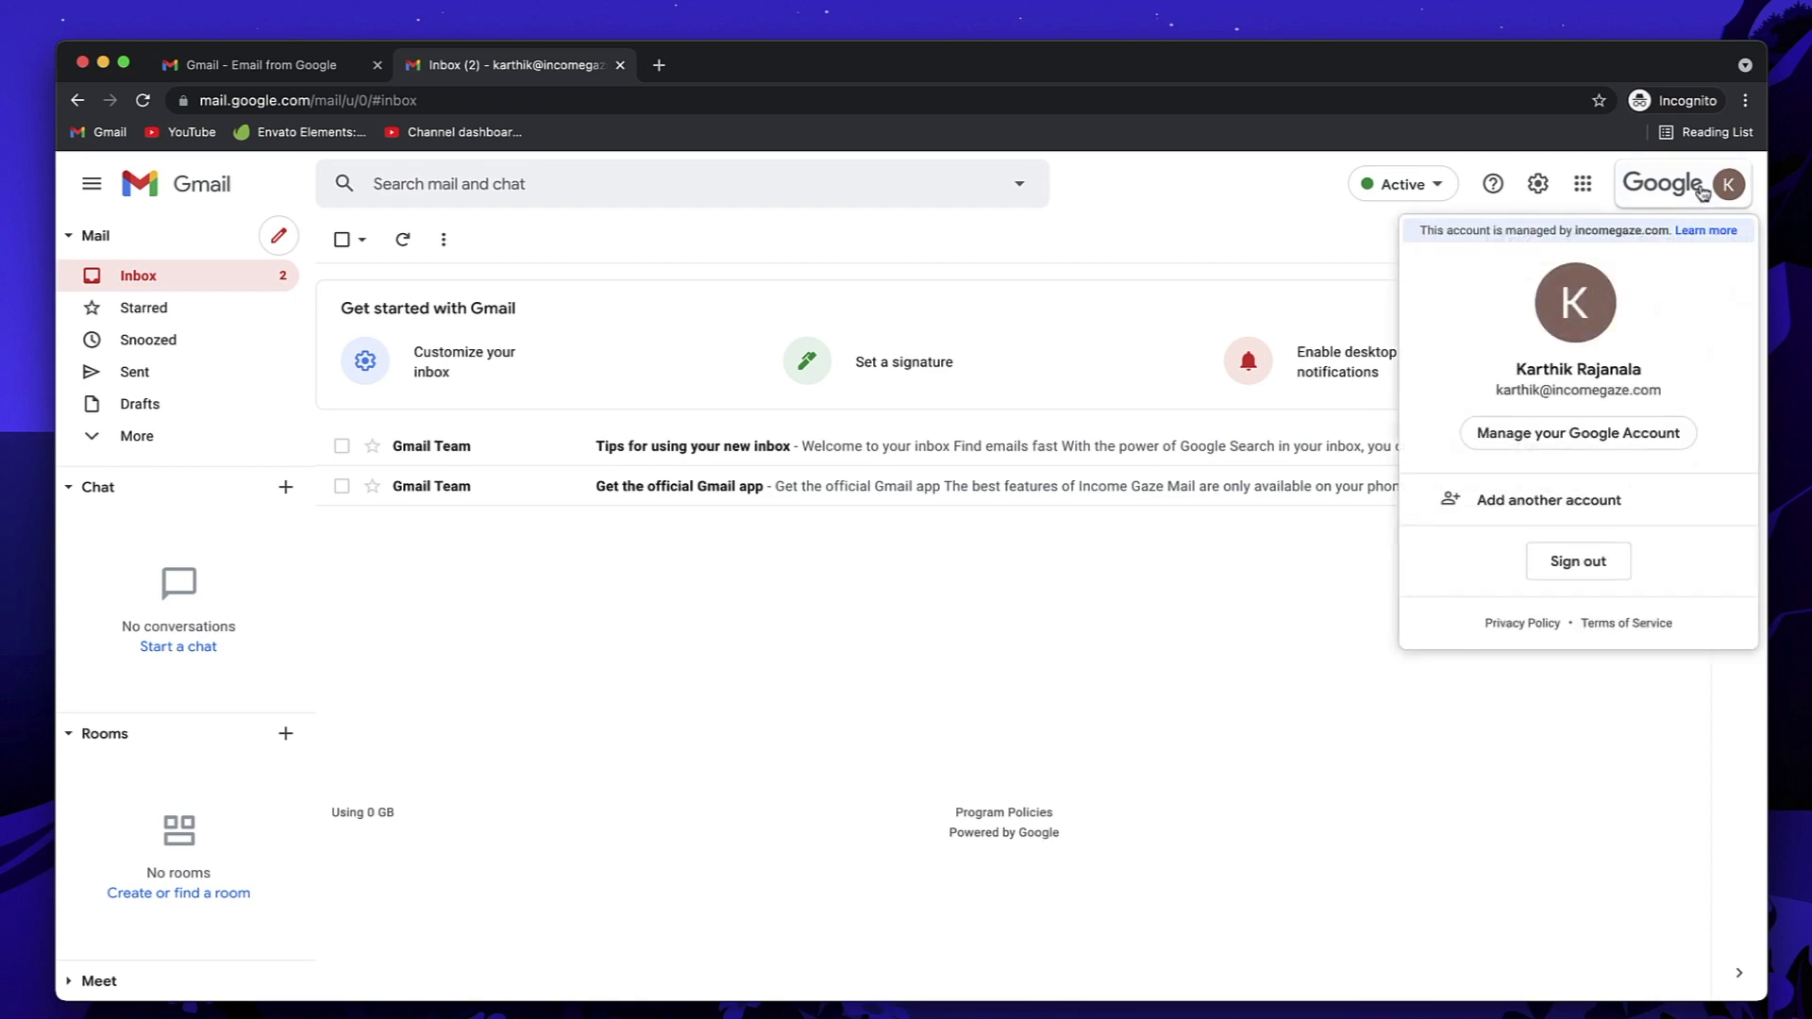